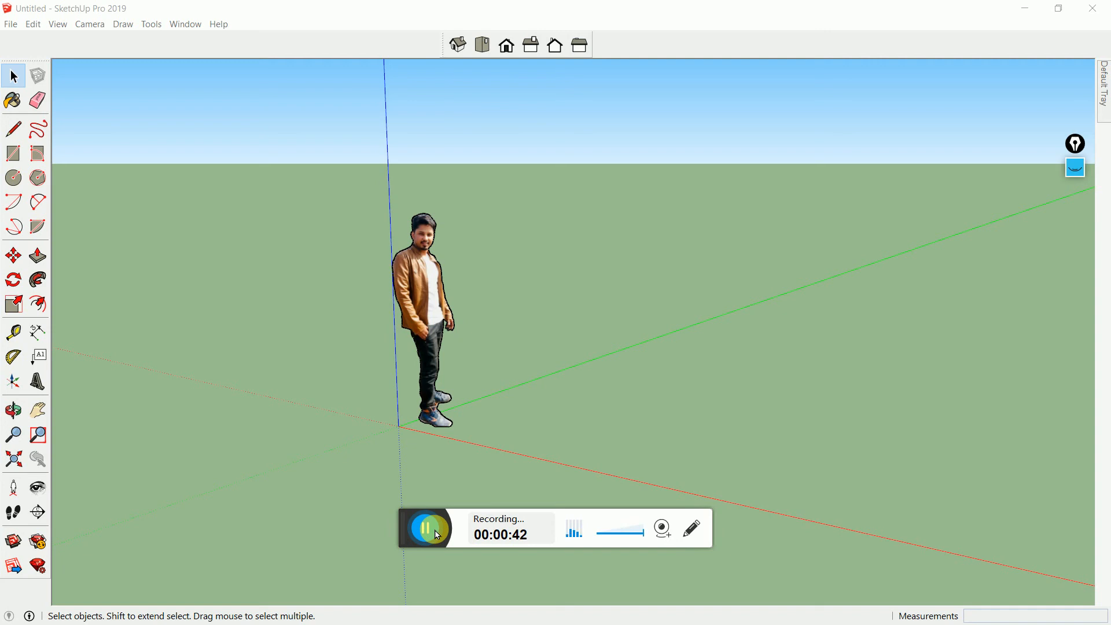
{"action": "left_click_drag", "start_coordinate": [404, 524], "coordinate": [404, 7]}
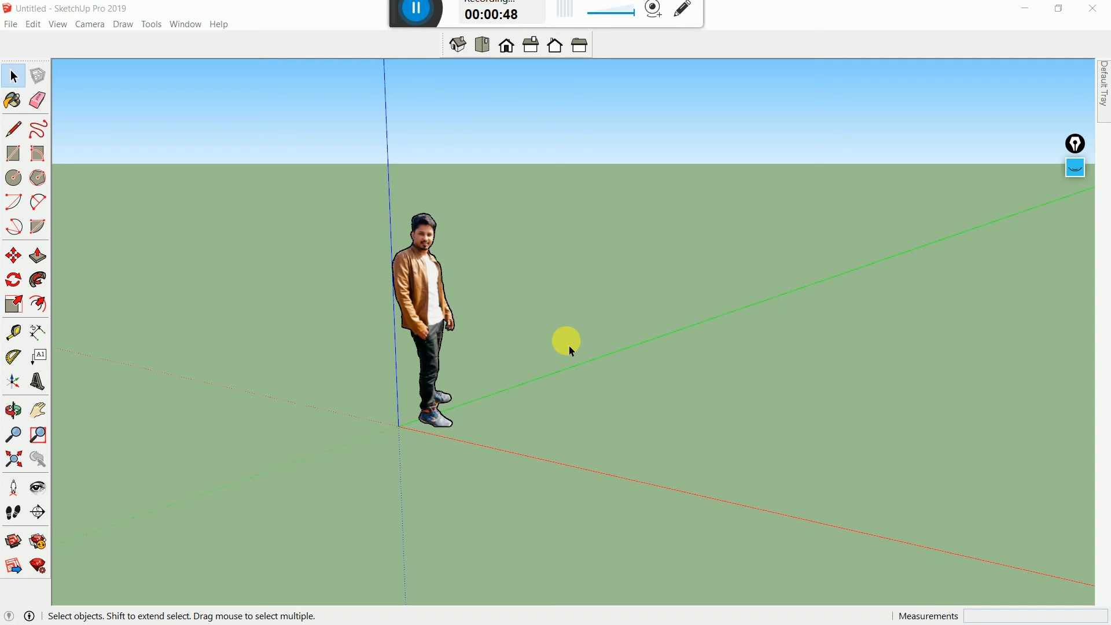
{"action": "scroll", "coordinate": [364, 279], "scroll_direction": "down", "scroll_amount": 5}
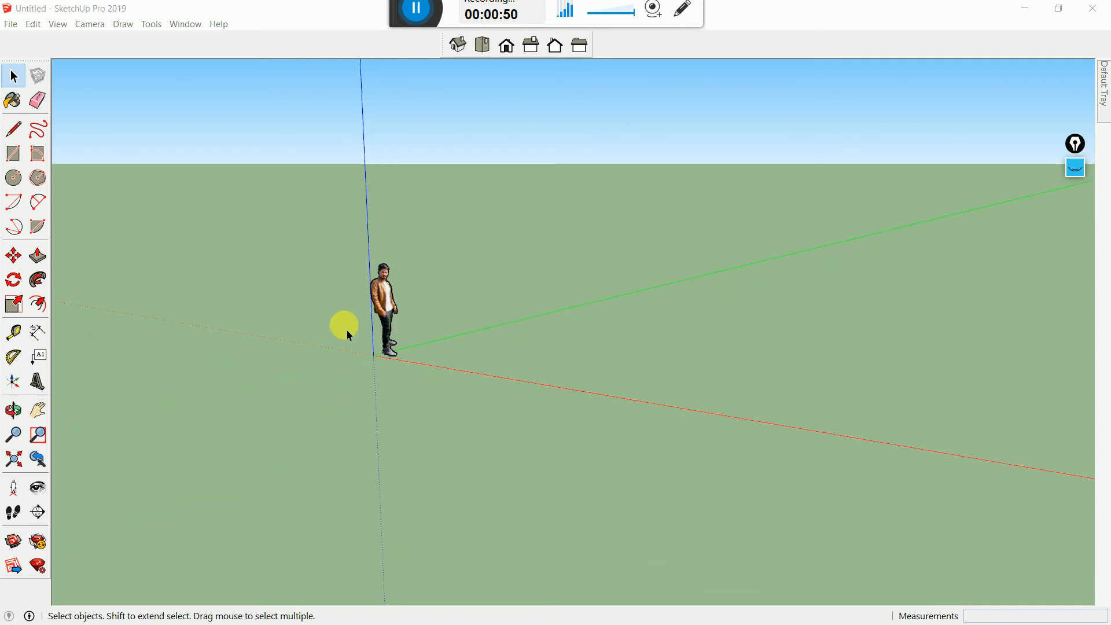
{"action": "middle_click_drag", "start_coordinate": [348, 332], "coordinate": [591, 283]}
{"action": "scroll", "coordinate": [572, 290], "scroll_direction": "up", "scroll_amount": 1}
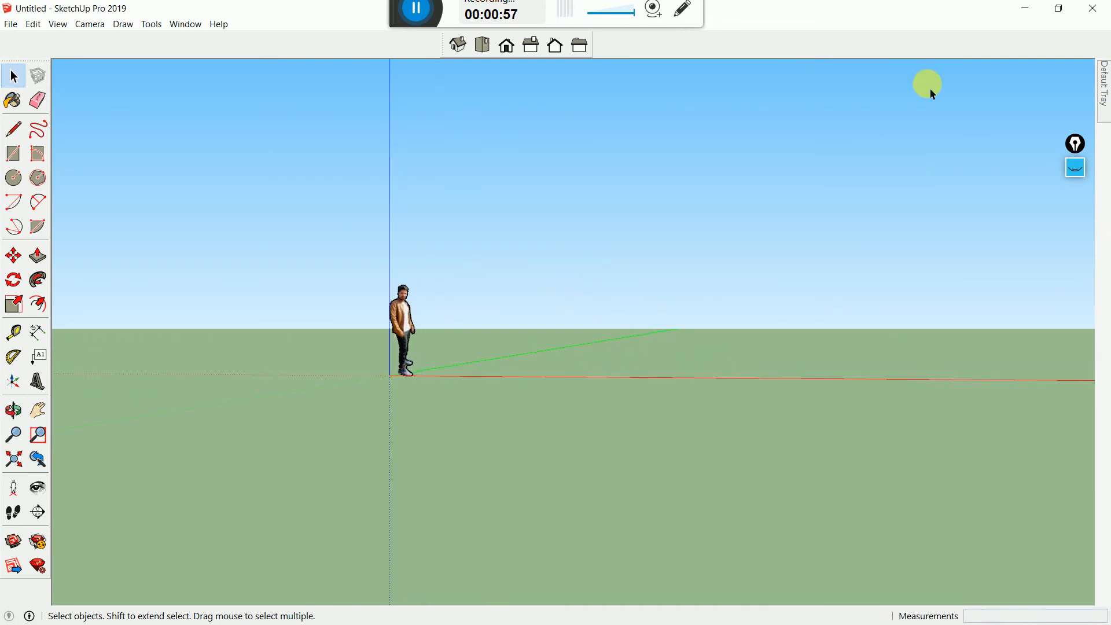
Switch to AutoCAD and examine the three floor plan sheets in skp.dwg
{"action": "left_click", "coordinate": [1027, 9]}
{"action": "mouse_move", "coordinate": [369, 614]}
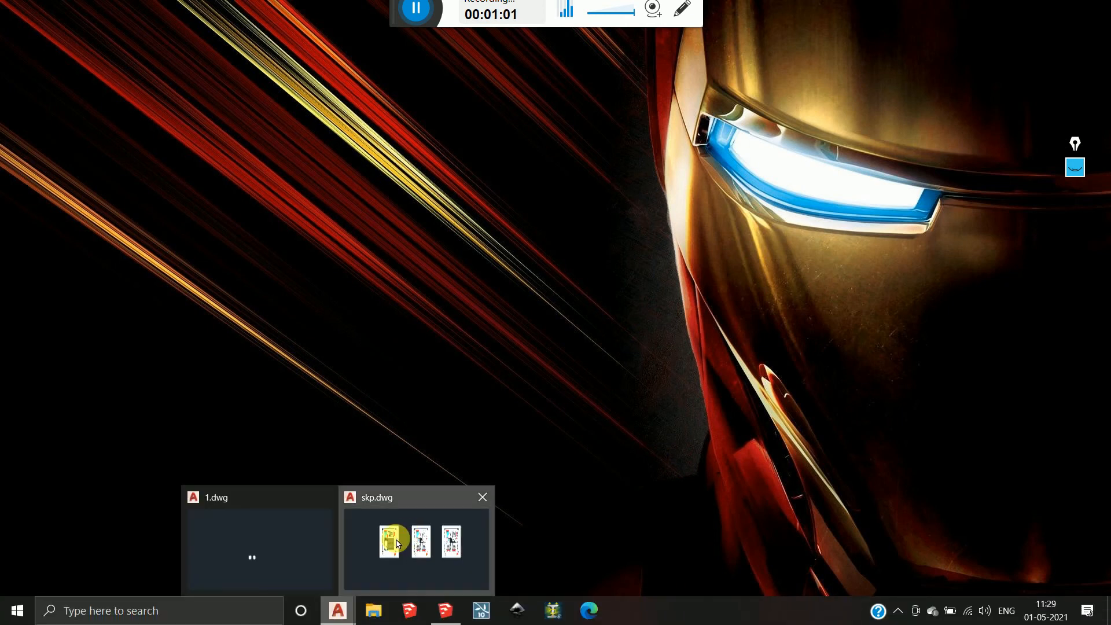
{"action": "left_click", "coordinate": [402, 533]}
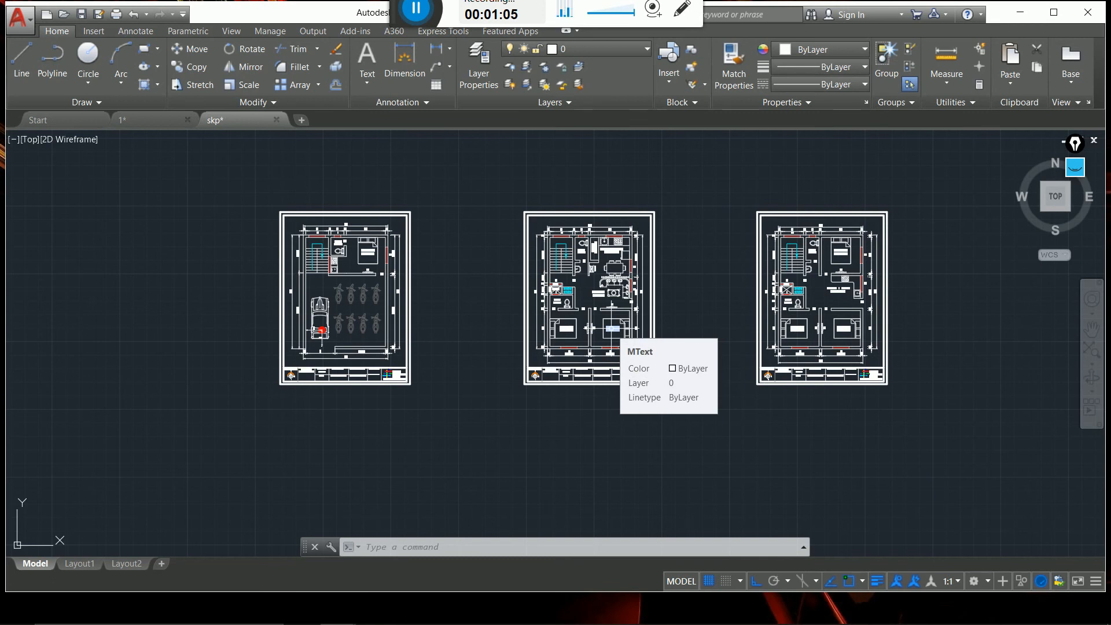
{"action": "scroll", "coordinate": [446, 191], "scroll_direction": "up", "scroll_amount": 4}
{"action": "scroll", "coordinate": [443, 268], "scroll_direction": "down", "scroll_amount": 6}
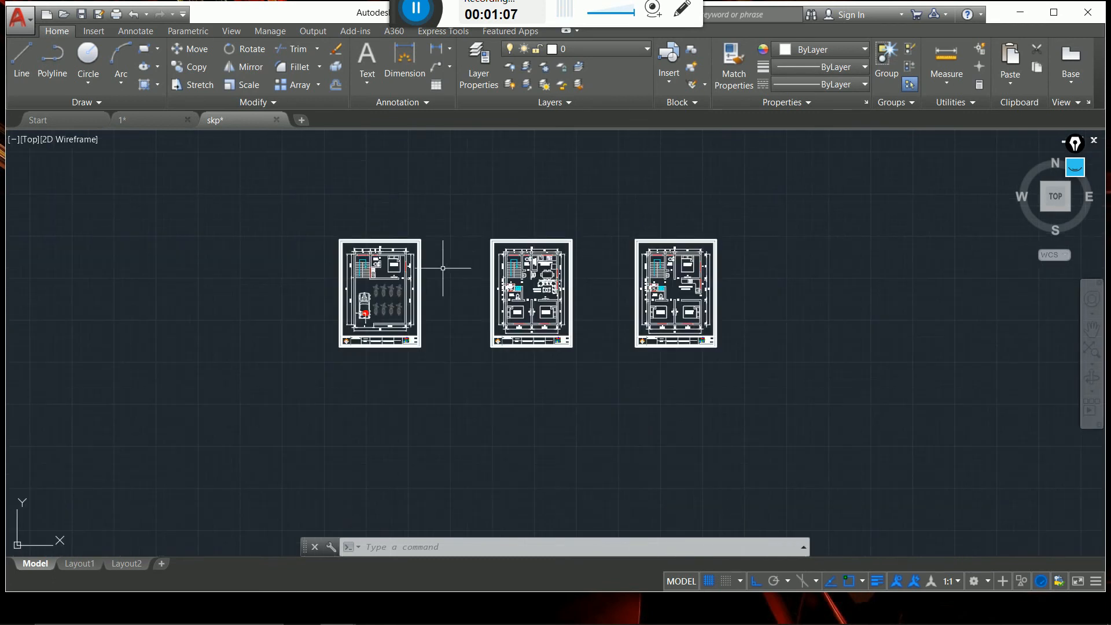
{"action": "scroll", "coordinate": [463, 292], "scroll_direction": "up", "scroll_amount": 2}
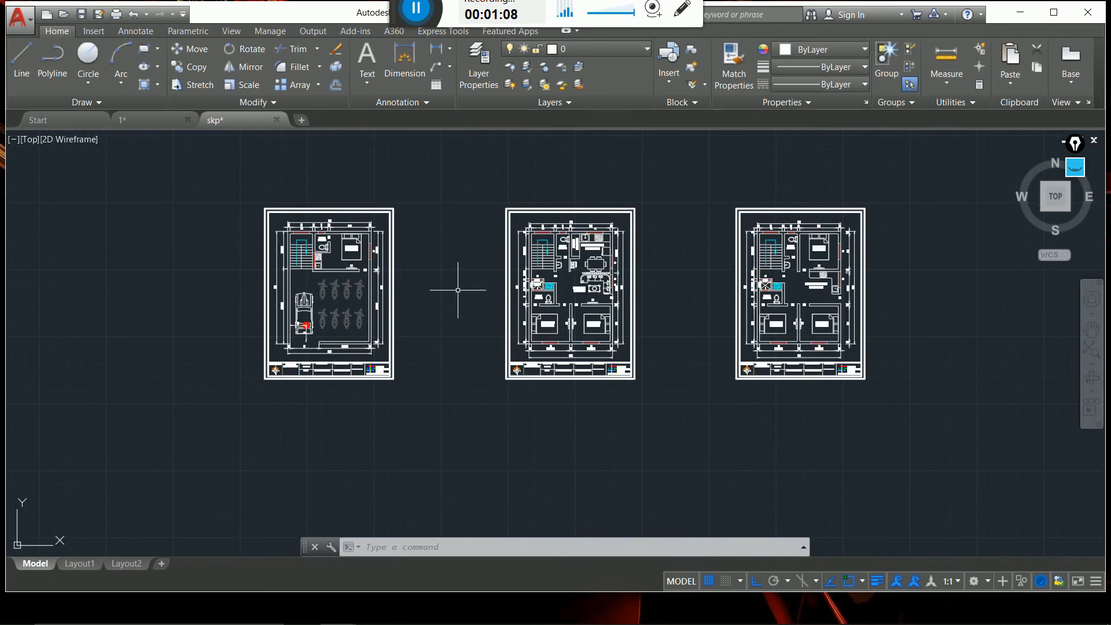
{"action": "scroll", "coordinate": [474, 266], "scroll_direction": "down", "scroll_amount": 4}
{"action": "scroll", "coordinate": [533, 248], "scroll_direction": "up", "scroll_amount": 2}
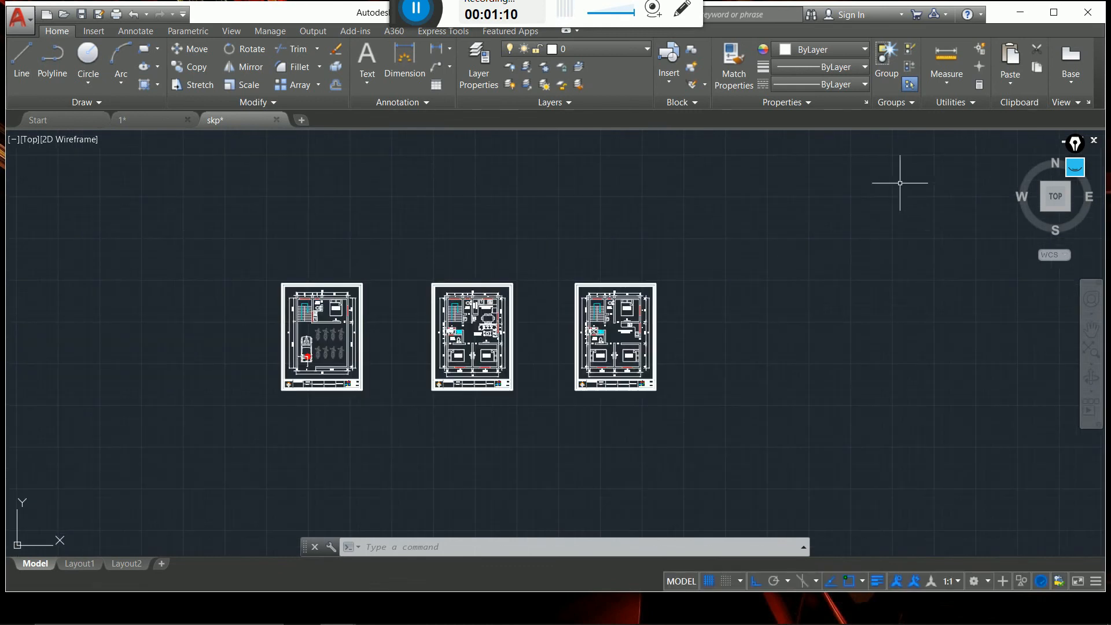
Switch back to SketchUp and import the drawing skp with the file type AutoCAD Files (*.dwg, *.dxf)
{"action": "left_click", "coordinate": [1016, 11]}
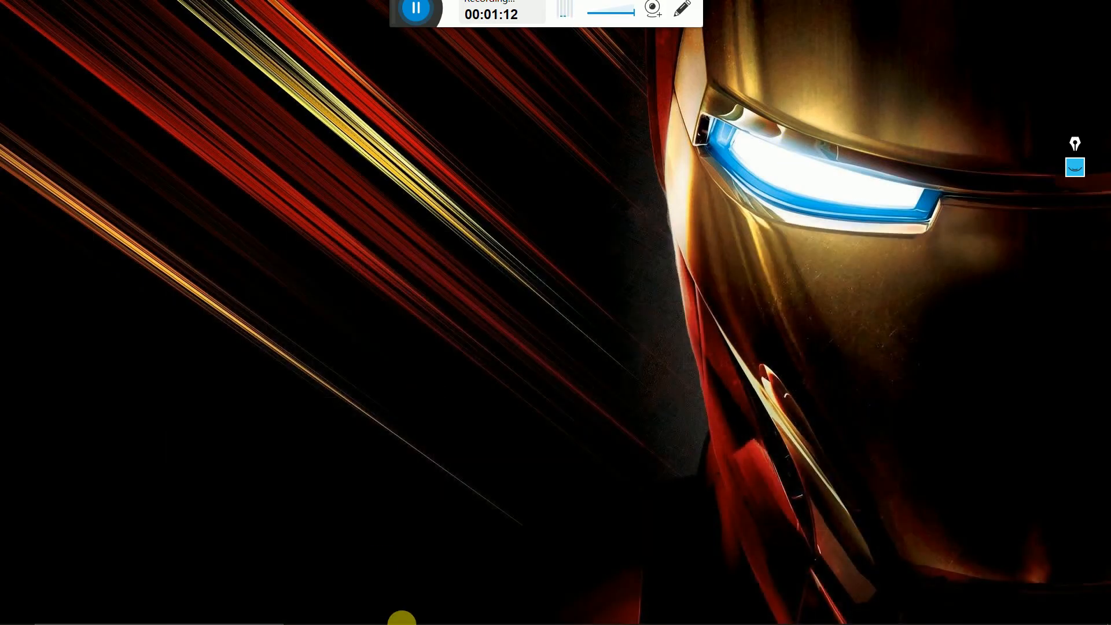
{"action": "left_click", "coordinate": [441, 615]}
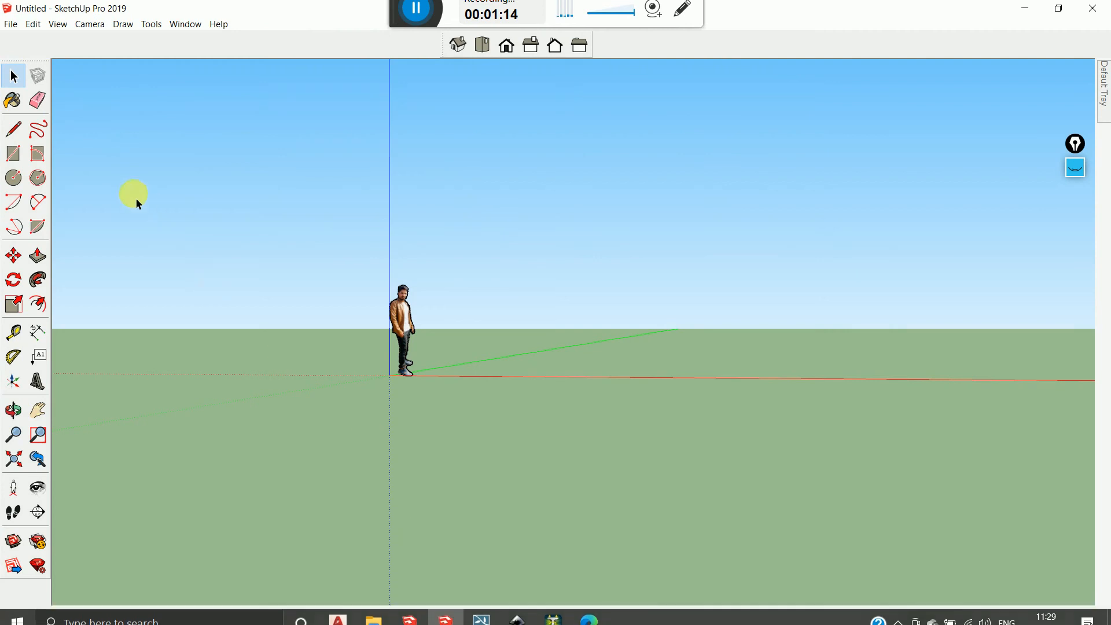
{"action": "left_click", "coordinate": [11, 25]}
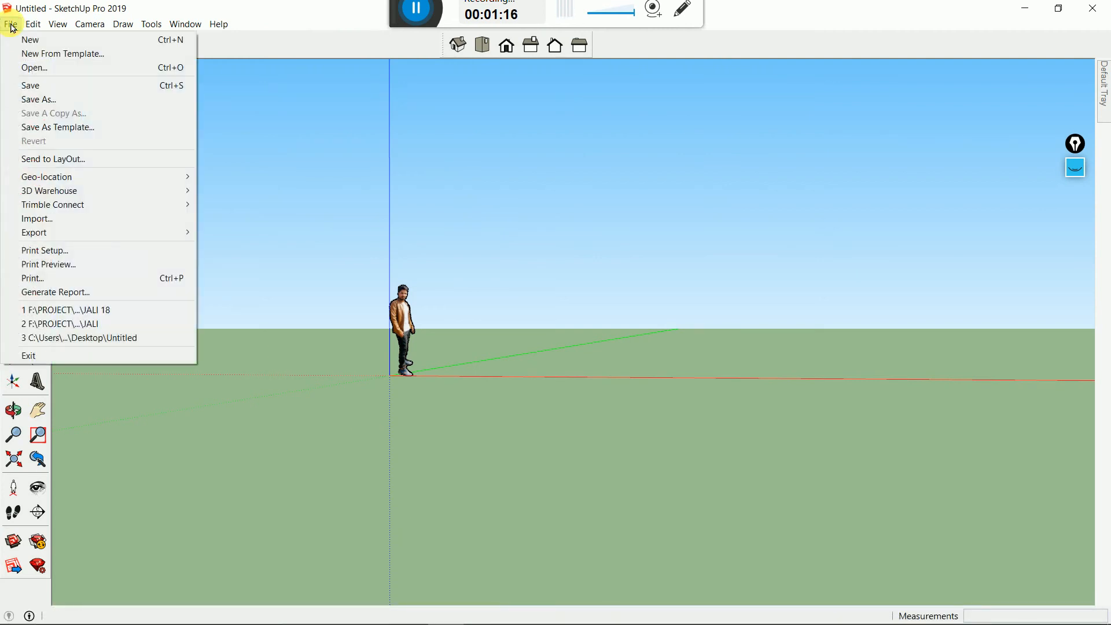
{"action": "left_click", "coordinate": [44, 224]}
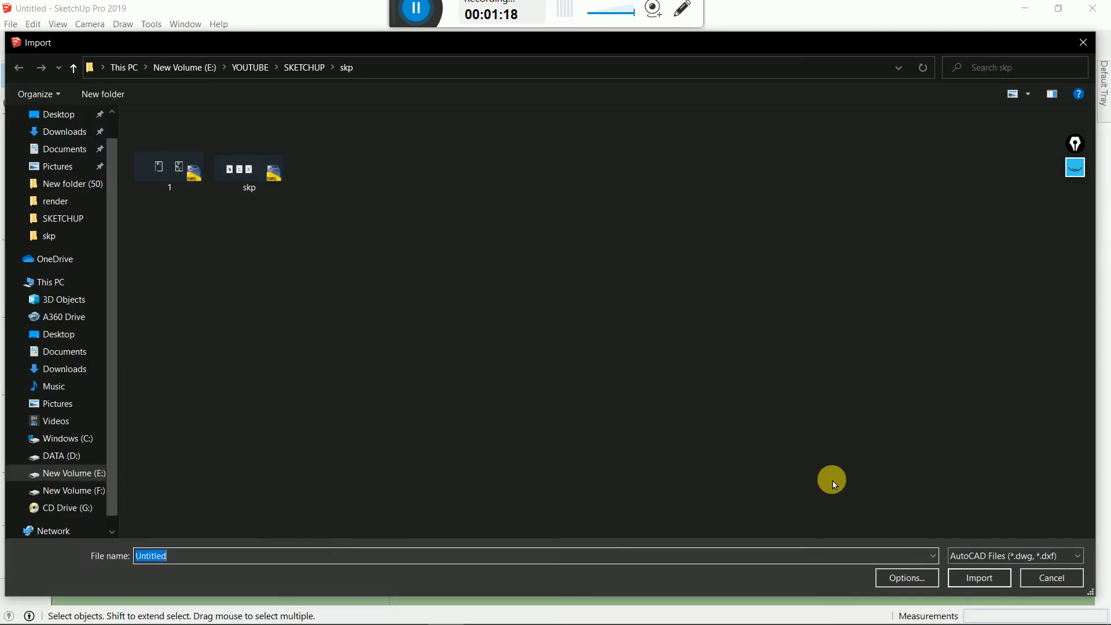
{"action": "left_click", "coordinate": [1006, 558]}
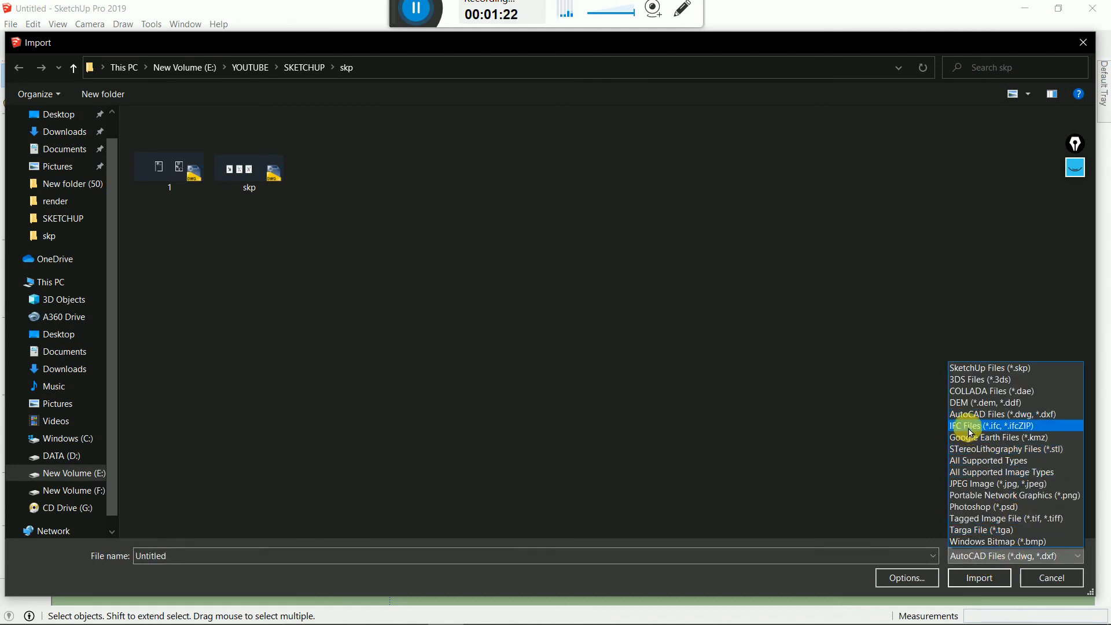
{"action": "left_click", "coordinate": [1048, 421]}
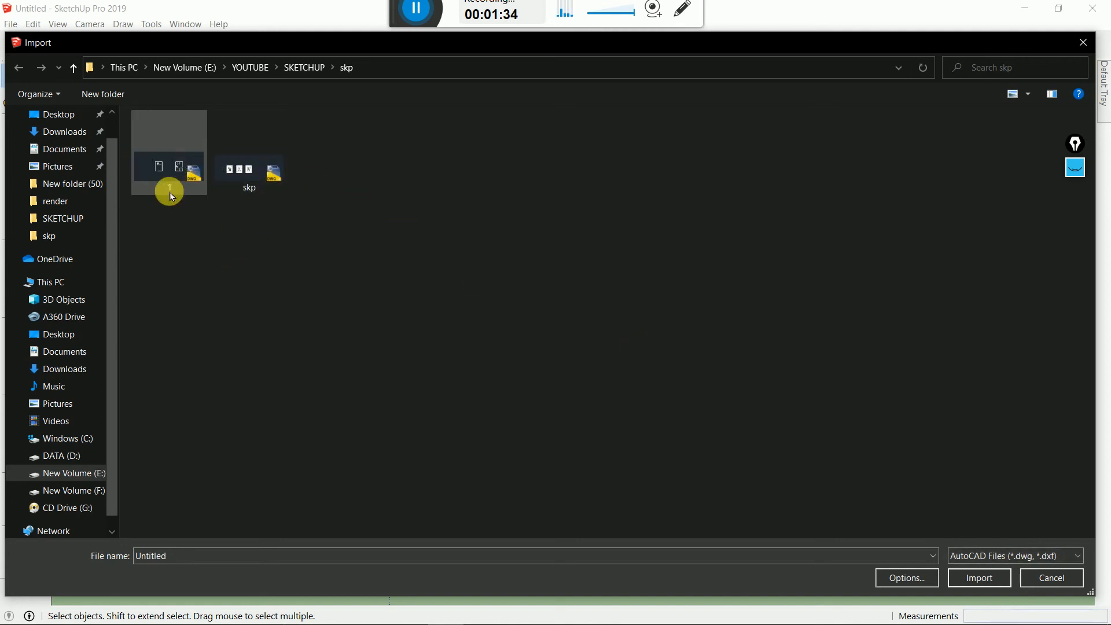
{"action": "left_click", "coordinate": [249, 174]}
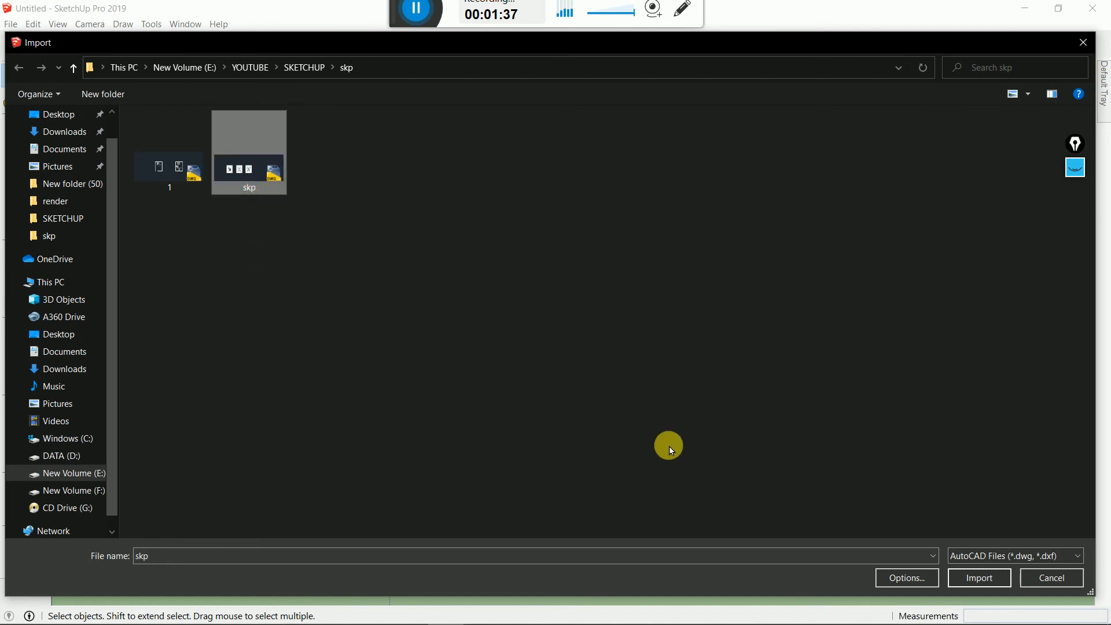
{"action": "left_click", "coordinate": [979, 579]}
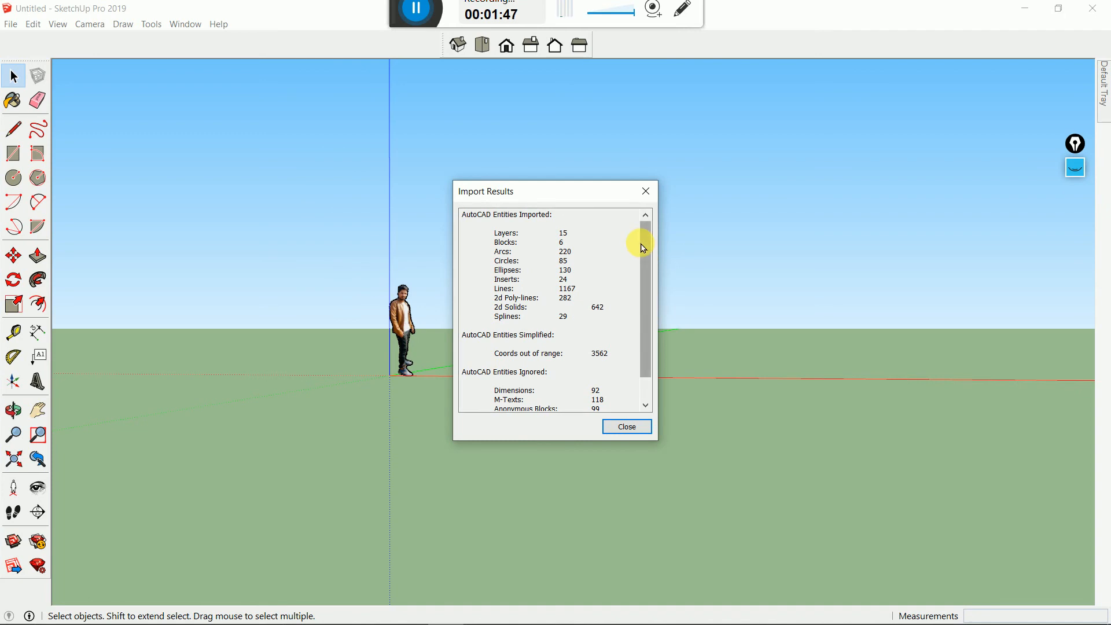
Review the list of imported, simplified and ignored AutoCAD entities, and close the import results
{"action": "left_click_drag", "start_coordinate": [641, 241], "coordinate": [652, 295]}
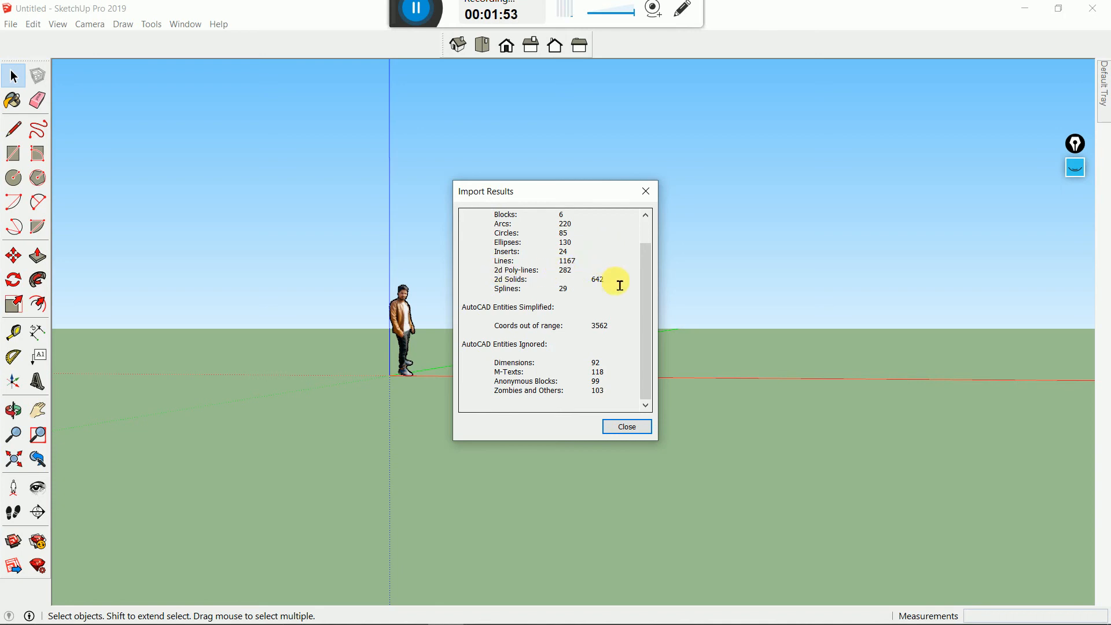
{"action": "scroll", "coordinate": [617, 325], "scroll_direction": "up", "scroll_amount": 1}
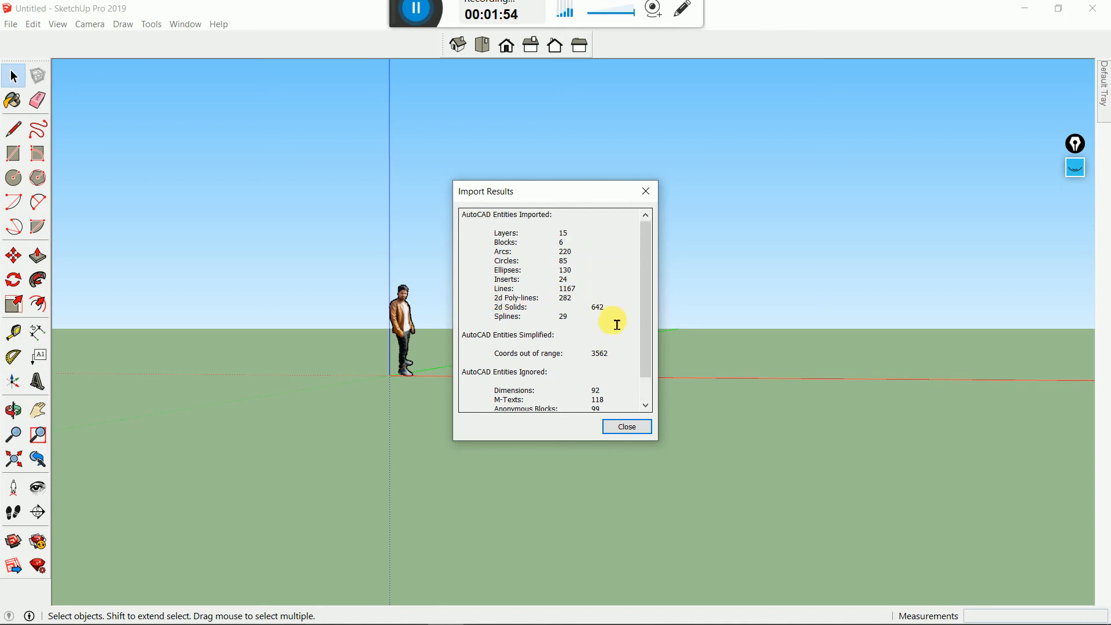
{"action": "left_click", "coordinate": [628, 427]}
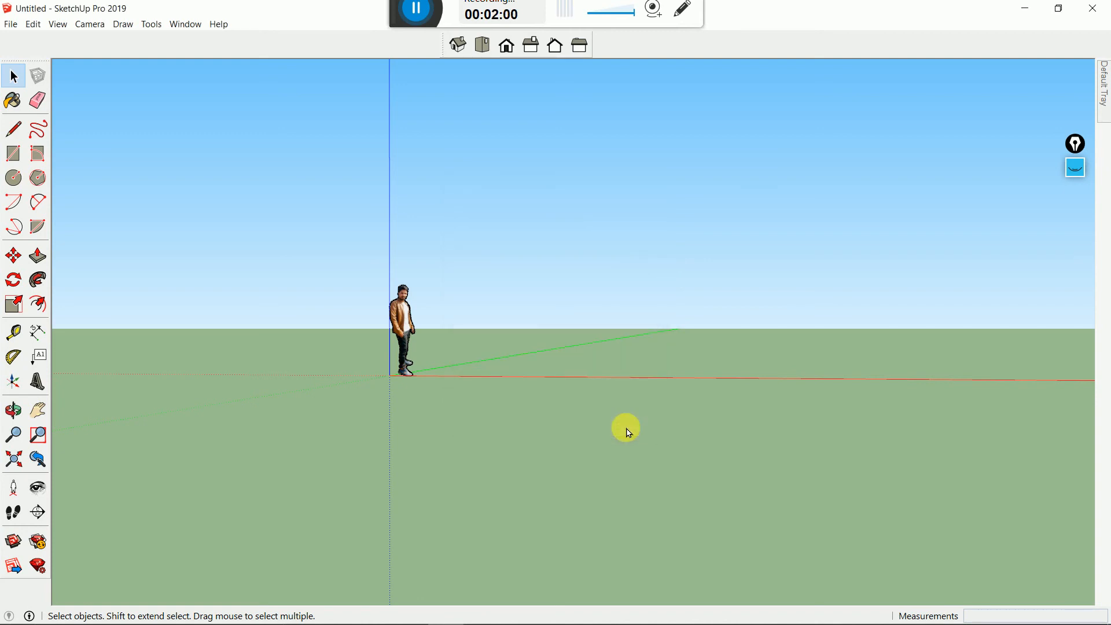
Examine the imported floor plans, especially the first plan with the staircase, car and motorcycles
{"action": "middle_click_drag", "start_coordinate": [461, 411], "coordinate": [399, 306]}
{"action": "middle_click_drag", "start_coordinate": [649, 253], "coordinate": [478, 312]}
{"action": "scroll", "coordinate": [417, 302], "scroll_direction": "up", "scroll_amount": 2}
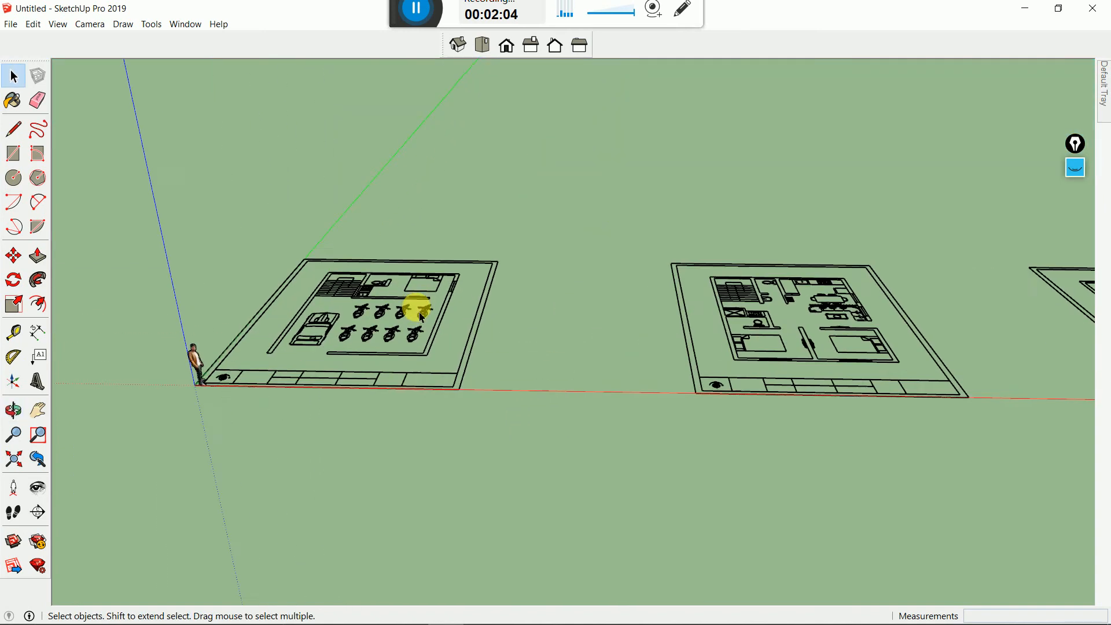
{"action": "scroll", "coordinate": [575, 387], "scroll_direction": "down", "scroll_amount": 2}
{"action": "scroll", "coordinate": [389, 335], "scroll_direction": "up", "scroll_amount": 5}
{"action": "scroll", "coordinate": [391, 348], "scroll_direction": "down", "scroll_amount": 2}
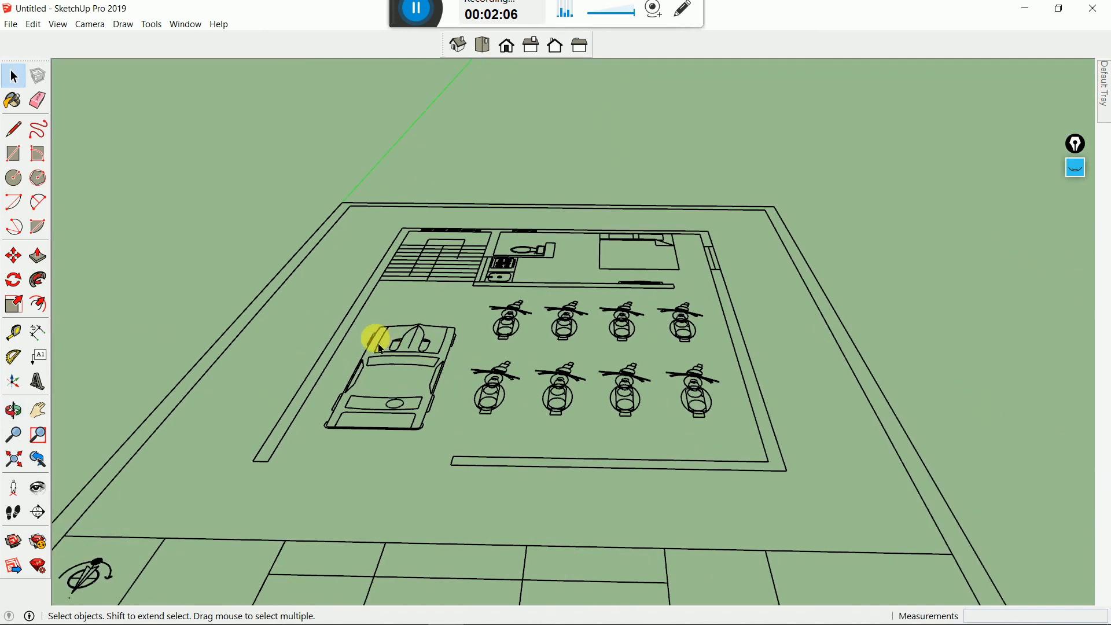
{"action": "scroll", "coordinate": [459, 402], "scroll_direction": "up", "scroll_amount": 2}
{"action": "scroll", "coordinate": [615, 307], "scroll_direction": "down", "scroll_amount": 2}
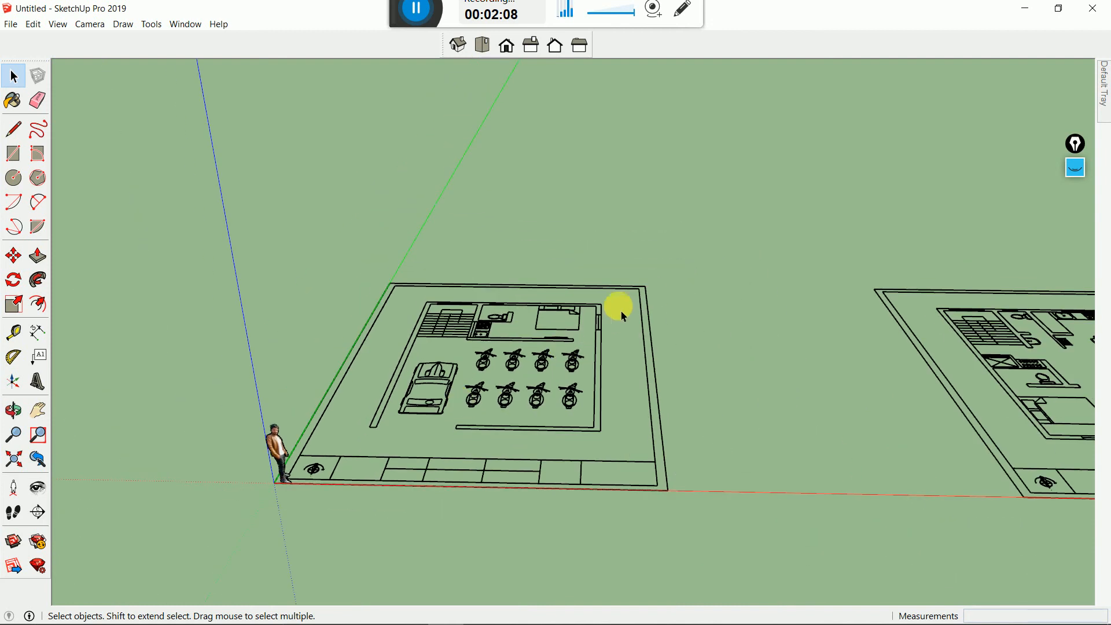
{"action": "scroll", "coordinate": [608, 310], "scroll_direction": "up", "scroll_amount": 1}
{"action": "scroll", "coordinate": [426, 392], "scroll_direction": "up", "scroll_amount": 1}
{"action": "scroll", "coordinate": [354, 288], "scroll_direction": "up", "scroll_amount": 2}
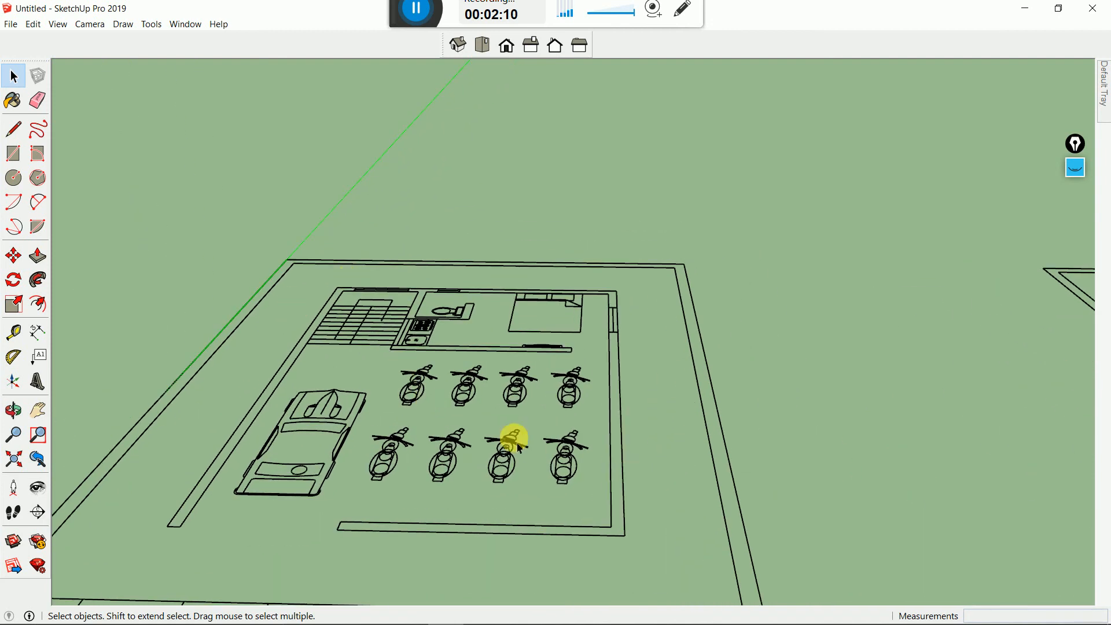
{"action": "scroll", "coordinate": [512, 434], "scroll_direction": "up", "scroll_amount": 1}
{"action": "scroll", "coordinate": [583, 443], "scroll_direction": "down", "scroll_amount": 1}
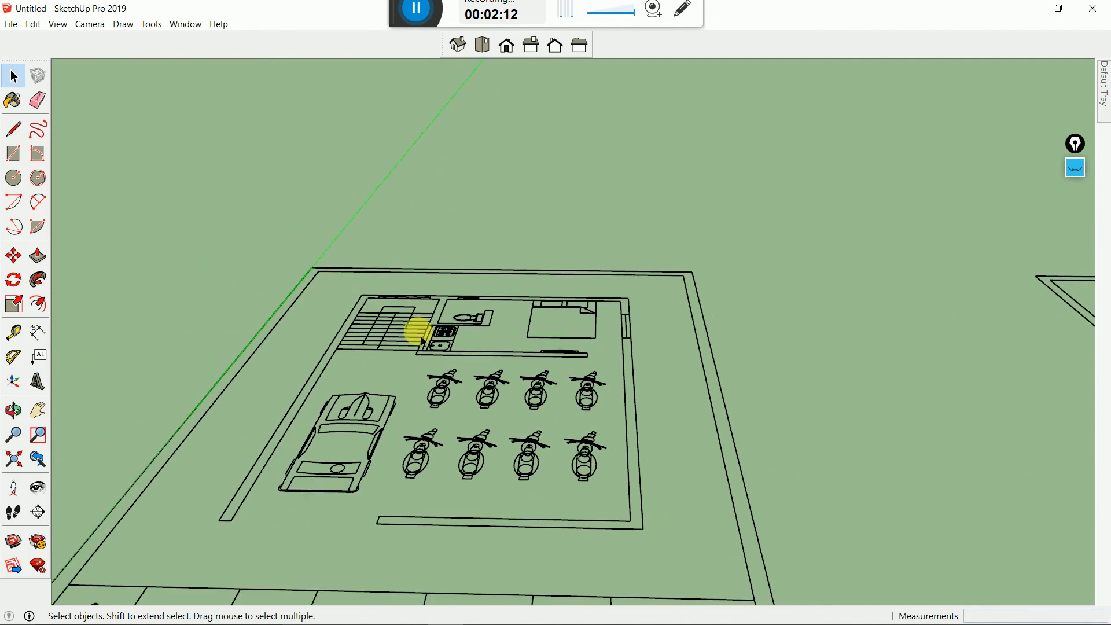
{"action": "scroll", "coordinate": [414, 325], "scroll_direction": "up", "scroll_amount": 1}
{"action": "scroll", "coordinate": [426, 350], "scroll_direction": "down", "scroll_amount": 2}
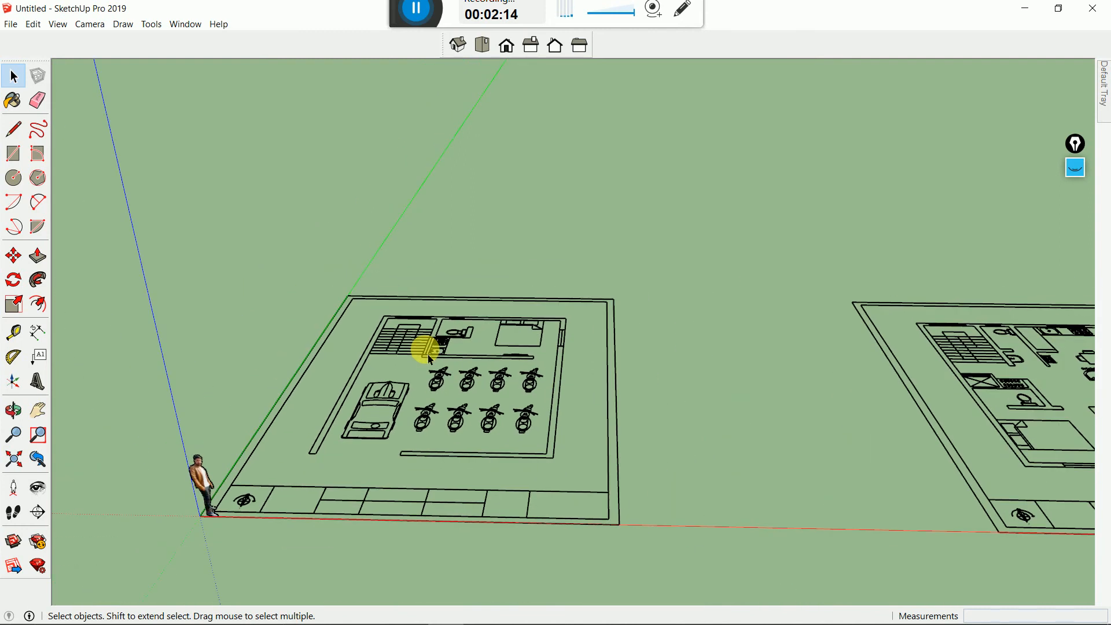
{"action": "scroll", "coordinate": [460, 367], "scroll_direction": "up", "scroll_amount": 1}
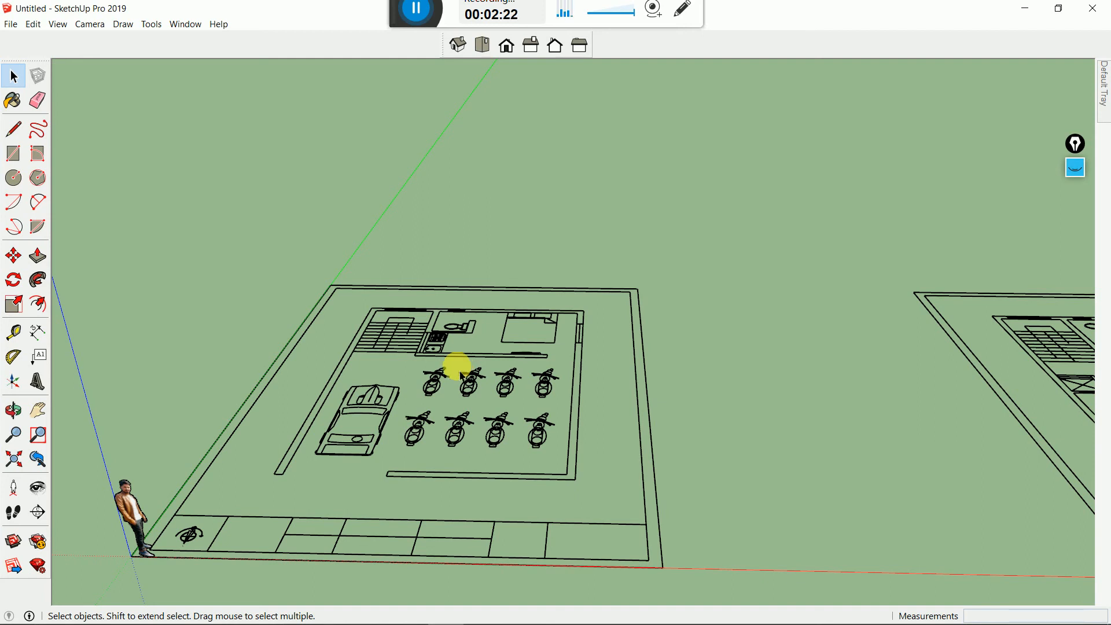
{"action": "scroll", "coordinate": [407, 397], "scroll_direction": "down", "scroll_amount": 2}
{"action": "middle_click_drag", "start_coordinate": [541, 435], "coordinate": [399, 380]}
{"action": "scroll", "coordinate": [395, 382], "scroll_direction": "up", "scroll_amount": 2}
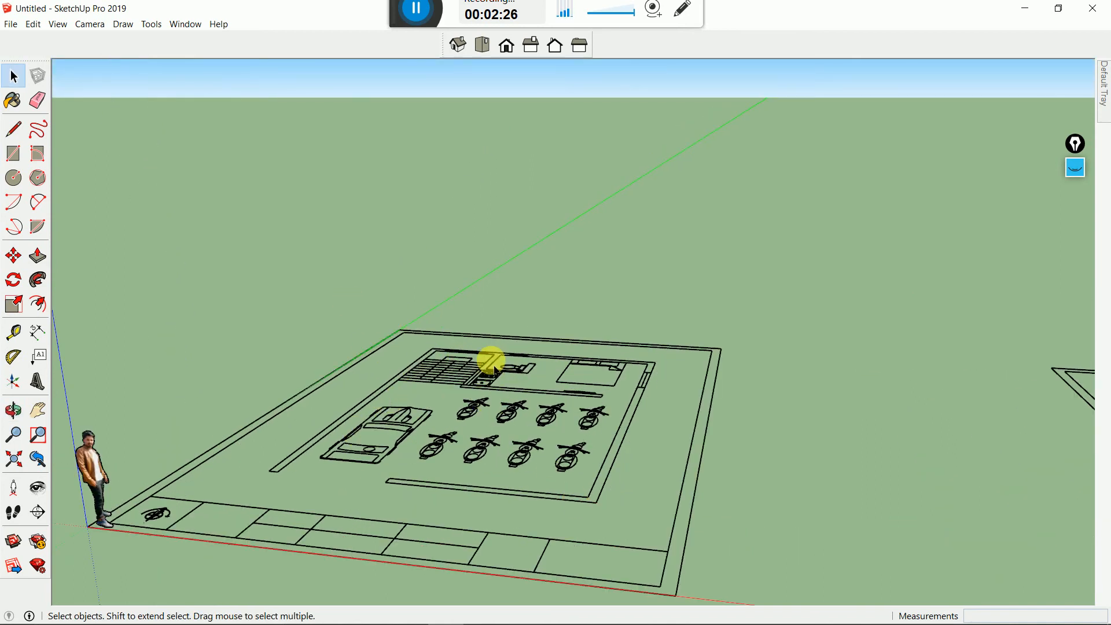
Draw a 9" by 9" rectangle on the first plan at the outer wall corner beside the staircase
{"action": "middle_click_drag", "start_coordinate": [467, 362], "coordinate": [441, 337]}
{"action": "scroll", "coordinate": [497, 409], "scroll_direction": "up", "scroll_amount": 3}
{"action": "scroll", "coordinate": [497, 409], "scroll_direction": "up", "scroll_amount": 3}
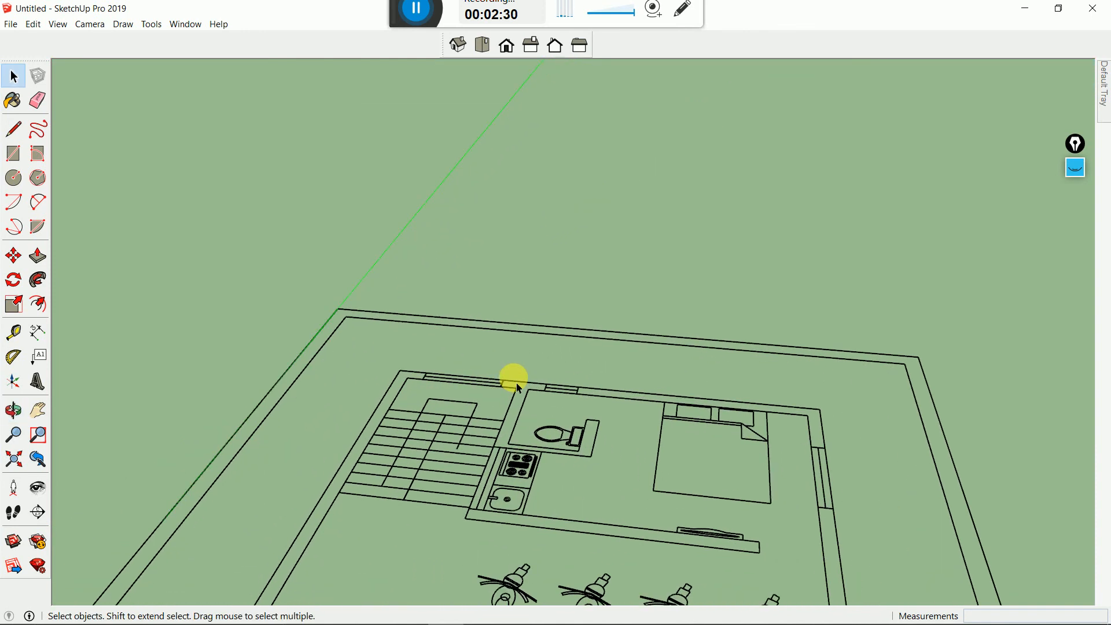
{"action": "left_click", "coordinate": [14, 154]}
{"action": "scroll", "coordinate": [359, 313], "scroll_direction": "up", "scroll_amount": 5}
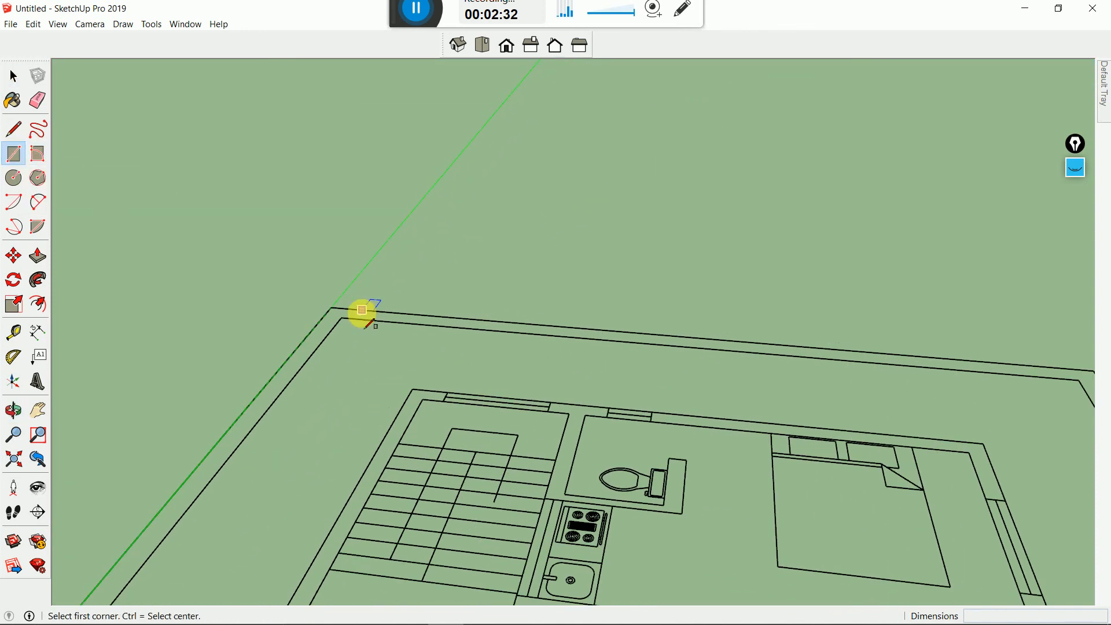
{"action": "left_click", "coordinate": [448, 424]}
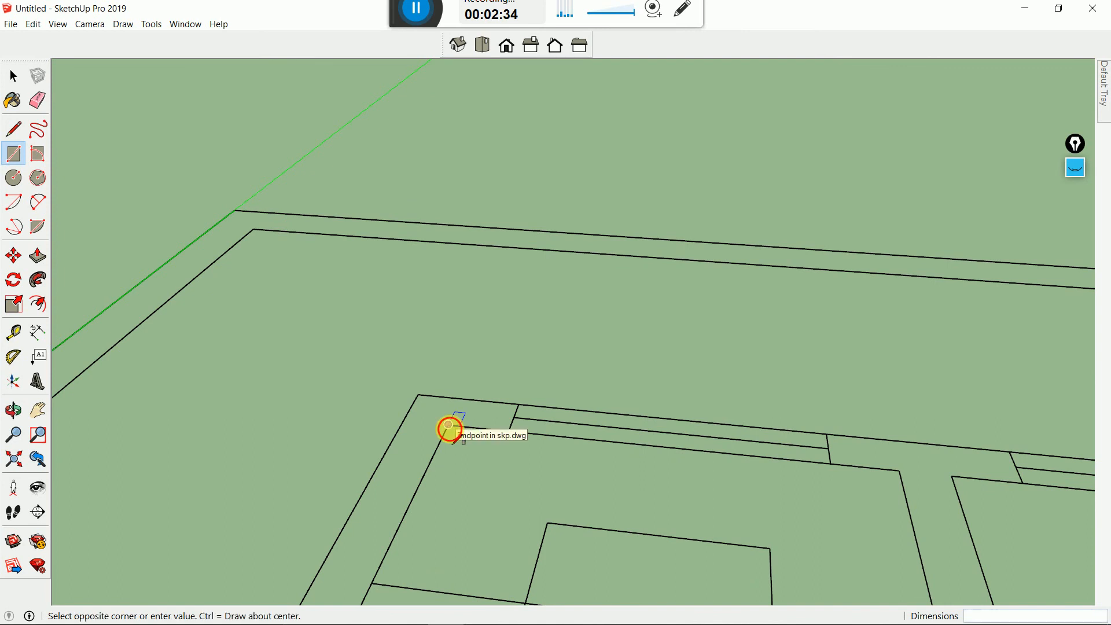
{"action": "left_click", "coordinate": [417, 395]}
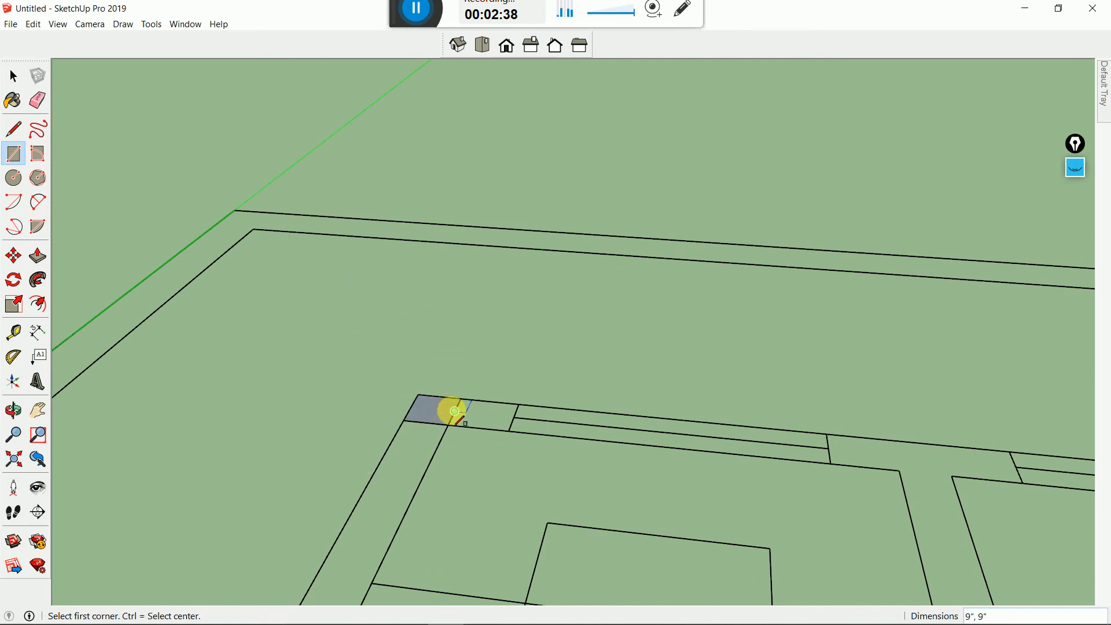
Push/Pull the square at the staircase wall corner up 10' to form a column
{"action": "left_click", "coordinate": [41, 261]}
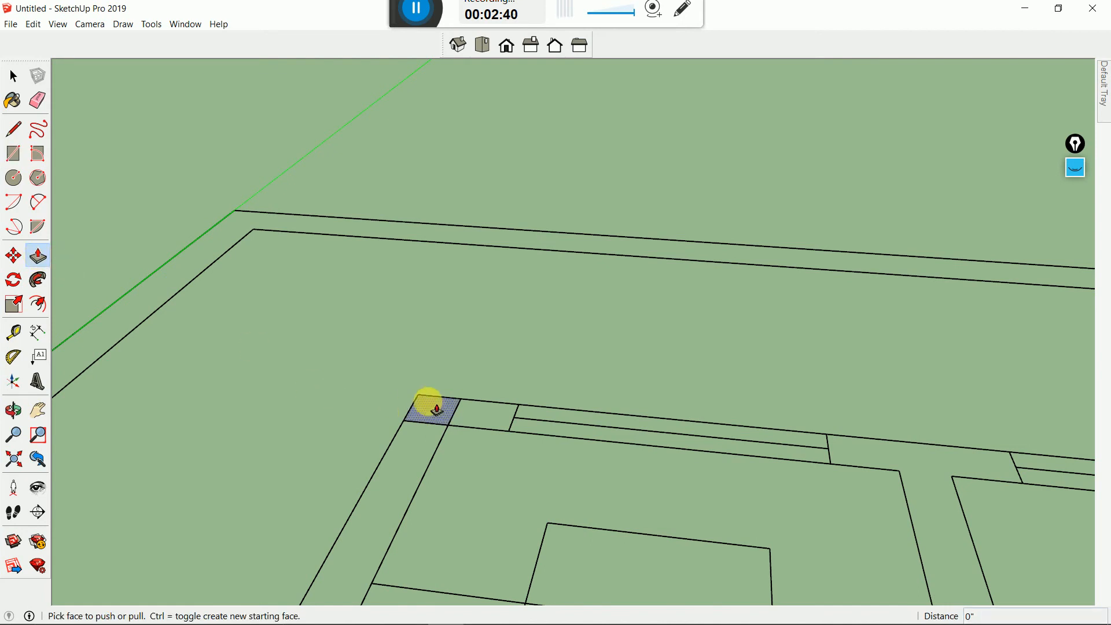
{"action": "left_click", "coordinate": [427, 401]}
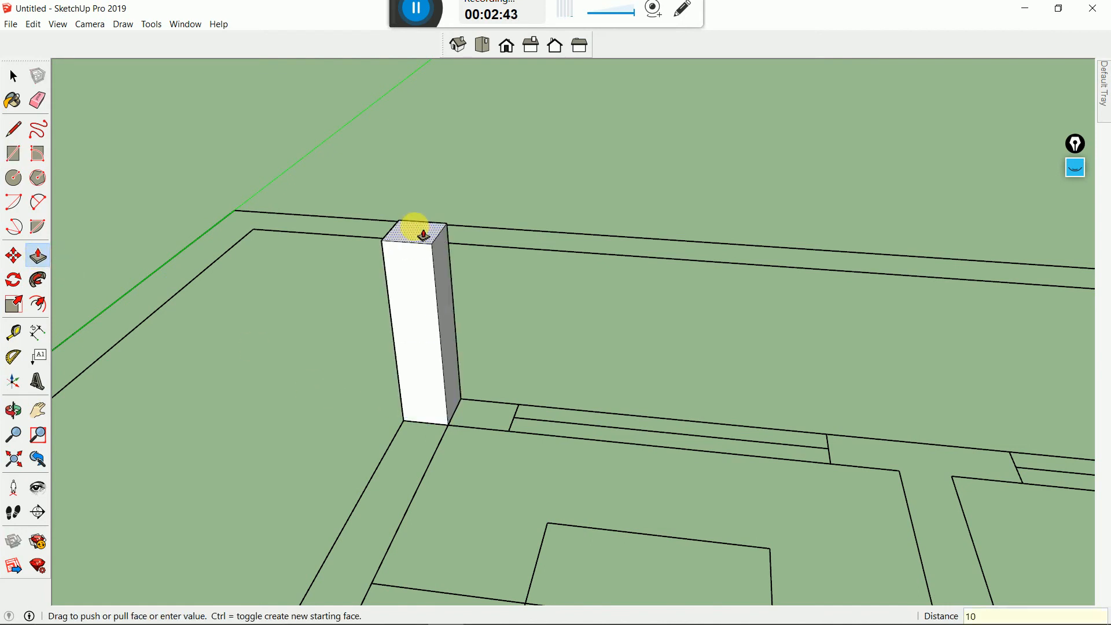
{"action": "key", "text": "Return"}
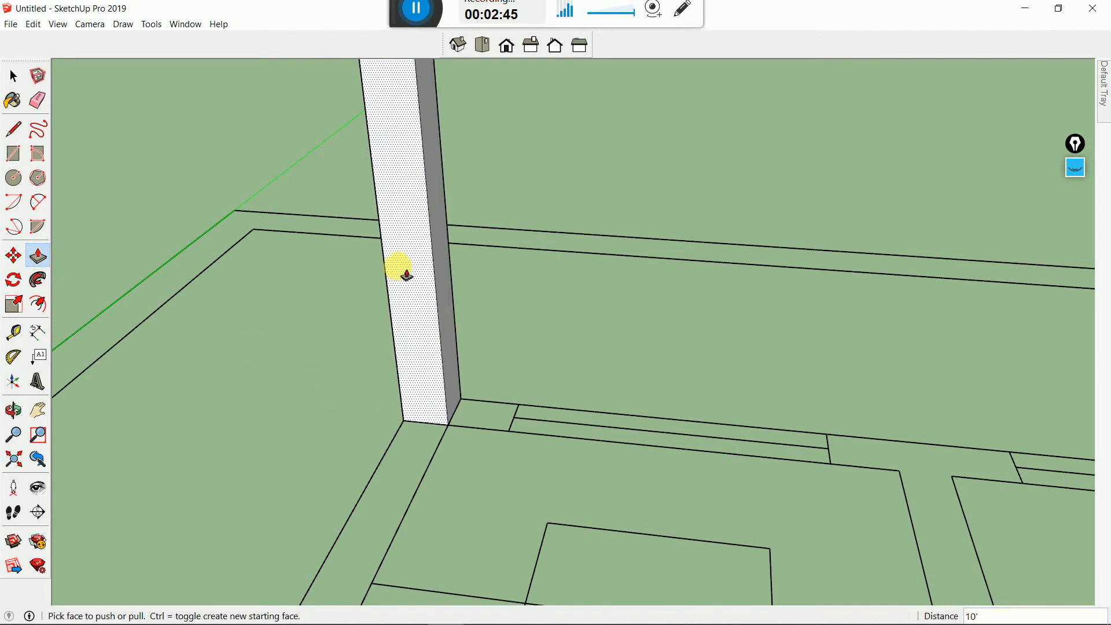
{"action": "scroll", "coordinate": [391, 297], "scroll_direction": "down", "scroll_amount": 5}
{"action": "left_click", "coordinate": [13, 76]}
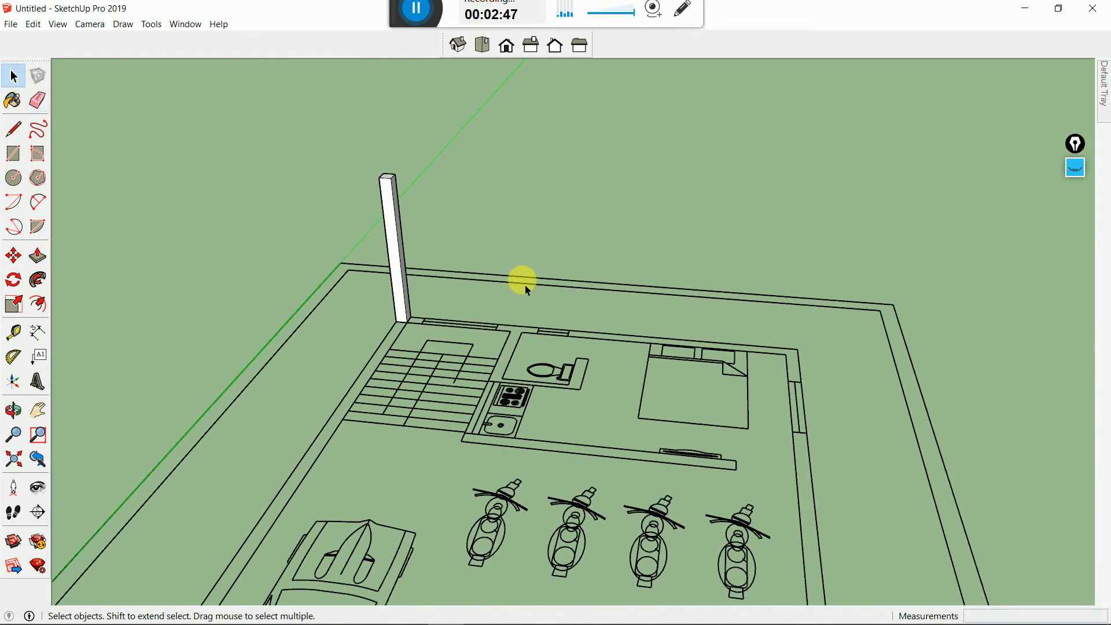
Examine the first plan's rear wall from the staircase column past the windows and bathroom partition to the far bedroom corner
{"action": "left_click", "coordinate": [21, 141]}
{"action": "scroll", "coordinate": [527, 330], "scroll_direction": "up", "scroll_amount": 4}
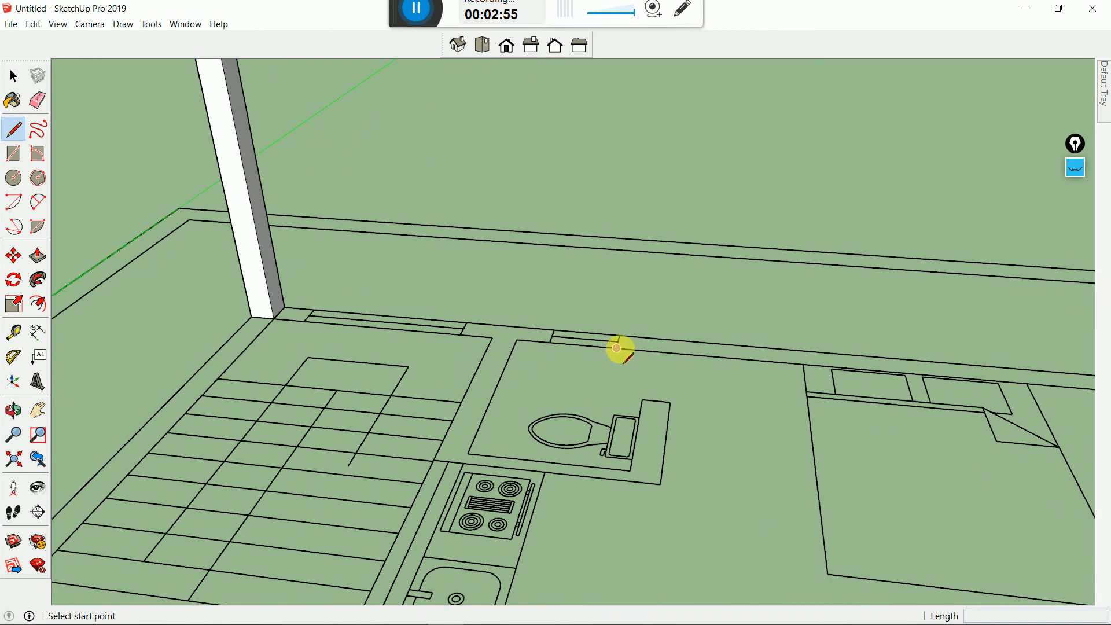
{"action": "scroll", "coordinate": [471, 366], "scroll_direction": "down", "scroll_amount": 3}
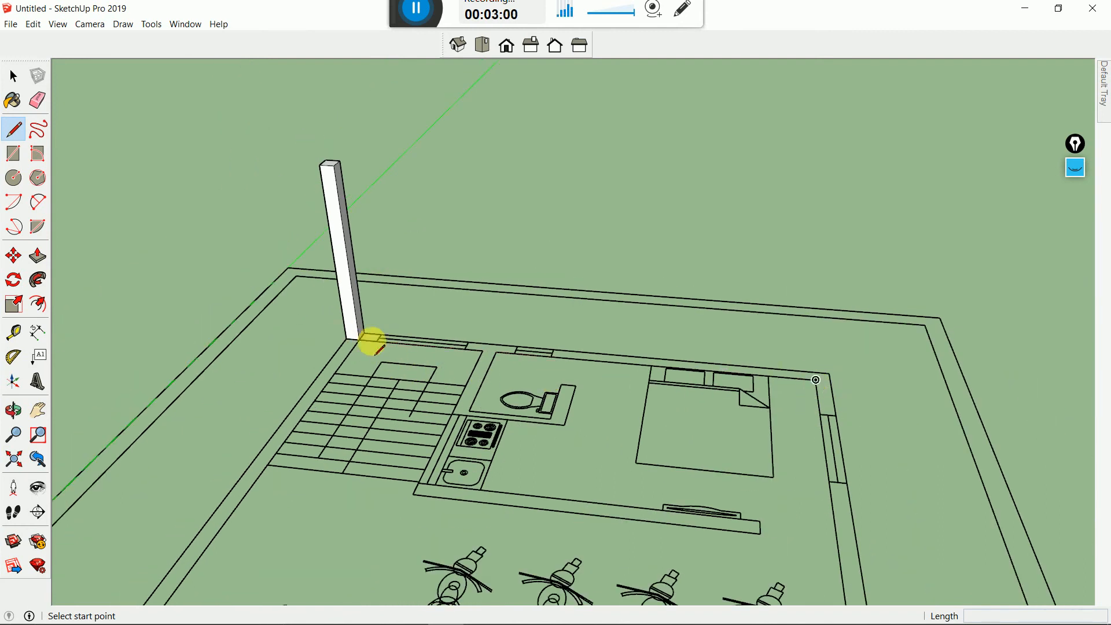
{"action": "scroll", "coordinate": [481, 351], "scroll_direction": "up", "scroll_amount": 1}
{"action": "scroll", "coordinate": [481, 350], "scroll_direction": "up", "scroll_amount": 1}
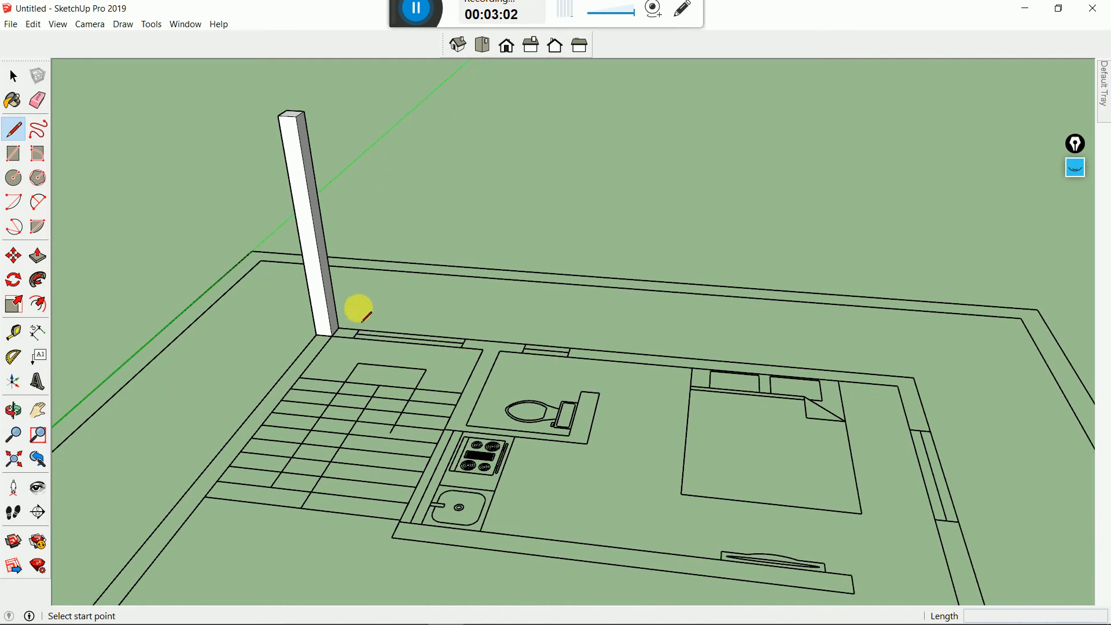
{"action": "scroll", "coordinate": [330, 317], "scroll_direction": "up", "scroll_amount": 1}
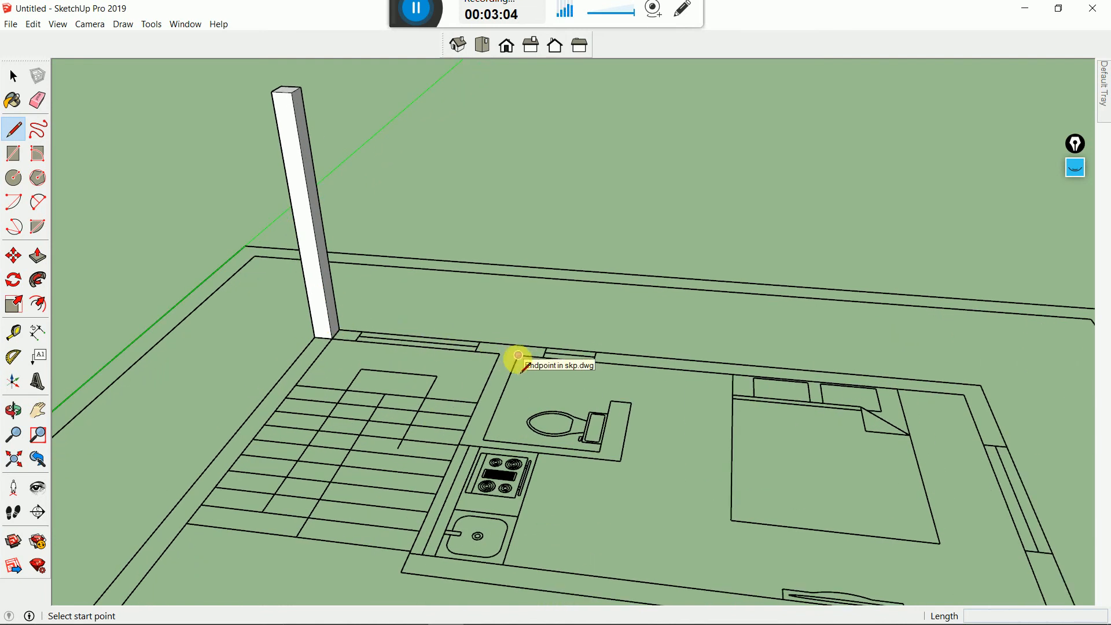
{"action": "scroll", "coordinate": [518, 363], "scroll_direction": "down", "scroll_amount": 2}
{"action": "scroll", "coordinate": [492, 329], "scroll_direction": "down", "scroll_amount": 1}
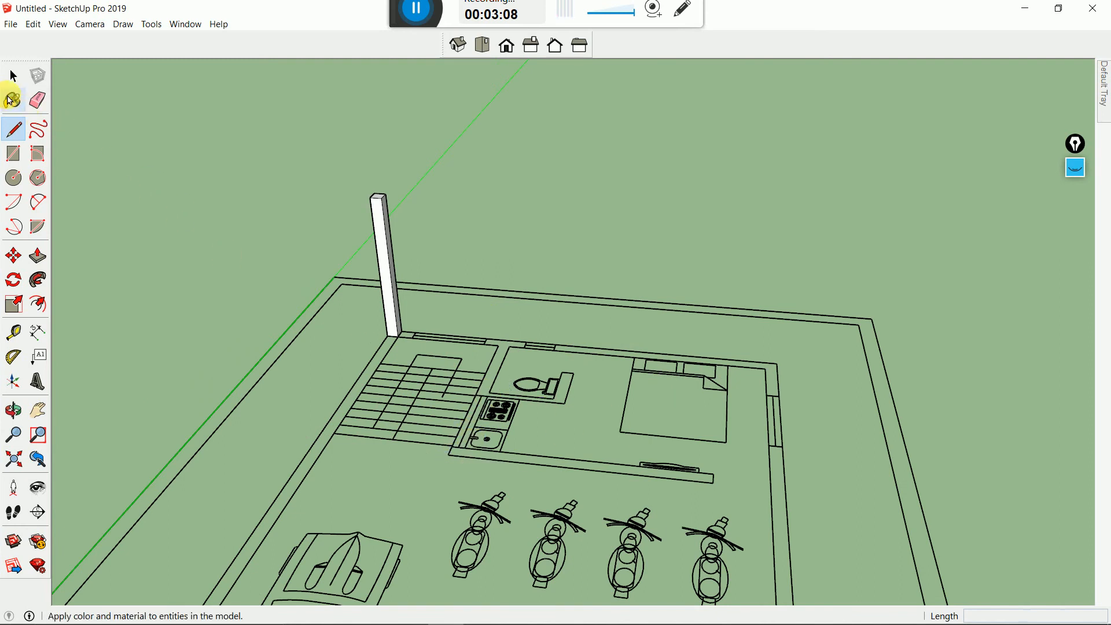
Make the whole staircase-corner column a group and open that group for editing
{"action": "left_click", "coordinate": [13, 76]}
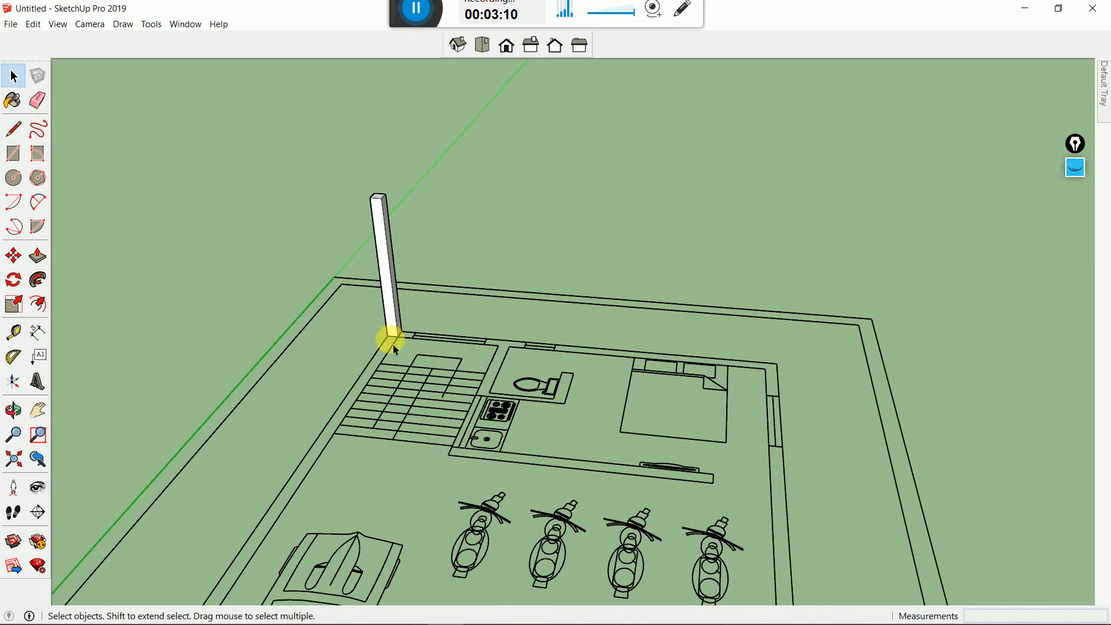
{"action": "left_click_drag", "start_coordinate": [315, 136], "coordinate": [440, 379]}
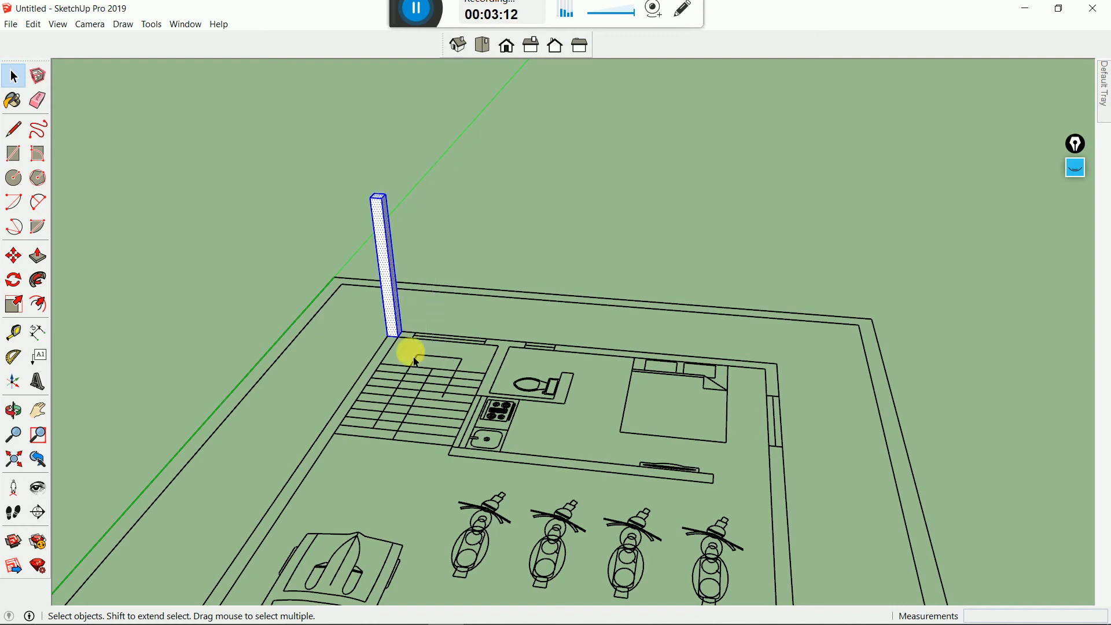
{"action": "right_click", "coordinate": [389, 263]}
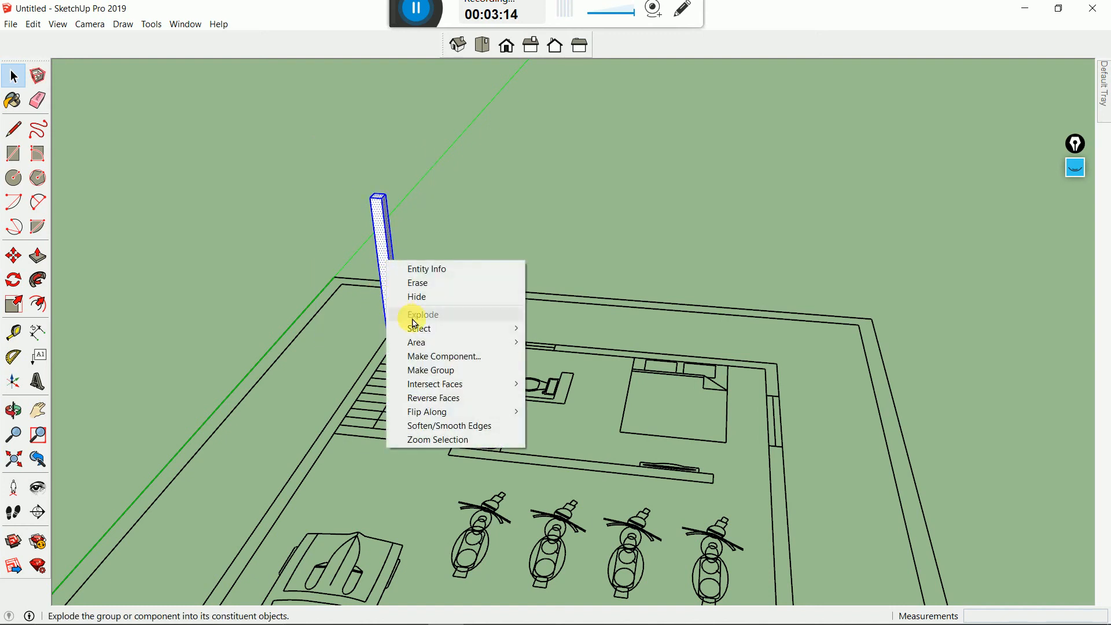
{"action": "left_click", "coordinate": [445, 374]}
{"action": "scroll", "coordinate": [467, 229], "scroll_direction": "down", "scroll_amount": 2}
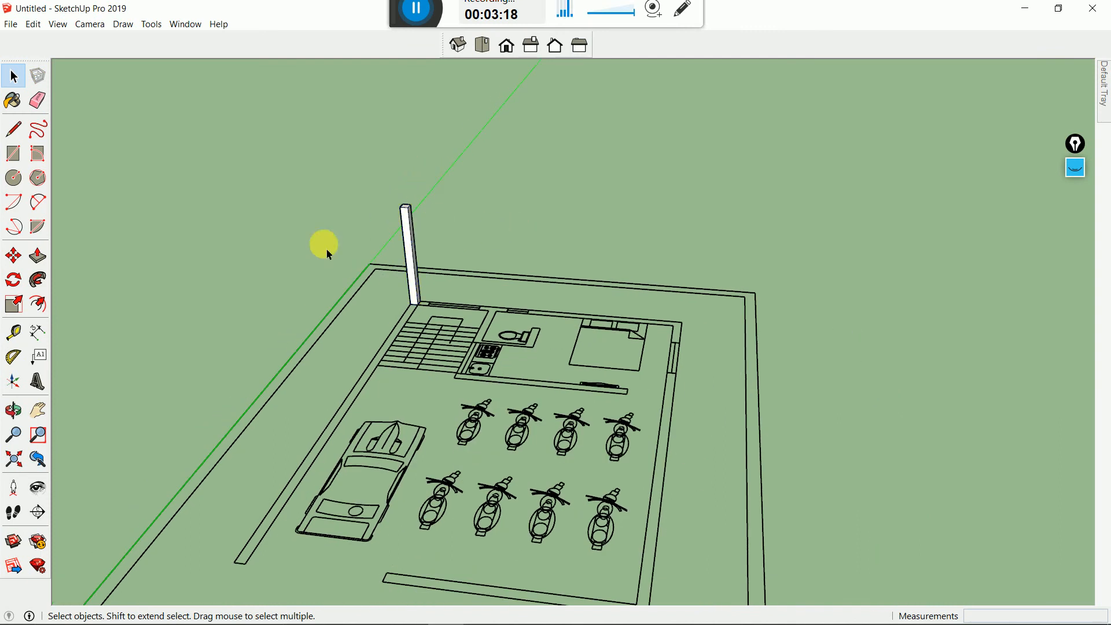
{"action": "double_click", "coordinate": [414, 230]}
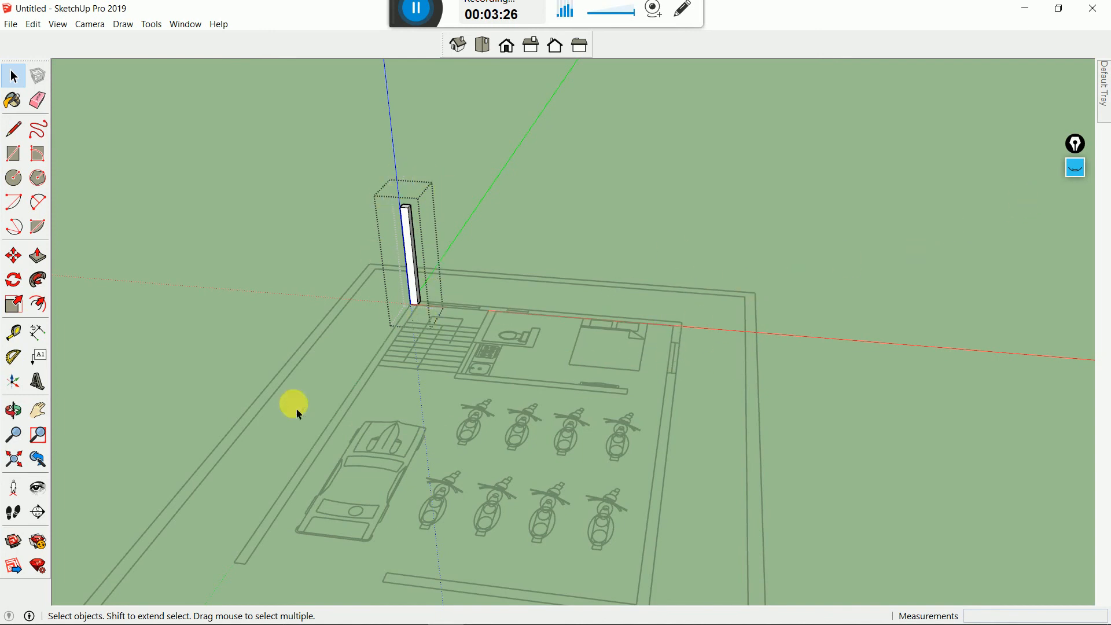
Push/Pull the column's side along the rear wall in separate sections at the staircase window and partition edges, up to the bathroom window
{"action": "scroll", "coordinate": [404, 239], "scroll_direction": "up", "scroll_amount": 4}
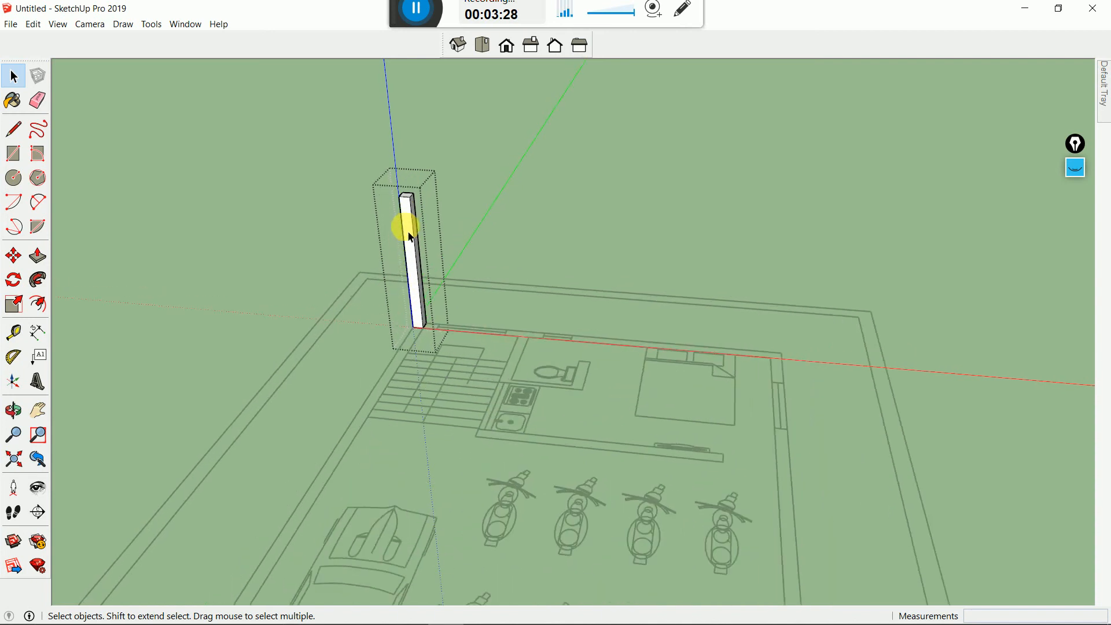
{"action": "middle_click_drag", "start_coordinate": [461, 347], "coordinate": [461, 357]}
{"action": "middle_click_drag", "start_coordinate": [383, 369], "coordinate": [478, 375]}
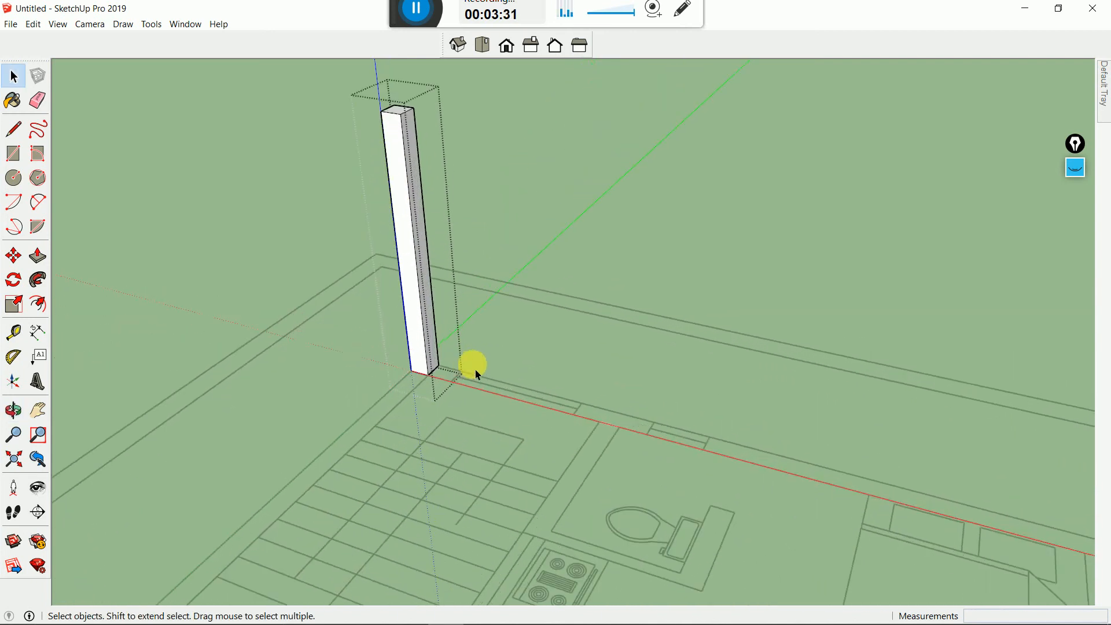
{"action": "scroll", "coordinate": [410, 359], "scroll_direction": "up", "scroll_amount": 2}
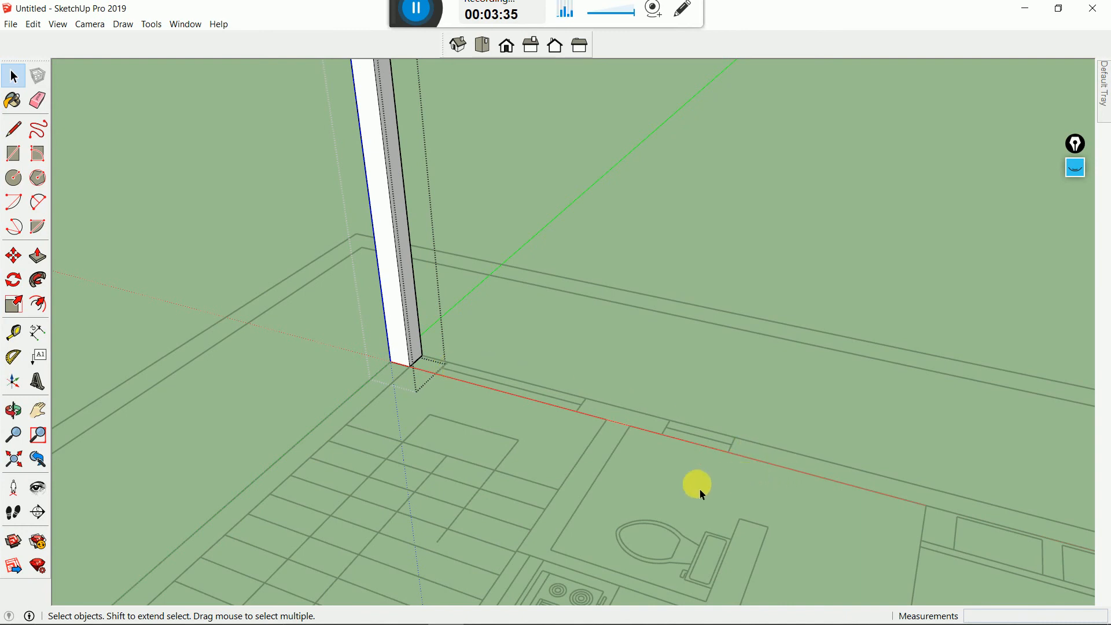
{"action": "left_click", "coordinate": [53, 261]}
{"action": "scroll", "coordinate": [442, 397], "scroll_direction": "up", "scroll_amount": 1}
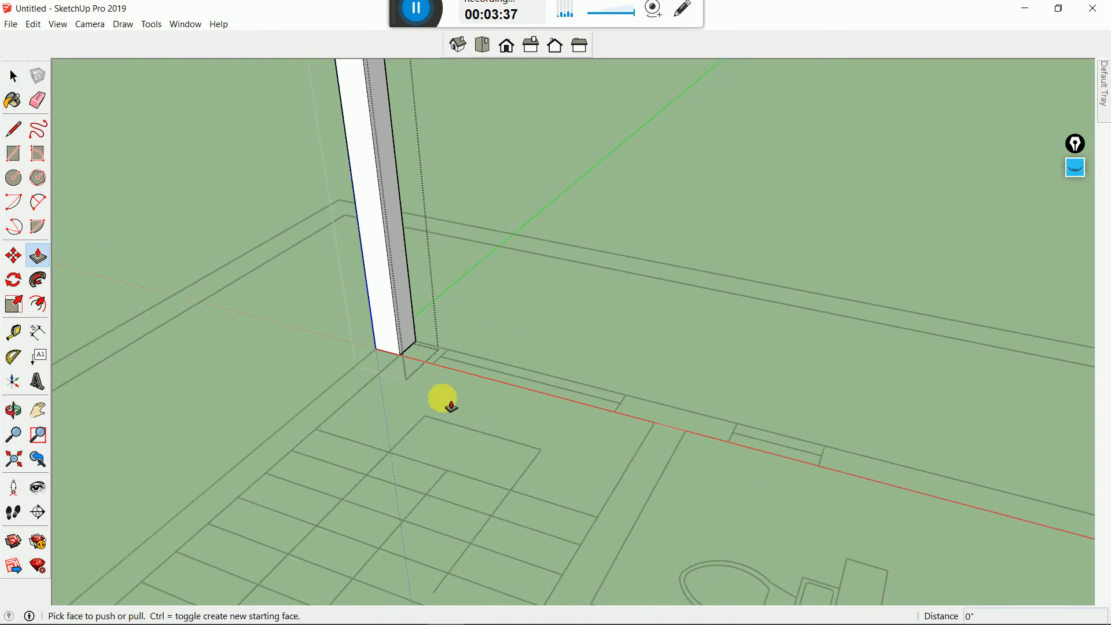
{"action": "left_click_drag", "start_coordinate": [412, 331], "coordinate": [733, 454]}
{"action": "scroll", "coordinate": [464, 382], "scroll_direction": "down", "scroll_amount": 3}
{"action": "middle_click_drag", "start_coordinate": [596, 453], "coordinate": [553, 429]}
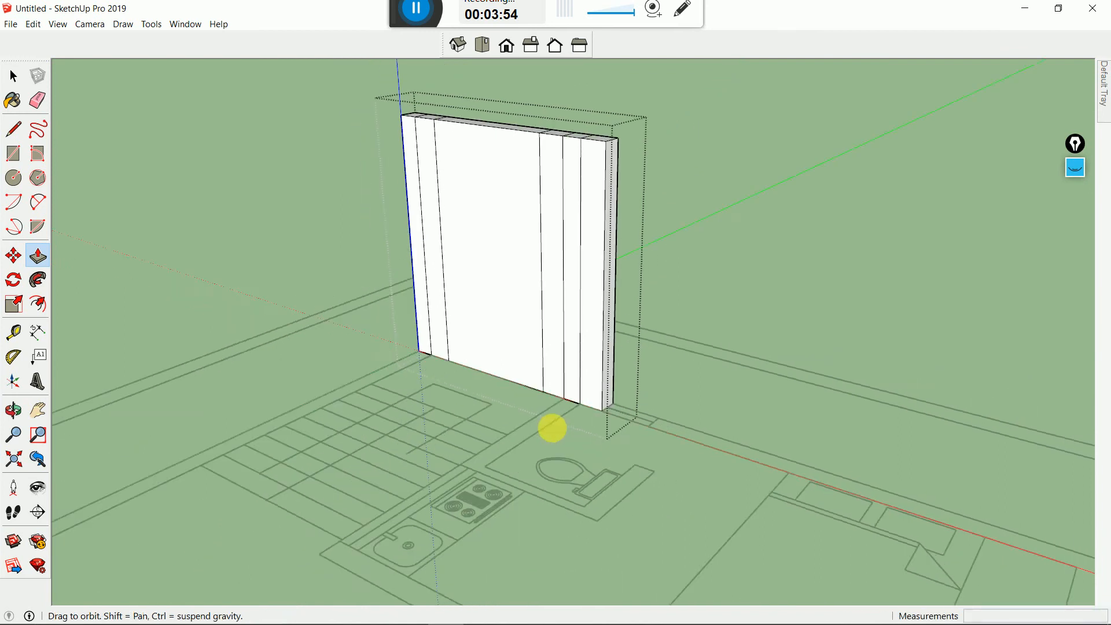
Extend the rear wall with one section across the bathroom window and another up to the far bedroom corner
{"action": "scroll", "coordinate": [614, 403], "scroll_direction": "up", "scroll_amount": 3}
{"action": "left_click", "coordinate": [610, 377]}
{"action": "left_click_drag", "start_coordinate": [618, 386], "coordinate": [816, 480]}
{"action": "scroll", "coordinate": [724, 434], "scroll_direction": "down", "scroll_amount": 3}
{"action": "scroll", "coordinate": [807, 471], "scroll_direction": "down", "scroll_amount": 2}
{"action": "scroll", "coordinate": [941, 508], "scroll_direction": "up", "scroll_amount": 2}
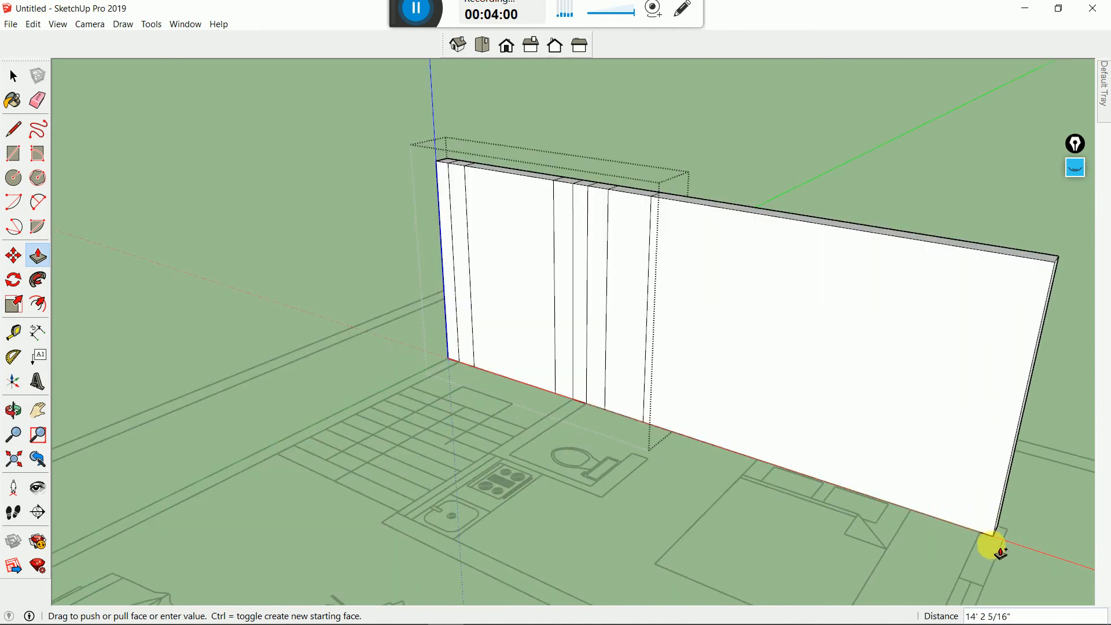
{"action": "left_click", "coordinate": [979, 543]}
Push/Pull the bedroom corner section forward along the side wall to the window, and add a 5' section across the window
{"action": "scroll", "coordinate": [584, 411], "scroll_direction": "down", "scroll_amount": 3}
{"action": "scroll", "coordinate": [656, 370], "scroll_direction": "up", "scroll_amount": 6}
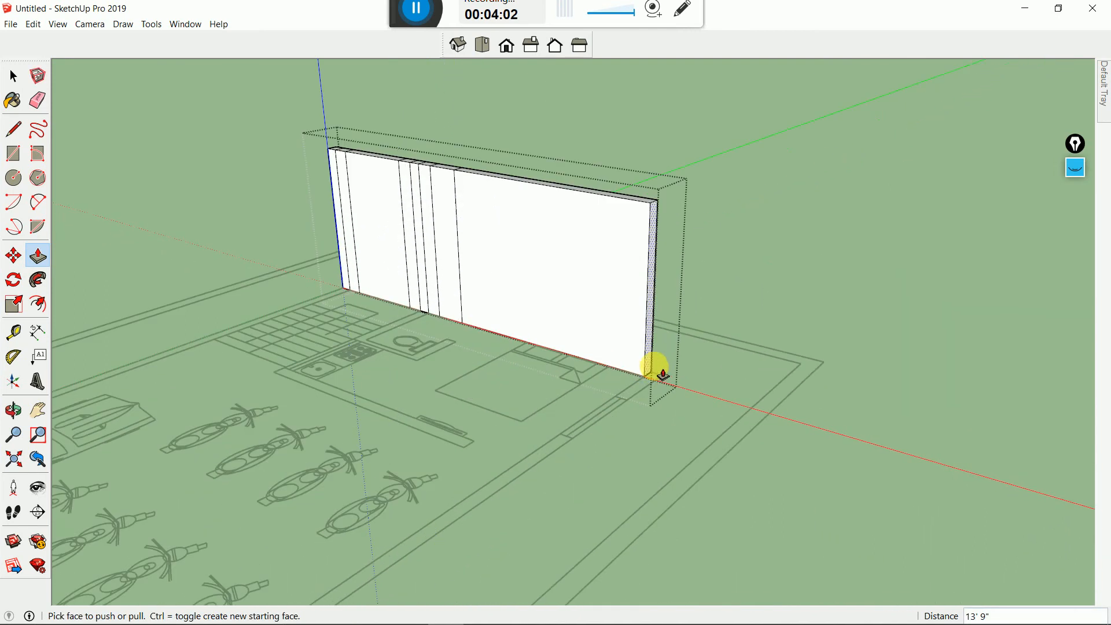
{"action": "left_click_drag", "start_coordinate": [645, 351], "coordinate": [435, 572]}
{"action": "scroll", "coordinate": [660, 372], "scroll_direction": "down", "scroll_amount": 5}
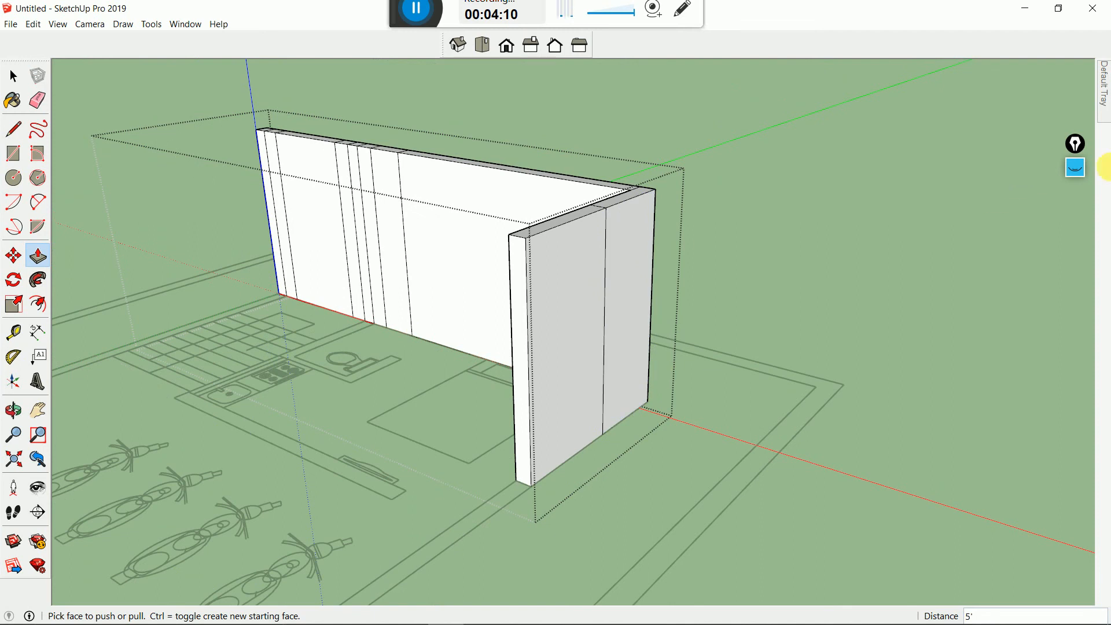
{"action": "left_click", "coordinate": [1086, 171]}
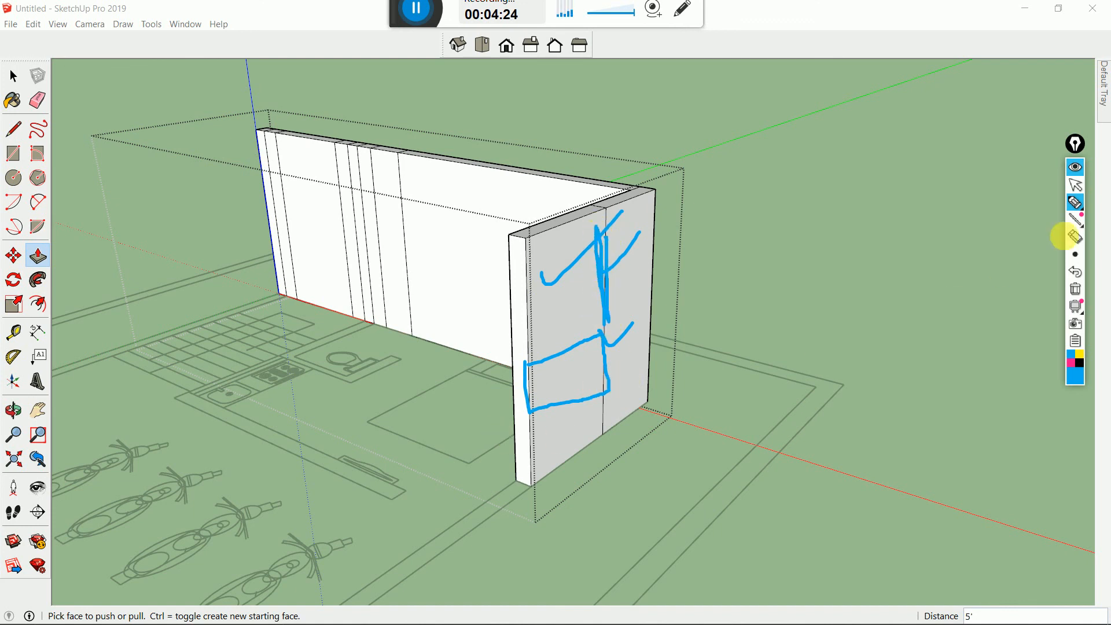
{"action": "left_click", "coordinate": [1075, 289]}
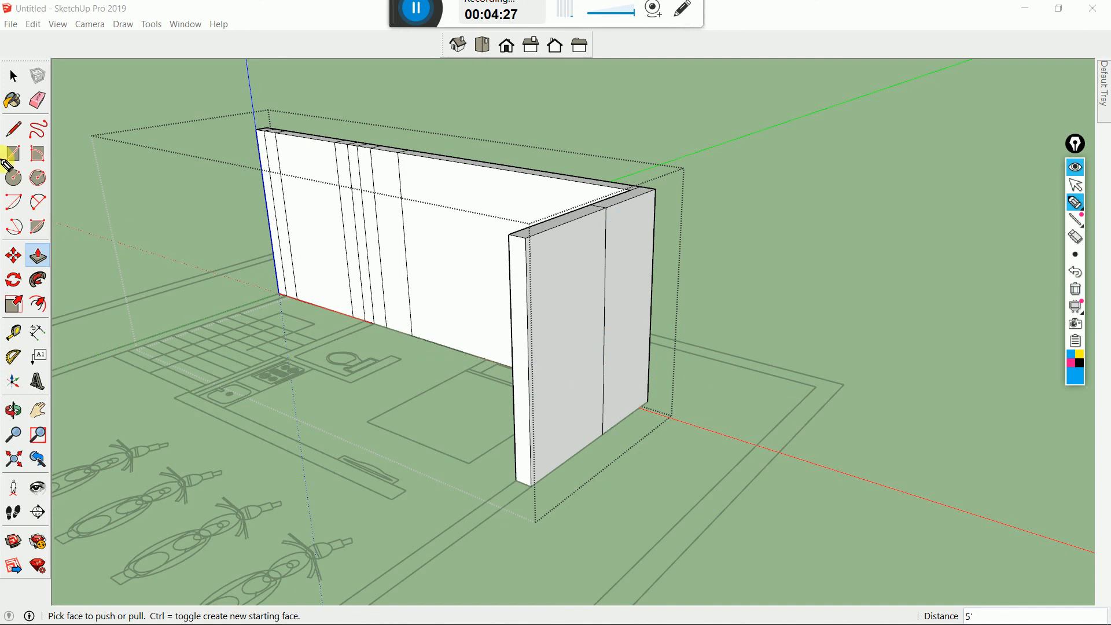
{"action": "left_click", "coordinate": [1076, 170]}
Try to extend the bedroom side wall 3' 9" without starting a new face, and push it back 3' 9"
{"action": "left_click", "coordinate": [45, 268]}
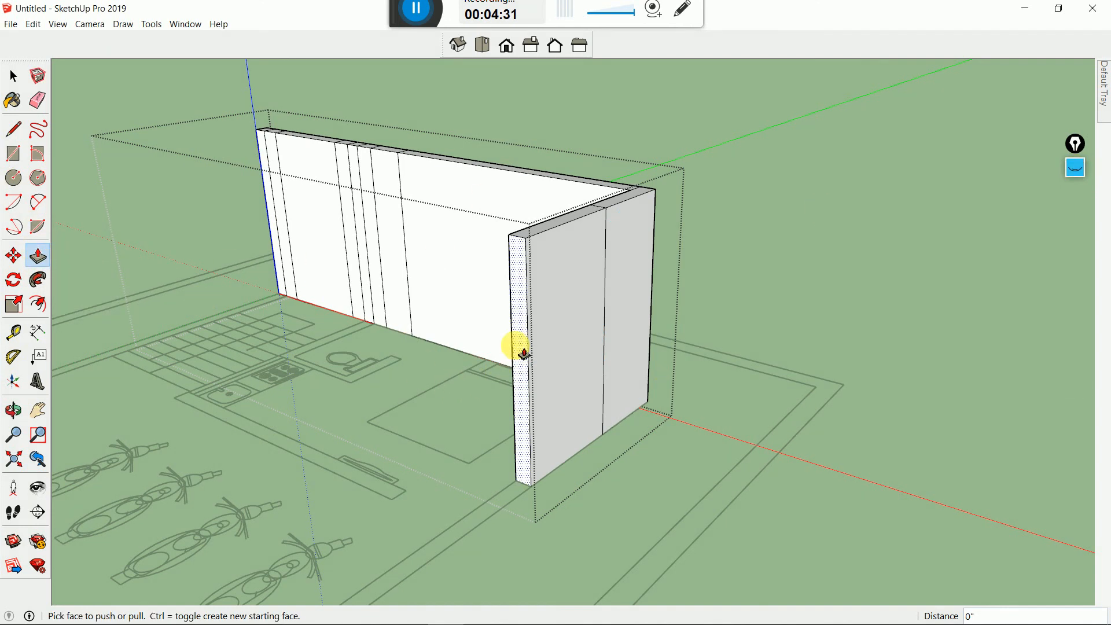
{"action": "left_click", "coordinate": [518, 334]}
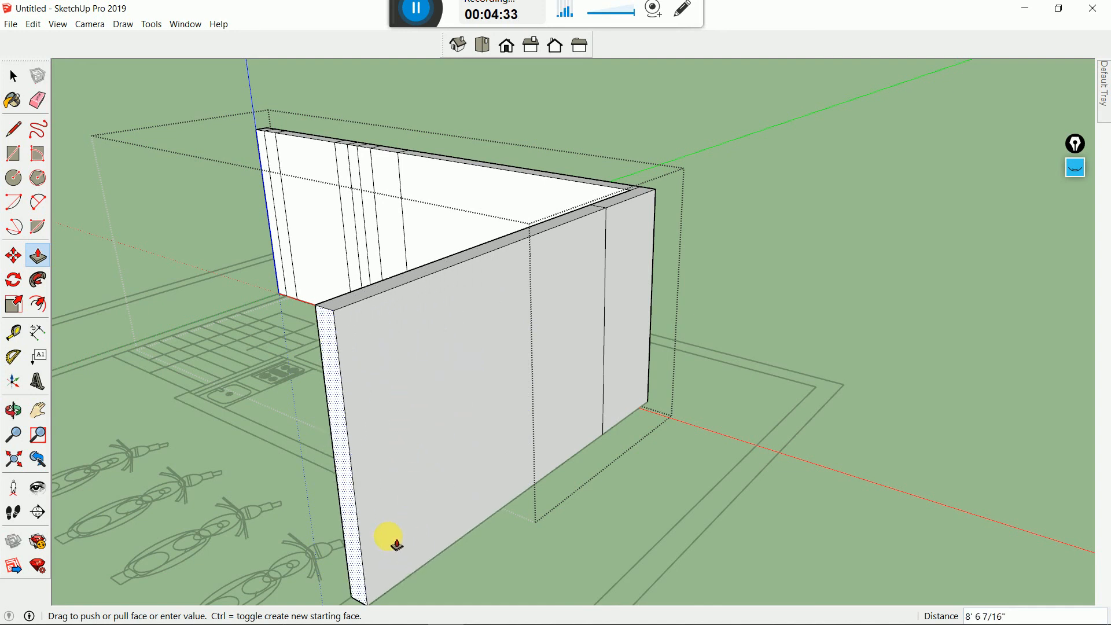
{"action": "left_click", "coordinate": [233, 422]}
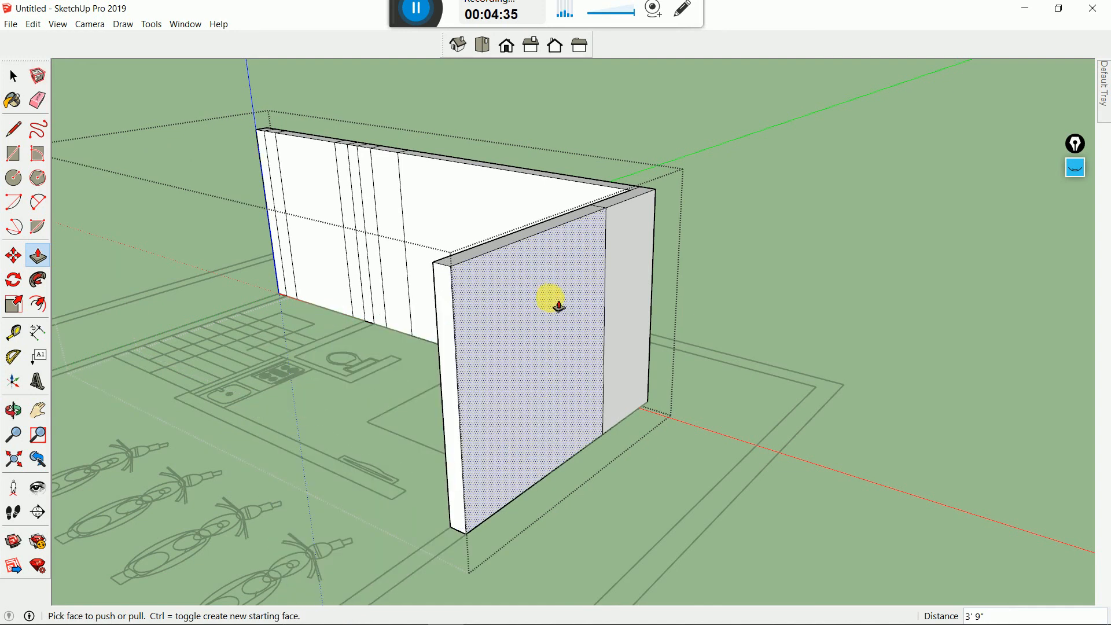
{"action": "middle_click_drag", "start_coordinate": [553, 298], "coordinate": [455, 247]}
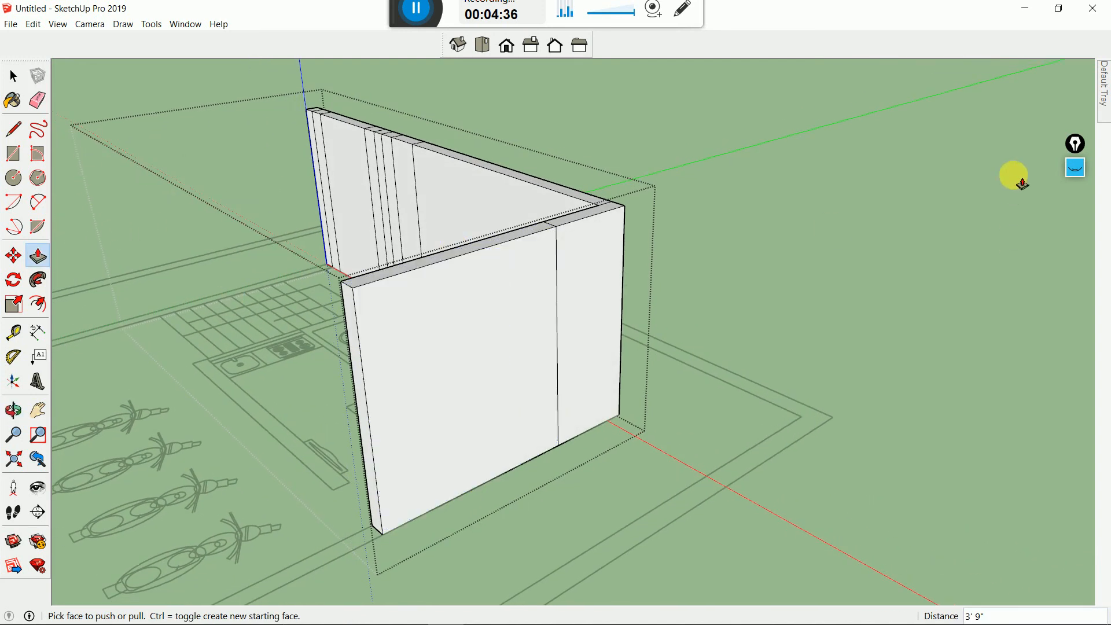
{"action": "left_click", "coordinate": [1076, 169]}
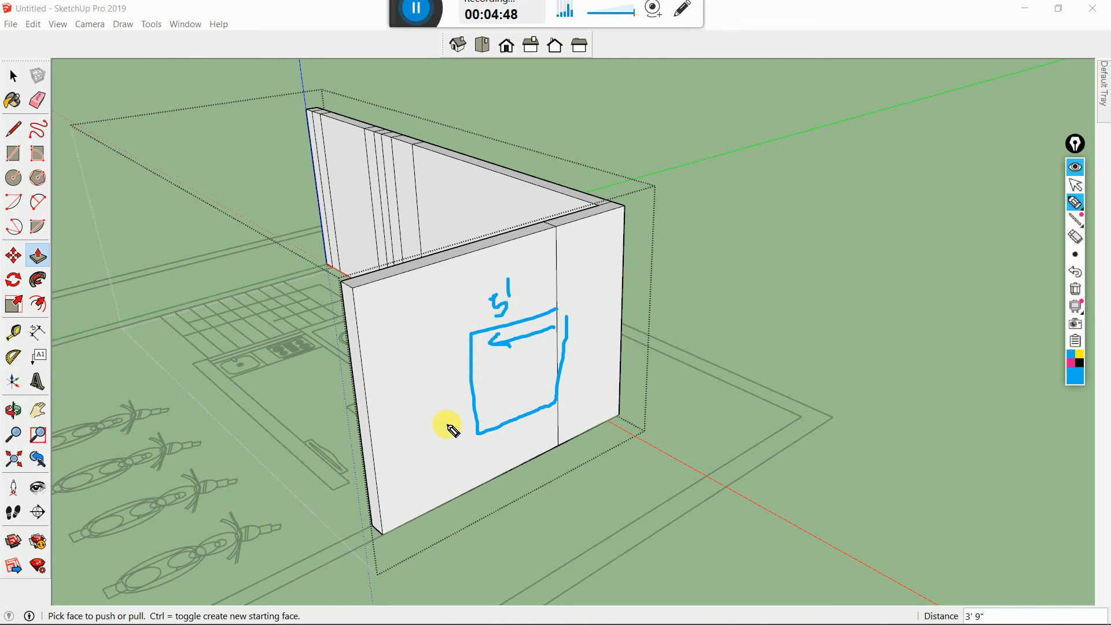
{"action": "left_click", "coordinate": [1078, 169]}
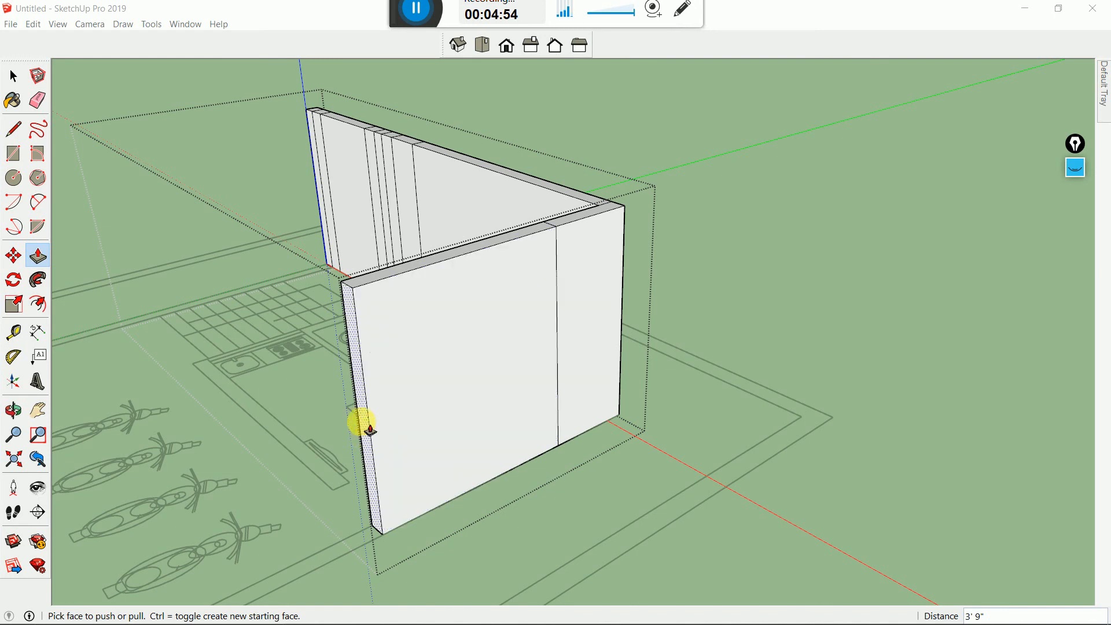
{"action": "left_click_drag", "start_coordinate": [373, 420], "coordinate": [464, 488]}
{"action": "scroll", "coordinate": [835, 313], "scroll_direction": "down", "scroll_amount": 3}
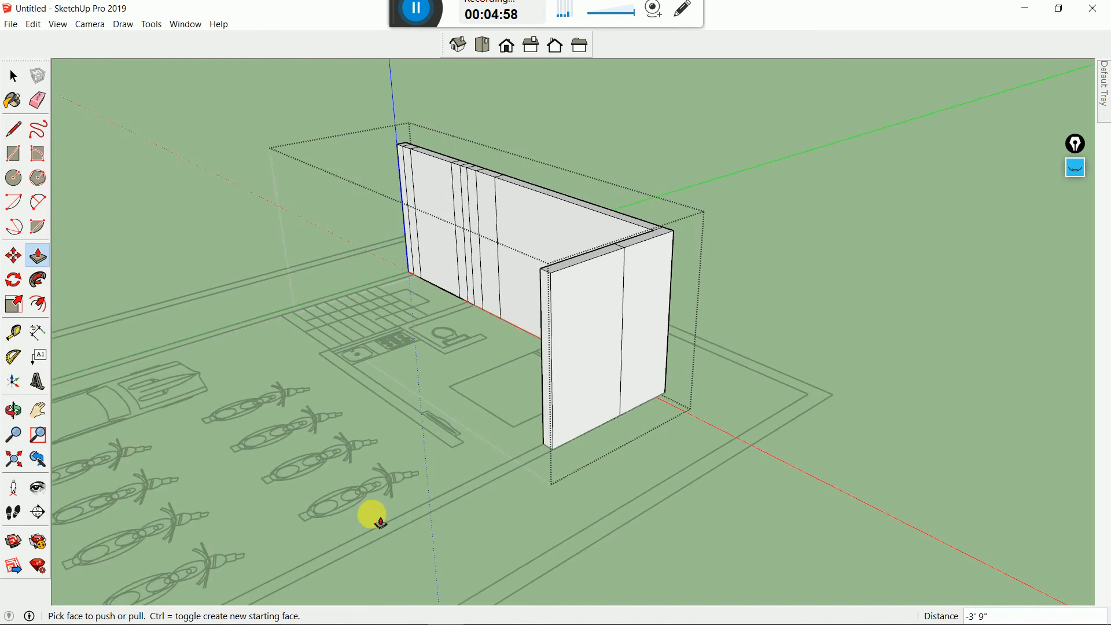
Push/Pull the end of the bedroom side wall forward 3' 9" as a new section beside the window section
{"action": "scroll", "coordinate": [461, 497], "scroll_direction": "up", "scroll_amount": 2}
{"action": "left_click_drag", "start_coordinate": [581, 409], "coordinate": [558, 467]}
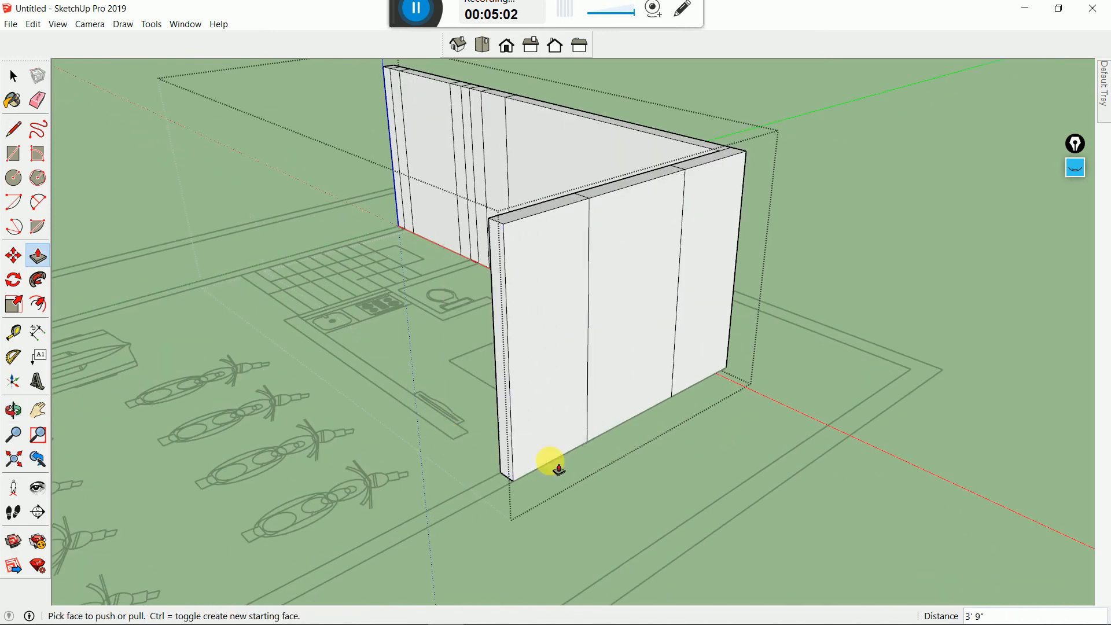
Push/Pull the partition section between staircase and bathroom forward from the rear wall to the bathroom's front wall corner by the stove
{"action": "middle_click_drag", "start_coordinate": [404, 409], "coordinate": [453, 325]}
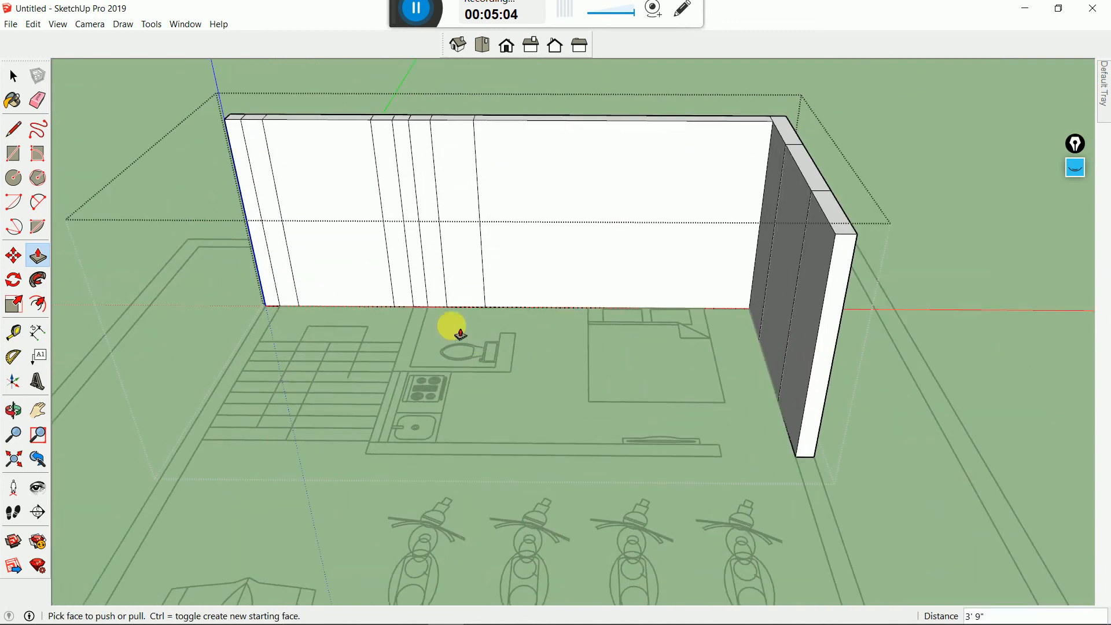
{"action": "scroll", "coordinate": [427, 300], "scroll_direction": "up", "scroll_amount": 4}
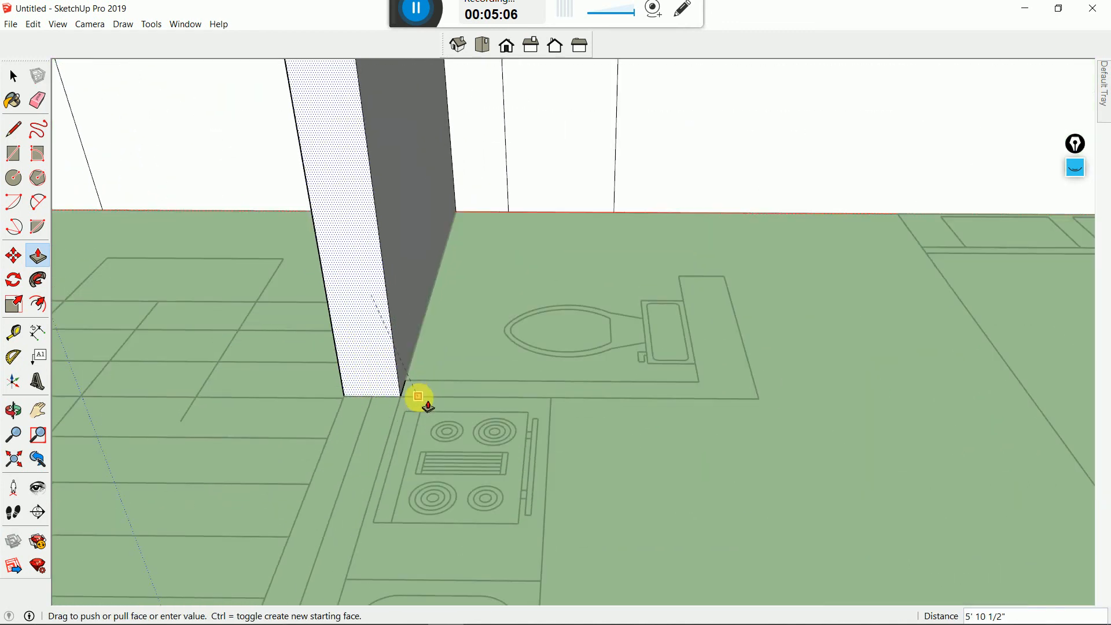
{"action": "left_click", "coordinate": [417, 397]}
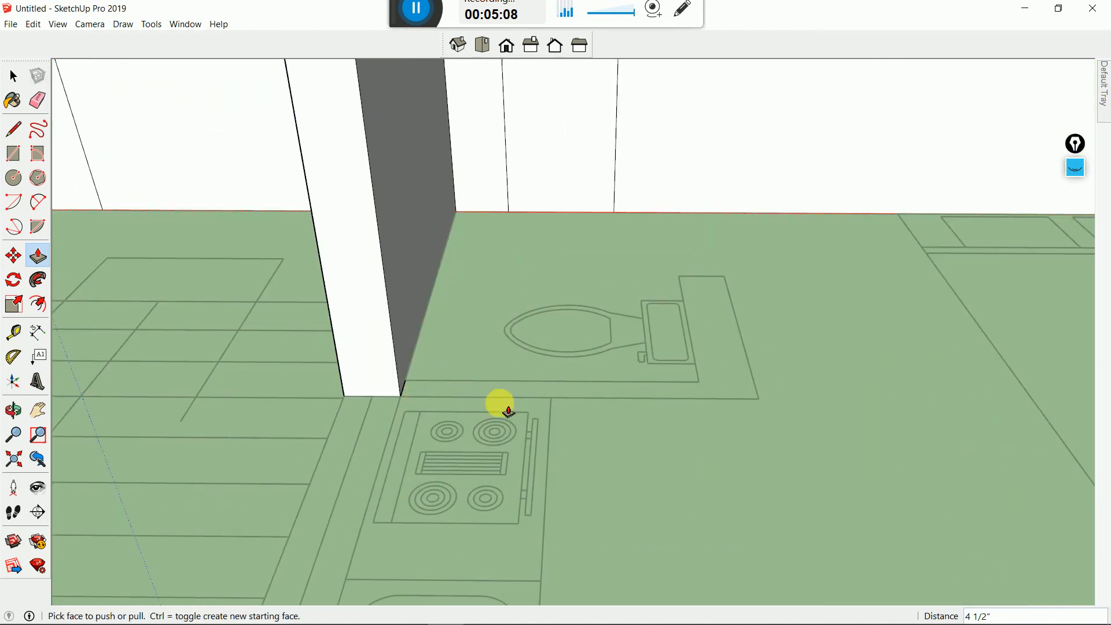
Push/Pull the front end of the partition between staircase and bathroom forward 4 1/2" as a new section for the bathroom's front wall
{"action": "scroll", "coordinate": [265, 447], "scroll_direction": "up", "scroll_amount": 5}
{"action": "scroll", "coordinate": [540, 435], "scroll_direction": "down", "scroll_amount": 7}
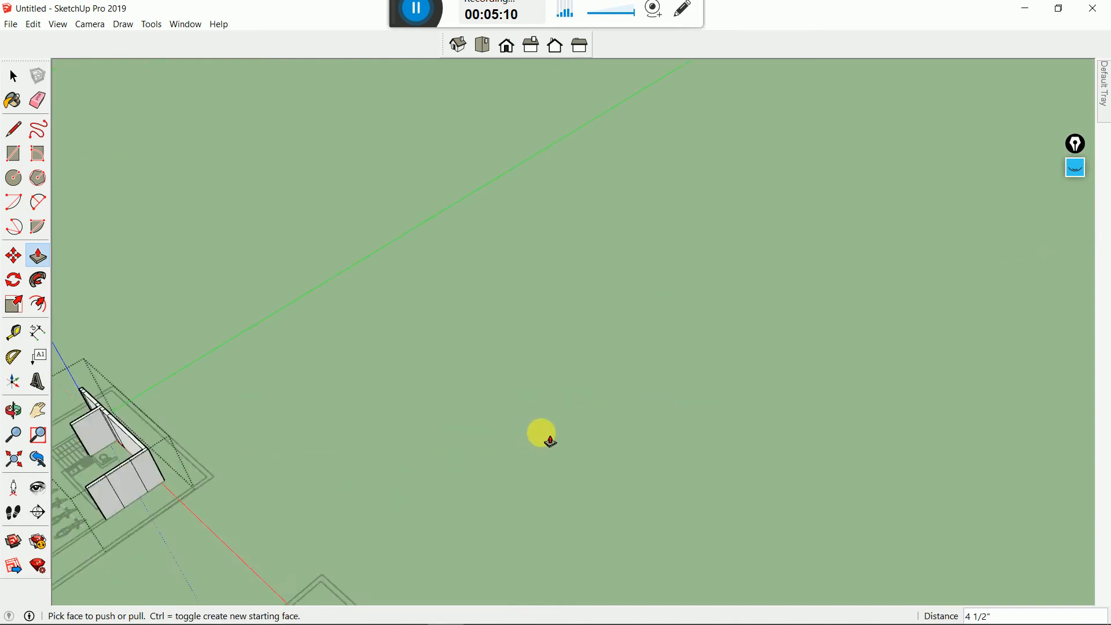
{"action": "scroll", "coordinate": [324, 469], "scroll_direction": "up", "scroll_amount": 4}
{"action": "scroll", "coordinate": [260, 424], "scroll_direction": "up", "scroll_amount": 5}
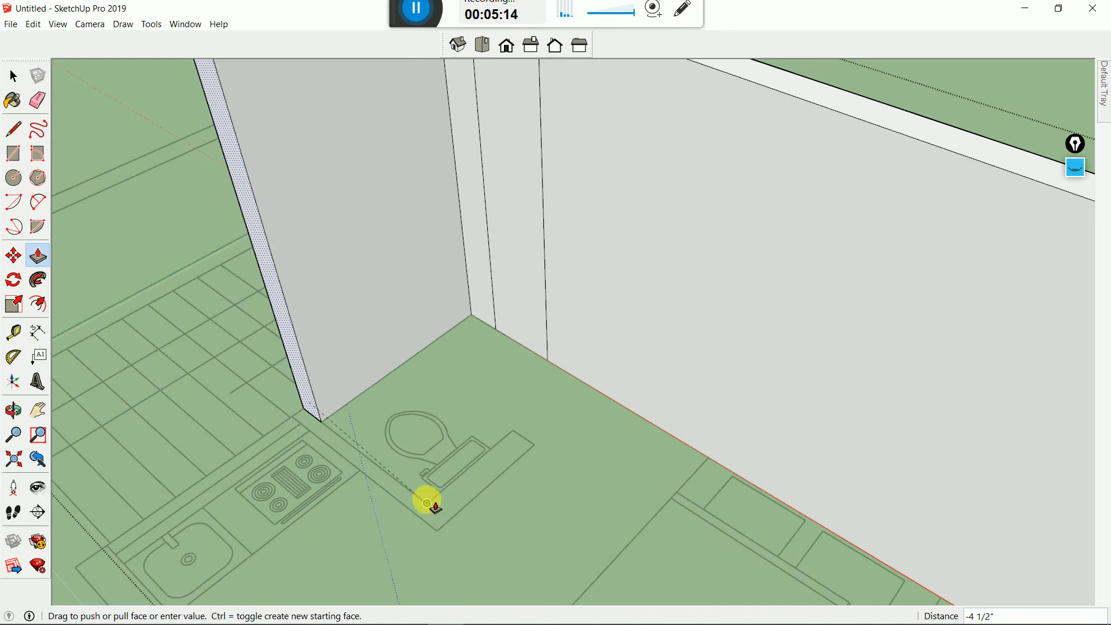
{"action": "key", "text": "ctrl"}
{"action": "left_click", "coordinate": [340, 450]}
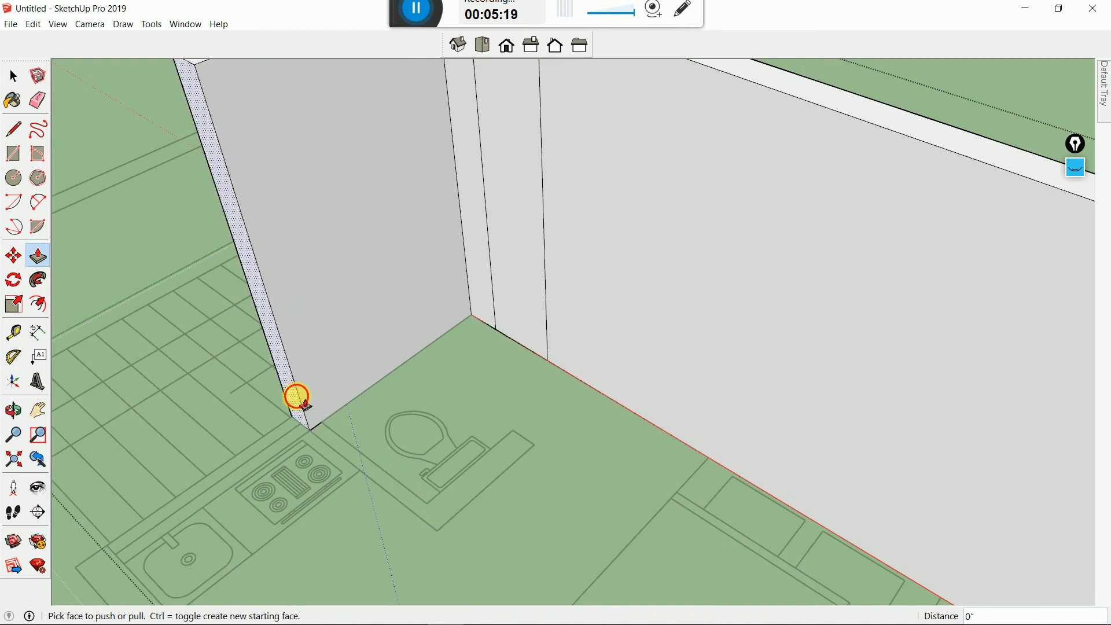
{"action": "left_click_drag", "start_coordinate": [302, 402], "coordinate": [339, 438]}
{"action": "left_click", "coordinate": [330, 430]}
{"action": "left_click", "coordinate": [309, 412]}
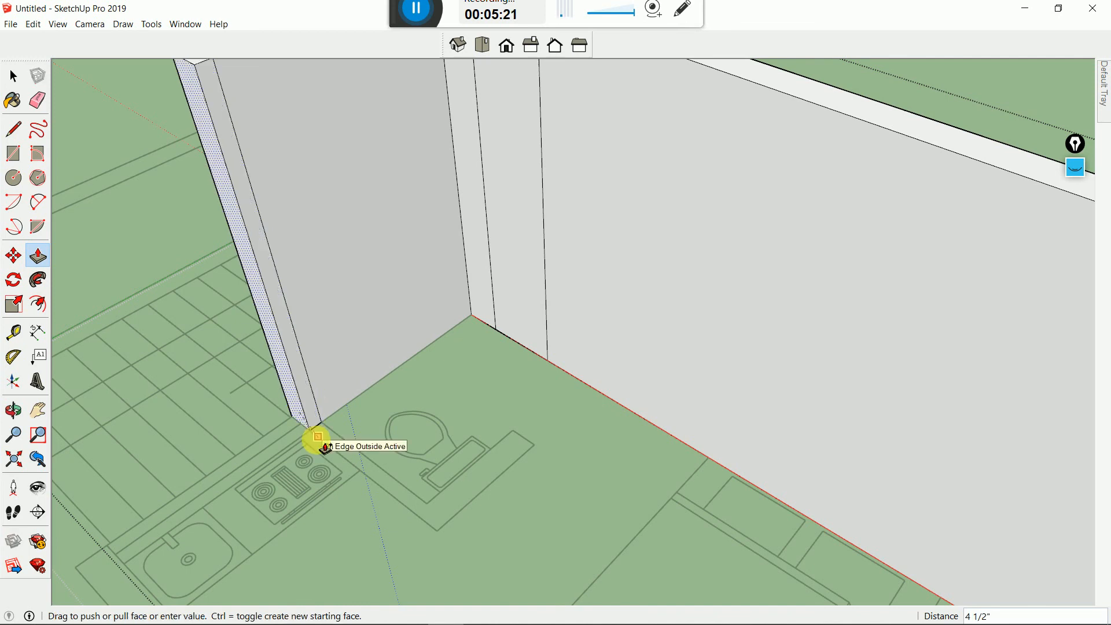
{"action": "left_click", "coordinate": [316, 440]}
Push/Pull the inner side of the partition's end section across the bathroom front beside the toilet, and add a 9" corner section
{"action": "left_click", "coordinate": [318, 416]}
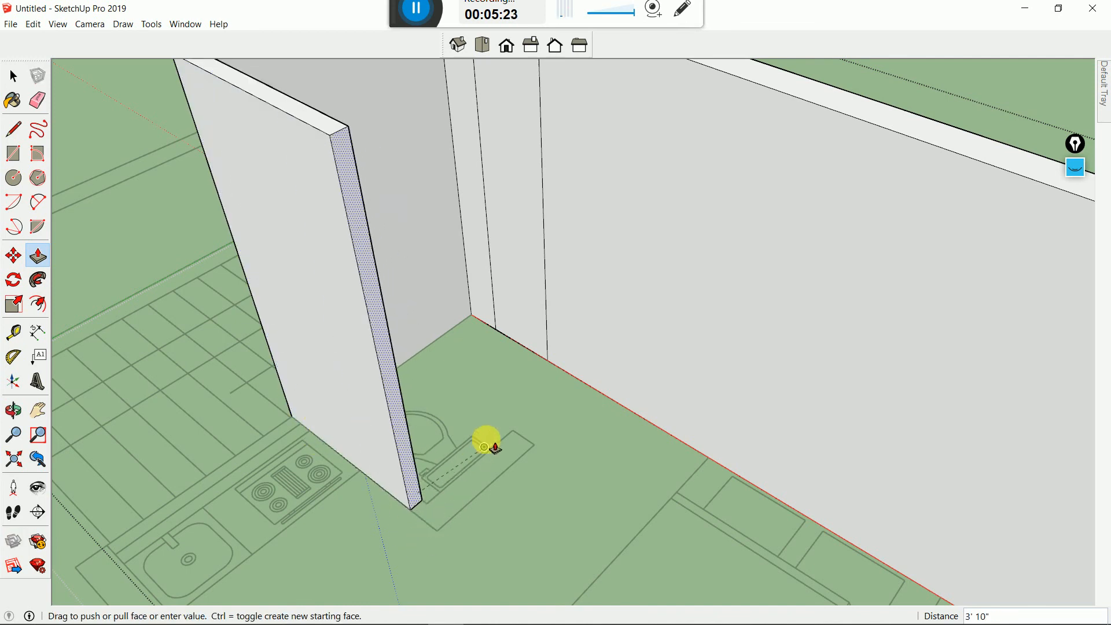
{"action": "left_click", "coordinate": [513, 433]}
{"action": "left_click", "coordinate": [435, 490]}
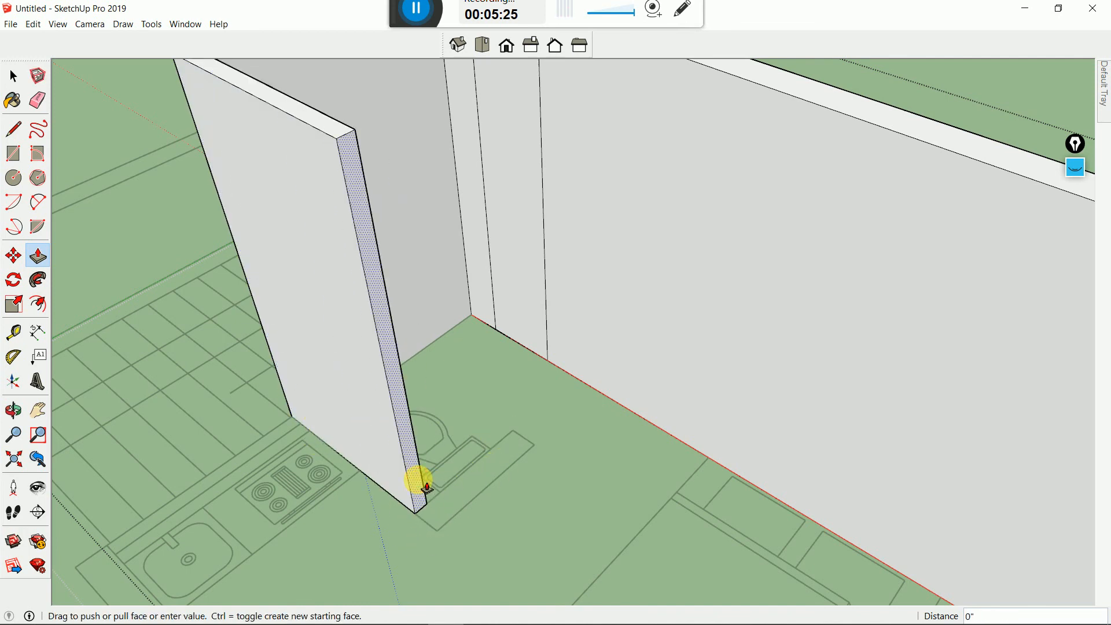
{"action": "left_click", "coordinate": [501, 478]}
Build the bathroom's bedroom-side wall from the corner section back to the rear wall as a 3' section followed by a 2' 6" section
{"action": "middle_click_drag", "start_coordinate": [506, 498], "coordinate": [216, 530]}
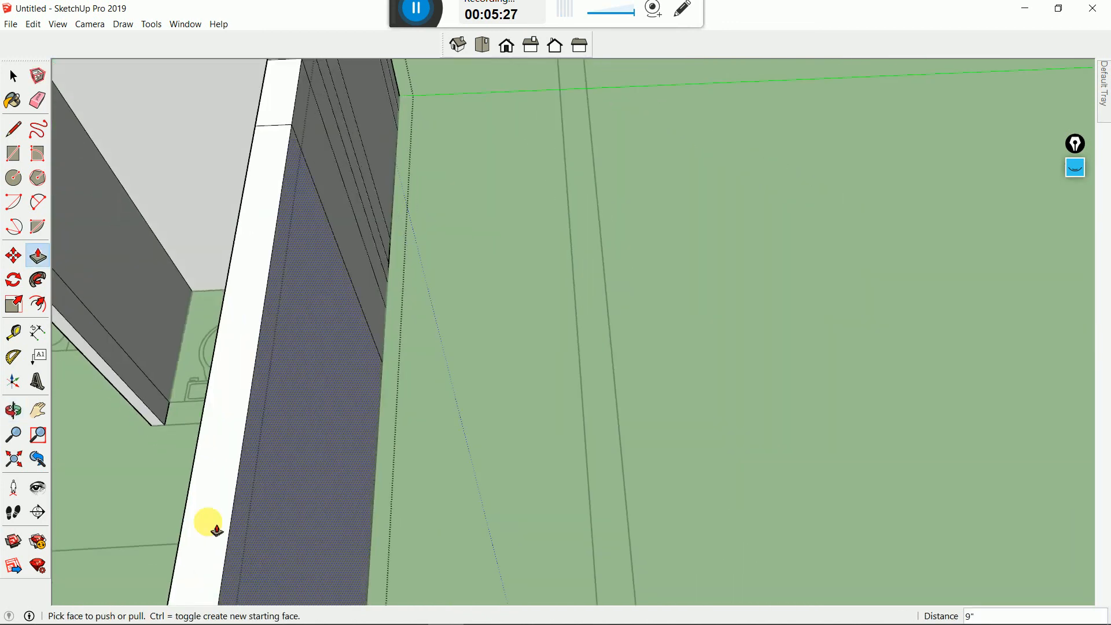
{"action": "left_click", "coordinate": [159, 397]}
{"action": "scroll", "coordinate": [154, 391], "scroll_direction": "down", "scroll_amount": 5}
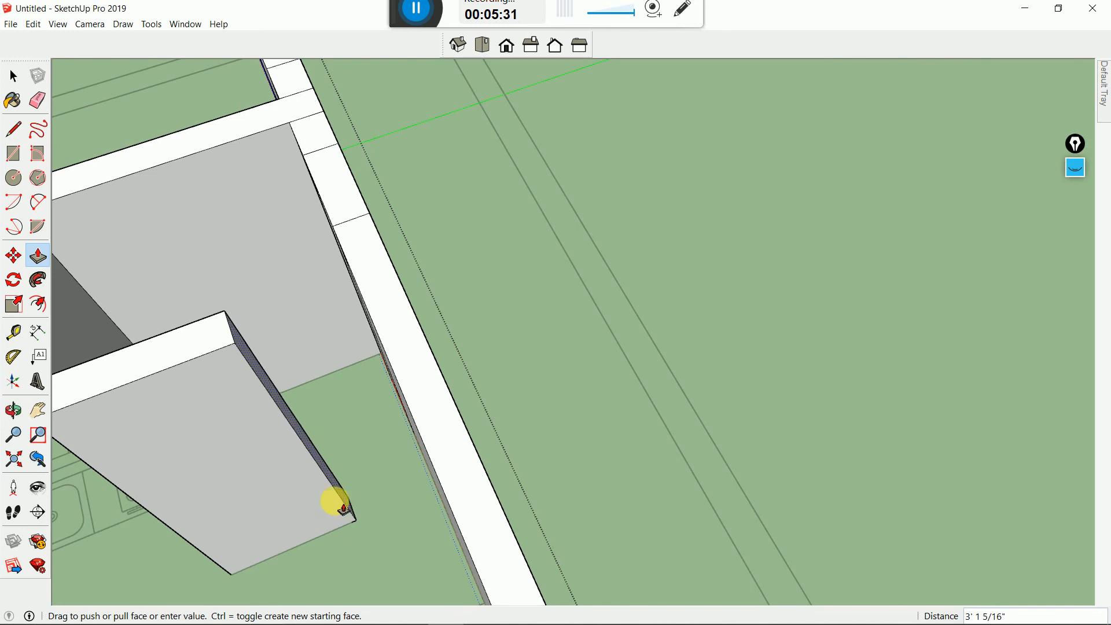
{"action": "middle_click_drag", "start_coordinate": [330, 504], "coordinate": [295, 534]}
{"action": "scroll", "coordinate": [333, 517], "scroll_direction": "up", "scroll_amount": 4}
{"action": "left_click", "coordinate": [343, 522]}
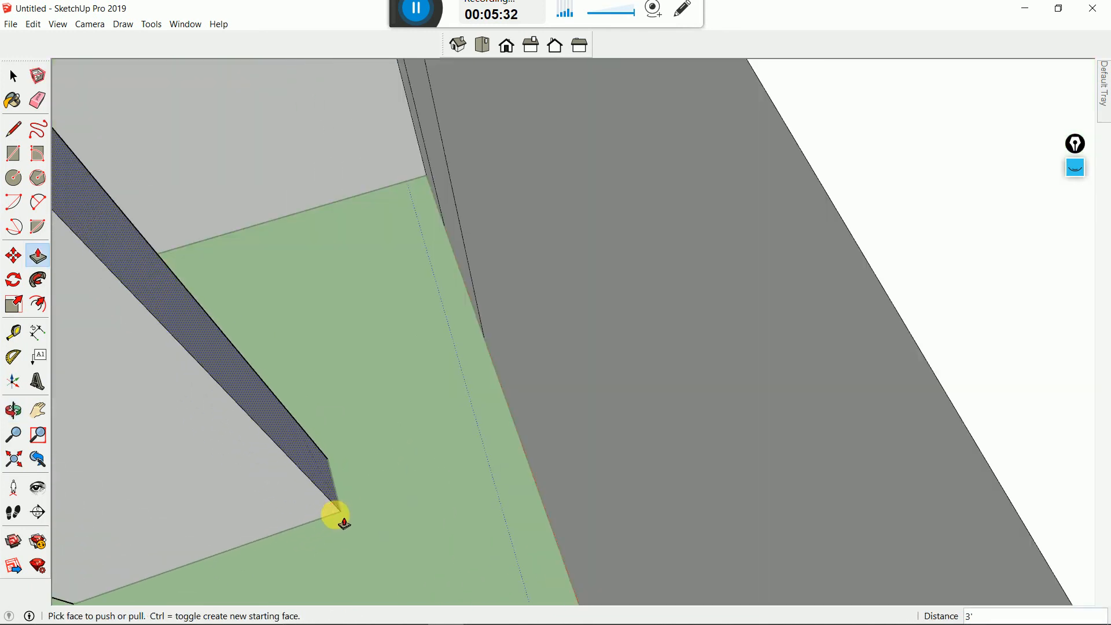
{"action": "left_click", "coordinate": [578, 417]}
Push/Pull the rear corner section beside the staircase forward 11' 9" to form the outer wall along the stairs
{"action": "scroll", "coordinate": [640, 317], "scroll_direction": "down", "scroll_amount": 5}
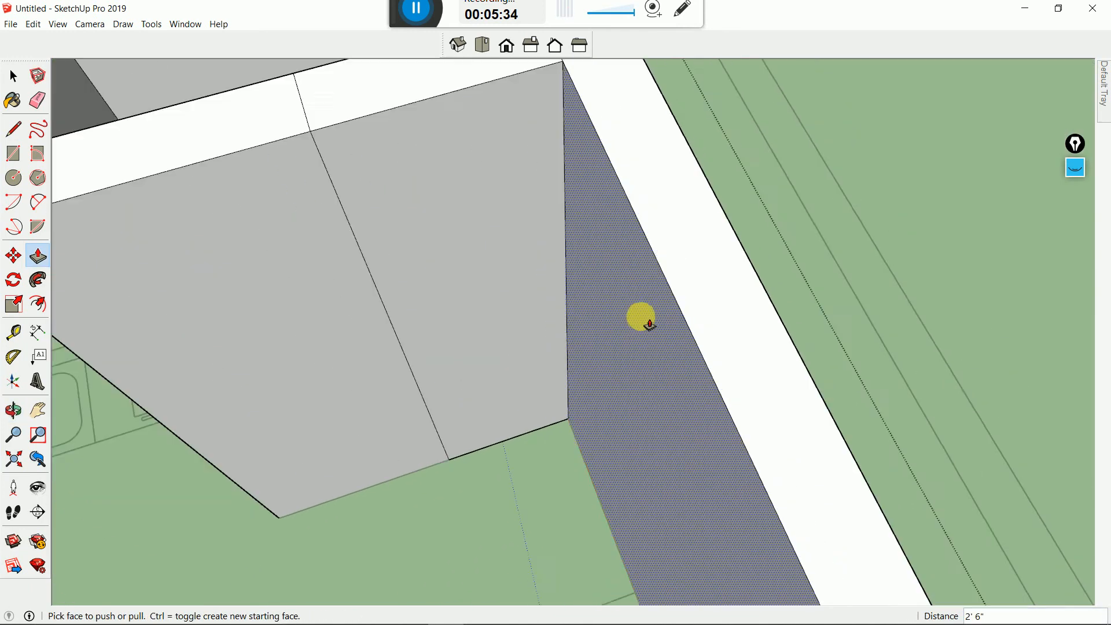
{"action": "scroll", "coordinate": [640, 313], "scroll_direction": "down", "scroll_amount": 4}
{"action": "middle_click_drag", "start_coordinate": [486, 328], "coordinate": [680, 276]}
{"action": "scroll", "coordinate": [454, 262], "scroll_direction": "up", "scroll_amount": 3}
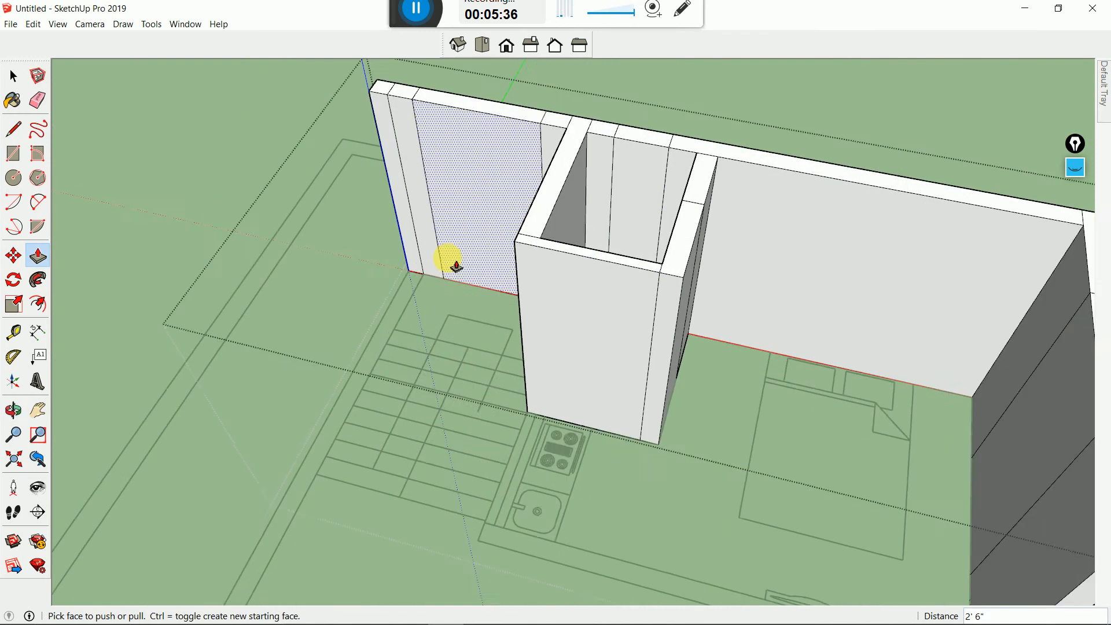
{"action": "left_click", "coordinate": [417, 269]}
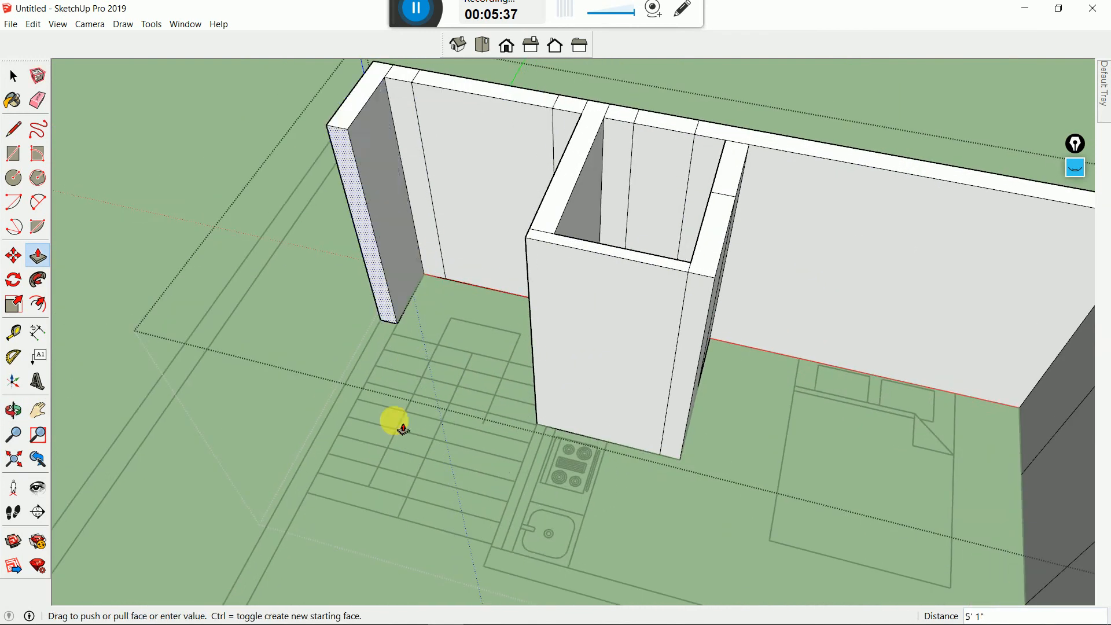
{"action": "left_click", "coordinate": [495, 567]}
{"action": "scroll", "coordinate": [462, 412], "scroll_direction": "down", "scroll_amount": 3}
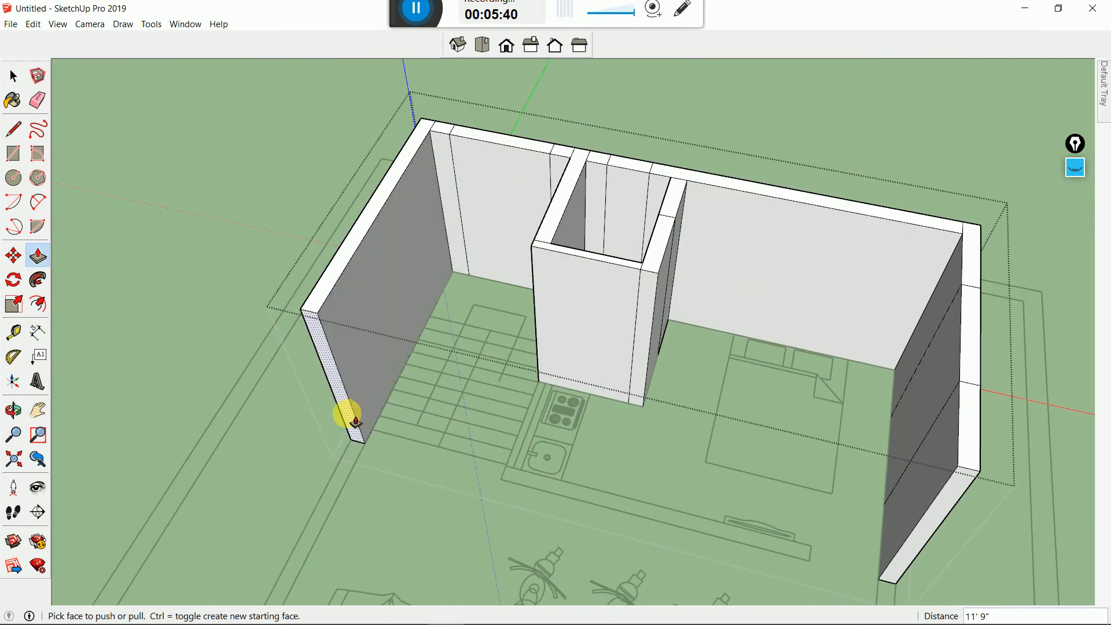
Extend the staircase side wall forward 22' 6" as a new section alongside the parked car
{"action": "scroll", "coordinate": [348, 409], "scroll_direction": "down", "scroll_amount": 3}
{"action": "key", "text": "ctrl"}
{"action": "scroll", "coordinate": [462, 367], "scroll_direction": "down", "scroll_amount": 4}
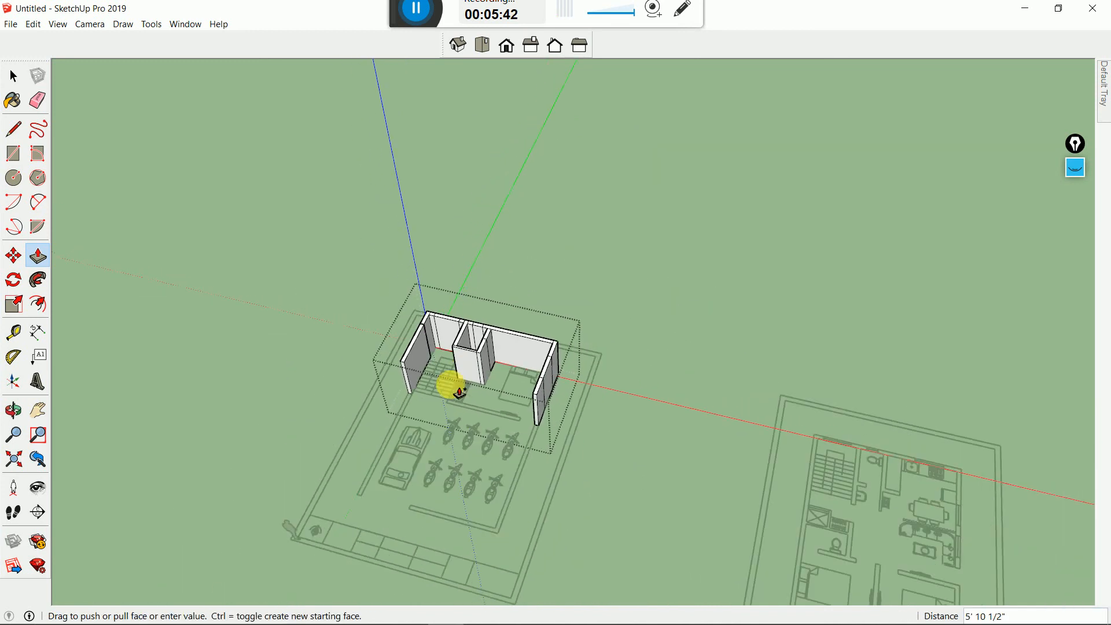
{"action": "scroll", "coordinate": [348, 491], "scroll_direction": "up", "scroll_amount": 3}
{"action": "scroll", "coordinate": [356, 495], "scroll_direction": "up", "scroll_amount": 5}
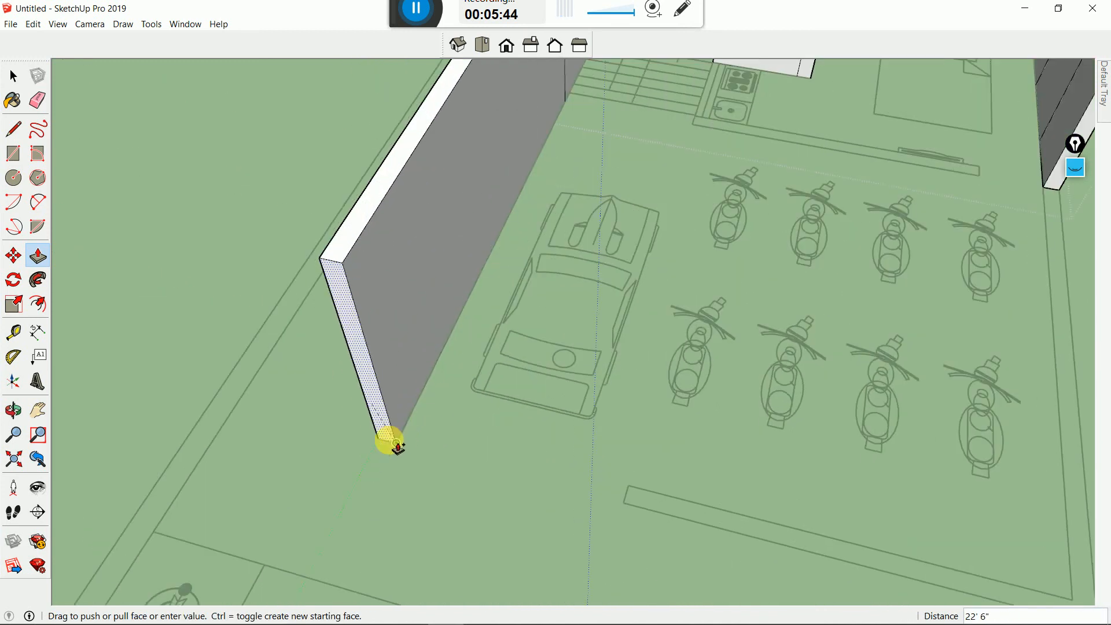
{"action": "left_click", "coordinate": [386, 461]}
{"action": "scroll", "coordinate": [520, 446], "scroll_direction": "down", "scroll_amount": 3}
Draw a 10' vertical line up the bathroom's front wall to mark the thickness of the kitchen wall beside the stove
{"action": "middle_click_drag", "start_coordinate": [850, 393], "coordinate": [503, 218]}
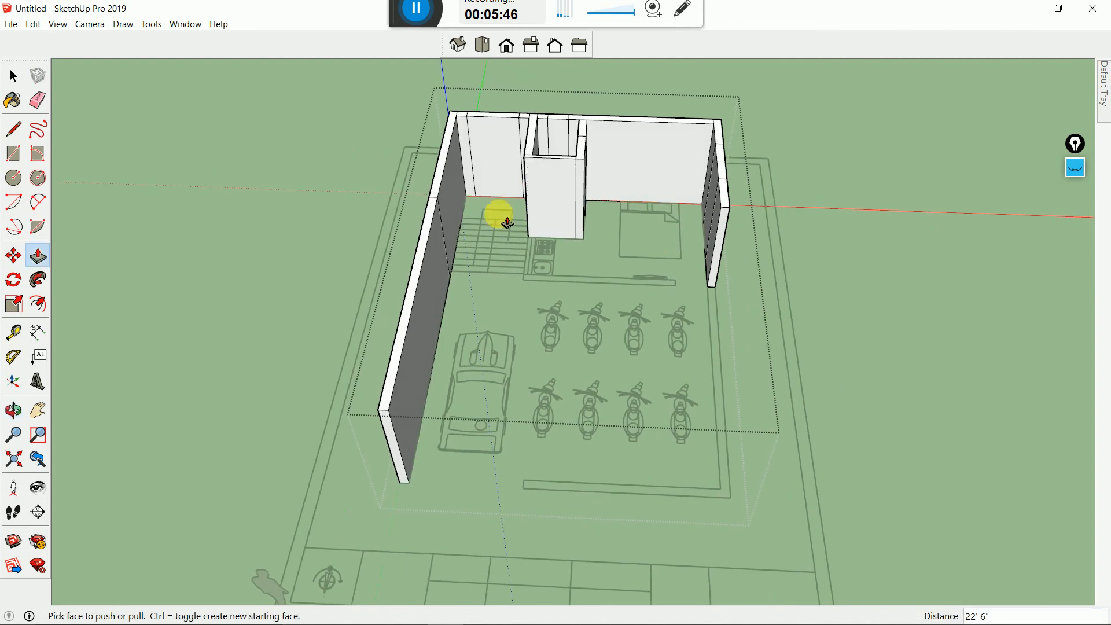
{"action": "scroll", "coordinate": [564, 280], "scroll_direction": "up", "scroll_amount": 4}
{"action": "scroll", "coordinate": [564, 279], "scroll_direction": "up", "scroll_amount": 2}
{"action": "scroll", "coordinate": [528, 372], "scroll_direction": "down", "scroll_amount": 3}
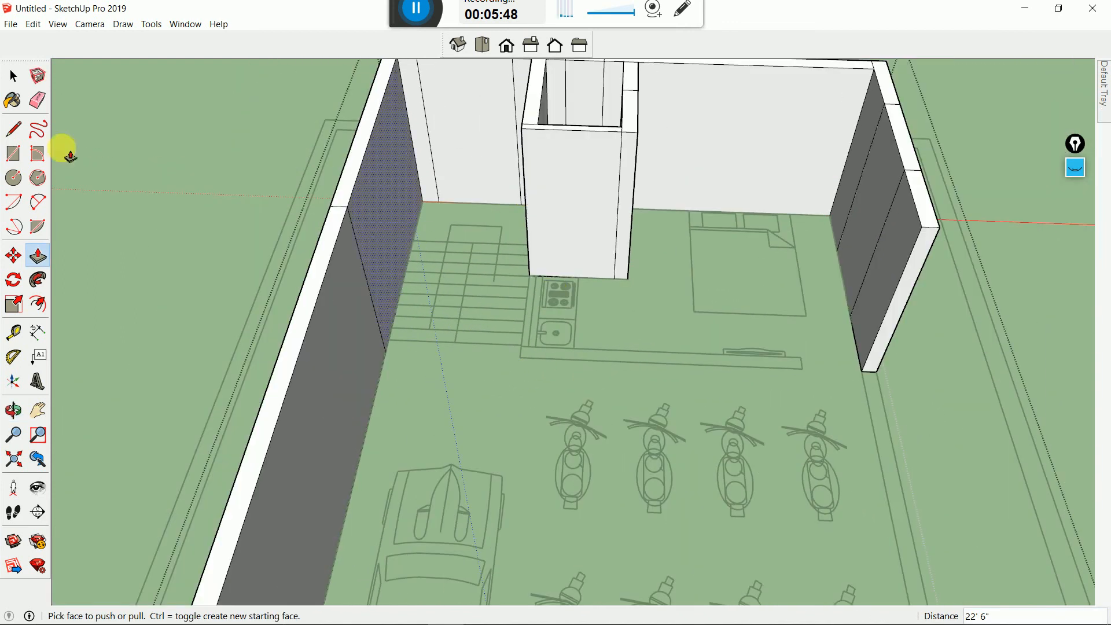
{"action": "left_click", "coordinate": [14, 132]}
{"action": "scroll", "coordinate": [541, 277], "scroll_direction": "up", "scroll_amount": 2}
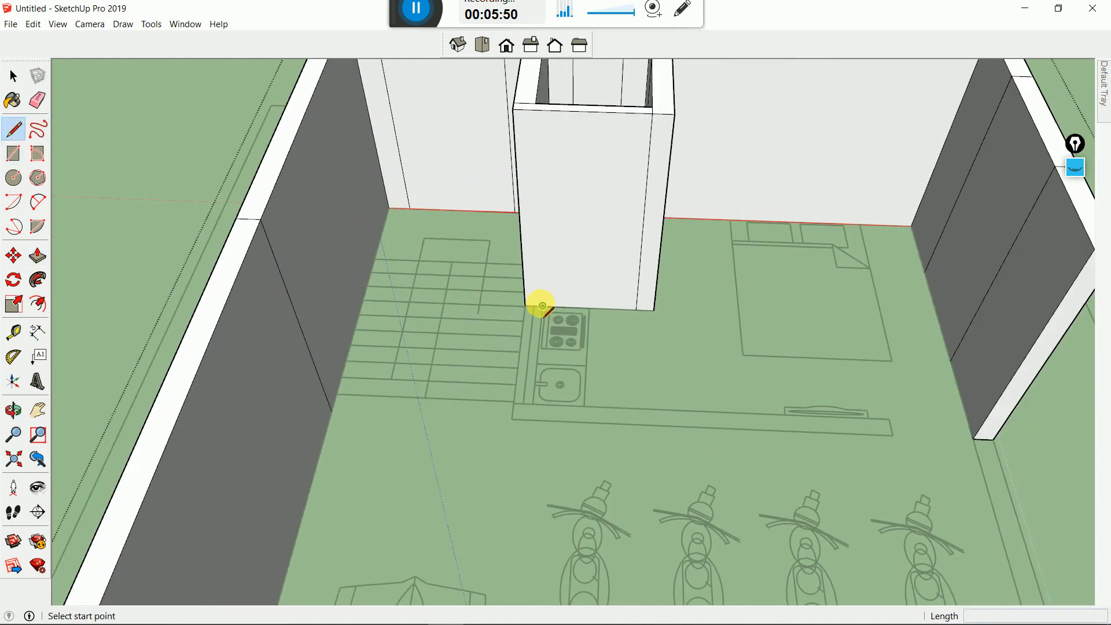
{"action": "left_click", "coordinate": [542, 305]}
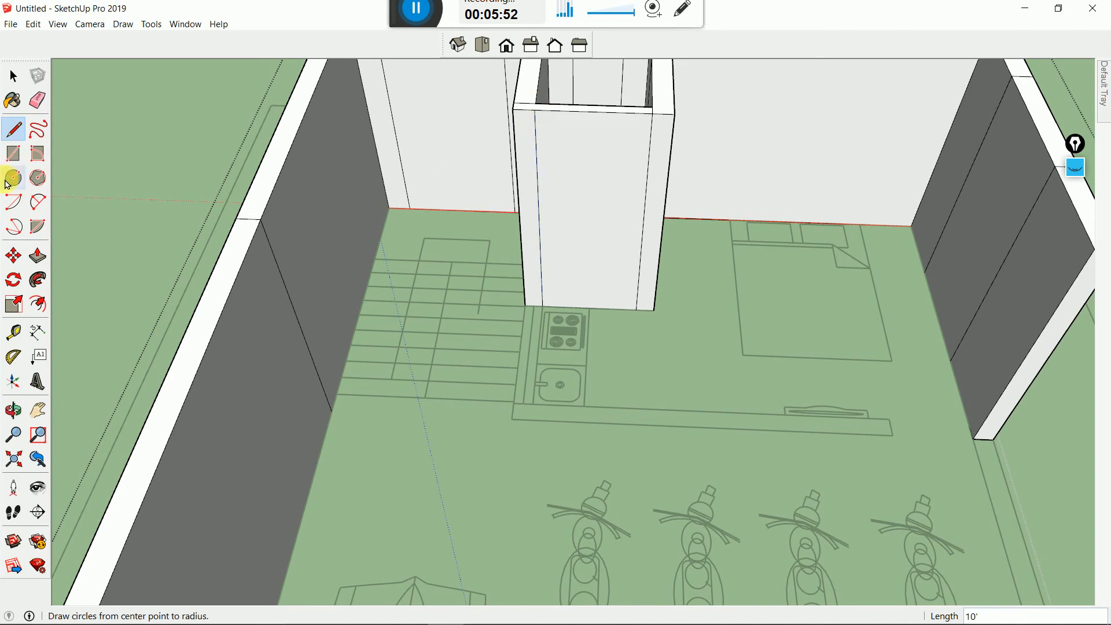
Push/Pull the marked strip forward past the stove and sink to the front partition, and add an end section across that partition's thickness
{"action": "left_click", "coordinate": [38, 255]}
{"action": "left_click_drag", "start_coordinate": [535, 218], "coordinate": [641, 417]}
{"action": "scroll", "coordinate": [642, 417], "scroll_direction": "up", "scroll_amount": 1}
{"action": "left_click", "coordinate": [516, 384]}
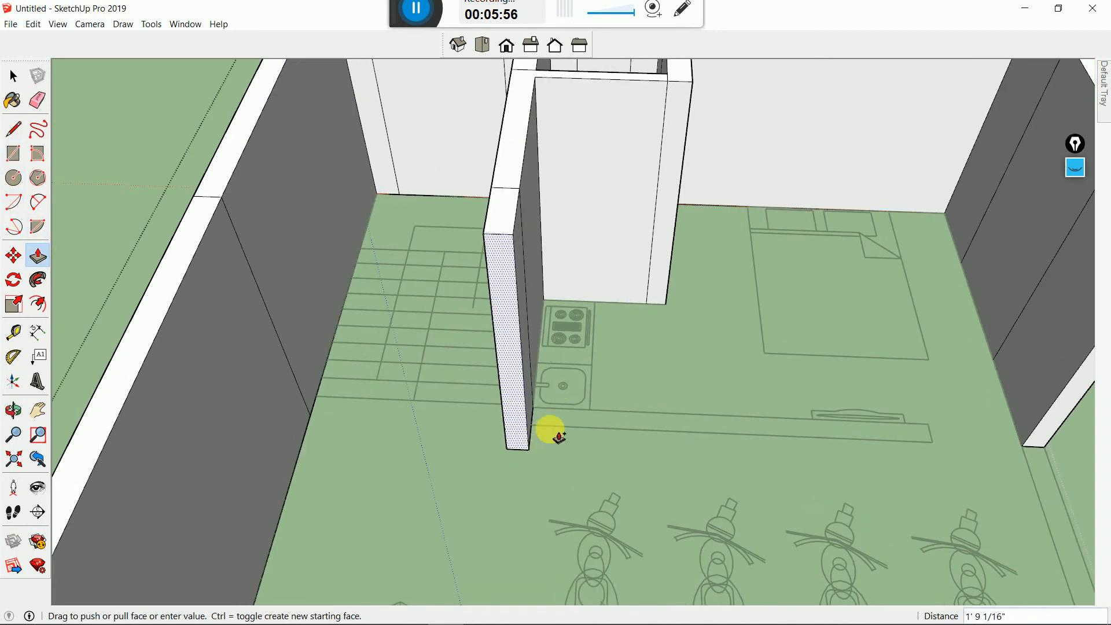
Push/Pull the kitchen wall's end section sideways 13' 9" along the bedroom front, and close the gap to the side wall with a 3' section
{"action": "middle_click_drag", "start_coordinate": [553, 427], "coordinate": [429, 357]}
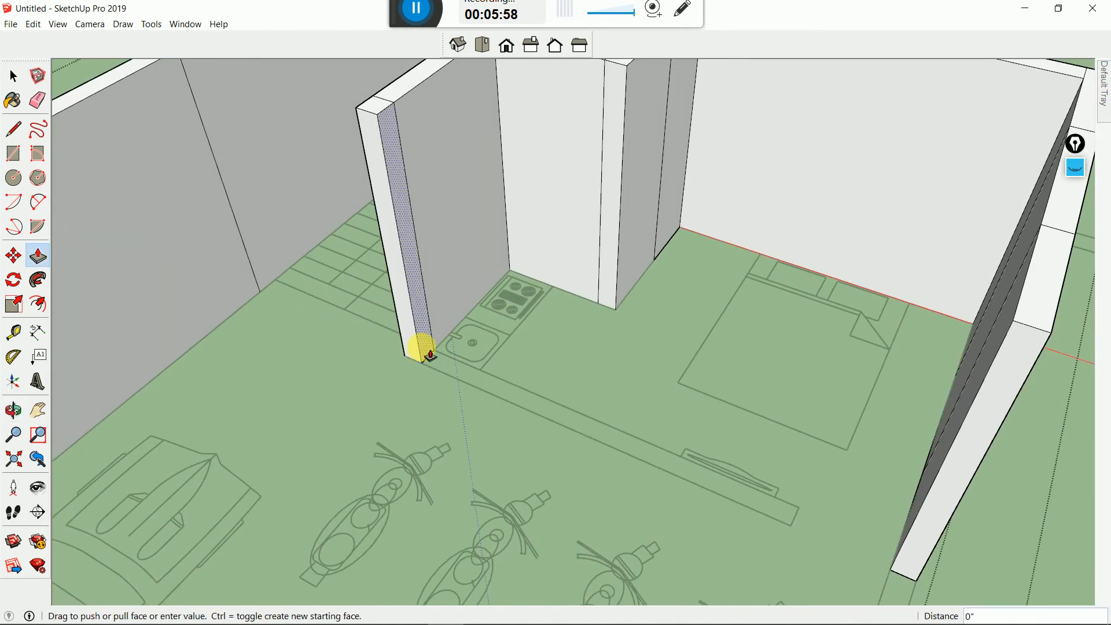
{"action": "left_click_drag", "start_coordinate": [430, 355], "coordinate": [790, 530]}
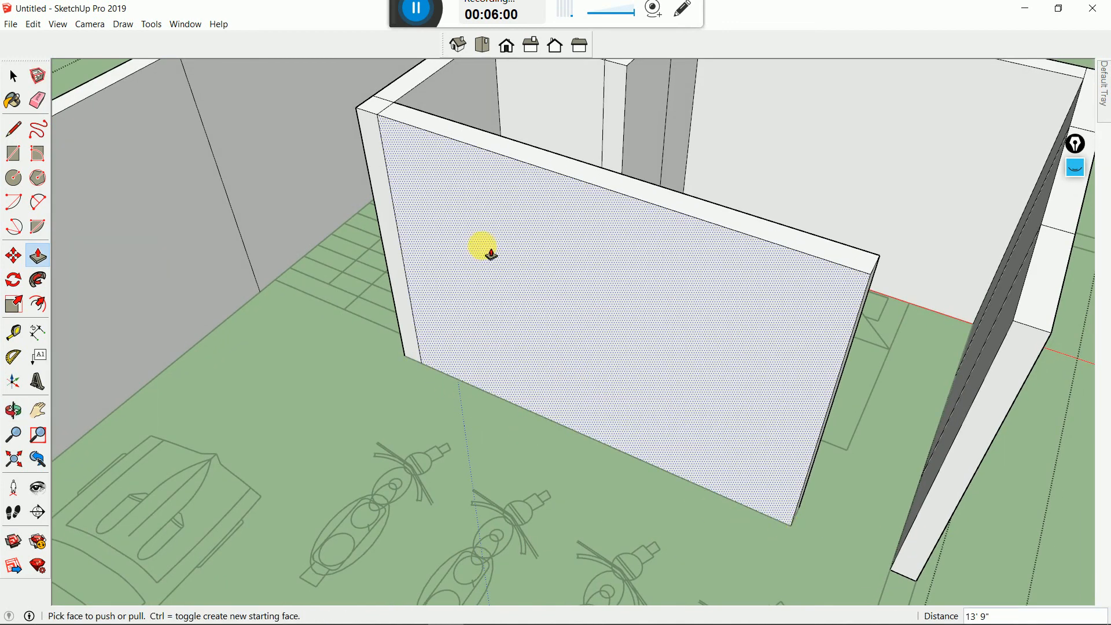
{"action": "middle_click_drag", "start_coordinate": [491, 254], "coordinate": [684, 363]}
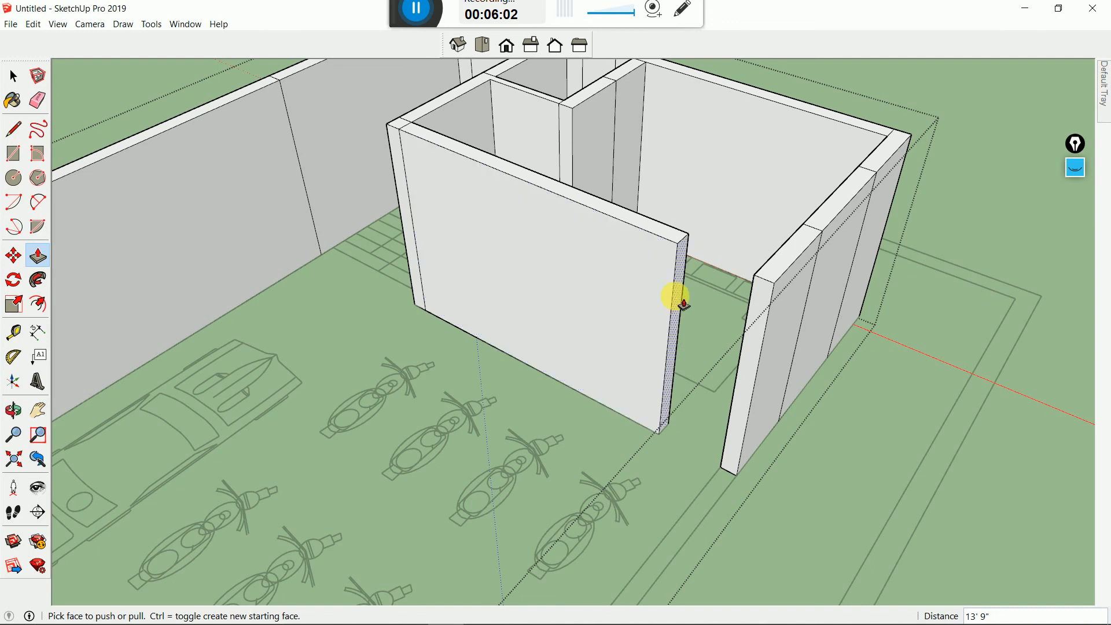
{"action": "left_click_drag", "start_coordinate": [684, 303], "coordinate": [763, 296]}
{"action": "scroll", "coordinate": [756, 281], "scroll_direction": "down", "scroll_amount": 5}
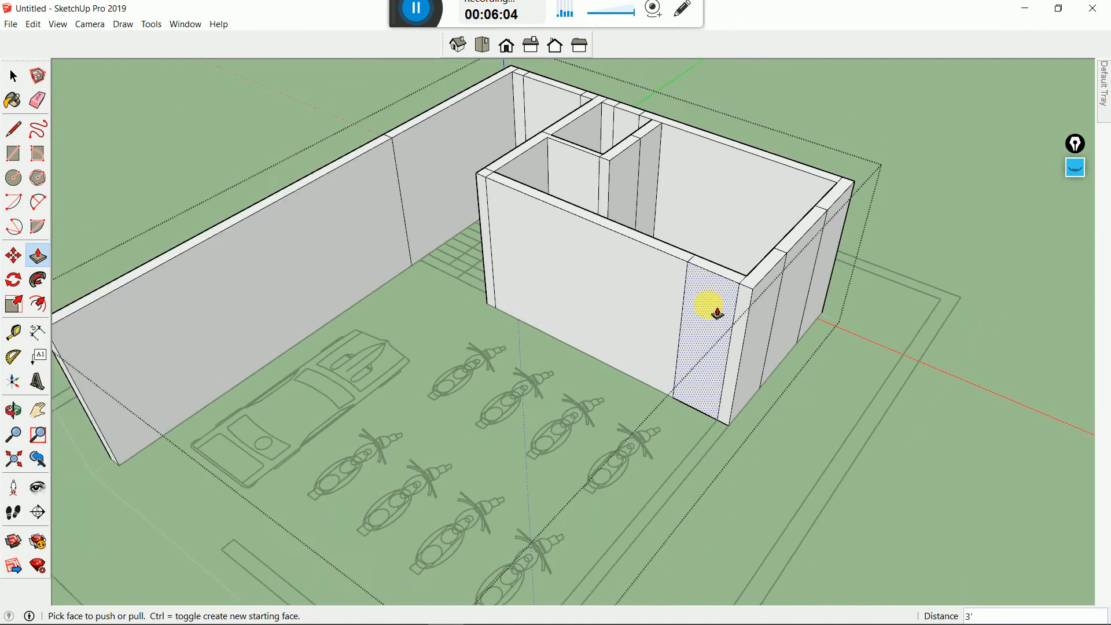
Extend the bedroom side wall forward 21' 9" beside the motorcycles, and add a 9" corner section at its end
{"action": "left_click_drag", "start_coordinate": [734, 336], "coordinate": [514, 536]}
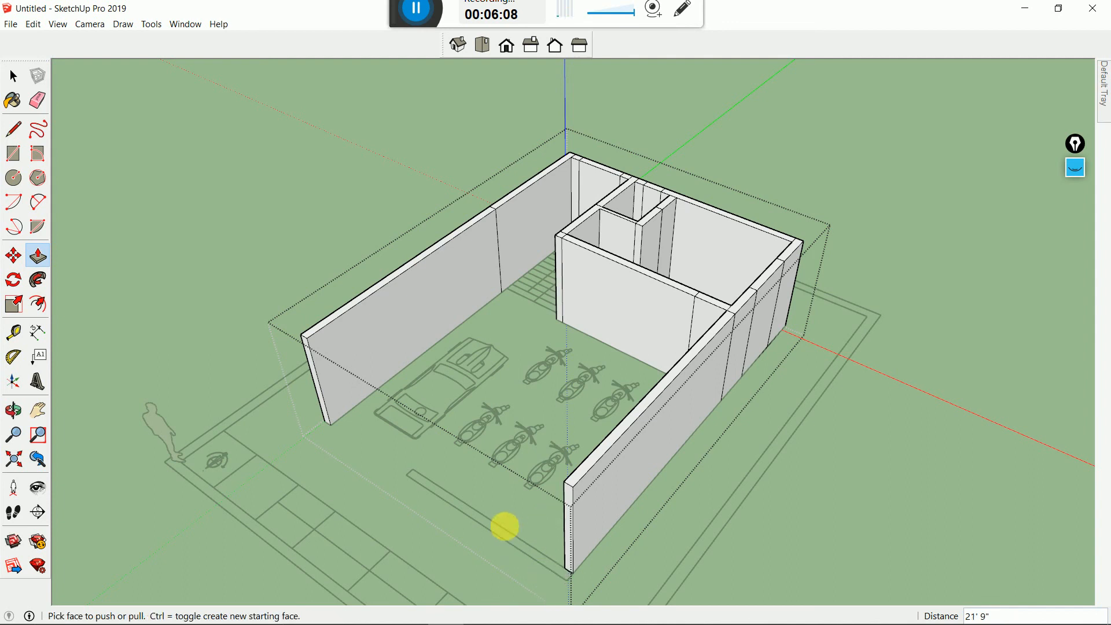
{"action": "left_click_drag", "start_coordinate": [575, 575], "coordinate": [481, 522]}
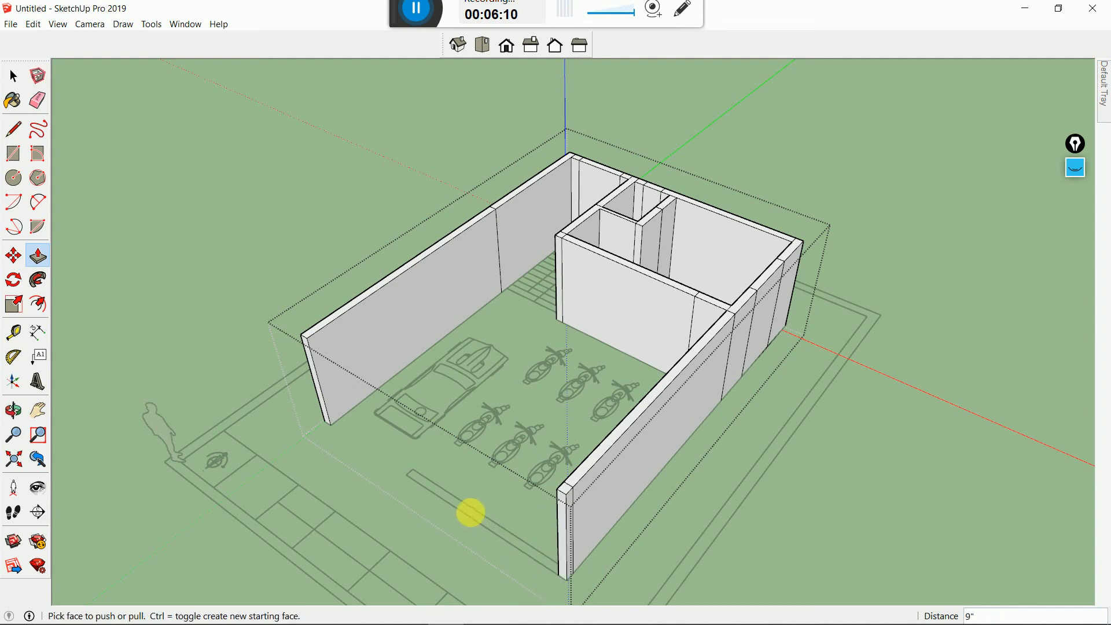
Push/Pull the inner side of the new corner section across the front of the parking area to the end of the planned front wall
{"action": "middle_click_drag", "start_coordinate": [471, 513], "coordinate": [835, 357]}
{"action": "left_click", "coordinate": [817, 347]}
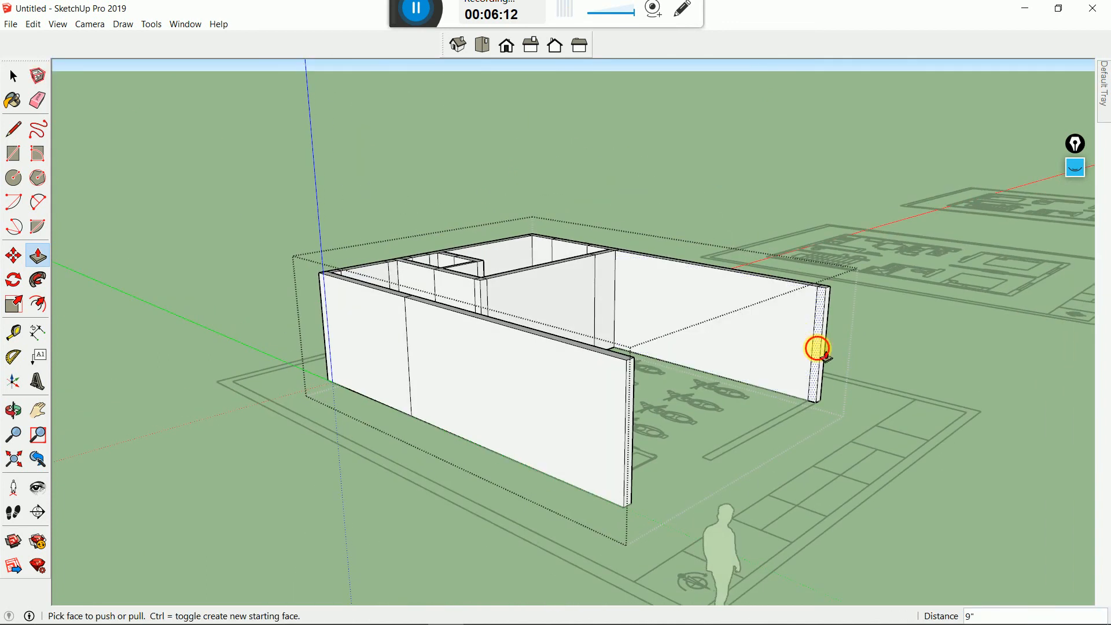
{"action": "left_click_drag", "start_coordinate": [817, 347], "coordinate": [716, 461]}
{"action": "middle_click_drag", "start_coordinate": [715, 462], "coordinate": [558, 401]}
Lower the top of the parking area's front wall by 5'
{"action": "scroll", "coordinate": [804, 267], "scroll_direction": "up", "scroll_amount": 3}
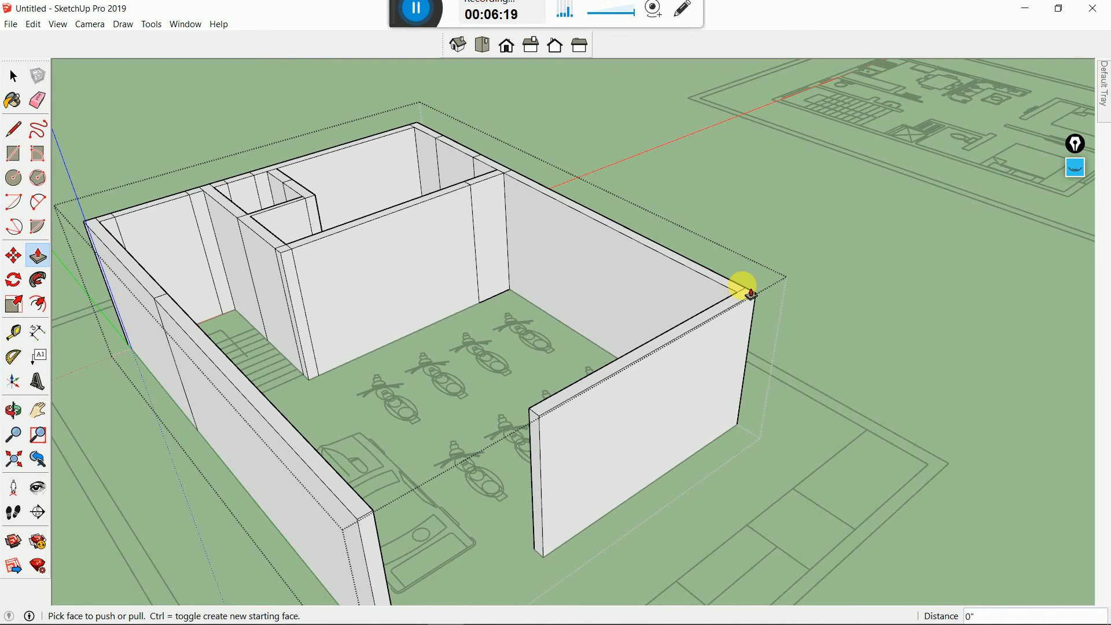
{"action": "left_click_drag", "start_coordinate": [675, 341], "coordinate": [664, 376]}
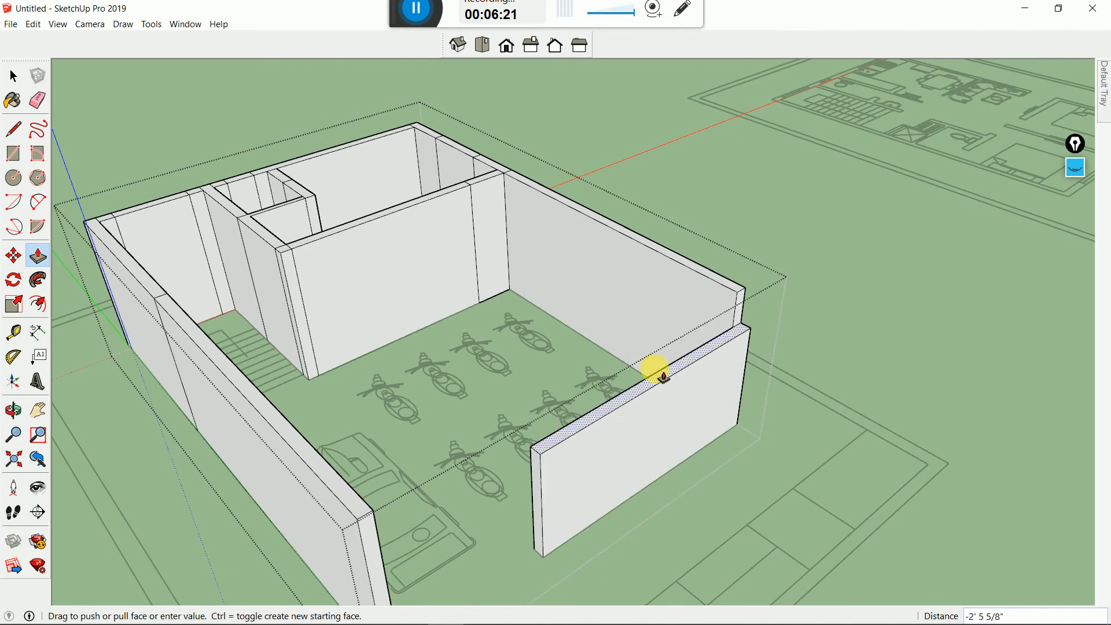
{"action": "key", "text": "Return"}
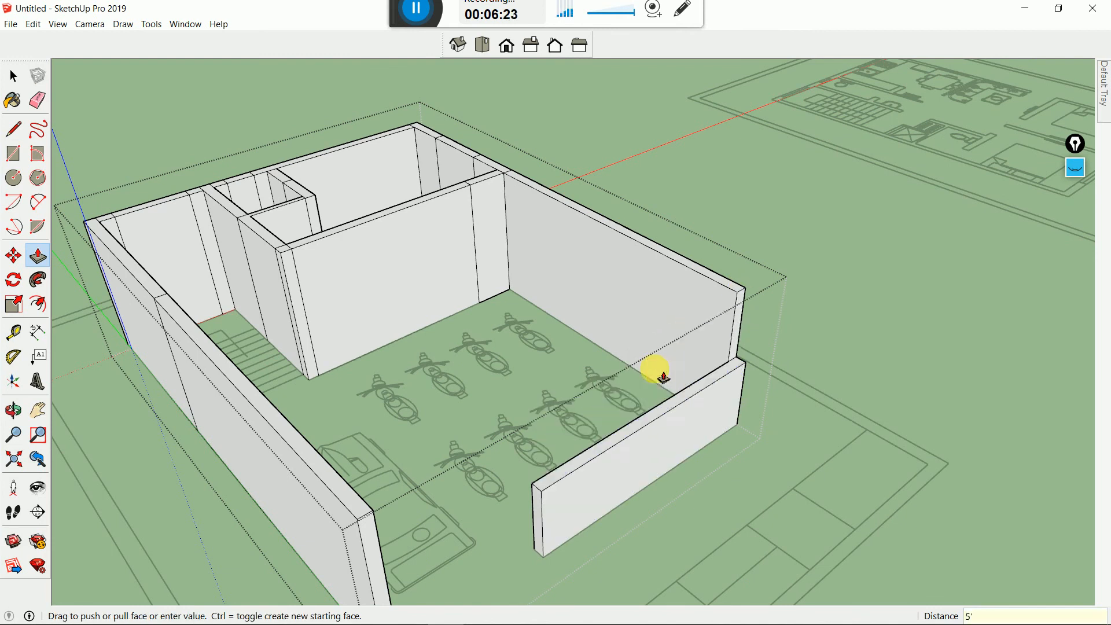
Lower the tops of both side wall sections along the parking area by 5' to match the front wall
{"action": "scroll", "coordinate": [656, 202], "scroll_direction": "up", "scroll_amount": 3}
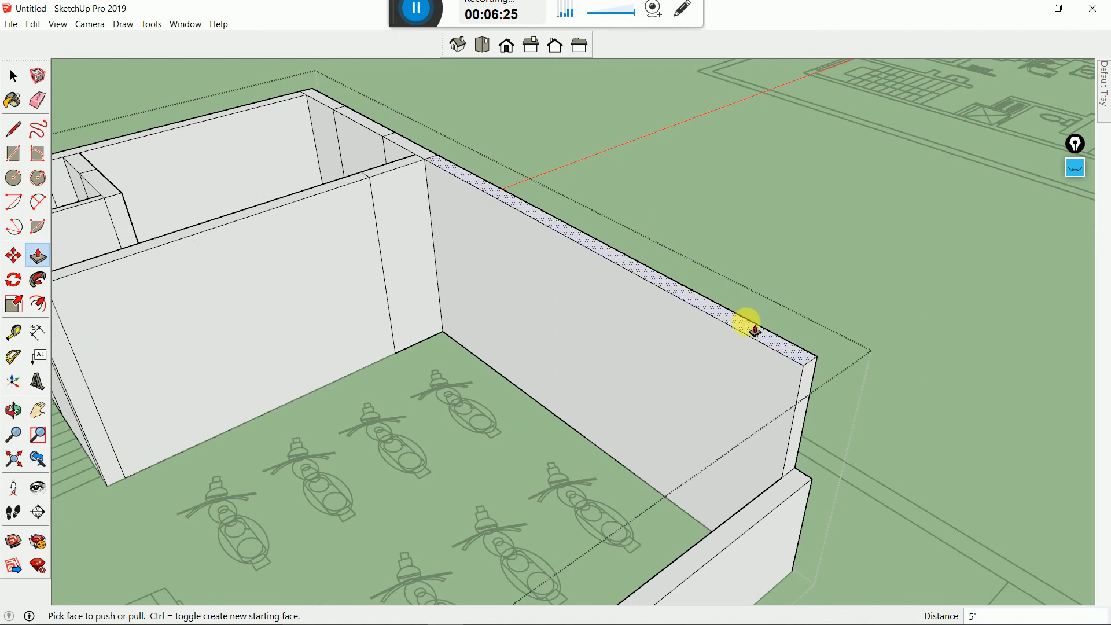
{"action": "scroll", "coordinate": [695, 319], "scroll_direction": "down", "scroll_amount": 6}
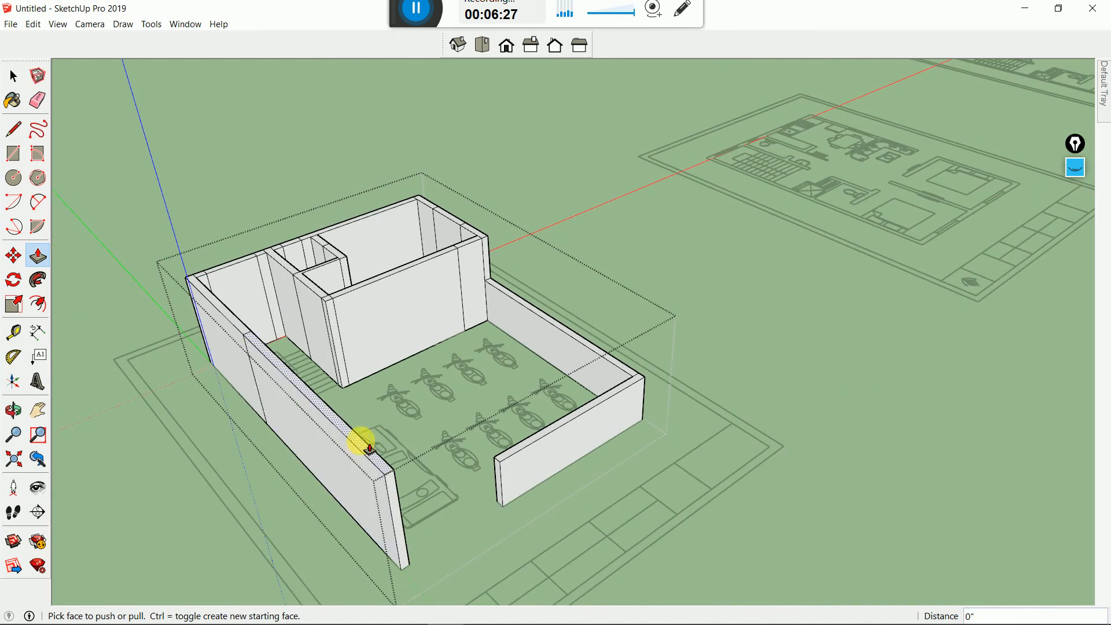
{"action": "left_click_drag", "start_coordinate": [360, 443], "coordinate": [500, 460]}
Try to raise the lowered parking side wall beside the car by 5' to the height of the room walls
{"action": "middle_click_drag", "start_coordinate": [544, 505], "coordinate": [288, 392]}
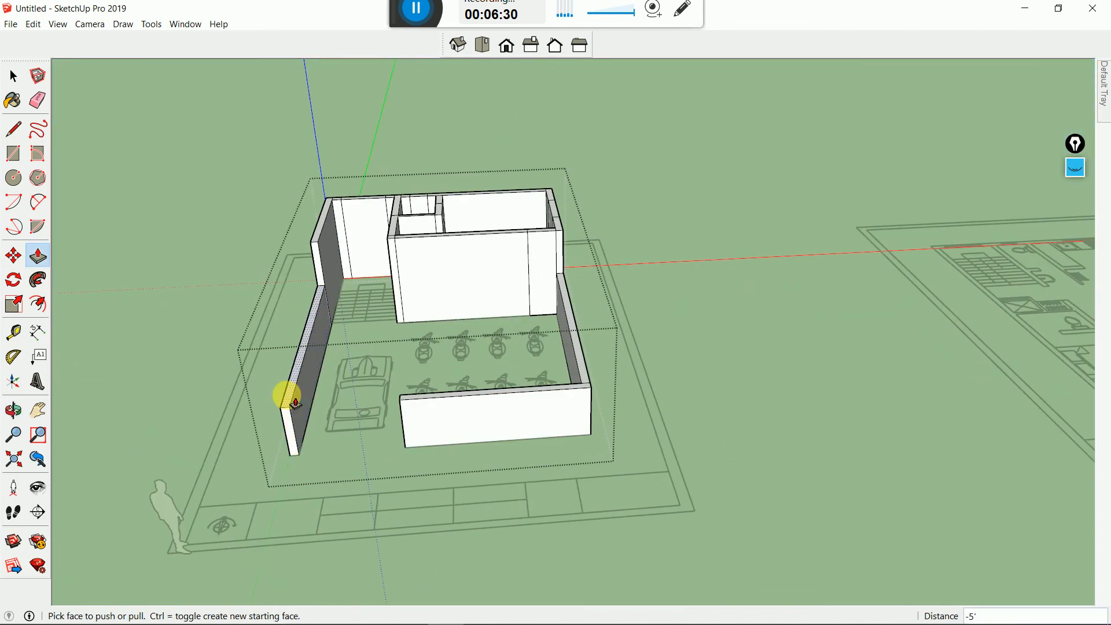
{"action": "left_click_drag", "start_coordinate": [288, 388], "coordinate": [447, 246]}
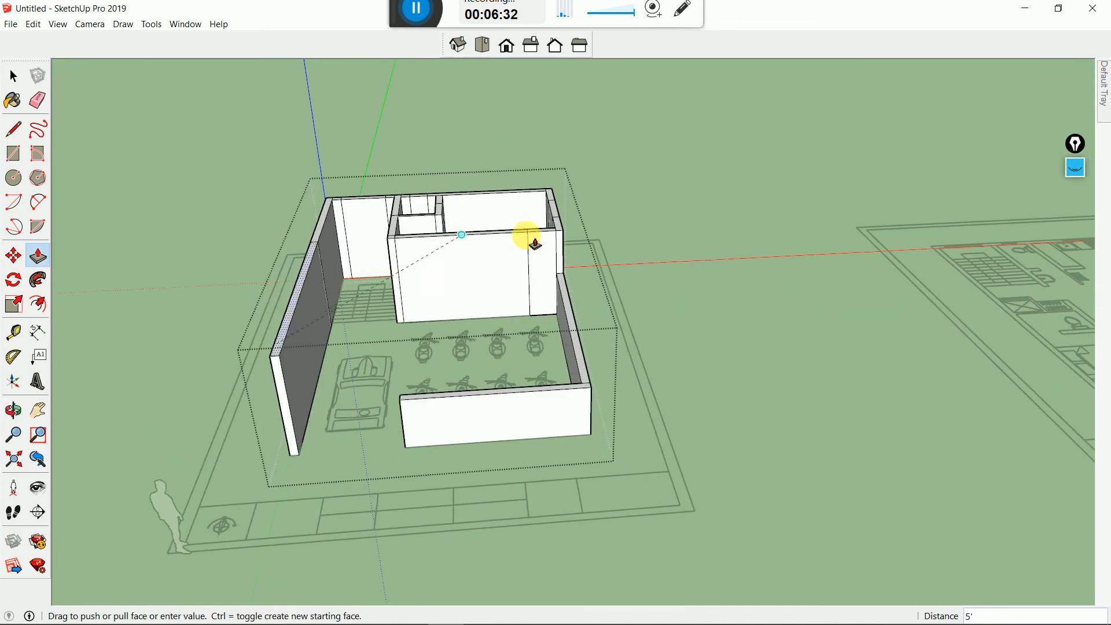
{"action": "left_click_drag", "start_coordinate": [559, 243], "coordinate": [409, 405]}
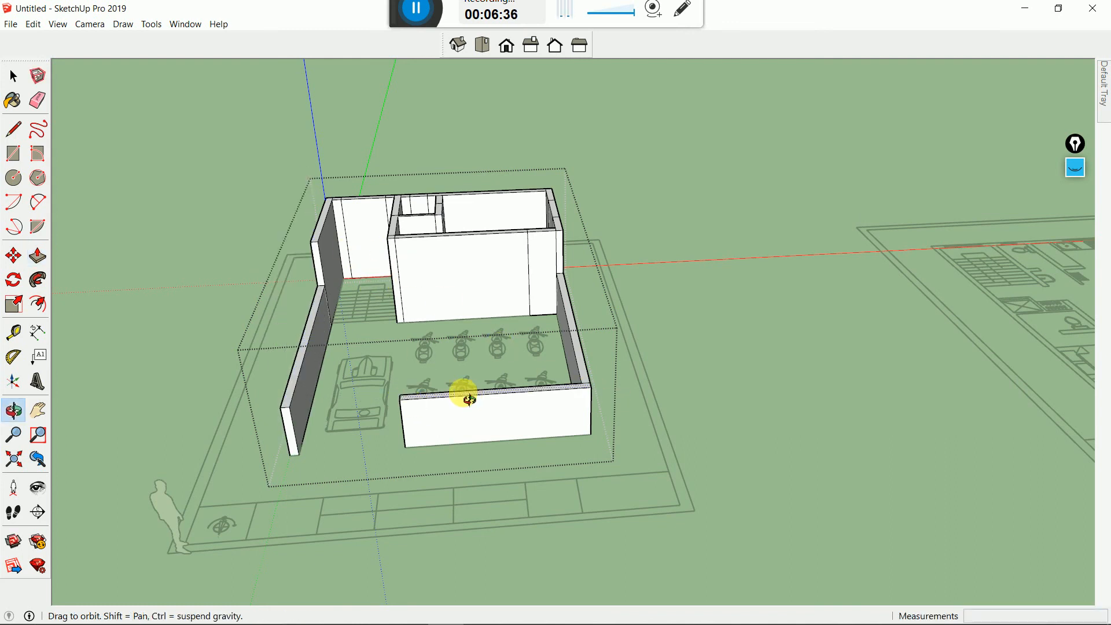
Examine the joined wall sections and their seam lines from the front, the inside and the rear of the building
{"action": "middle_click_drag", "start_coordinate": [463, 391], "coordinate": [526, 341]}
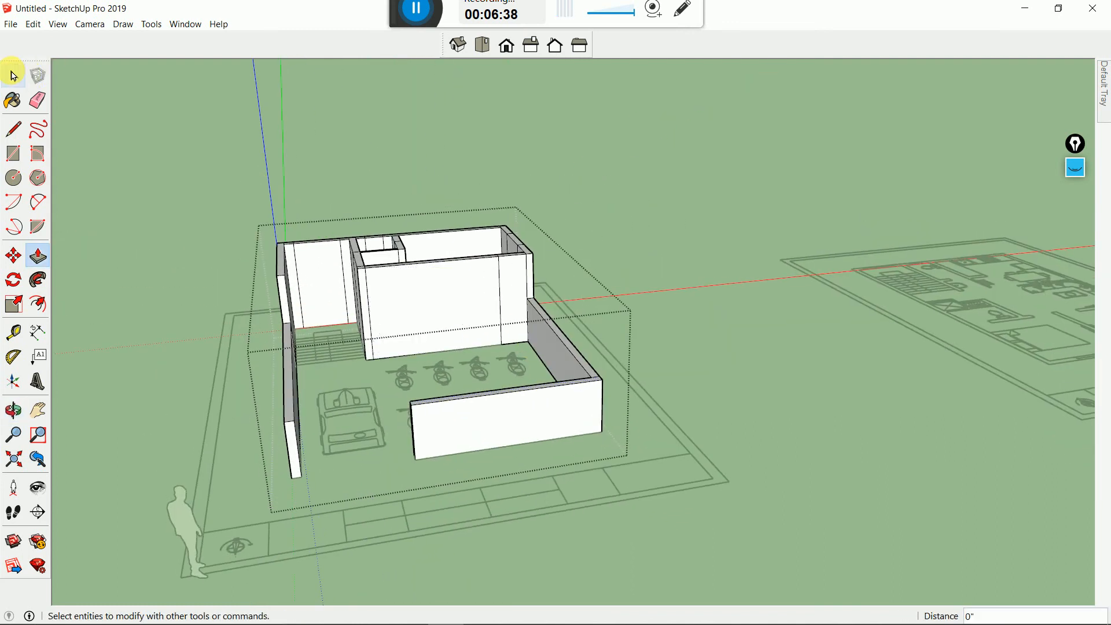
{"action": "left_click", "coordinate": [13, 75]}
{"action": "scroll", "coordinate": [341, 253], "scroll_direction": "up", "scroll_amount": 3}
{"action": "scroll", "coordinate": [381, 310], "scroll_direction": "down", "scroll_amount": 3}
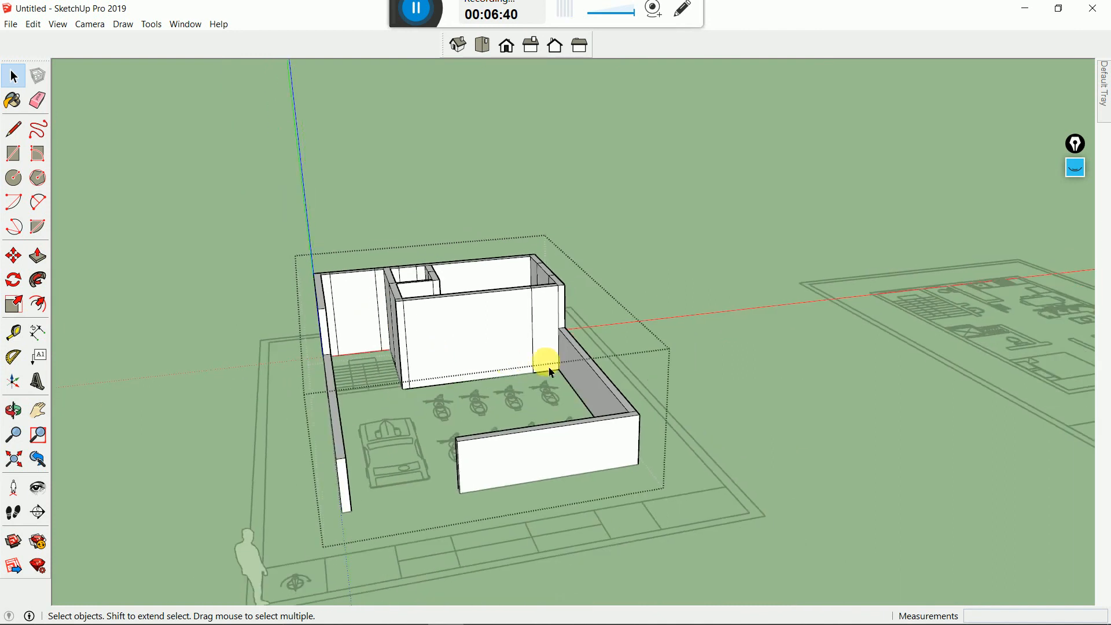
{"action": "middle_click_drag", "start_coordinate": [551, 371], "coordinate": [433, 341]}
{"action": "scroll", "coordinate": [411, 250], "scroll_direction": "up", "scroll_amount": 6}
{"action": "middle_click_drag", "start_coordinate": [411, 250], "coordinate": [560, 246]}
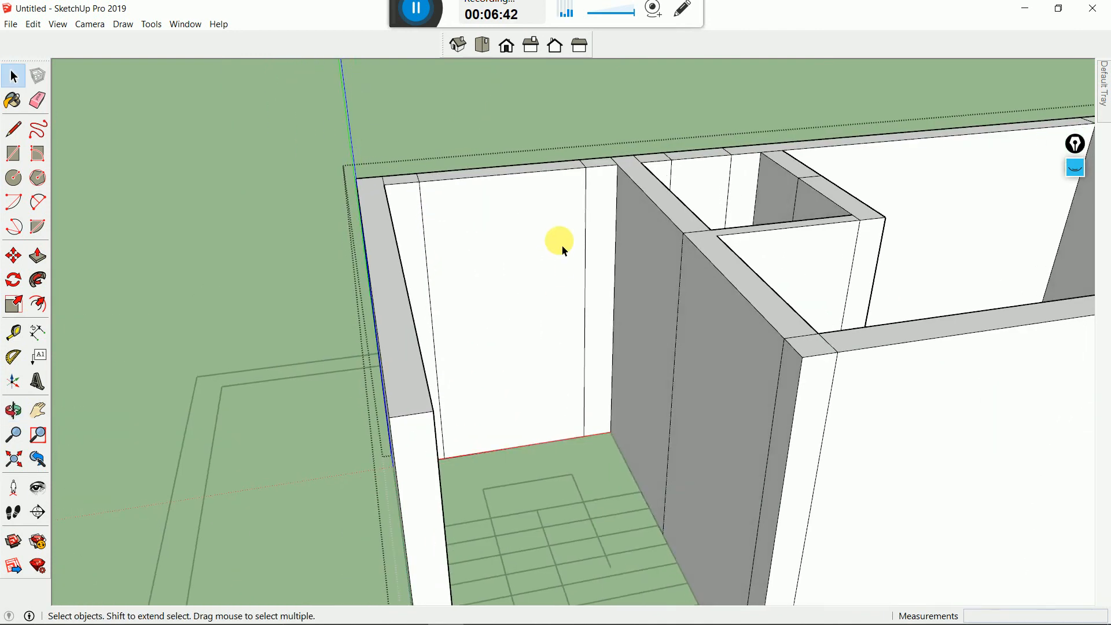
{"action": "scroll", "coordinate": [486, 254], "scroll_direction": "up", "scroll_amount": 3}
{"action": "scroll", "coordinate": [419, 296], "scroll_direction": "down", "scroll_amount": 5}
{"action": "middle_click_drag", "start_coordinate": [419, 295], "coordinate": [1005, 284]}
{"action": "left_click", "coordinate": [38, 101]}
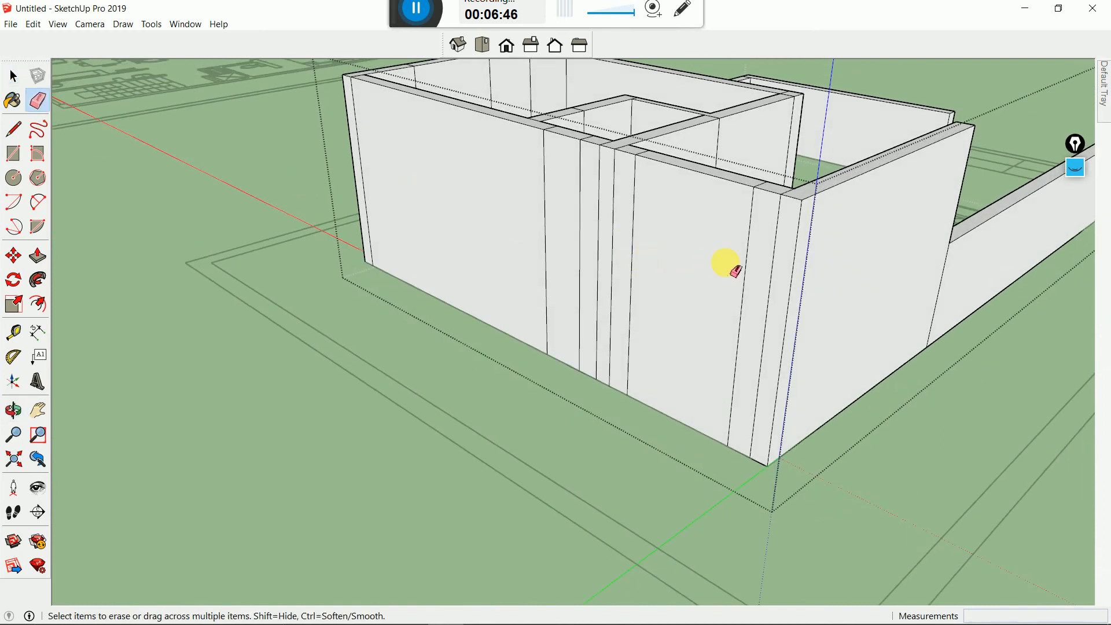
{"action": "mouse_move", "coordinate": [736, 270]}
{"action": "middle_mouse_down"}
{"action": "mouse_move", "coordinate": [640, 301]}
{"action": "mouse_move", "coordinate": [731, 331]}
{"action": "middle_mouse_up"}
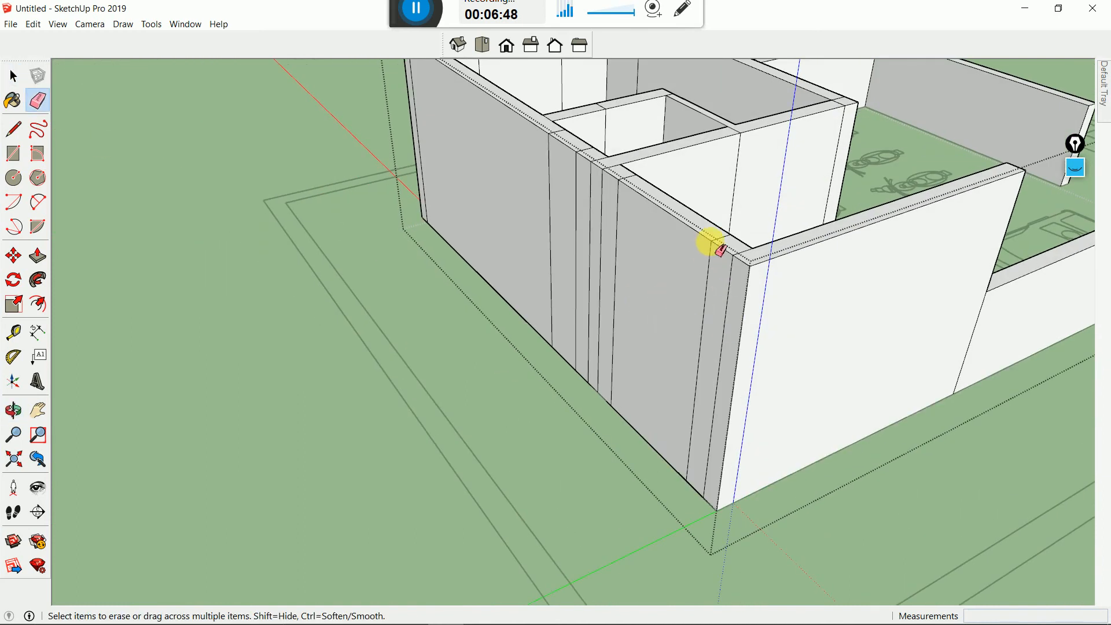
{"action": "middle_click_drag", "start_coordinate": [721, 250], "coordinate": [642, 379]}
{"action": "mouse_move", "coordinate": [578, 376]}
{"action": "middle_mouse_down"}
{"action": "mouse_move", "coordinate": [880, 347]}
{"action": "mouse_move", "coordinate": [791, 361]}
{"action": "middle_mouse_up"}
{"action": "mouse_move", "coordinate": [765, 337]}
{"action": "left_mouse_down"}
{"action": "mouse_move", "coordinate": [514, 201]}
{"action": "mouse_move", "coordinate": [382, 201]}
{"action": "left_mouse_up"}
{"action": "mouse_move", "coordinate": [751, 265]}
{"action": "middle_mouse_down"}
{"action": "mouse_move", "coordinate": [154, 285]}
{"action": "mouse_move", "coordinate": [471, 325]}
{"action": "middle_mouse_up"}
{"action": "scroll", "coordinate": [462, 364], "scroll_direction": "up", "scroll_amount": 3}
{"action": "scroll", "coordinate": [461, 363], "scroll_direction": "up", "scroll_amount": 2}
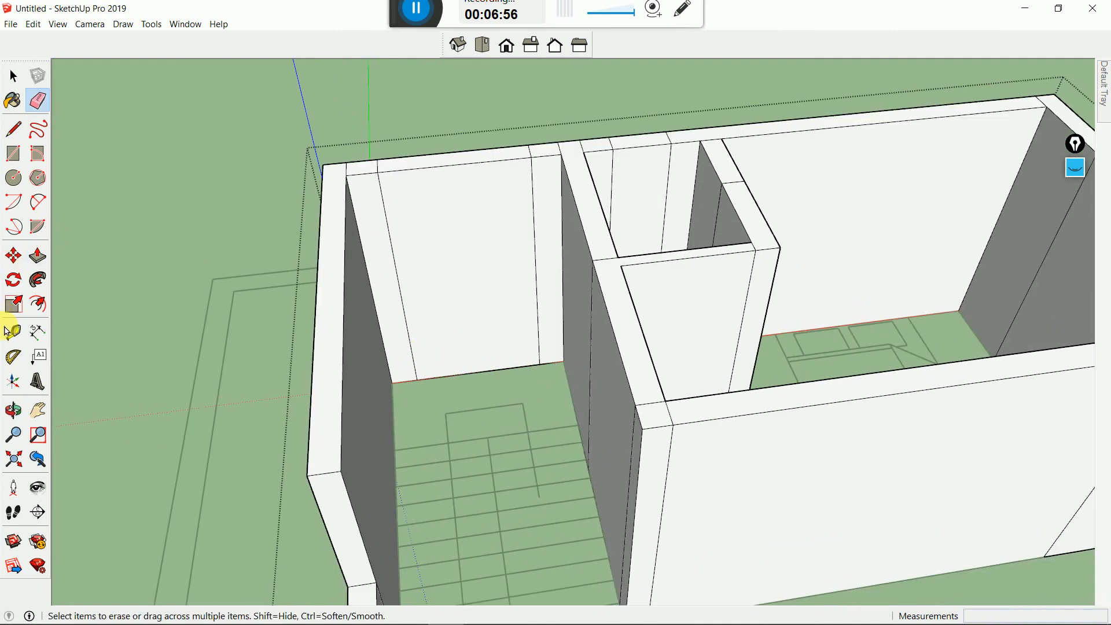
Place two horizontal guides 4' apart on the back wall of the stair area, the upper one 7' above the floor
{"action": "left_click", "coordinate": [13, 332]}
{"action": "left_click", "coordinate": [431, 378]}
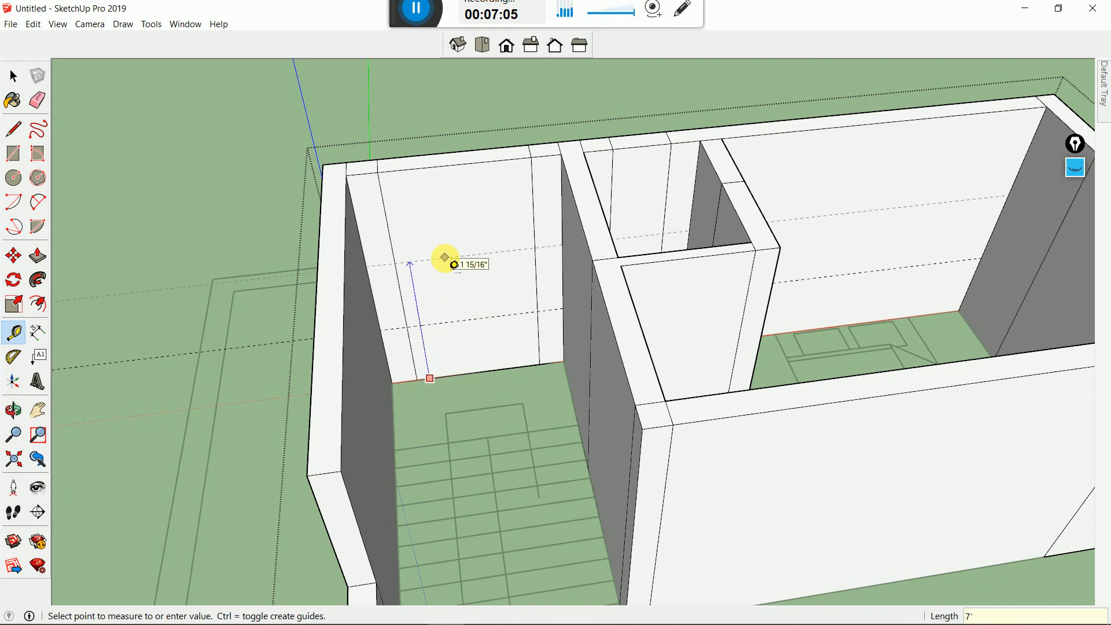
{"action": "left_click", "coordinate": [444, 257]}
Cut a window opening 4' high and about 5' wide between the guides, pushing its rectangle 9" through the stair area's back wall
{"action": "left_click", "coordinate": [13, 128]}
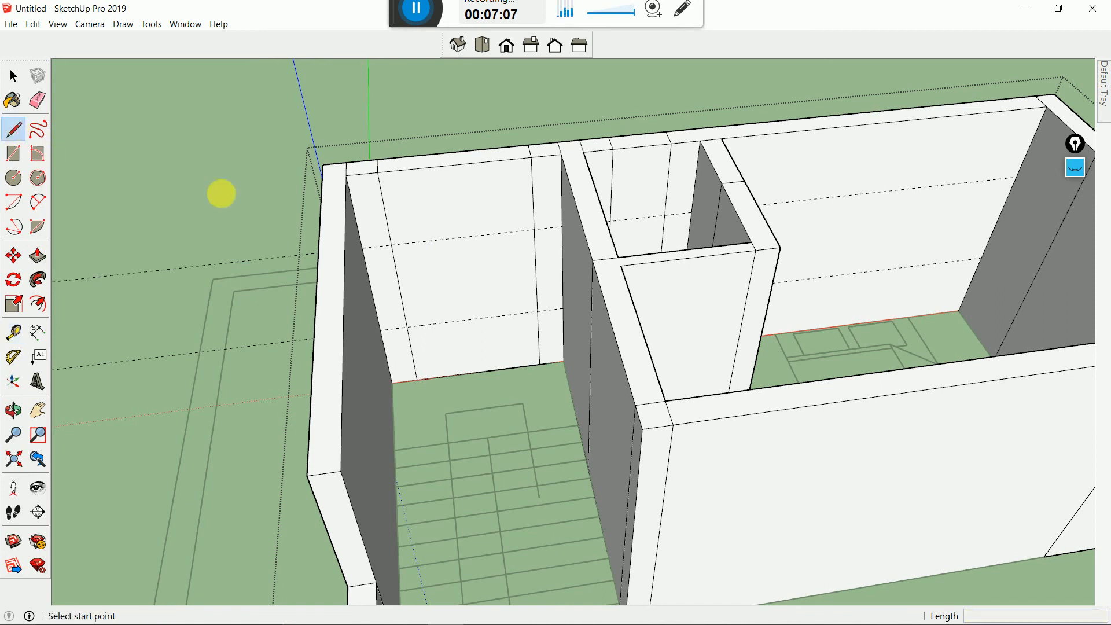
{"action": "left_click", "coordinate": [13, 153]}
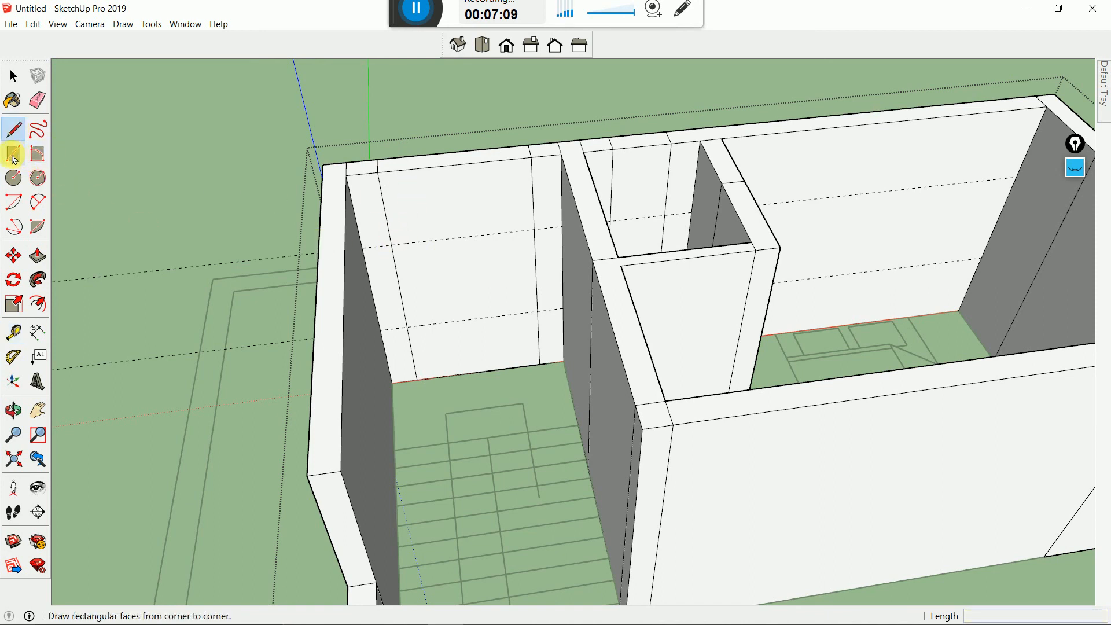
{"action": "left_click", "coordinate": [391, 245]}
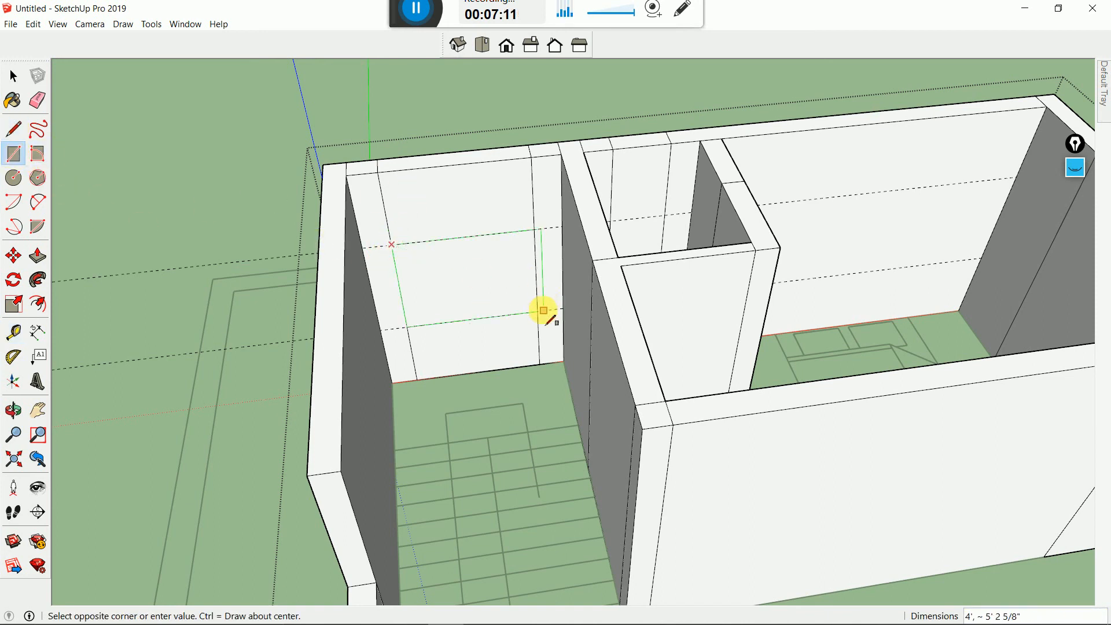
{"action": "left_click", "coordinate": [538, 310]}
{"action": "left_click", "coordinate": [37, 255]}
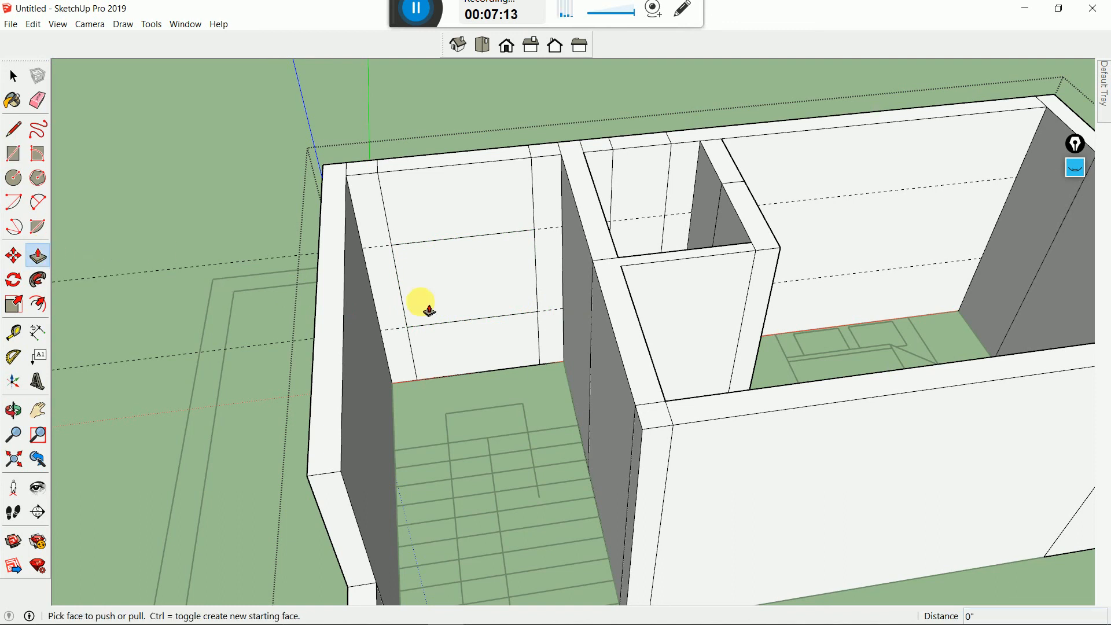
{"action": "left_click", "coordinate": [477, 296]}
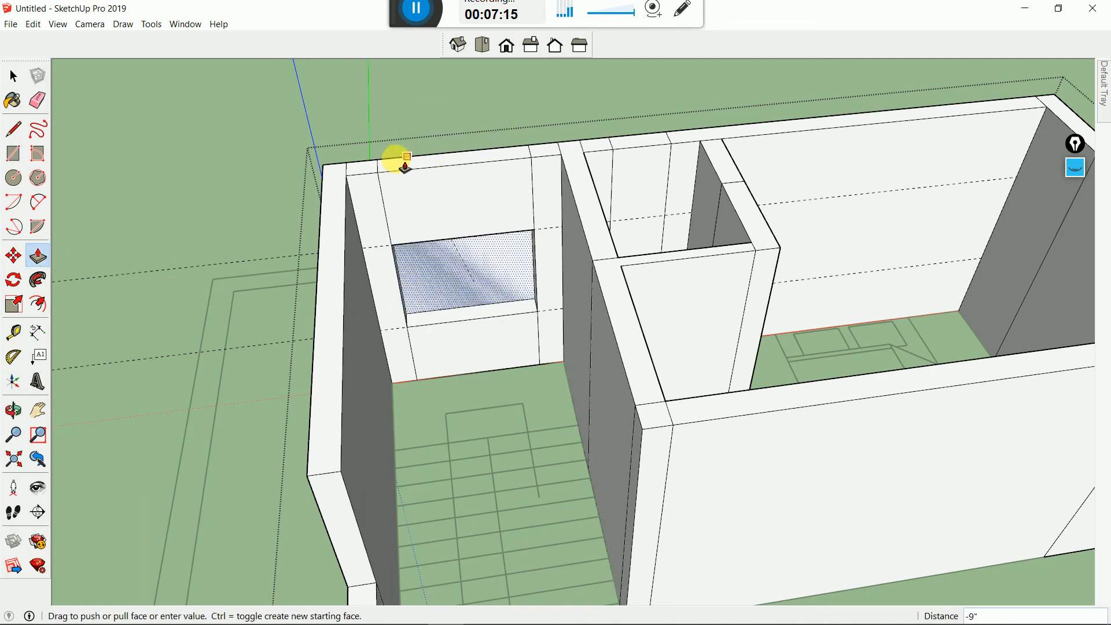
{"action": "left_click", "coordinate": [402, 168]}
Examine the new window opening and the surrounding room walls from the parking side
{"action": "middle_click_drag", "start_coordinate": [461, 325], "coordinate": [704, 323]}
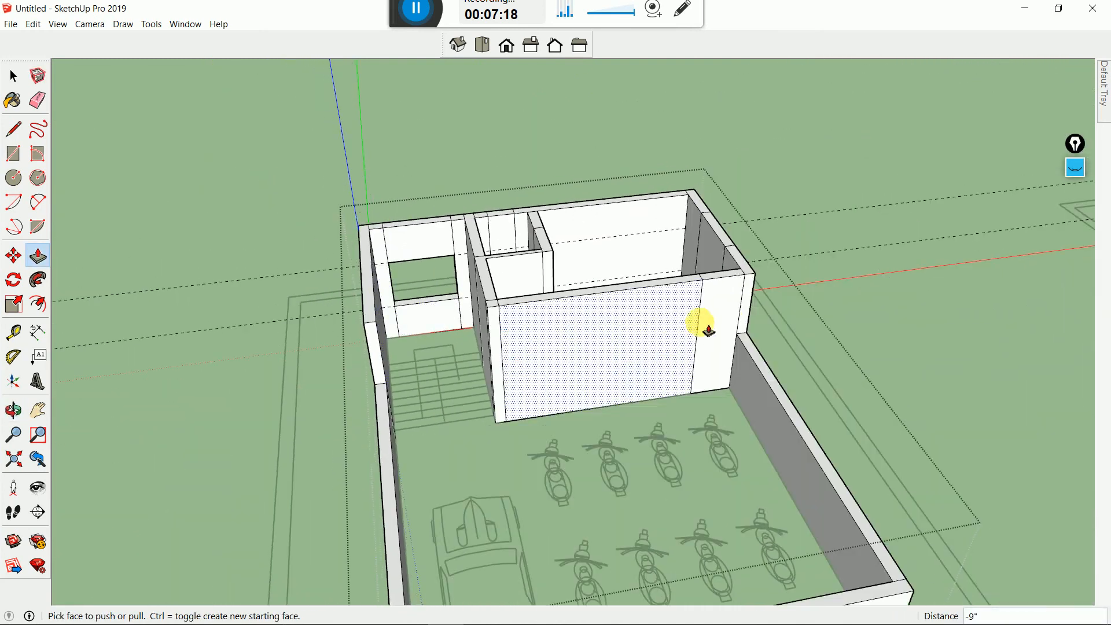
{"action": "scroll", "coordinate": [743, 284], "scroll_direction": "up", "scroll_amount": 3}
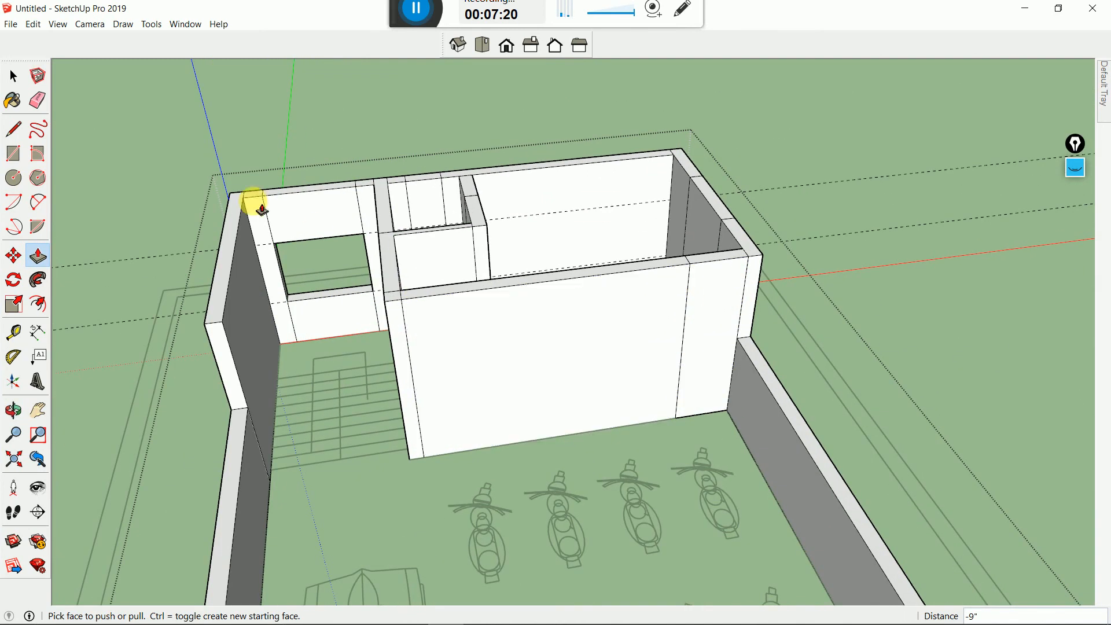
{"action": "middle_click_drag", "start_coordinate": [236, 248], "coordinate": [194, 193]}
{"action": "left_click", "coordinate": [13, 79]}
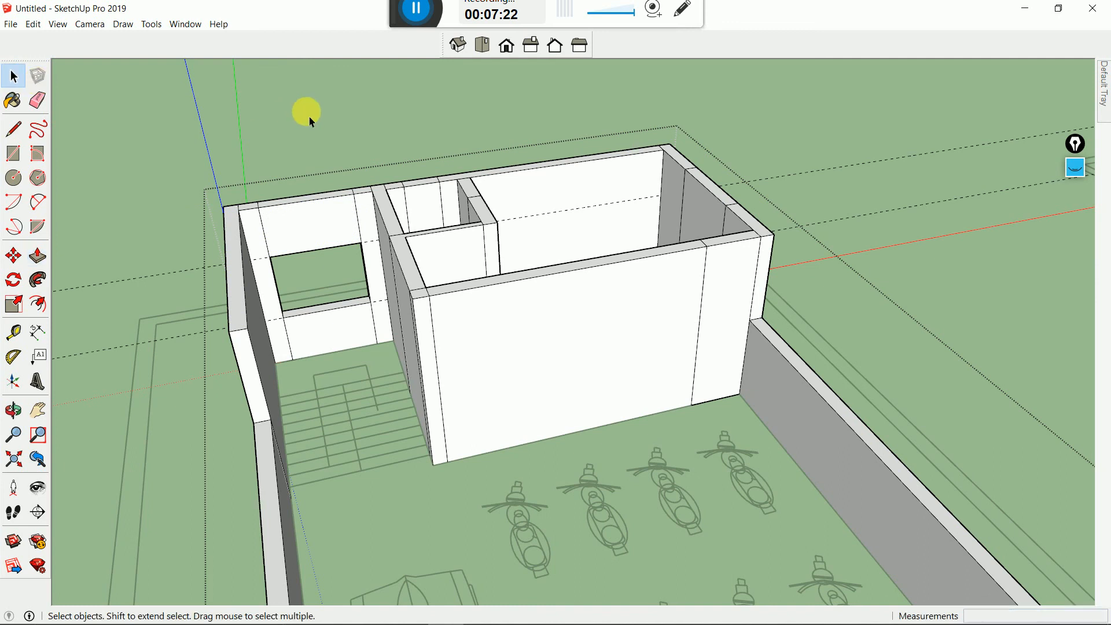
{"action": "scroll", "coordinate": [521, 263], "scroll_direction": "down", "scroll_amount": 3}
{"action": "scroll", "coordinate": [329, 277], "scroll_direction": "up", "scroll_amount": 2}
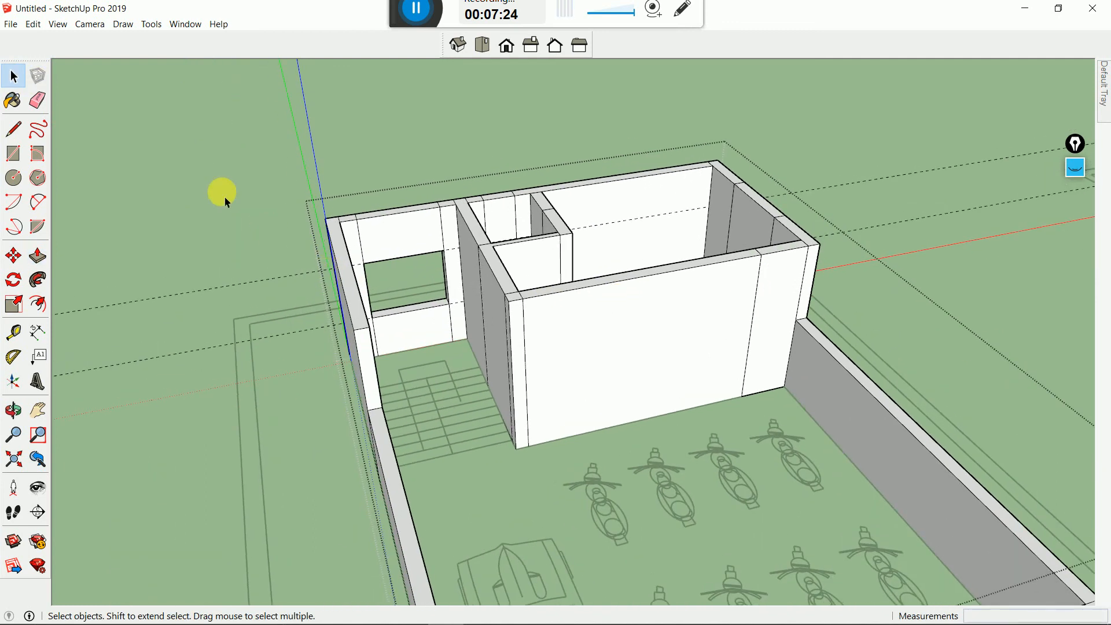
{"action": "scroll", "coordinate": [486, 279], "scroll_direction": "up", "scroll_amount": 2}
{"action": "scroll", "coordinate": [497, 298], "scroll_direction": "down", "scroll_amount": 2}
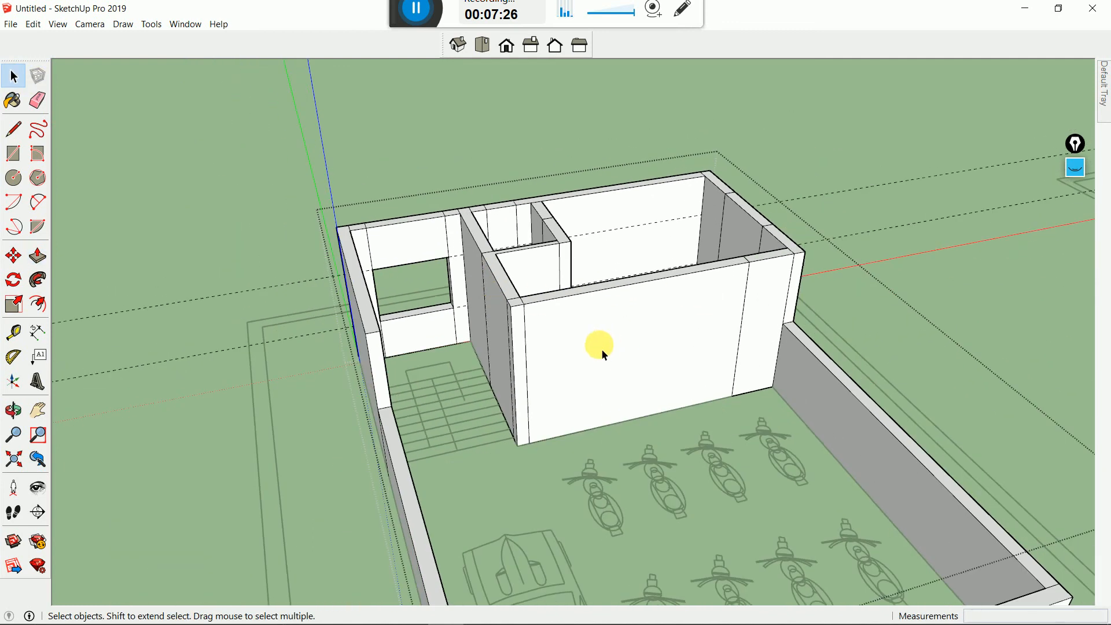
Close the wall group and draw a window-sized rectangle on the room wall facing the parking area
{"action": "left_click", "coordinate": [238, 230]}
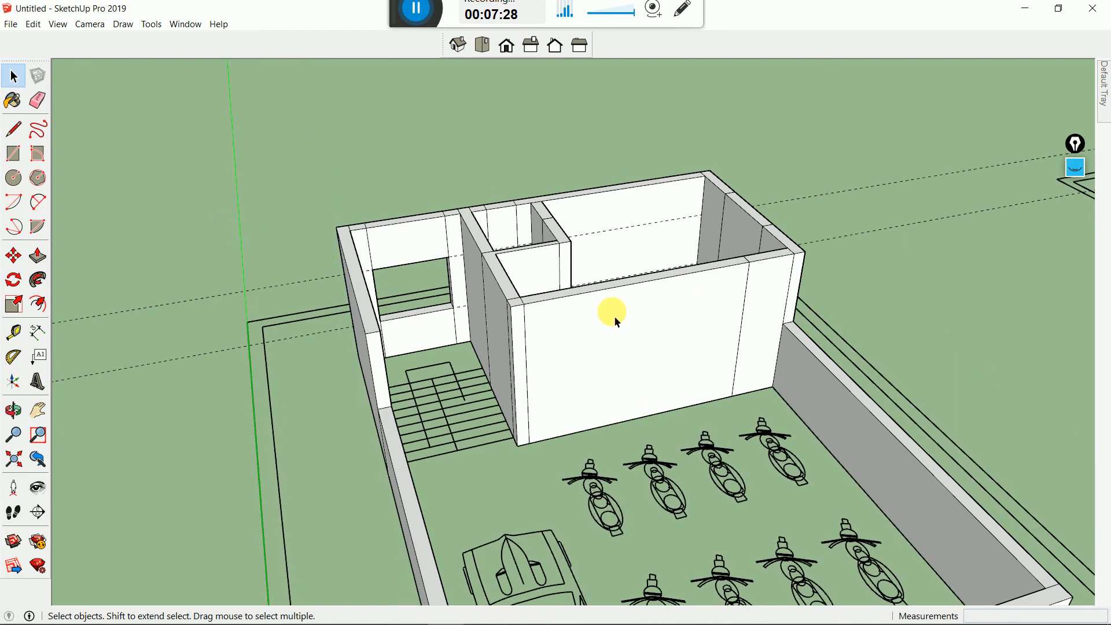
{"action": "scroll", "coordinate": [394, 273], "scroll_direction": "up", "scroll_amount": 3}
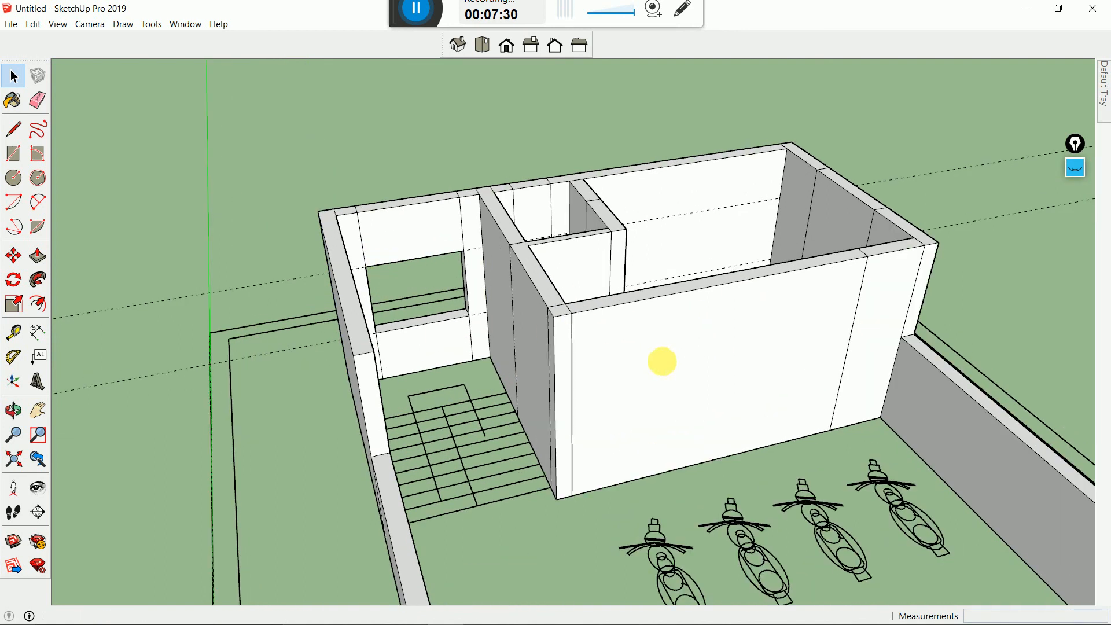
{"action": "middle_click_drag", "start_coordinate": [662, 362], "coordinate": [654, 347]}
{"action": "scroll", "coordinate": [355, 308], "scroll_direction": "down", "scroll_amount": 4}
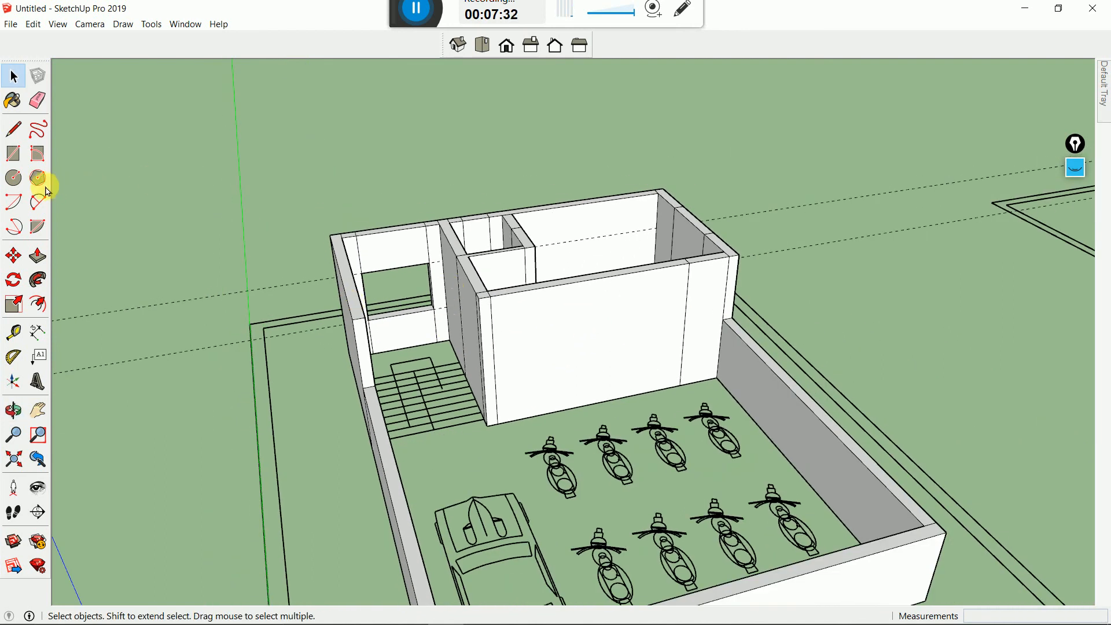
{"action": "left_click", "coordinate": [13, 154]}
{"action": "left_click", "coordinate": [548, 323]}
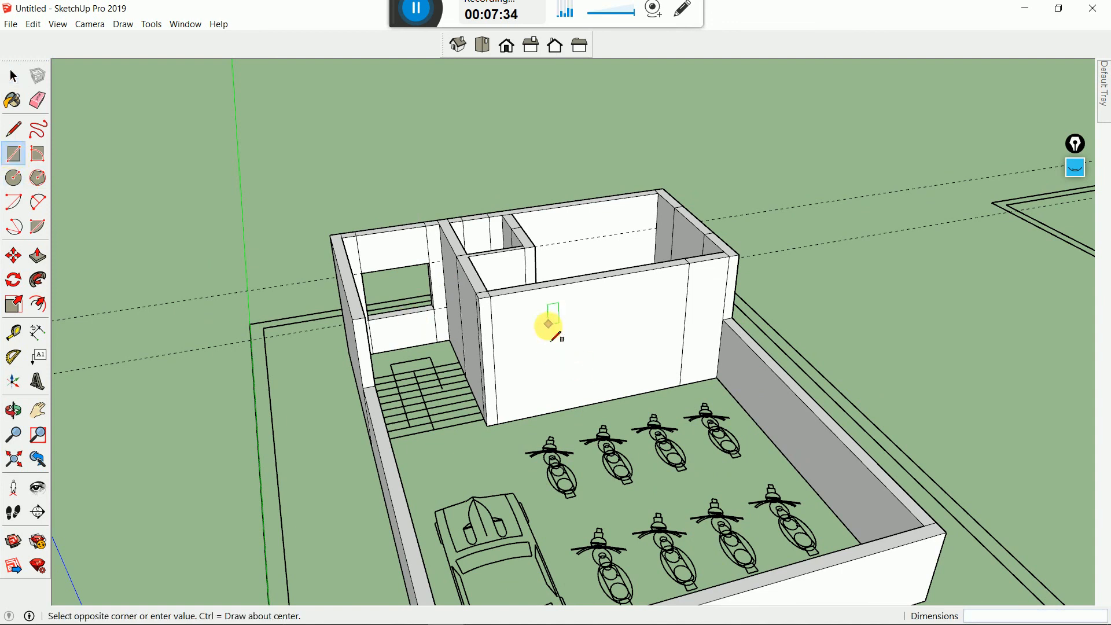
{"action": "left_click", "coordinate": [616, 373]}
Try to cut the rectangle through the room wall with Push/Pull from outside the wall group
{"action": "left_click", "coordinate": [38, 255]}
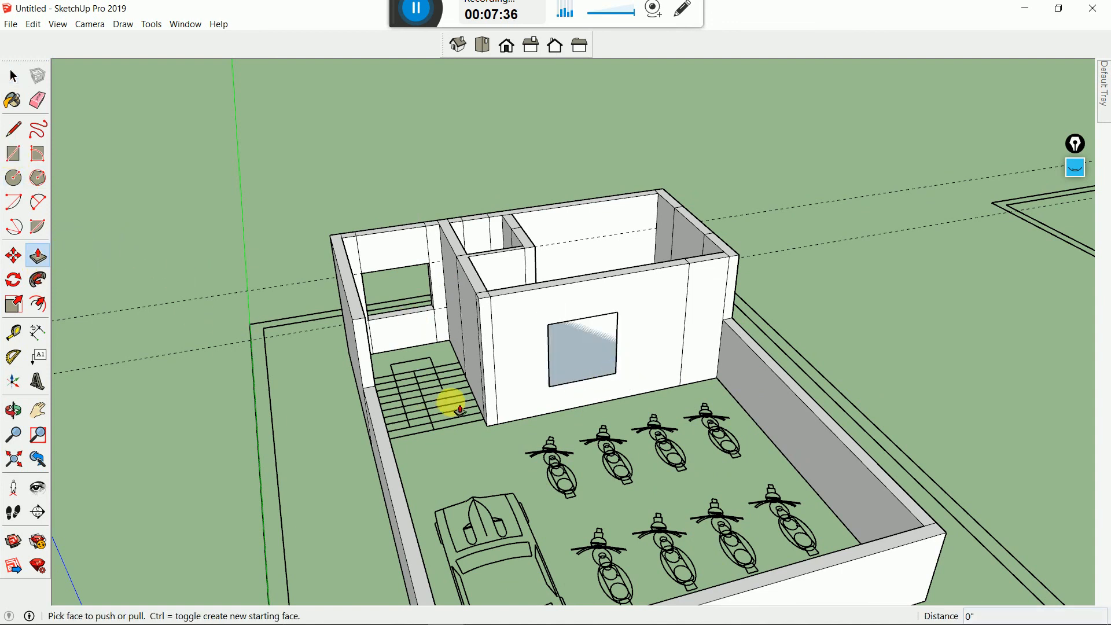
{"action": "left_click", "coordinate": [566, 359]}
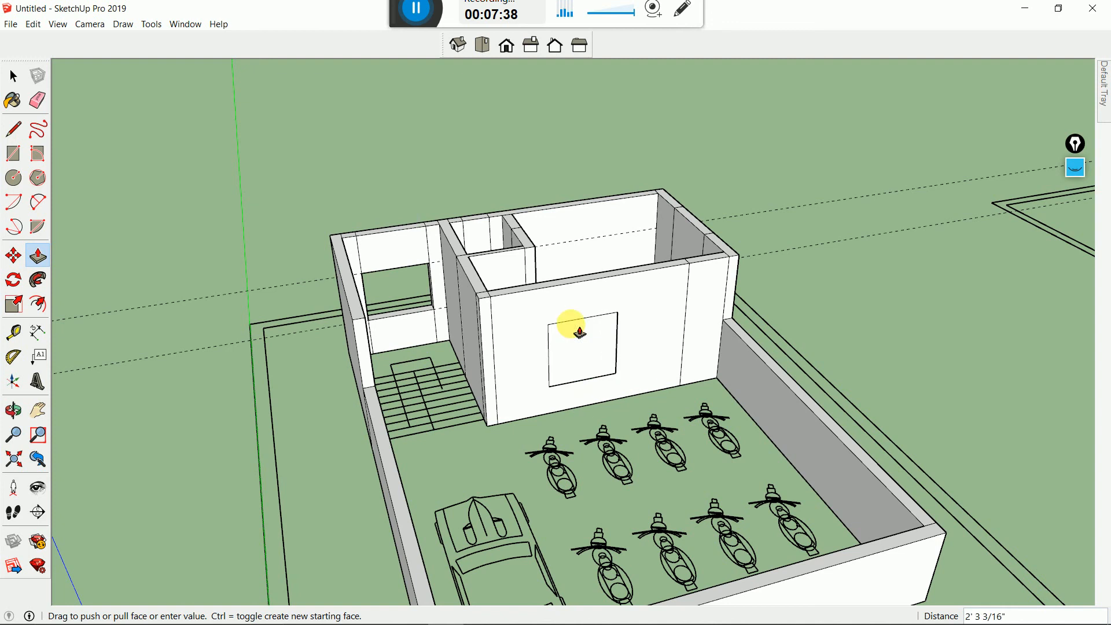
{"action": "middle_click_drag", "start_coordinate": [579, 332], "coordinate": [571, 441]}
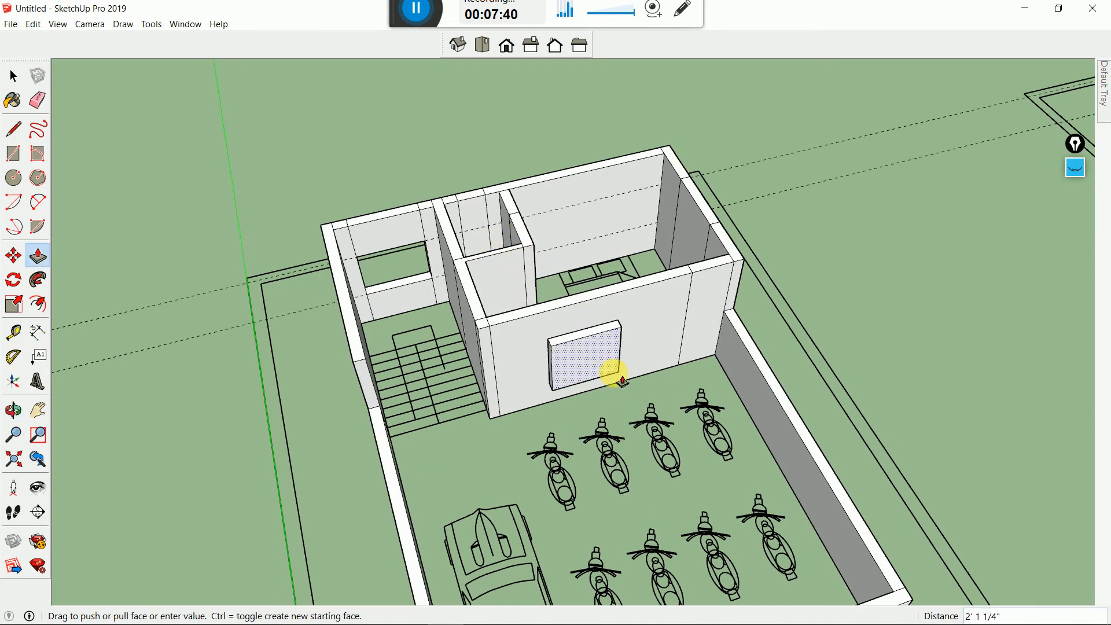
{"action": "left_click", "coordinate": [471, 322]}
{"action": "left_click", "coordinate": [14, 76]}
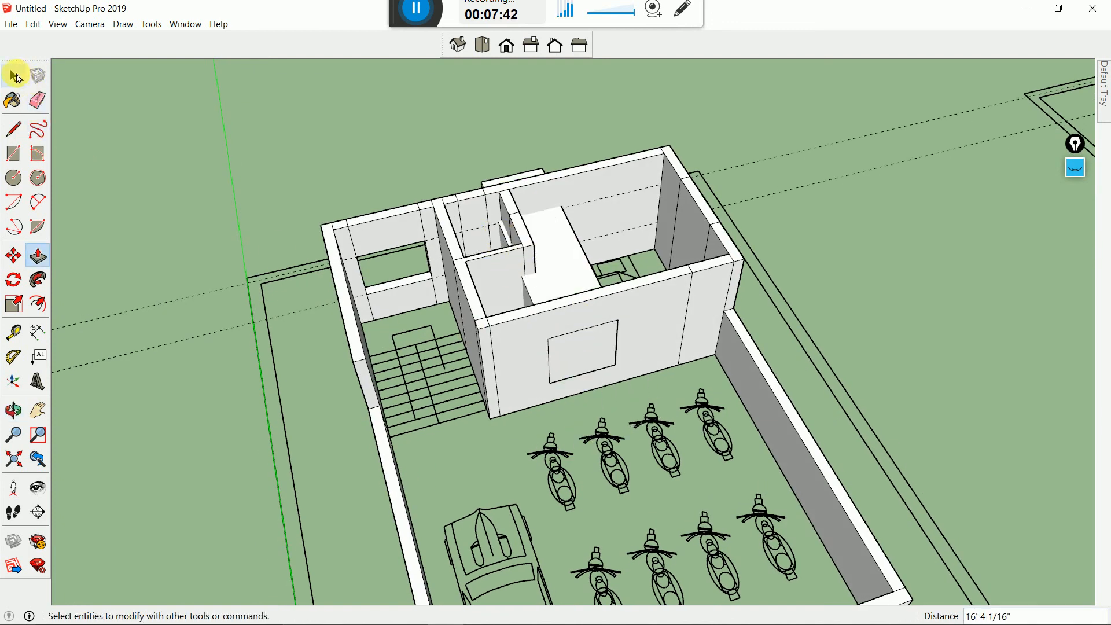
{"action": "left_click", "coordinate": [15, 76]}
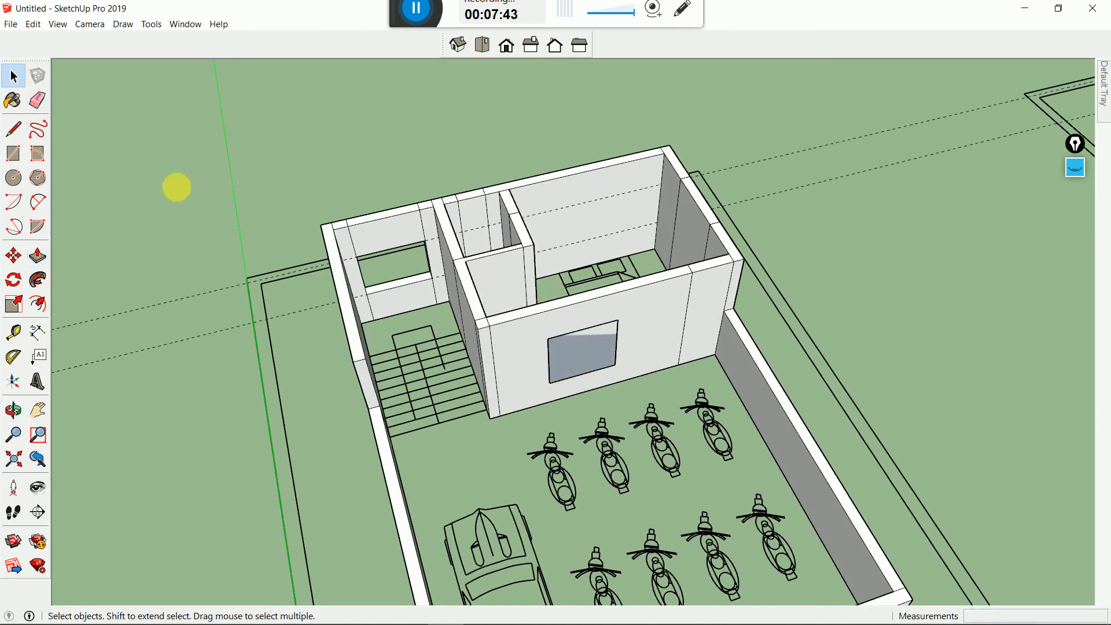
Delete the rectangle from the room wall facing the parking area and check the wall group's selection
{"action": "key", "text": "Delete"}
{"action": "left_click", "coordinate": [566, 357]}
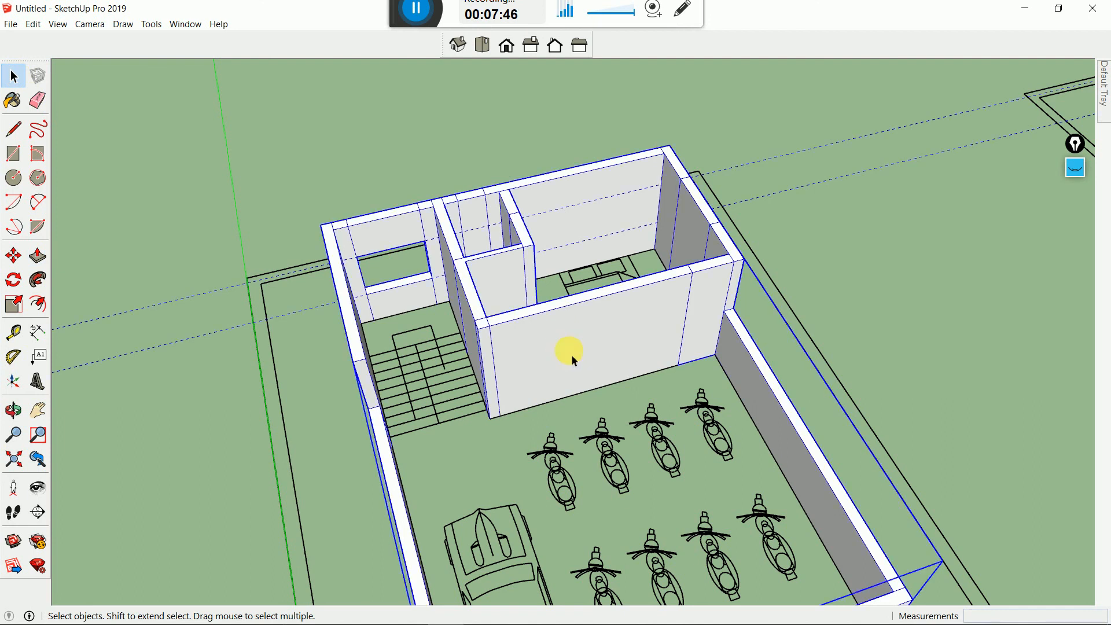
{"action": "left_click", "coordinate": [804, 245]}
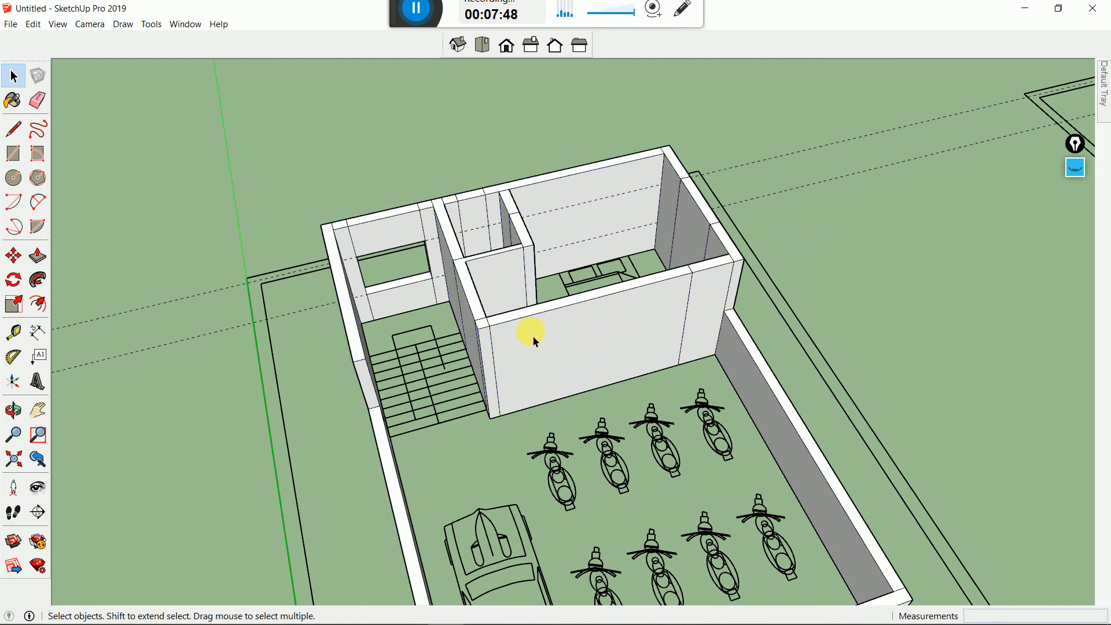
Examine the ground-floor walls and parking area from several angles with the wall group open and closed
{"action": "scroll", "coordinate": [532, 336], "scroll_direction": "down", "scroll_amount": 2}
{"action": "middle_click_drag", "start_coordinate": [514, 362], "coordinate": [538, 181]}
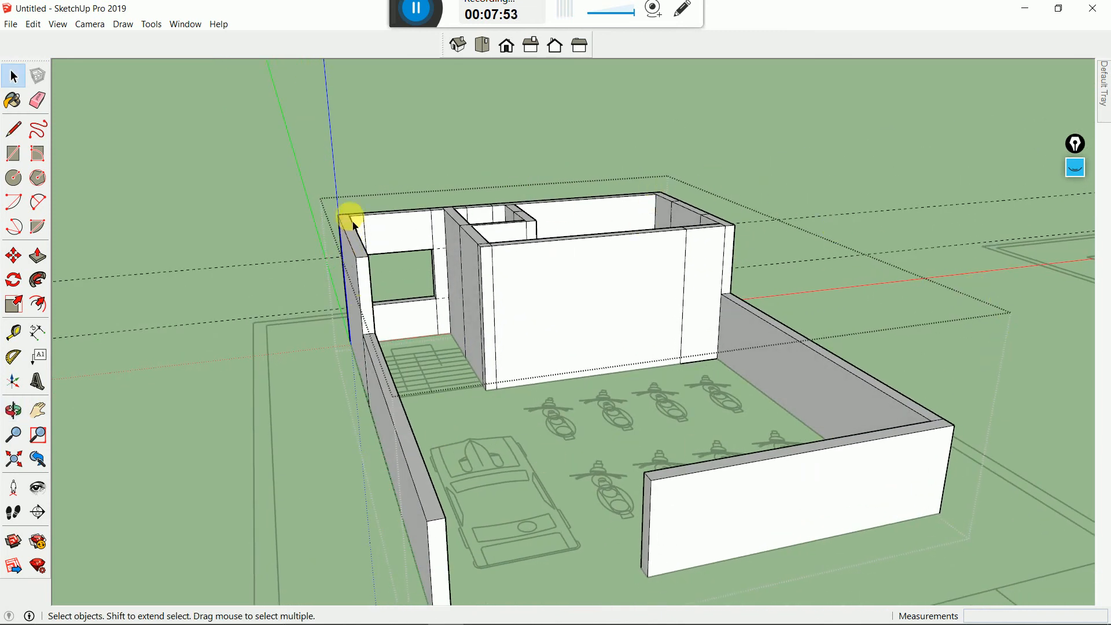
{"action": "middle_click_drag", "start_coordinate": [657, 225], "coordinate": [575, 246]}
{"action": "middle_click_drag", "start_coordinate": [458, 259], "coordinate": [554, 341]}
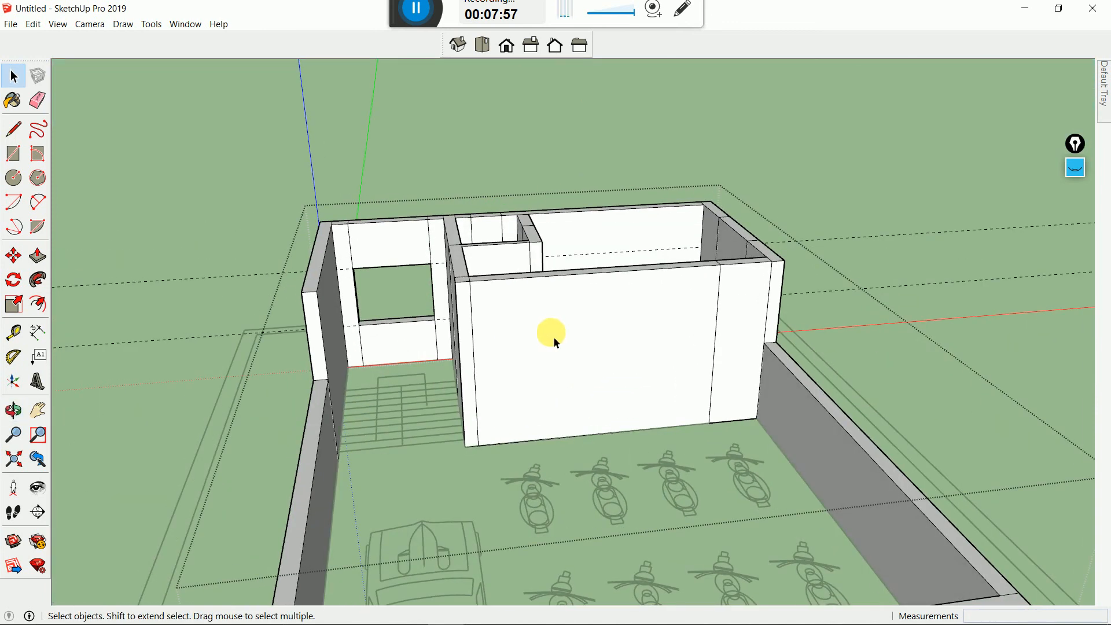
{"action": "scroll", "coordinate": [775, 174], "scroll_direction": "down", "scroll_amount": 2}
{"action": "scroll", "coordinate": [422, 290], "scroll_direction": "down", "scroll_amount": 3}
{"action": "scroll", "coordinate": [427, 318], "scroll_direction": "down", "scroll_amount": 2}
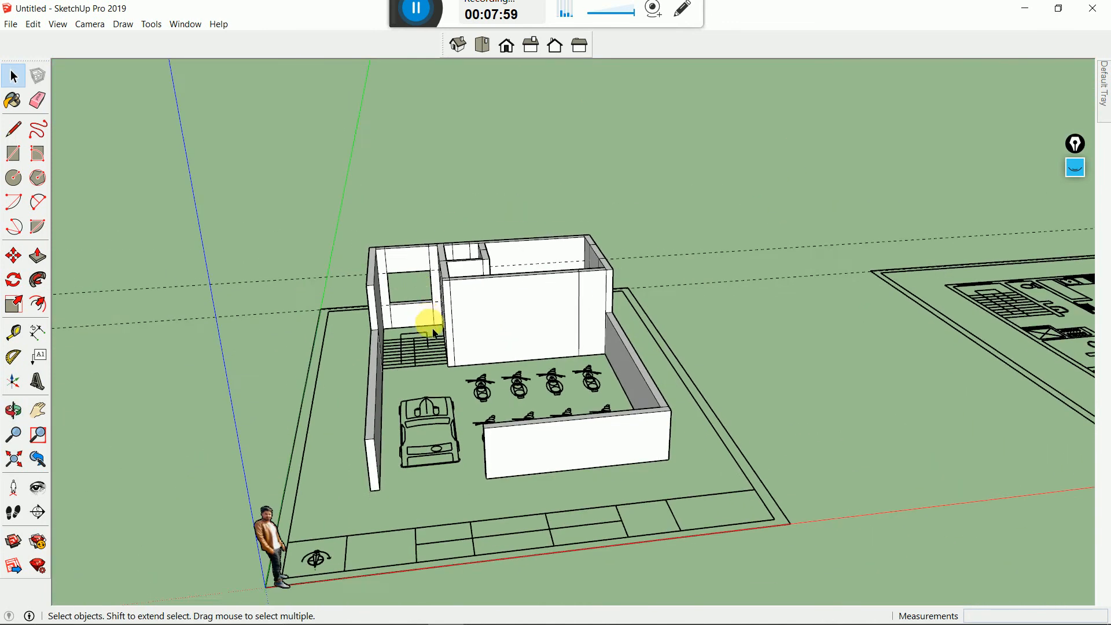
{"action": "scroll", "coordinate": [524, 319], "scroll_direction": "up", "scroll_amount": 1}
Open the wall group for editing and select the large face of the room wall facing the parking area
{"action": "left_click", "coordinate": [536, 292]}
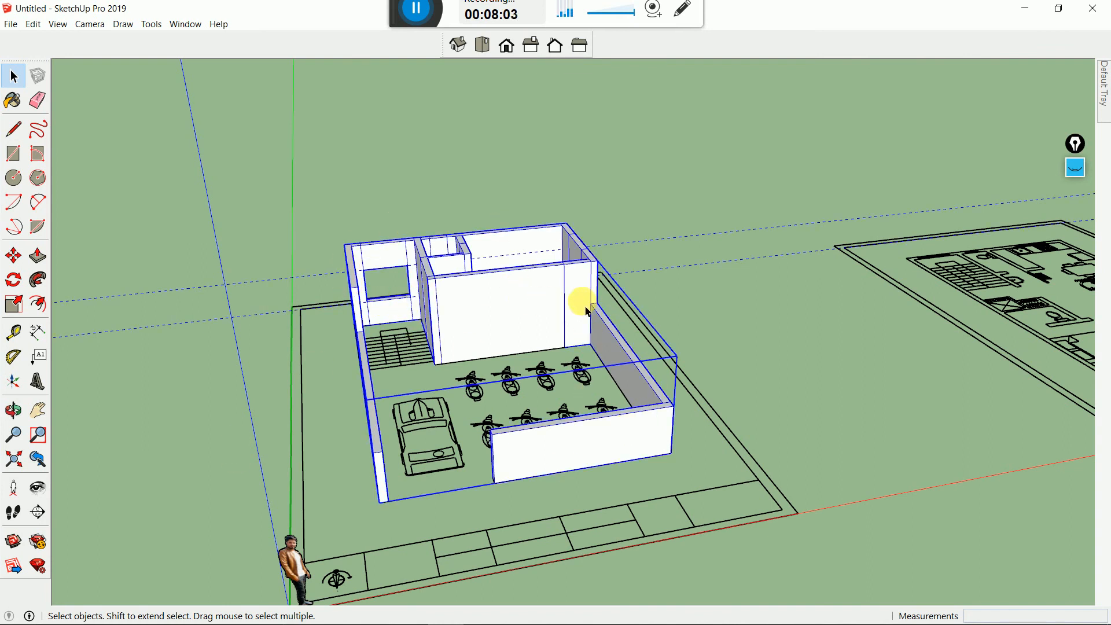
{"action": "left_click", "coordinate": [654, 308]}
{"action": "double_click", "coordinate": [528, 305]}
{"action": "scroll", "coordinate": [463, 294], "scroll_direction": "up", "scroll_amount": 2}
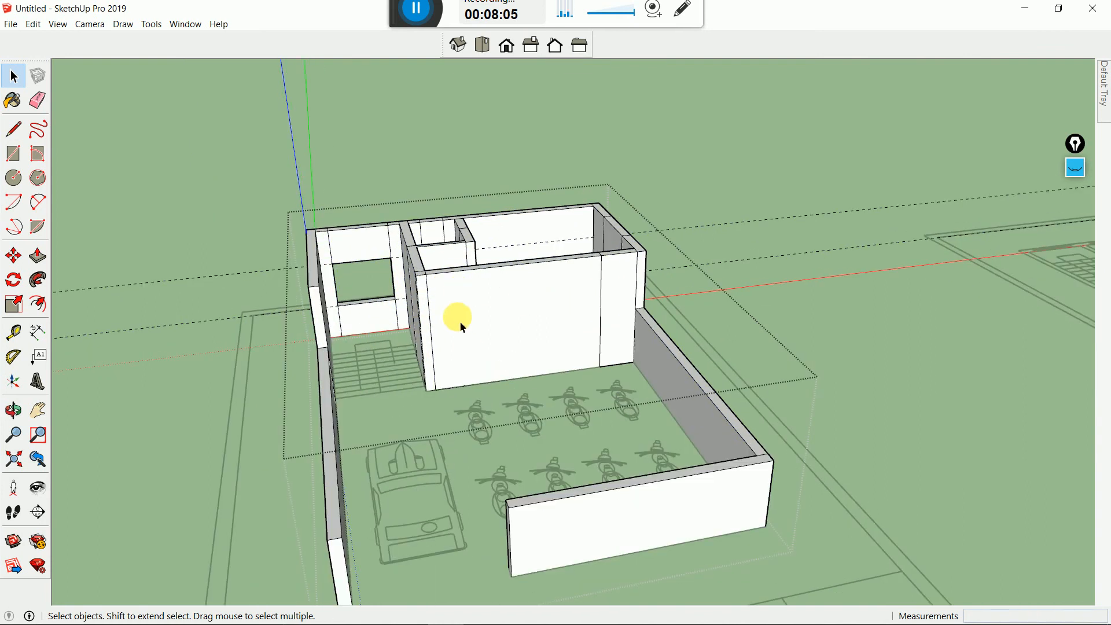
{"action": "left_click", "coordinate": [455, 318]}
{"action": "scroll", "coordinate": [459, 293], "scroll_direction": "up", "scroll_amount": 2}
{"action": "left_click", "coordinate": [728, 334]}
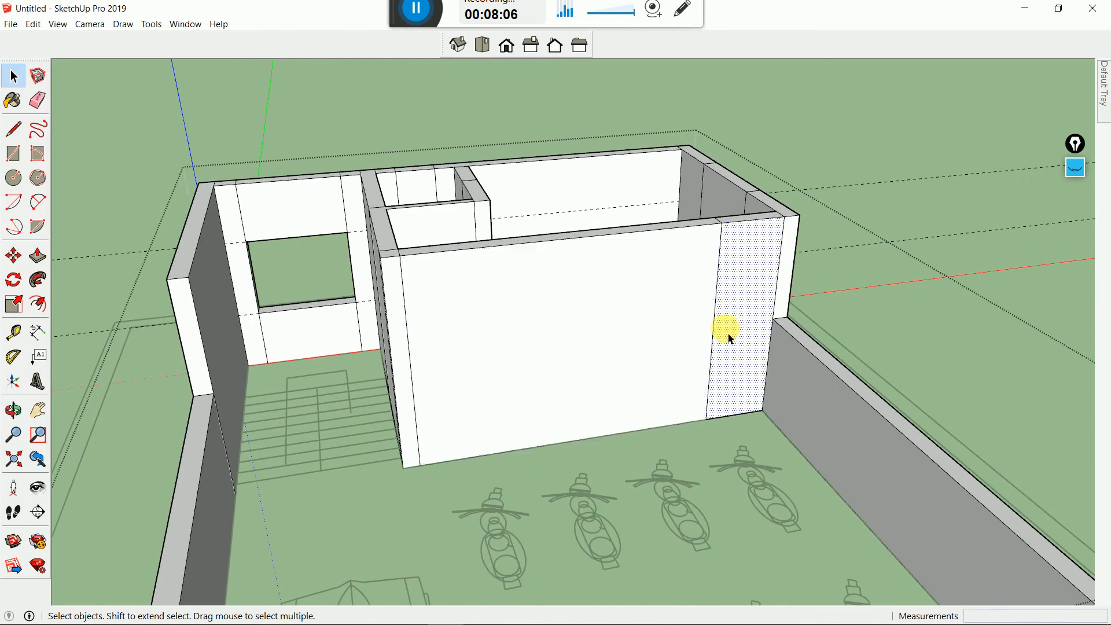
{"action": "left_click", "coordinate": [588, 334]}
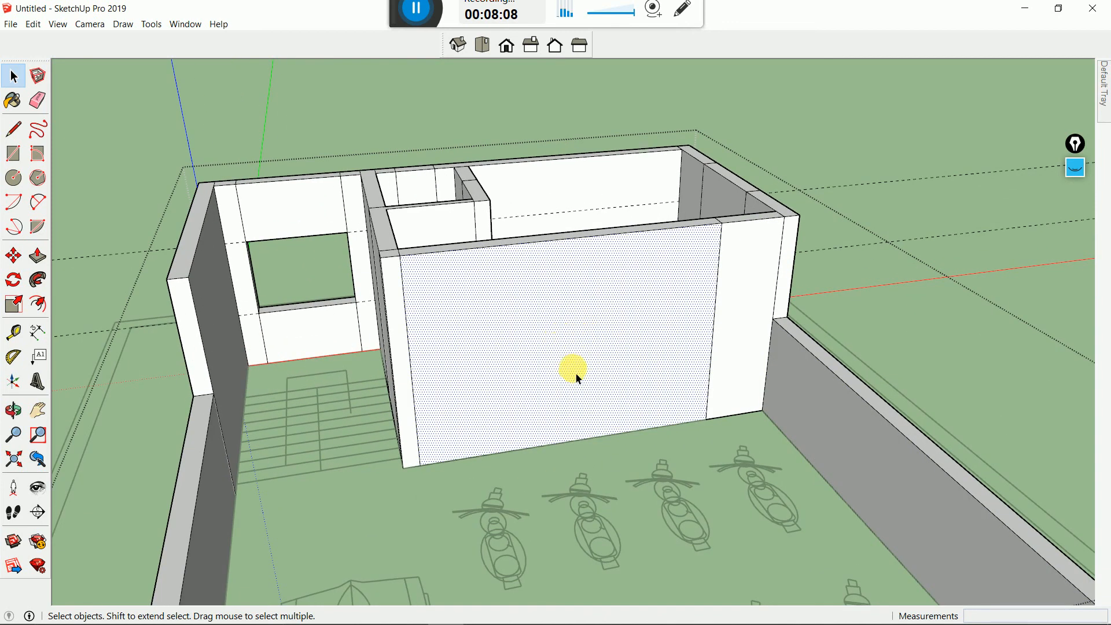
Draw a rectangle about 7' by 5' 3" on the face of the room wall facing the parking area
{"action": "left_click", "coordinate": [596, 472]}
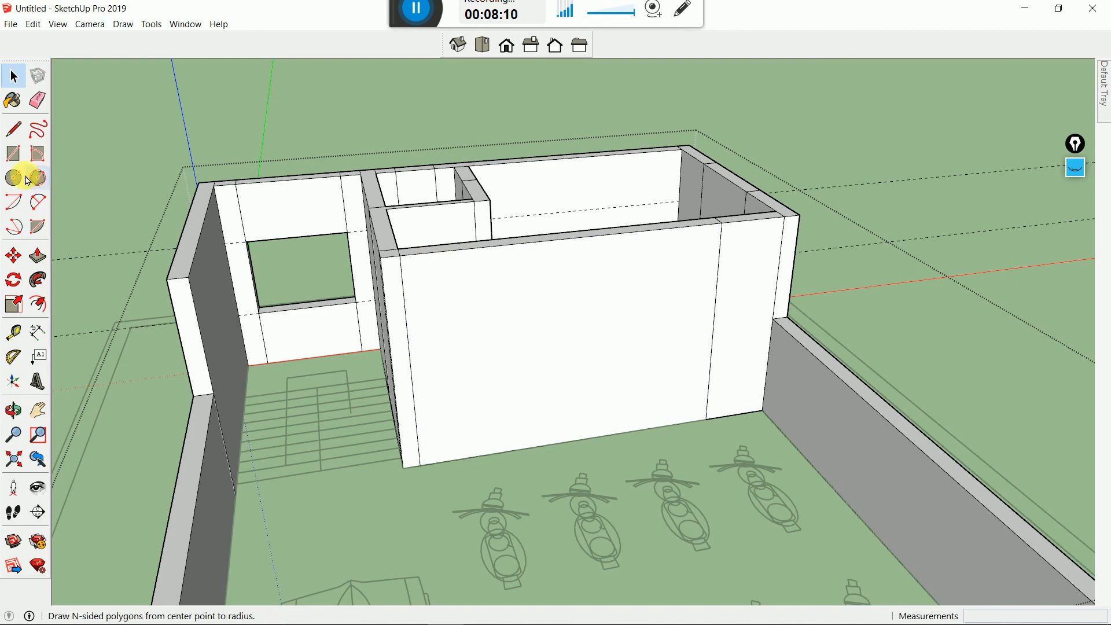
{"action": "left_click", "coordinate": [14, 153]}
{"action": "left_click", "coordinate": [489, 311]}
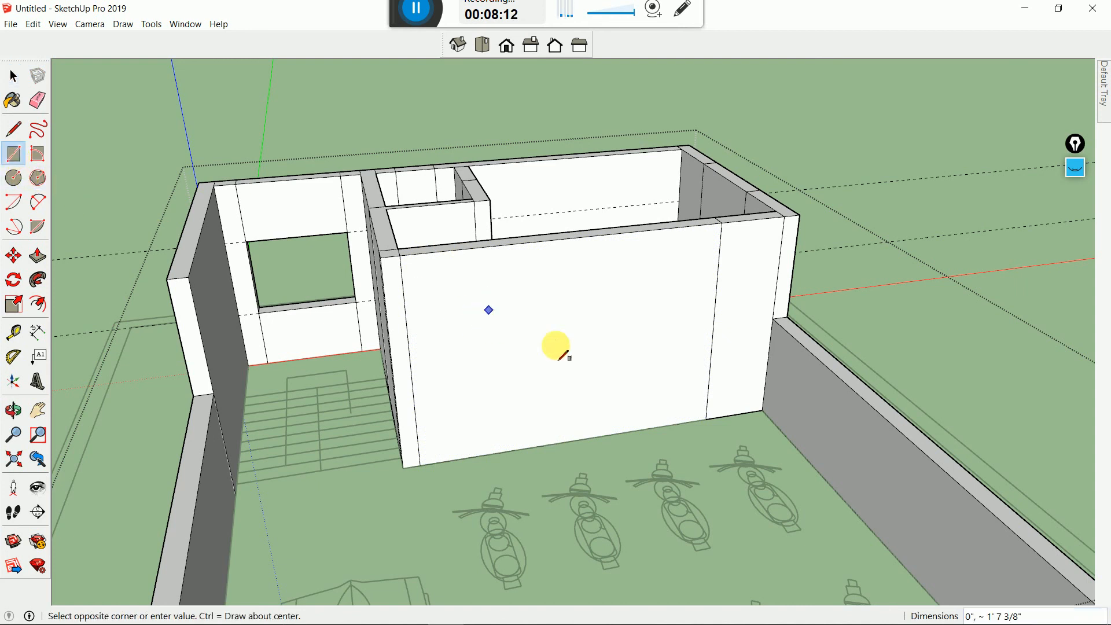
{"action": "left_click", "coordinate": [643, 394]}
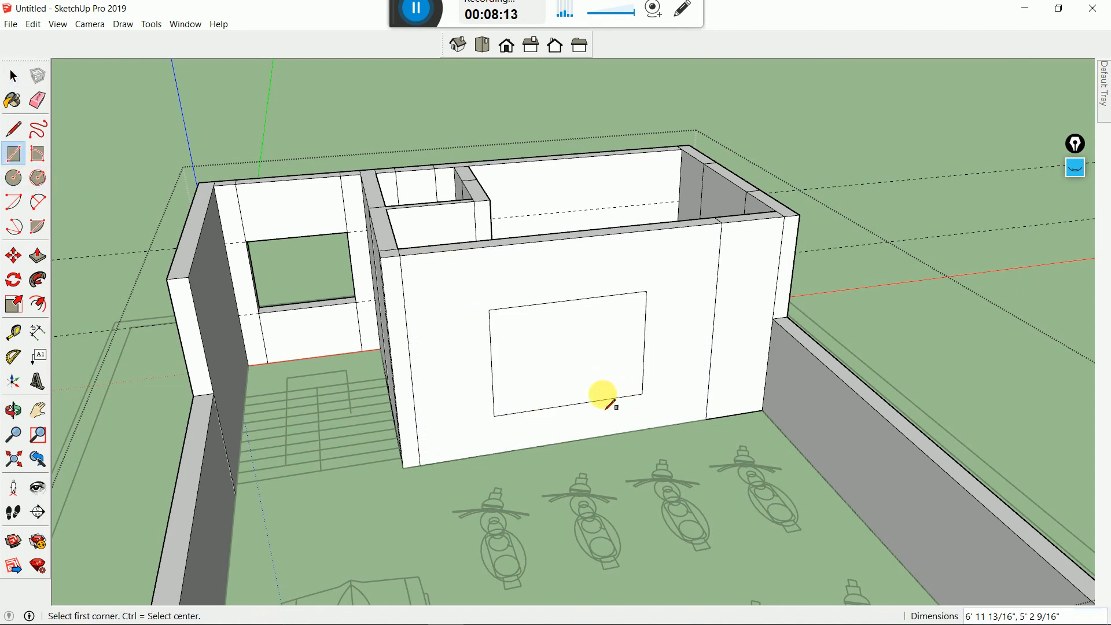
Push the rectangle 9" through the wall to cut the window opening, and close the wall group
{"action": "left_click", "coordinate": [38, 255]}
{"action": "scroll", "coordinate": [544, 307], "scroll_direction": "up", "scroll_amount": 1}
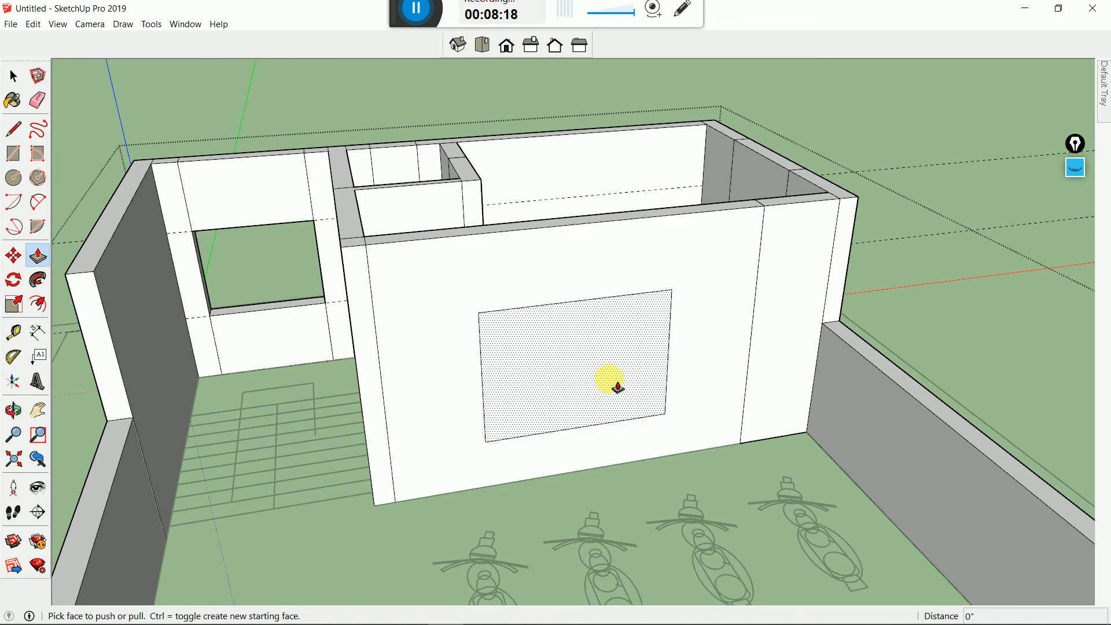
{"action": "left_click", "coordinate": [618, 386]}
{"action": "middle_click_drag", "start_coordinate": [602, 248], "coordinate": [647, 343]}
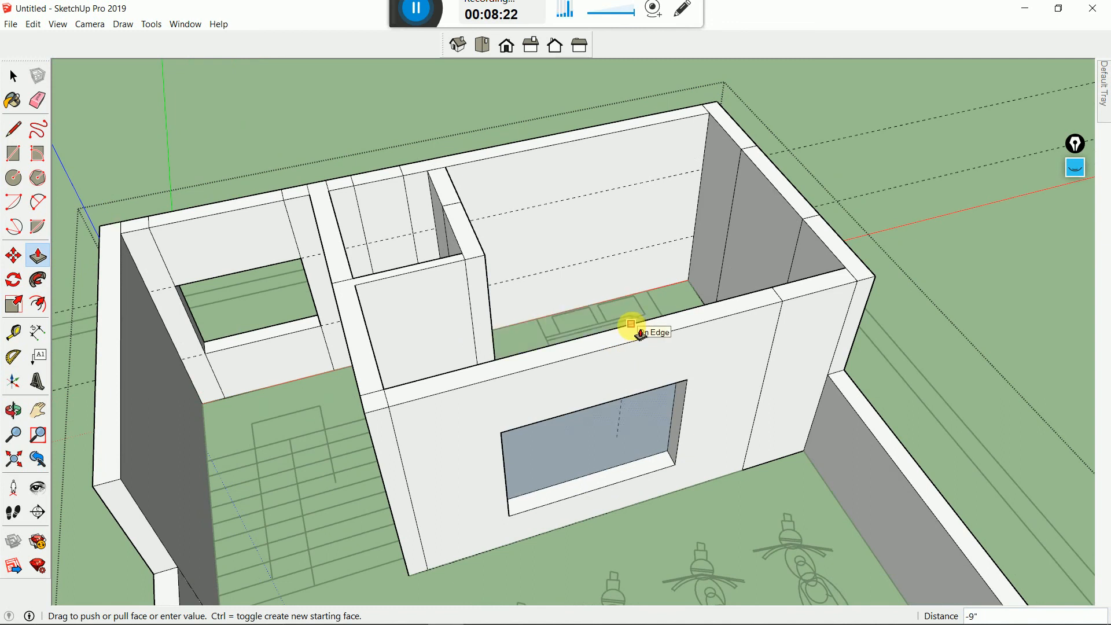
{"action": "left_click", "coordinate": [640, 331]}
{"action": "middle_click_drag", "start_coordinate": [640, 328], "coordinate": [585, 305]}
{"action": "scroll", "coordinate": [412, 255], "scroll_direction": "down", "scroll_amount": 5}
{"action": "left_click", "coordinate": [14, 76]}
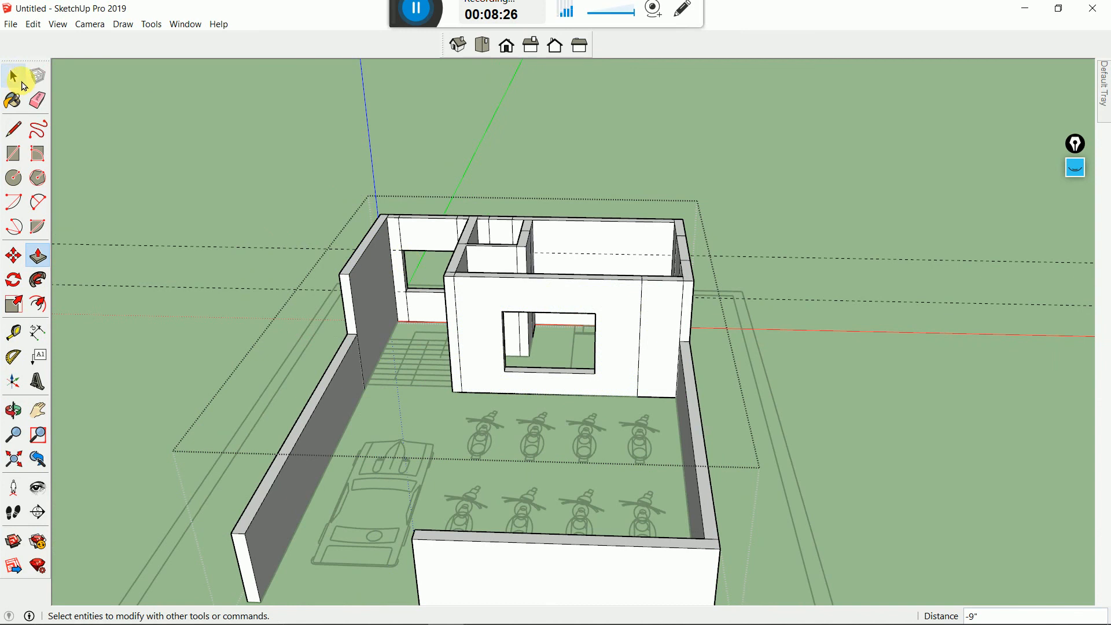
{"action": "scroll", "coordinate": [509, 280], "scroll_direction": "down", "scroll_amount": 3}
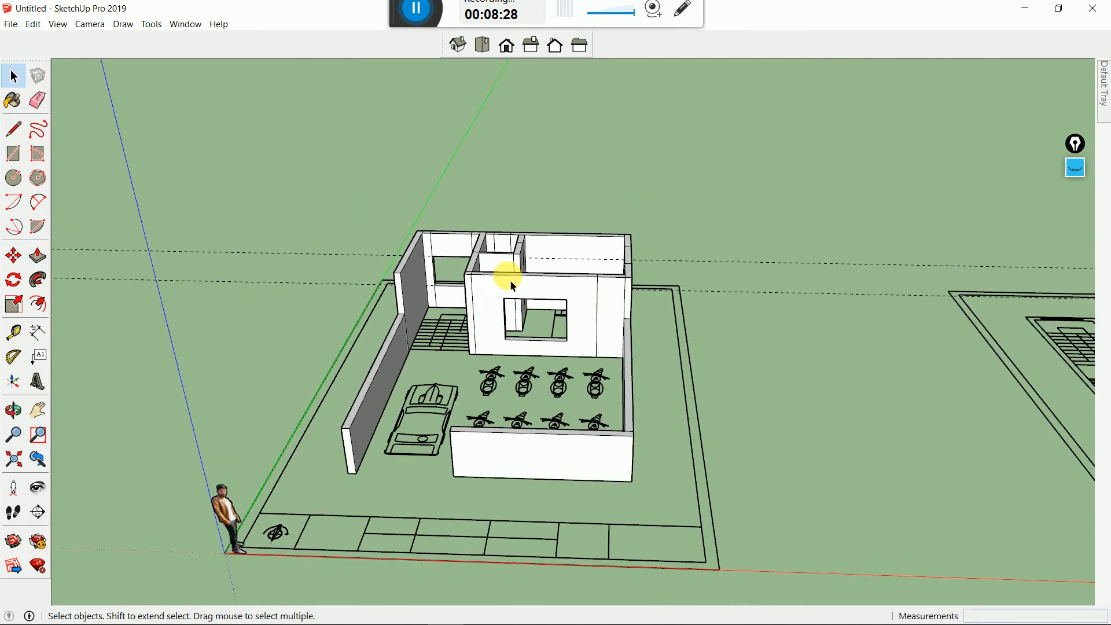
{"action": "middle_click_drag", "start_coordinate": [510, 280], "coordinate": [508, 310]}
{"action": "scroll", "coordinate": [588, 306], "scroll_direction": "up", "scroll_amount": 3}
Draw a rectangle about 5' 4" by 6' 2" on the ground beside the house and extrude it about 16' high
{"action": "left_click", "coordinate": [13, 153]}
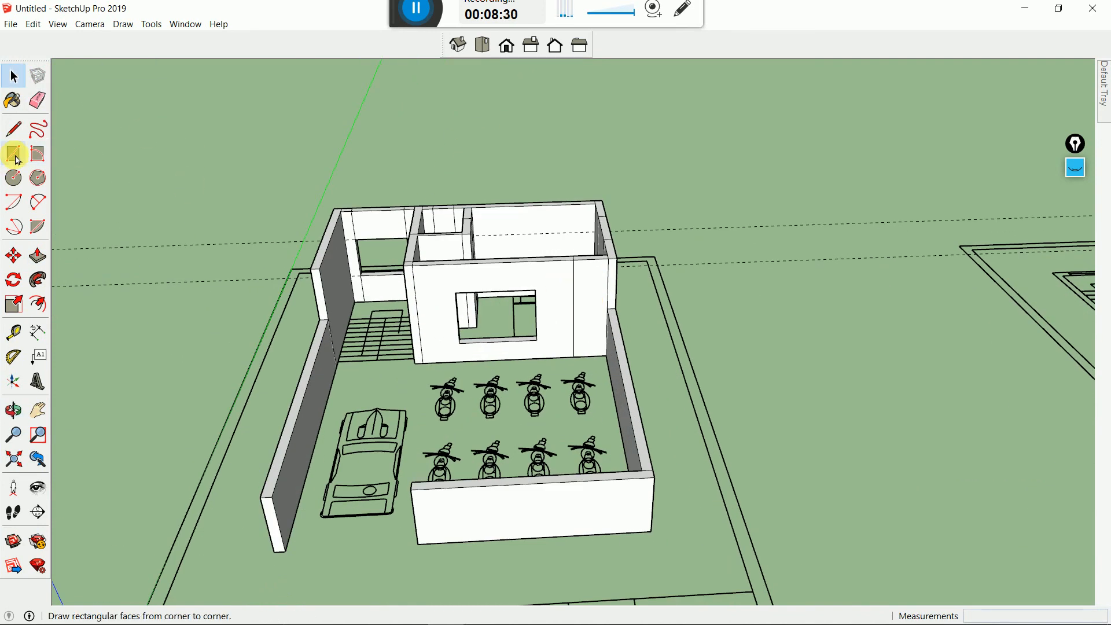
{"action": "left_click", "coordinate": [762, 408]}
{"action": "left_click", "coordinate": [803, 366]}
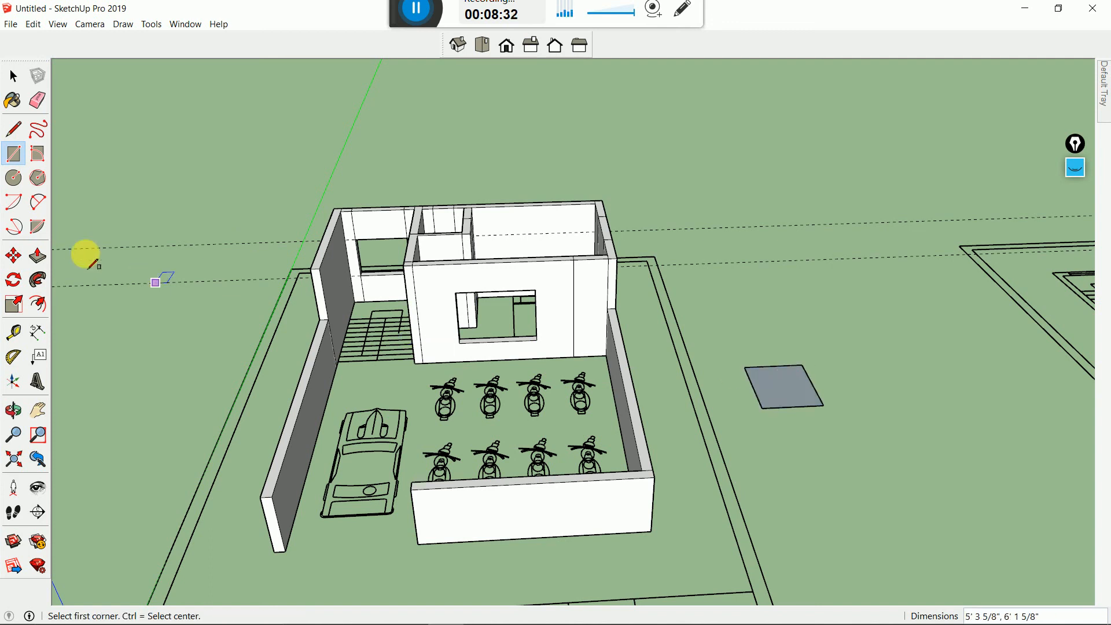
{"action": "left_click", "coordinate": [37, 255]}
{"action": "left_click", "coordinate": [799, 394]}
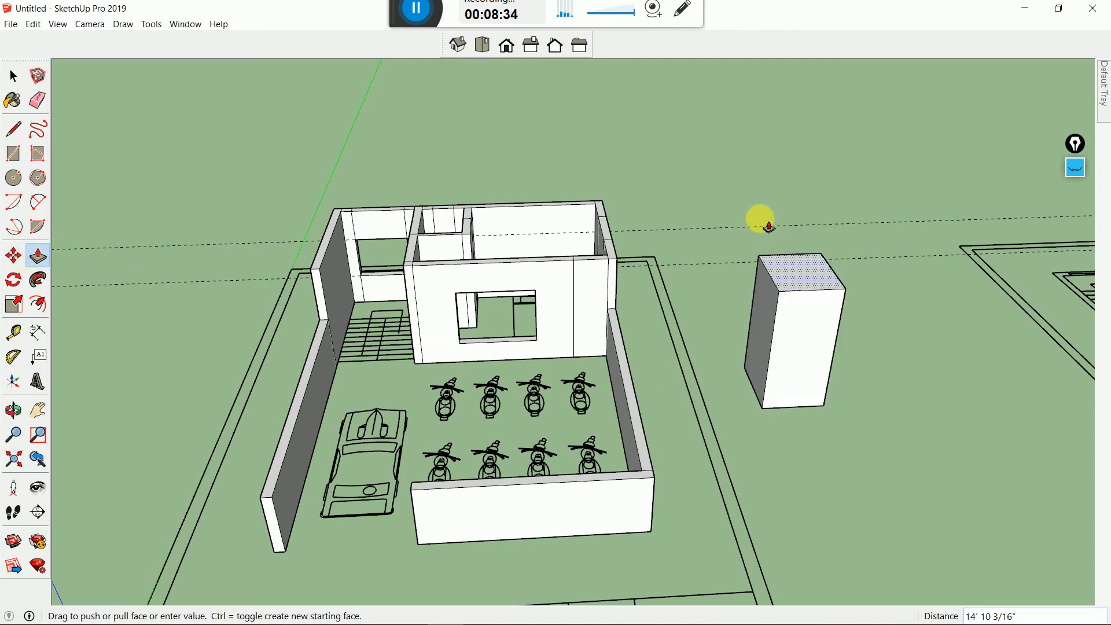
{"action": "left_click", "coordinate": [757, 219]}
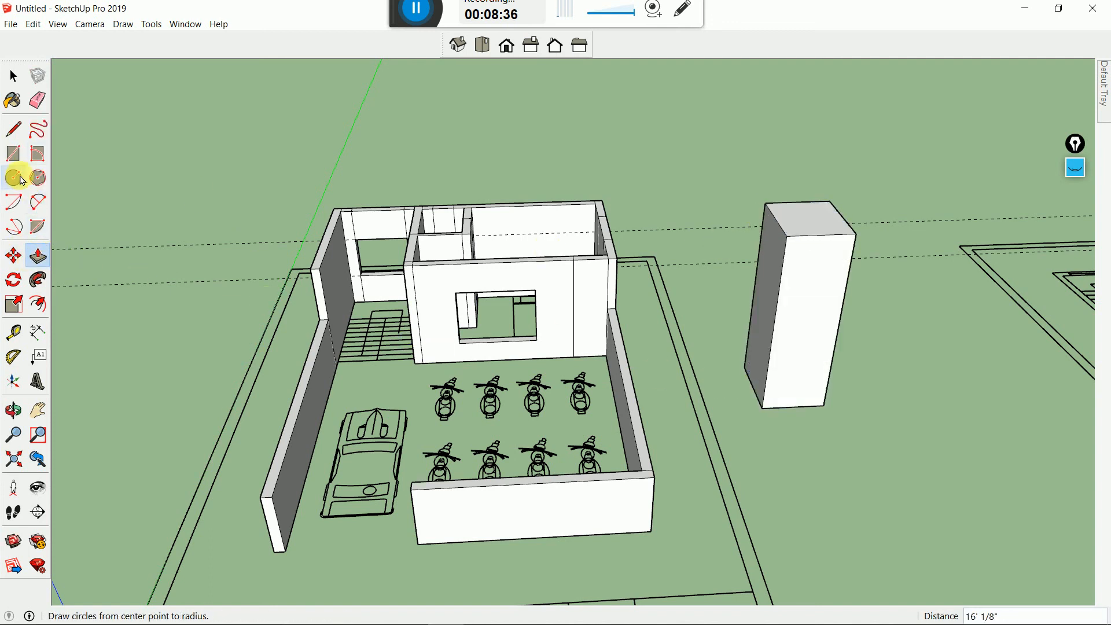
Draw a rectangle about 2' 9" by 7' 2" from the midpoint of the tall box's front base edge and extrude it into a lower block
{"action": "left_click", "coordinate": [14, 178]}
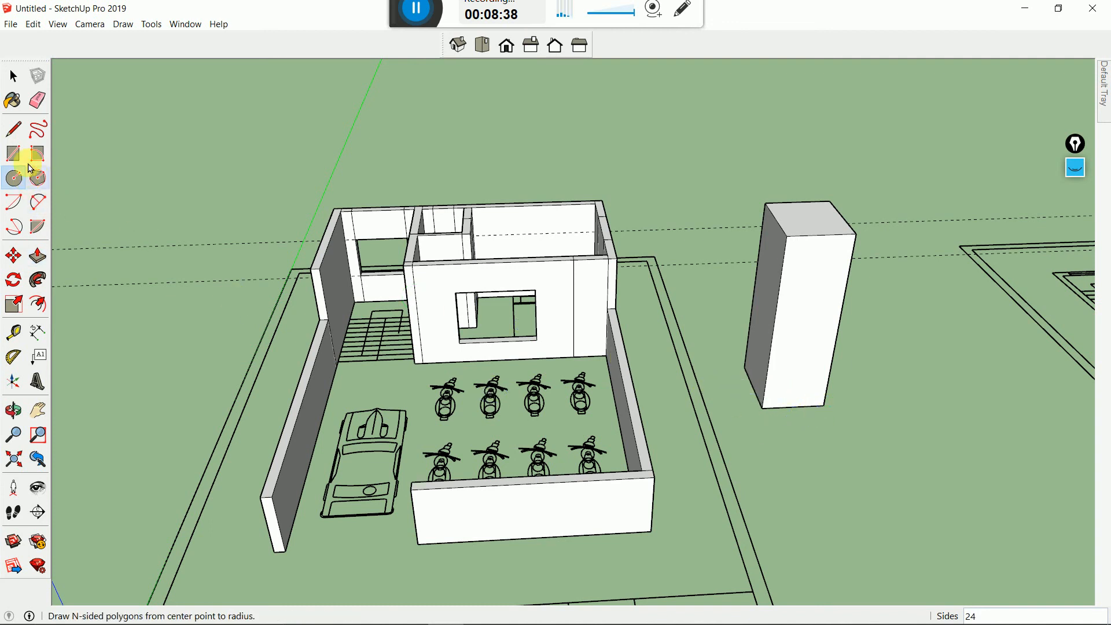
{"action": "left_click", "coordinate": [13, 154]}
{"action": "left_click", "coordinate": [793, 407]}
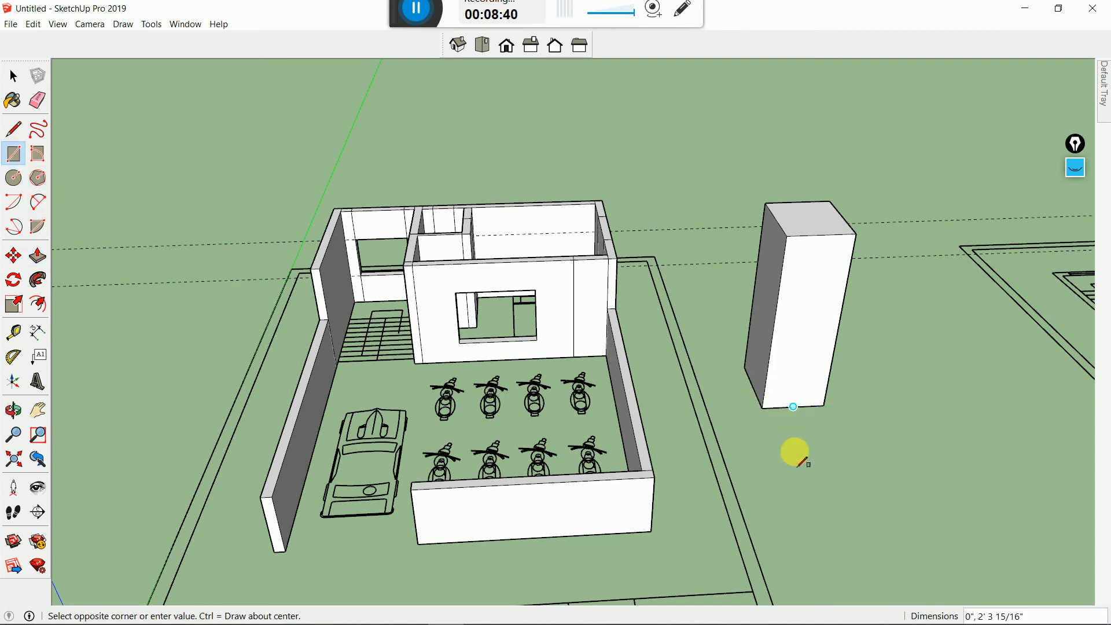
{"action": "left_click", "coordinate": [854, 462]}
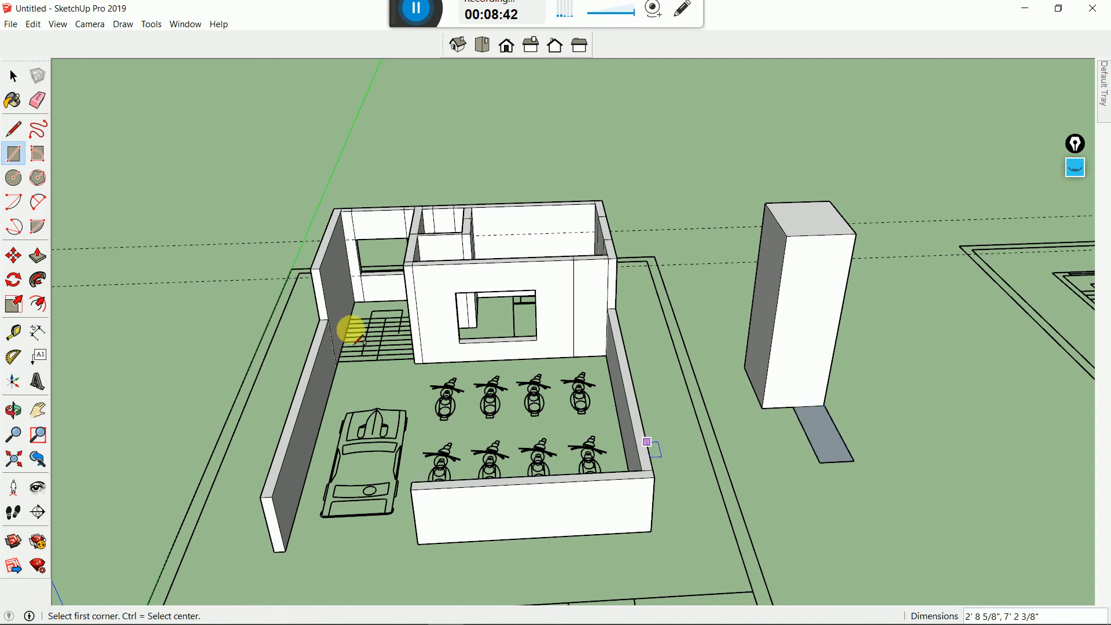
{"action": "left_click", "coordinate": [37, 255]}
{"action": "left_click", "coordinate": [840, 443]}
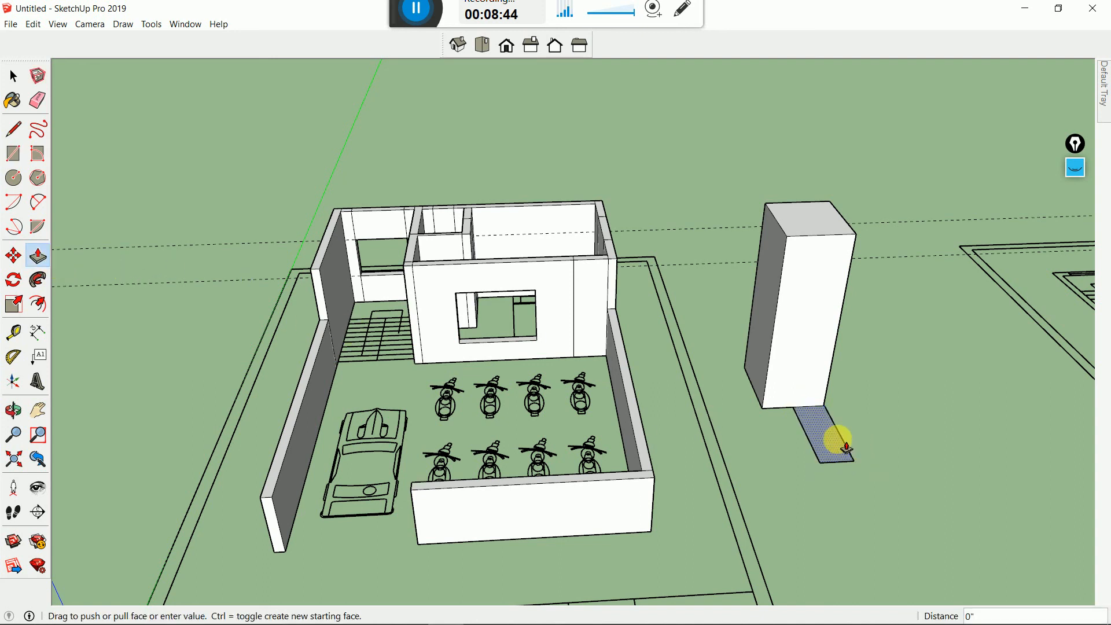
{"action": "left_click", "coordinate": [833, 363]}
Select all connected geometry of the two ungrouped boxes to check whether they are joined
{"action": "left_click", "coordinate": [13, 76]}
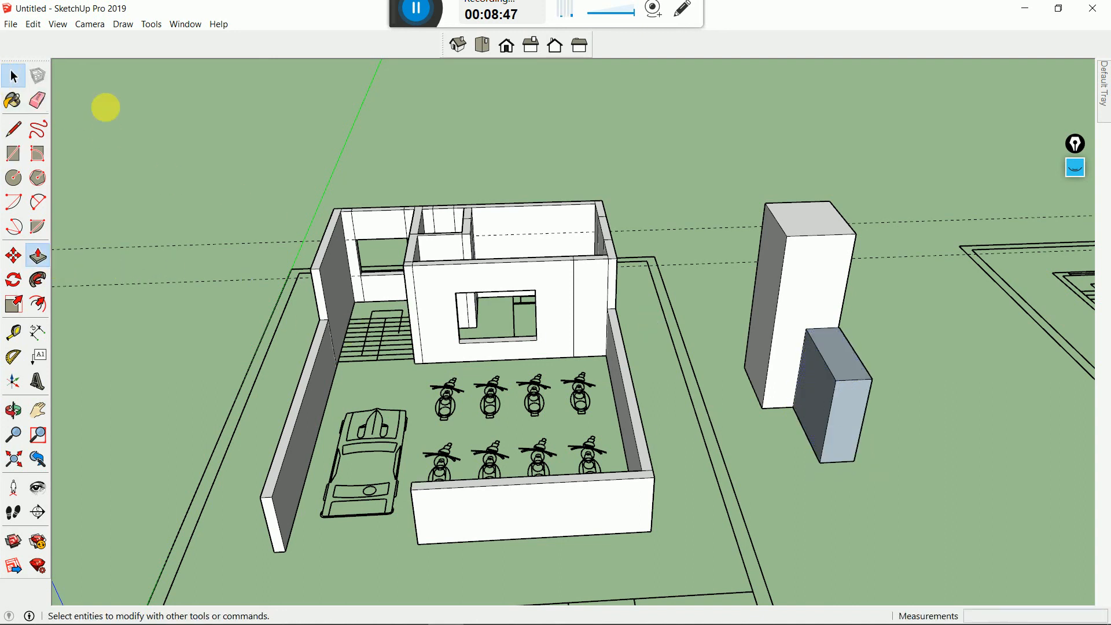
{"action": "triple_click", "coordinate": [848, 362]}
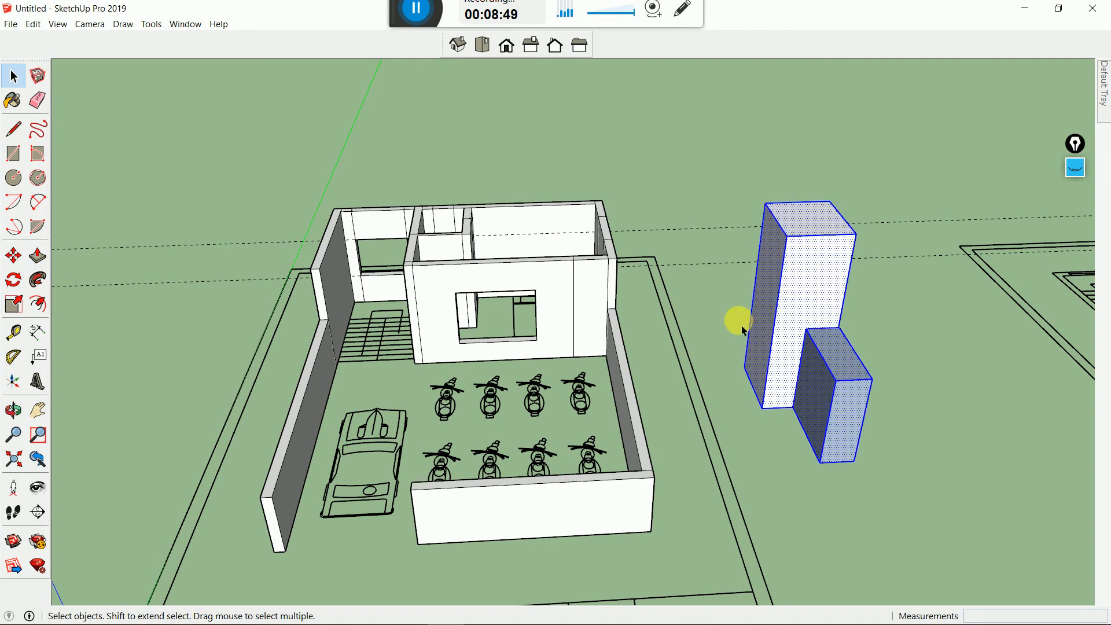
{"action": "middle_click_drag", "start_coordinate": [776, 375], "coordinate": [882, 363]}
{"action": "left_click", "coordinate": [882, 363]}
{"action": "scroll", "coordinate": [882, 363], "scroll_direction": "up", "scroll_amount": 2}
{"action": "triple_click", "coordinate": [830, 337]}
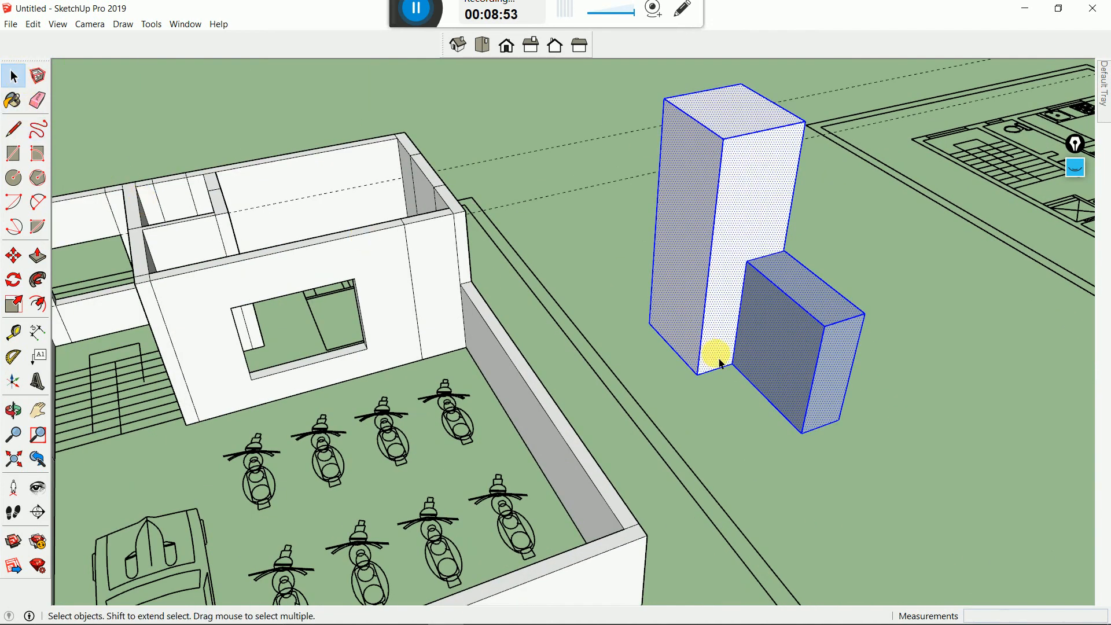
{"action": "middle_click_drag", "start_coordinate": [714, 352], "coordinate": [888, 318]}
Select only the lower block and move it away from the tall box
{"action": "left_click", "coordinate": [936, 250]}
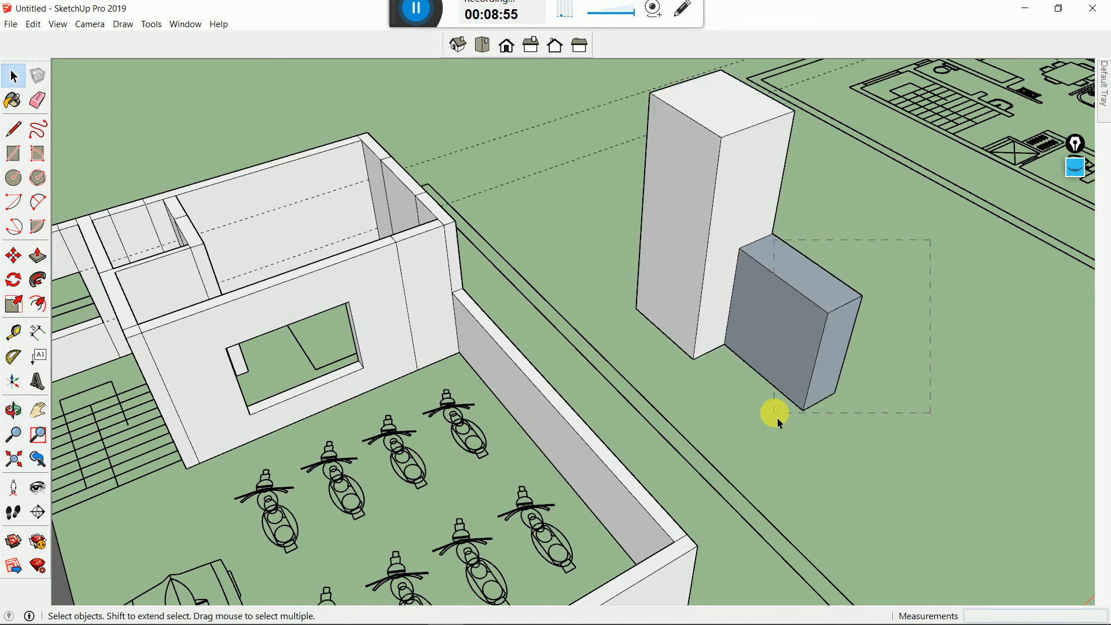
{"action": "left_click_drag", "start_coordinate": [778, 422], "coordinate": [774, 413]}
{"action": "left_click", "coordinate": [13, 256]}
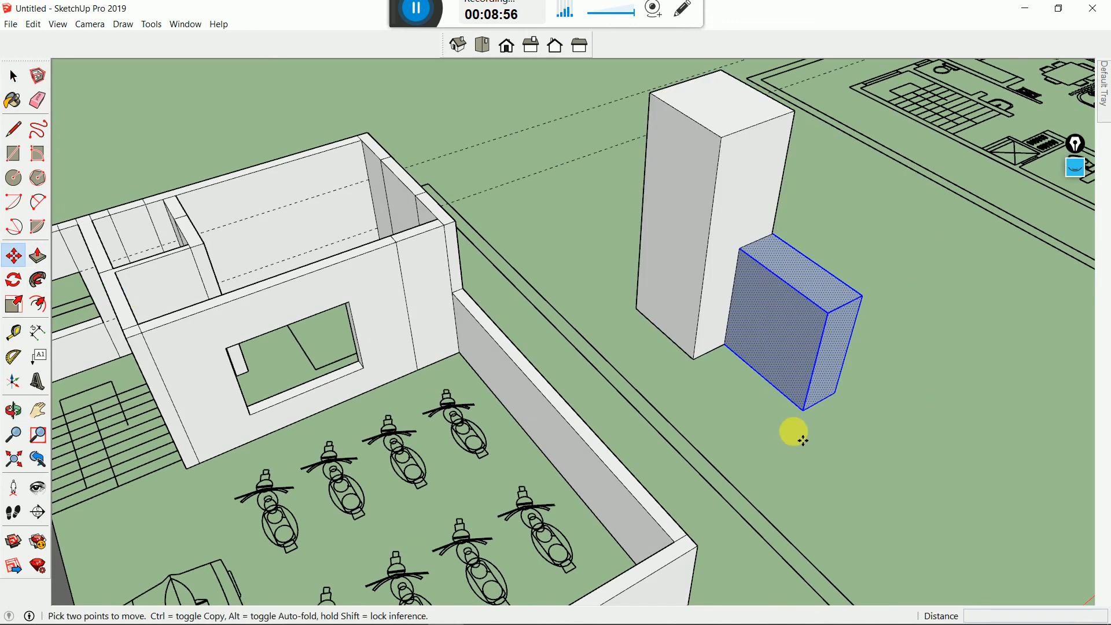
{"action": "left_click_drag", "start_coordinate": [804, 412], "coordinate": [872, 421]}
{"action": "scroll", "coordinate": [585, 379], "scroll_direction": "down", "scroll_amount": 3}
{"action": "left_click", "coordinate": [14, 76]}
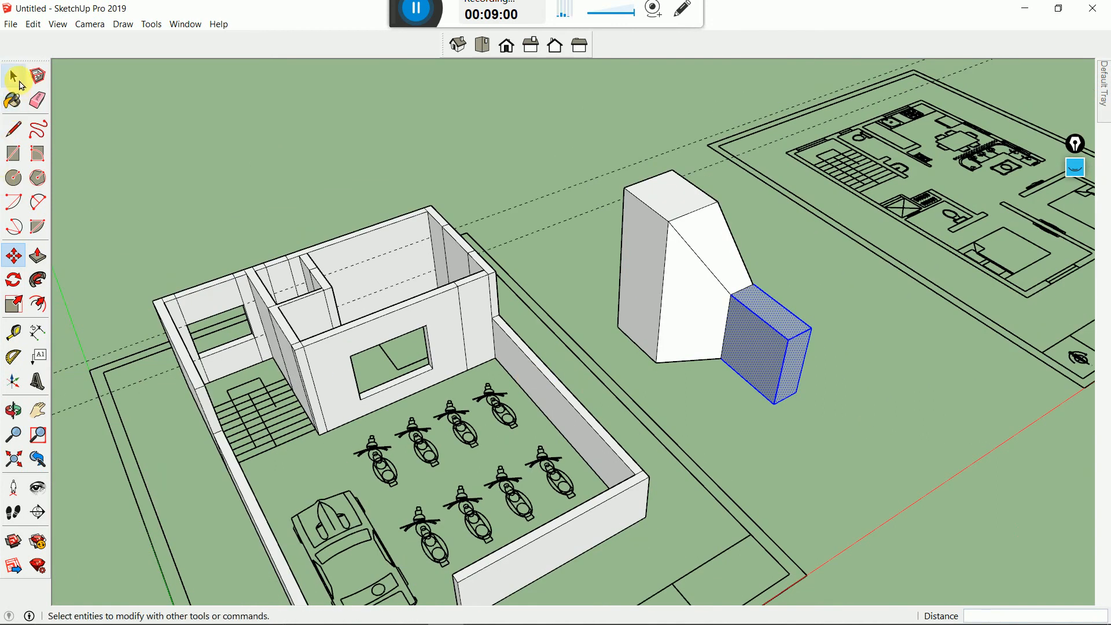
Select the wall group, compare it with the ungrouped boxes, and clear the selection
{"action": "left_click", "coordinate": [538, 528]}
{"action": "scroll", "coordinate": [468, 354], "scroll_direction": "down", "scroll_amount": 3}
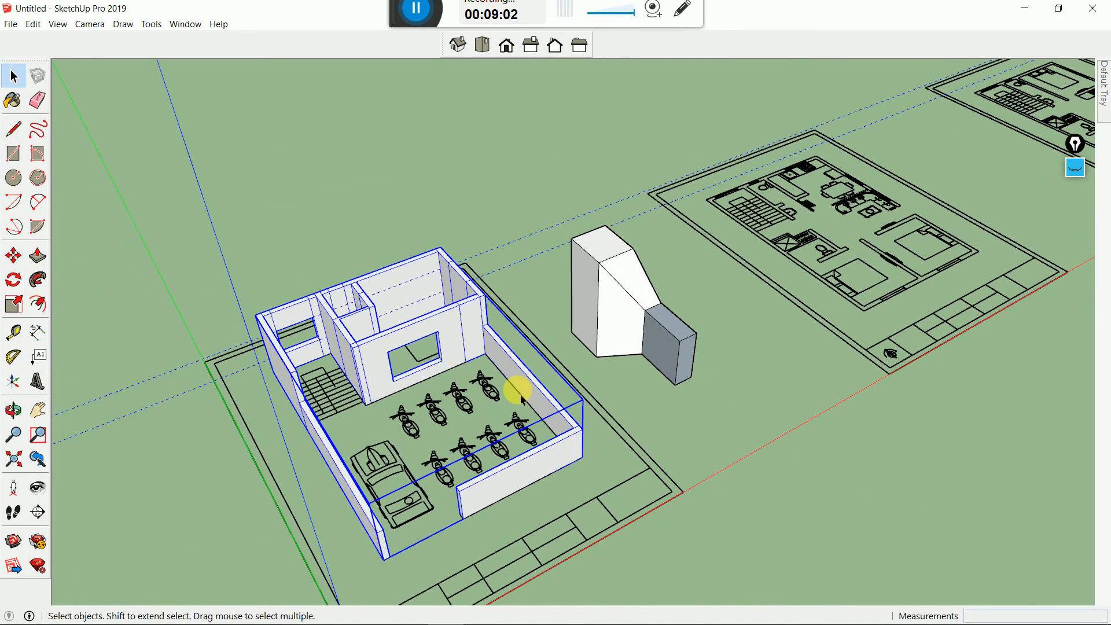
{"action": "middle_click_drag", "start_coordinate": [513, 384], "coordinate": [640, 293]}
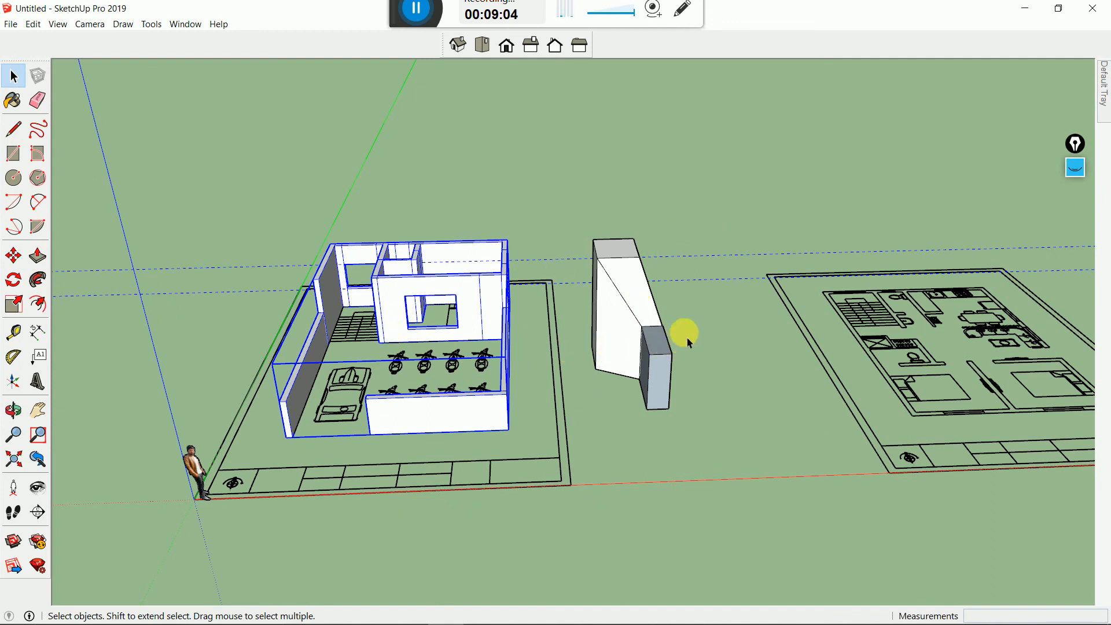
{"action": "left_click_drag", "start_coordinate": [689, 342], "coordinate": [648, 400]}
{"action": "left_click", "coordinate": [727, 357]}
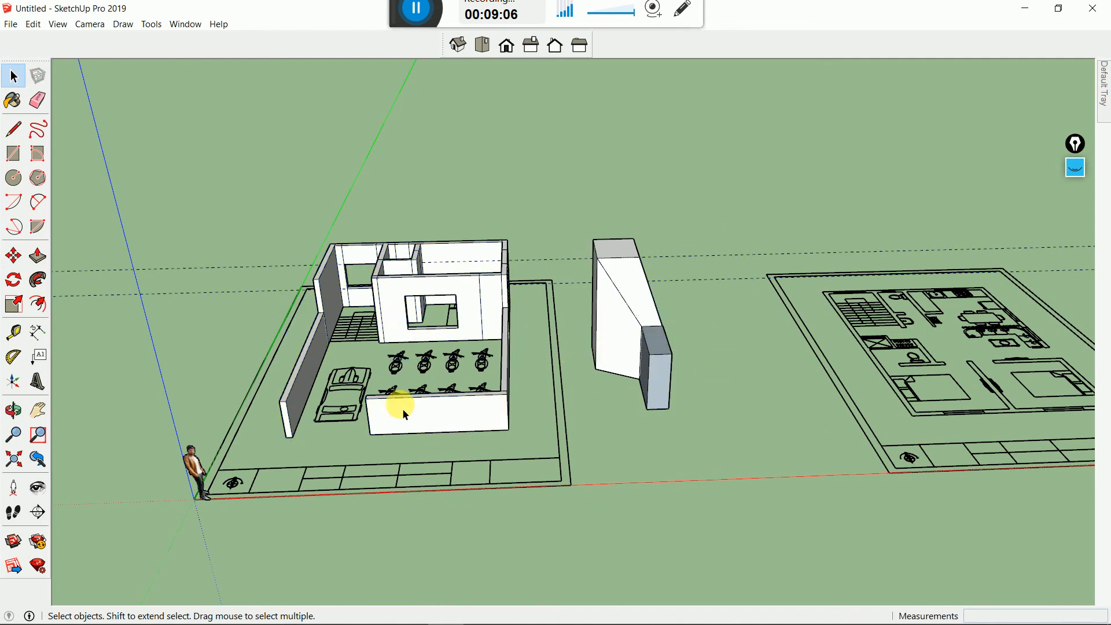
Draw a rectangle about 3' 6" by 2' 10" on the low front wall outside the closed group and pull it outward into a box
{"action": "scroll", "coordinate": [401, 407], "scroll_direction": "up", "scroll_amount": 2}
{"action": "left_click", "coordinate": [9, 152]}
{"action": "scroll", "coordinate": [392, 451], "scroll_direction": "up", "scroll_amount": 2}
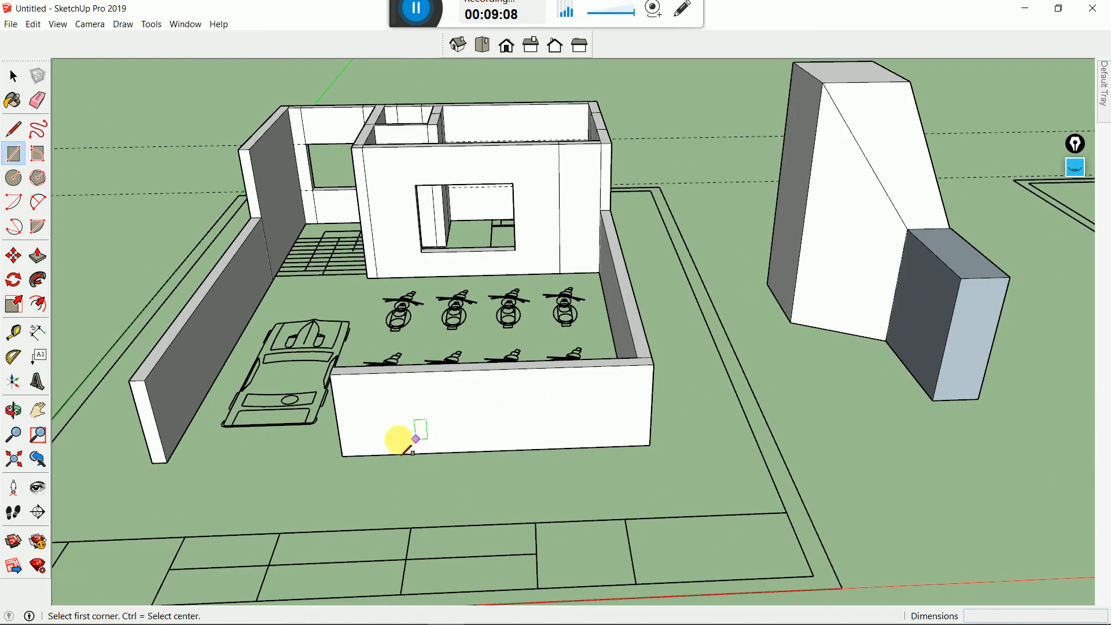
{"action": "left_click", "coordinate": [396, 454]}
{"action": "left_click", "coordinate": [462, 407]}
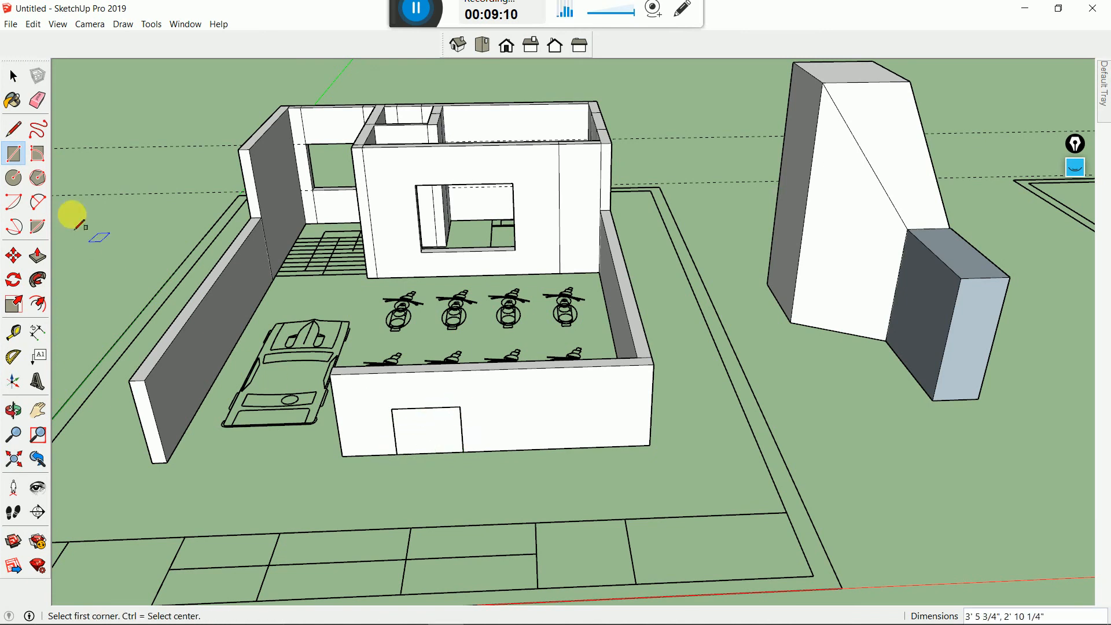
{"action": "left_click", "coordinate": [38, 255]}
{"action": "left_click", "coordinate": [432, 426]}
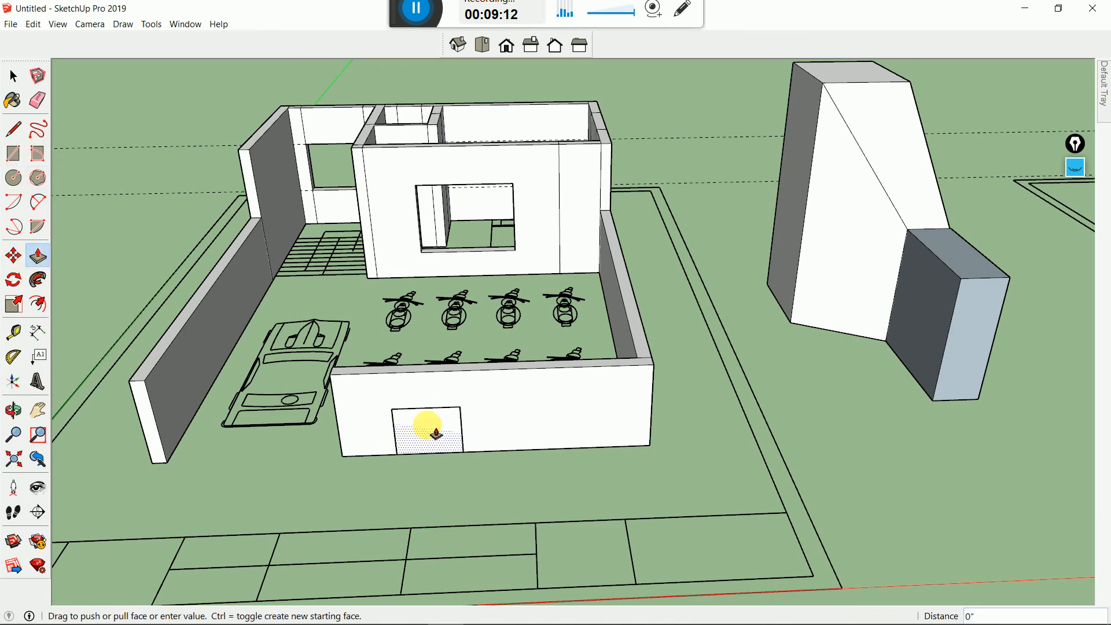
{"action": "left_click", "coordinate": [423, 469]}
Select the whole small box and move it about 5' 8" away from the front wall
{"action": "left_click", "coordinate": [13, 75]}
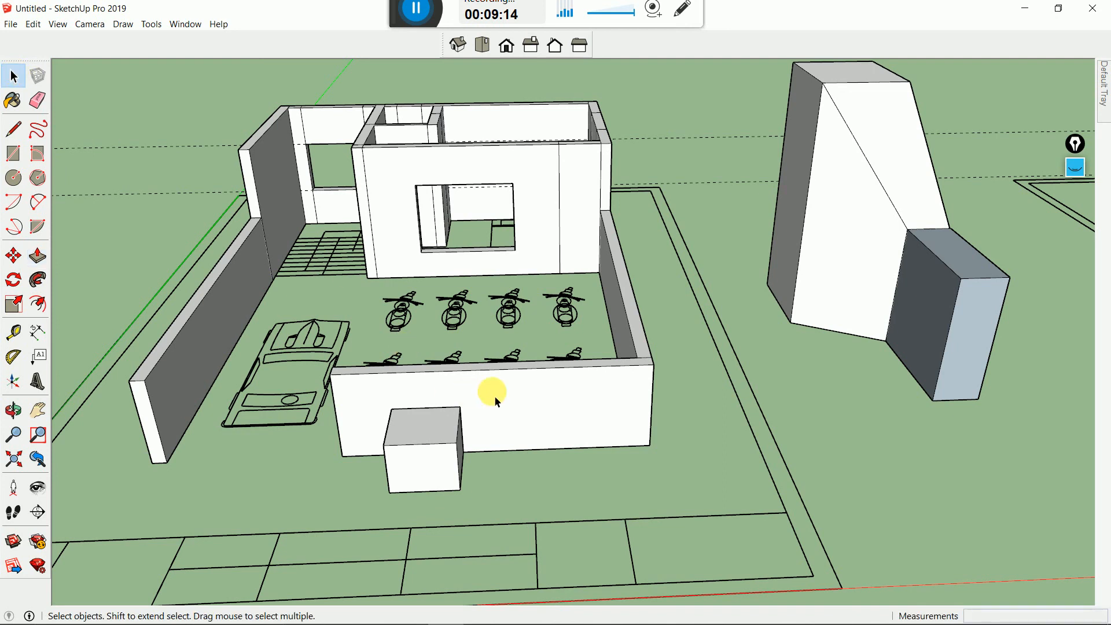
{"action": "triple_click", "coordinate": [407, 450]}
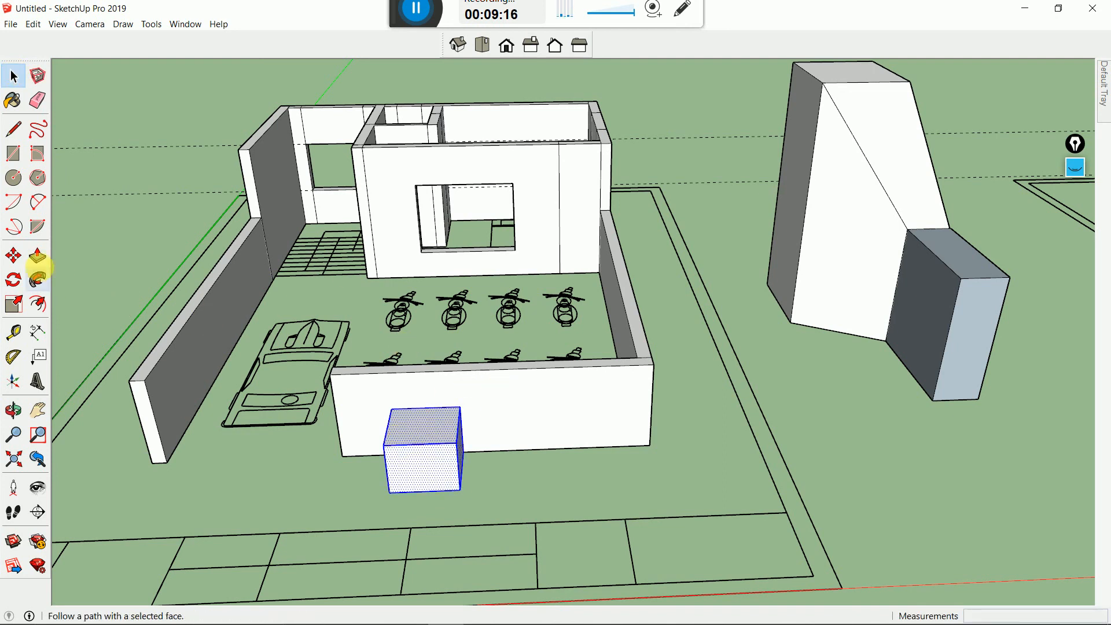
{"action": "left_click", "coordinate": [13, 255]}
{"action": "left_click", "coordinate": [534, 447]}
{"action": "left_click", "coordinate": [546, 513]}
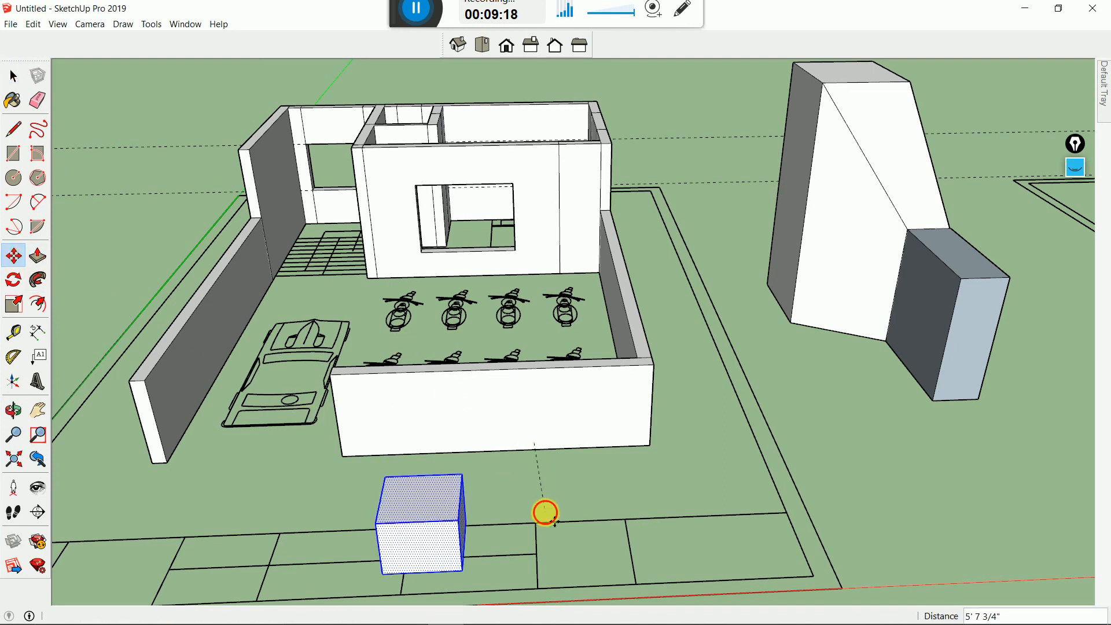
{"action": "middle_click_drag", "start_coordinate": [546, 514], "coordinate": [522, 433]}
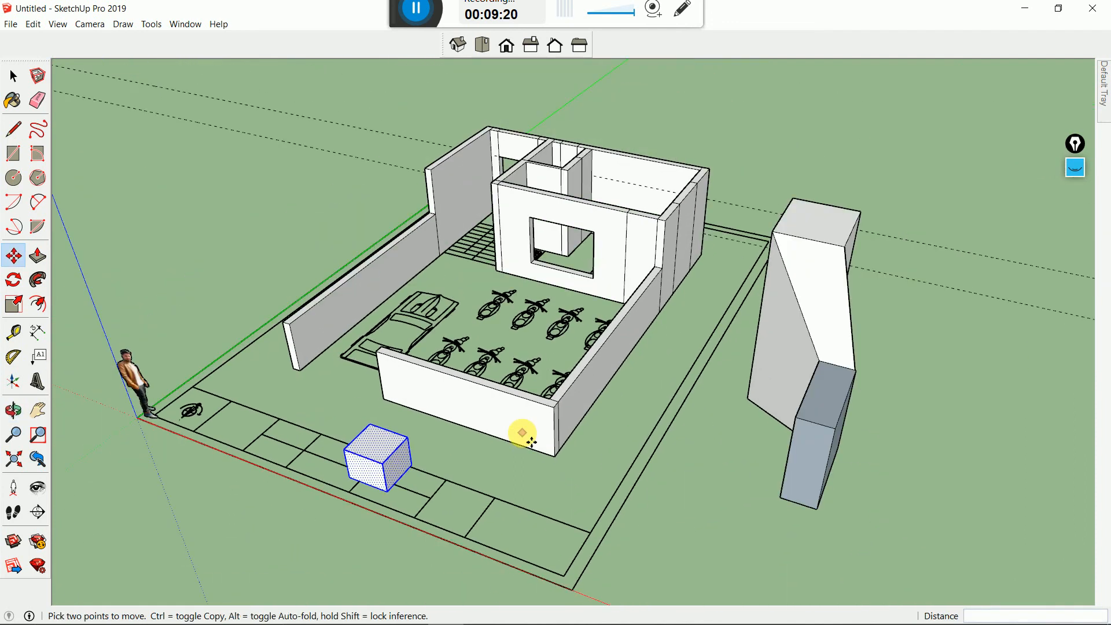
{"action": "left_click", "coordinate": [12, 77]}
{"action": "scroll", "coordinate": [423, 328], "scroll_direction": "down", "scroll_amount": 2}
{"action": "middle_click_drag", "start_coordinate": [413, 394], "coordinate": [539, 405]}
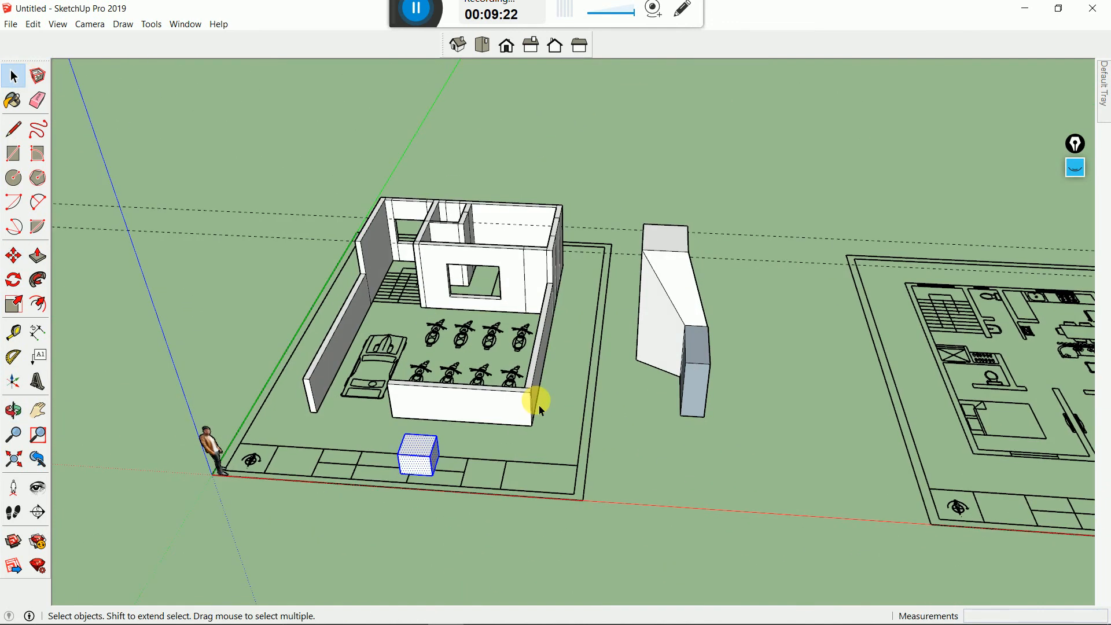
Undo the test boxes drawn at the low front wall and on the ground beside the house
{"action": "key", "text": "ctrl+z"}
{"action": "key", "text": "ctrl+z"}
{"action": "key", "text": "ctrl+z"}
{"action": "key", "text": "ctrl+z"}
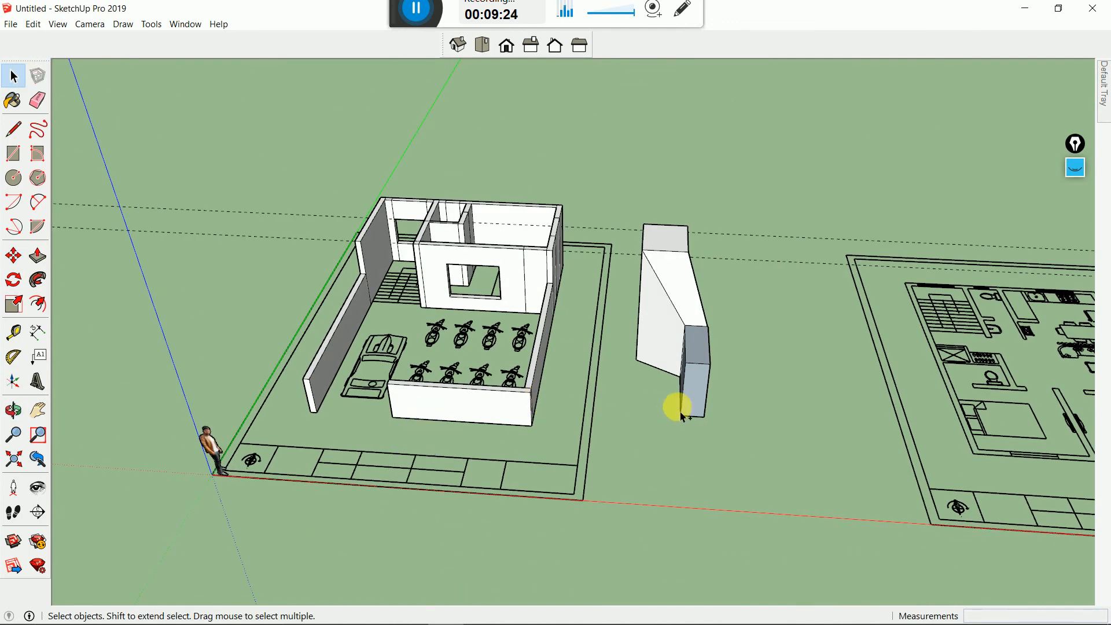
{"action": "key", "text": "ctrl+z"}
{"action": "key", "text": "ctrl+z"}
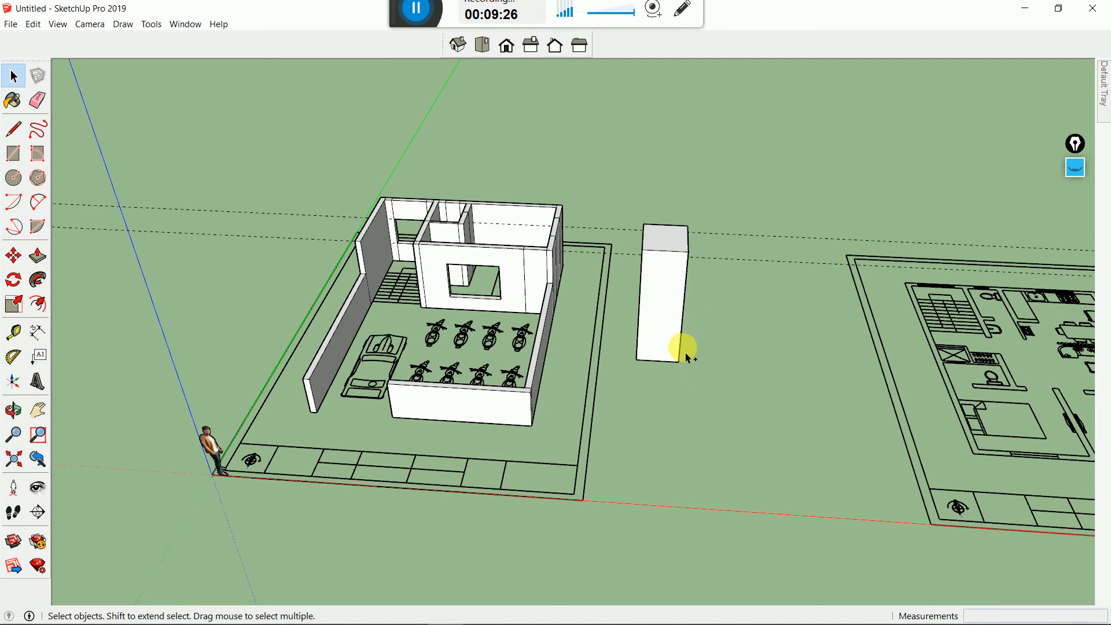
{"action": "scroll", "coordinate": [636, 342], "scroll_direction": "down", "scroll_amount": 3}
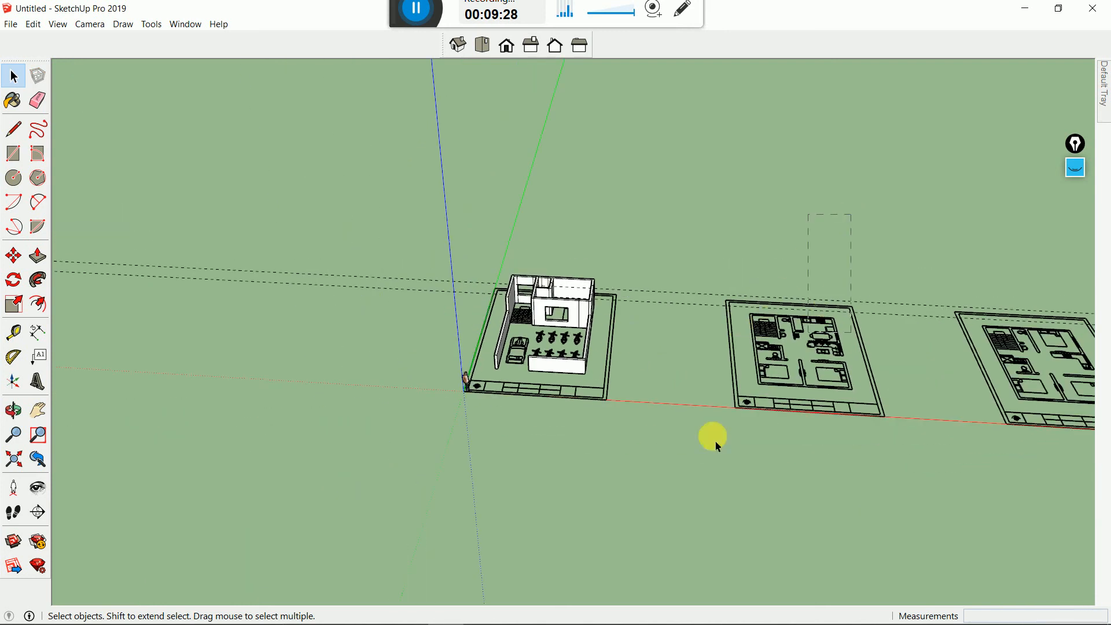
Delete all the modelled walls, plans and guides from the model
{"action": "key", "text": "ctrl+a"}
{"action": "key", "text": "Delete"}
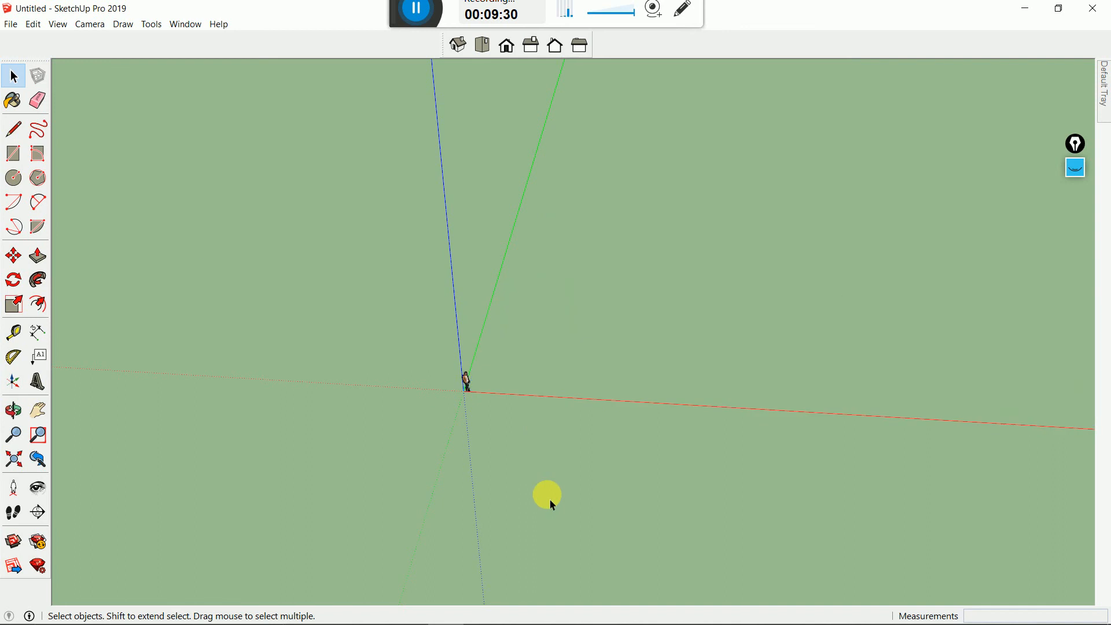
{"action": "scroll", "coordinate": [559, 385], "scroll_direction": "up", "scroll_amount": 3}
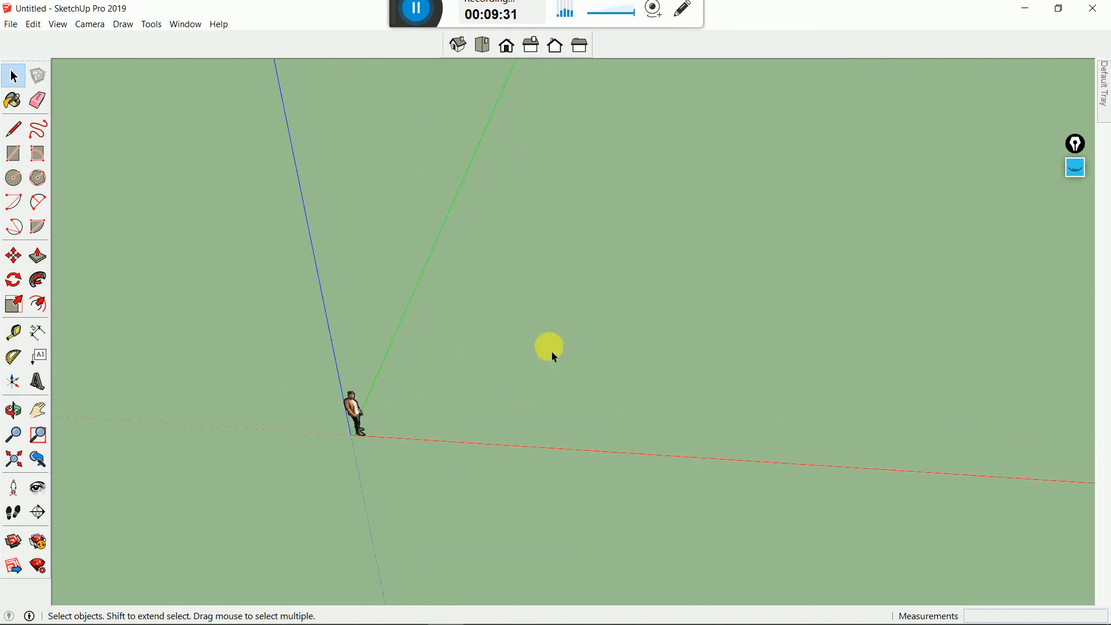
Import the AutoCAD file skp again, close the import results, and fit the plans in view
{"action": "left_click", "coordinate": [13, 27]}
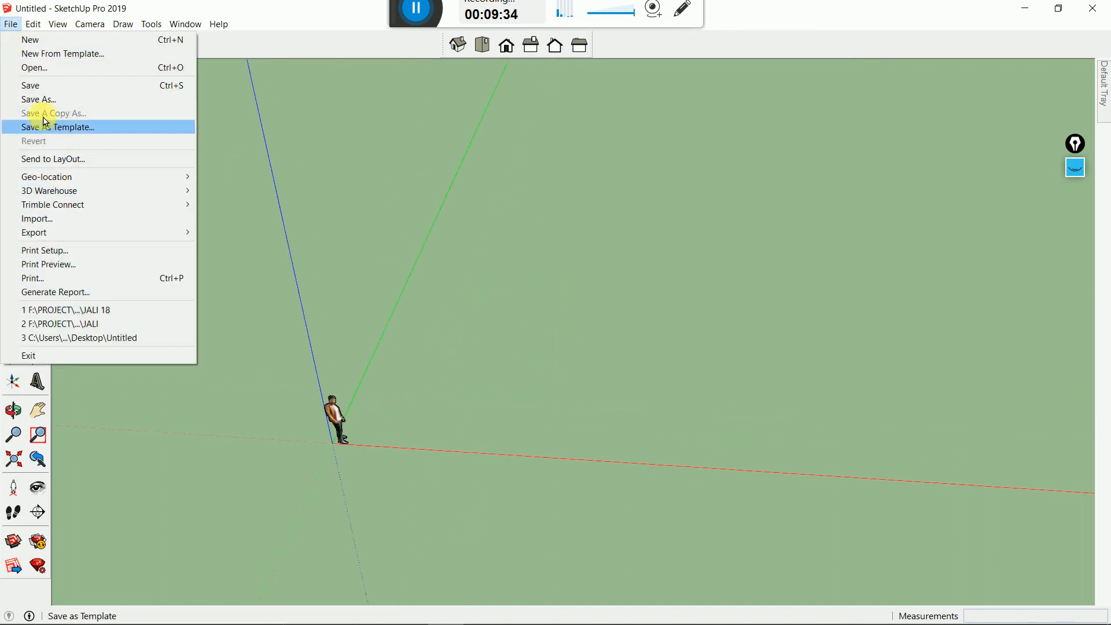
{"action": "left_click", "coordinate": [40, 218]}
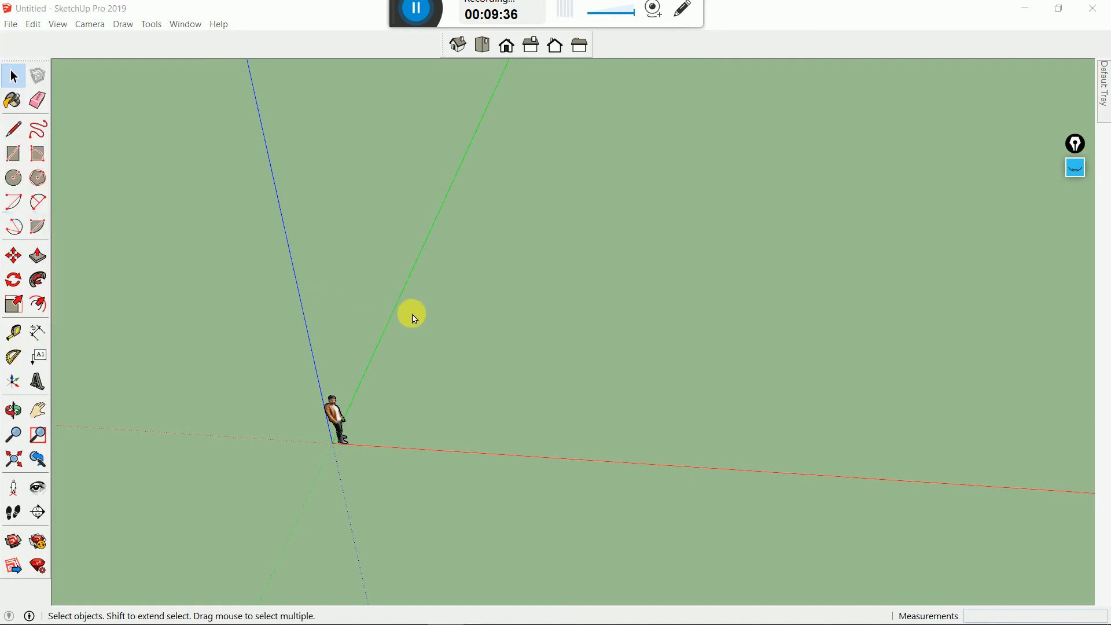
{"action": "left_click", "coordinate": [248, 173]}
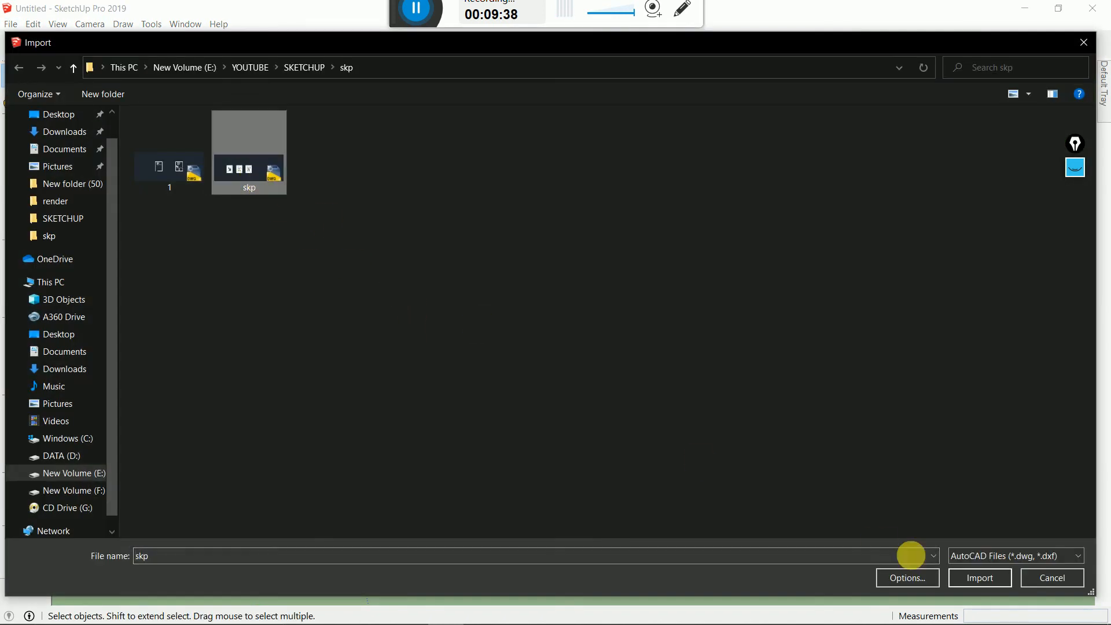
{"action": "left_click", "coordinate": [959, 583]}
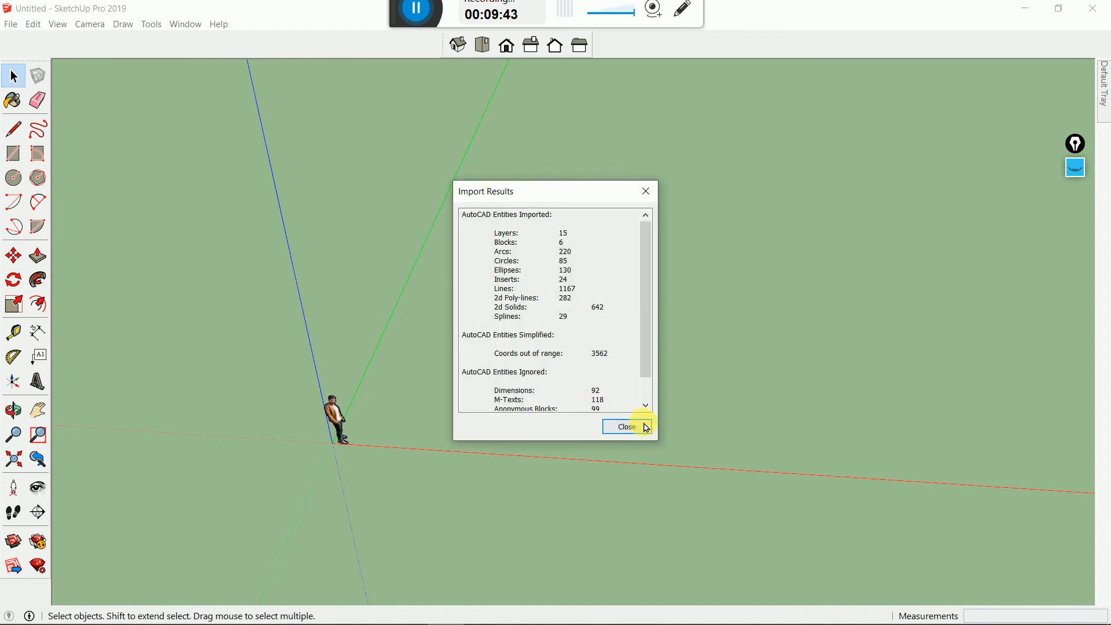
{"action": "left_click", "coordinate": [621, 427]}
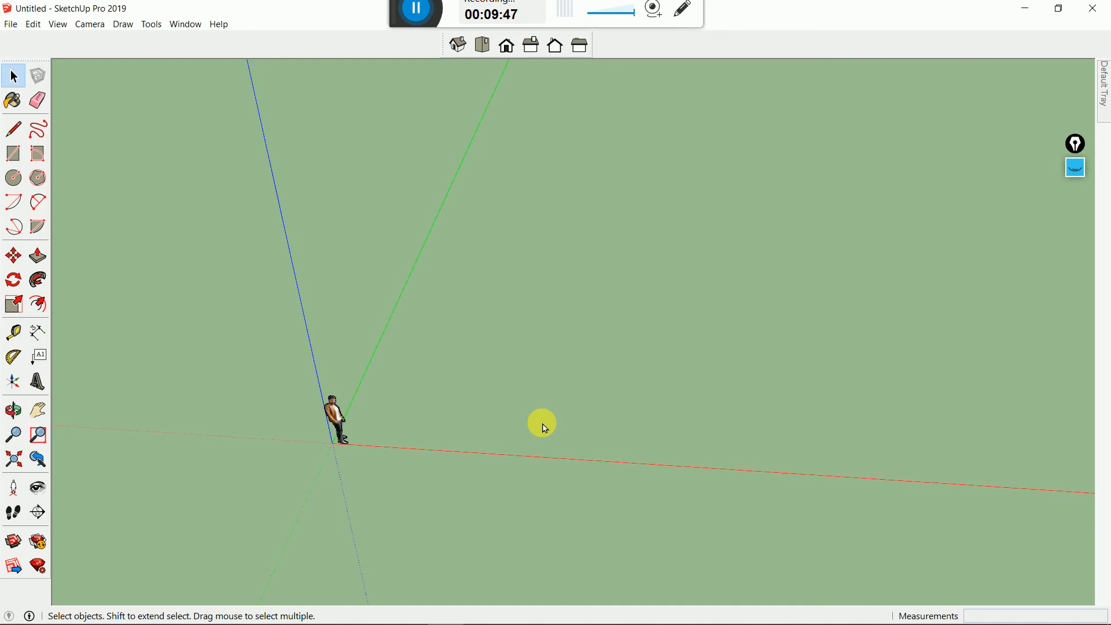
{"action": "key", "text": "shift+z"}
{"action": "scroll", "coordinate": [564, 381], "scroll_direction": "down", "scroll_amount": 2}
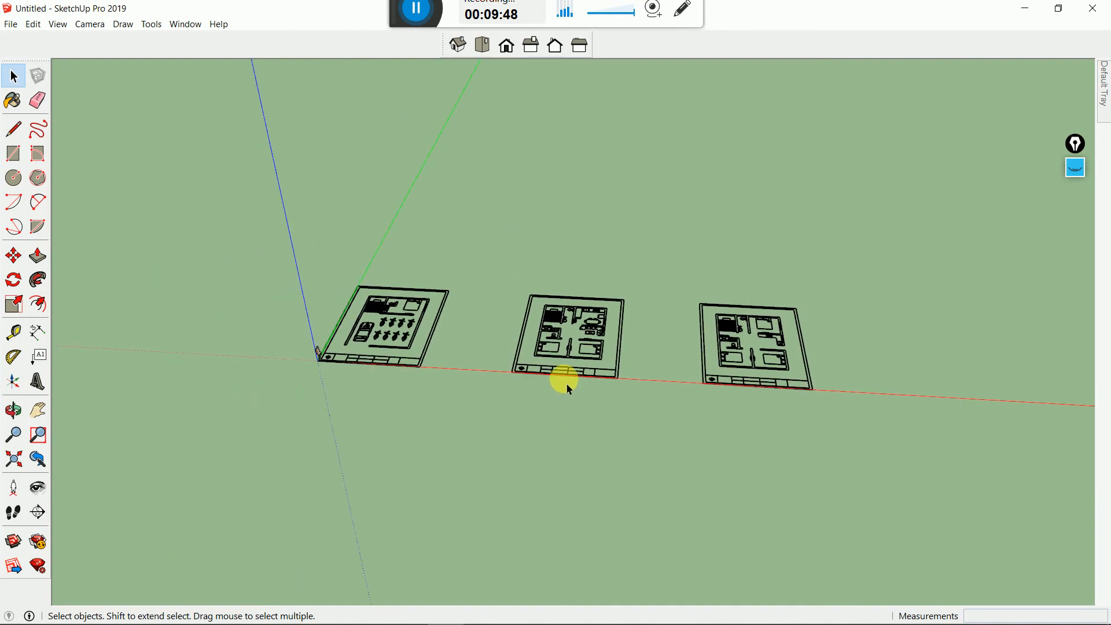
Select the imported plans, clear the selection, and open their group for editing
{"action": "scroll", "coordinate": [371, 301], "scroll_direction": "up", "scroll_amount": 6}
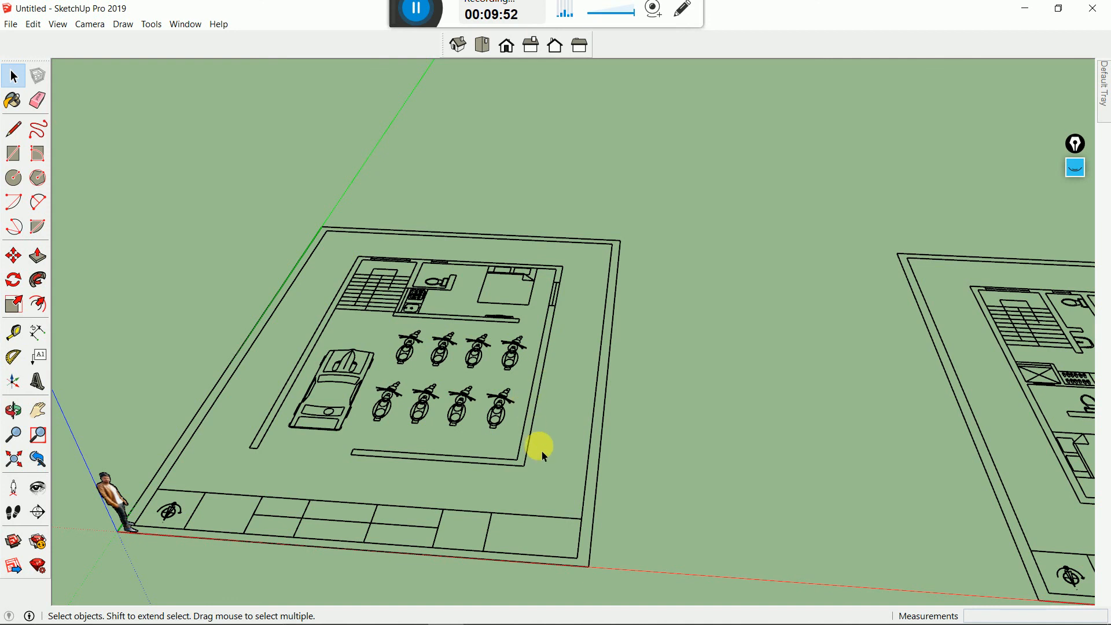
{"action": "scroll", "coordinate": [482, 448], "scroll_direction": "down", "scroll_amount": 2}
{"action": "left_click_drag", "start_coordinate": [503, 386], "coordinate": [434, 389]}
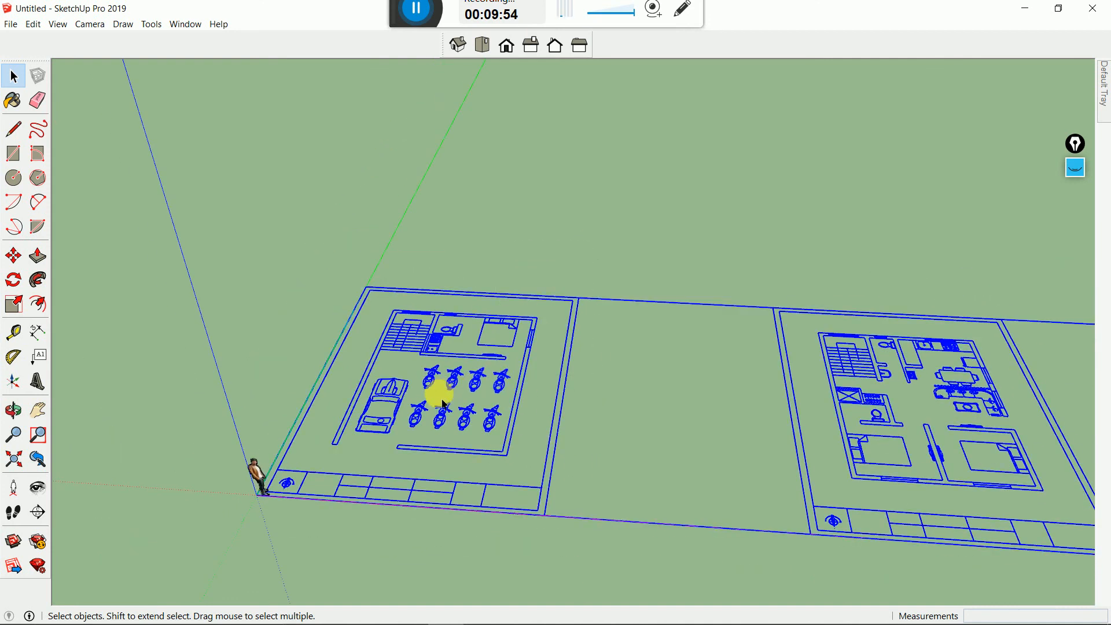
{"action": "scroll", "coordinate": [521, 447], "scroll_direction": "down", "scroll_amount": 2}
{"action": "scroll", "coordinate": [476, 458], "scroll_direction": "up", "scroll_amount": 2}
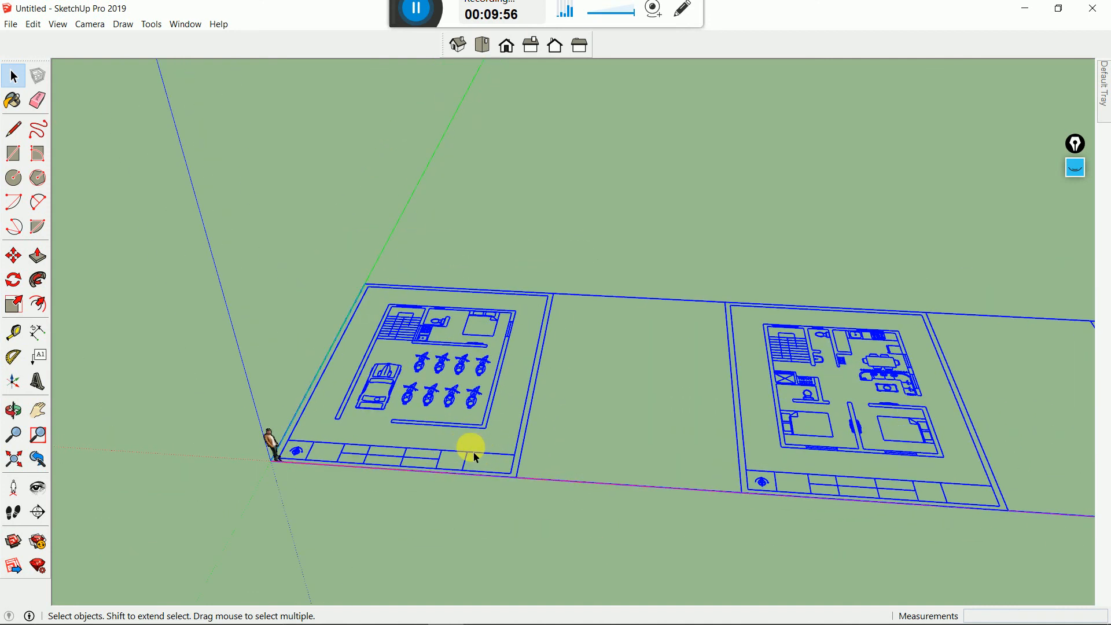
{"action": "left_click", "coordinate": [543, 541]}
{"action": "double_click", "coordinate": [438, 384]}
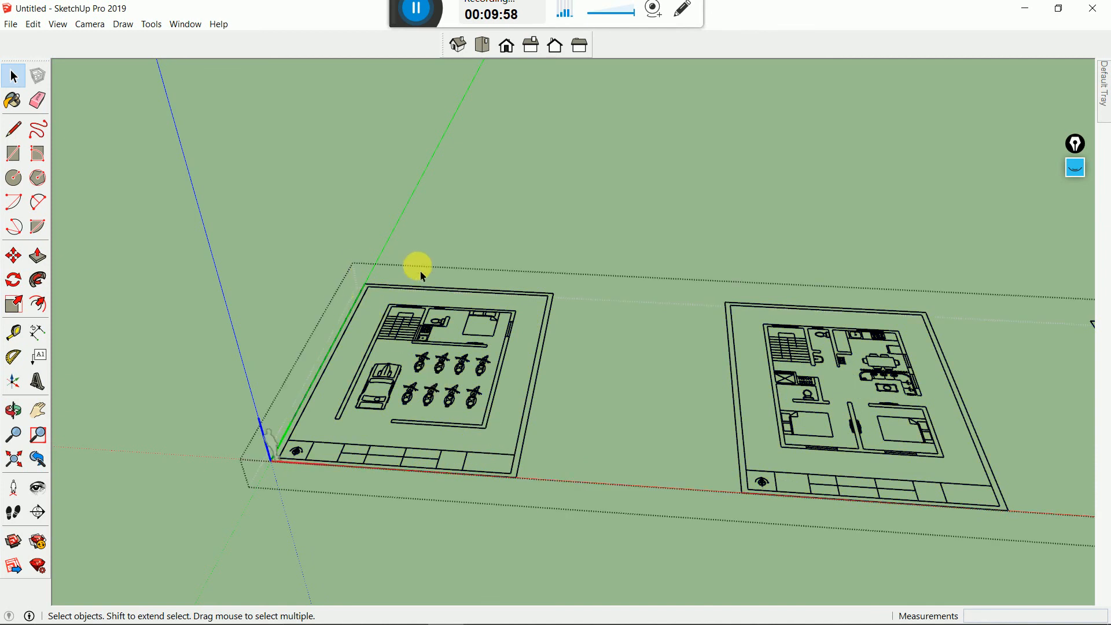
Draw a rectangle over the ground-floor plan between diagonally opposite outer wall corners to create faces
{"action": "scroll", "coordinate": [423, 276], "scroll_direction": "up", "scroll_amount": 2}
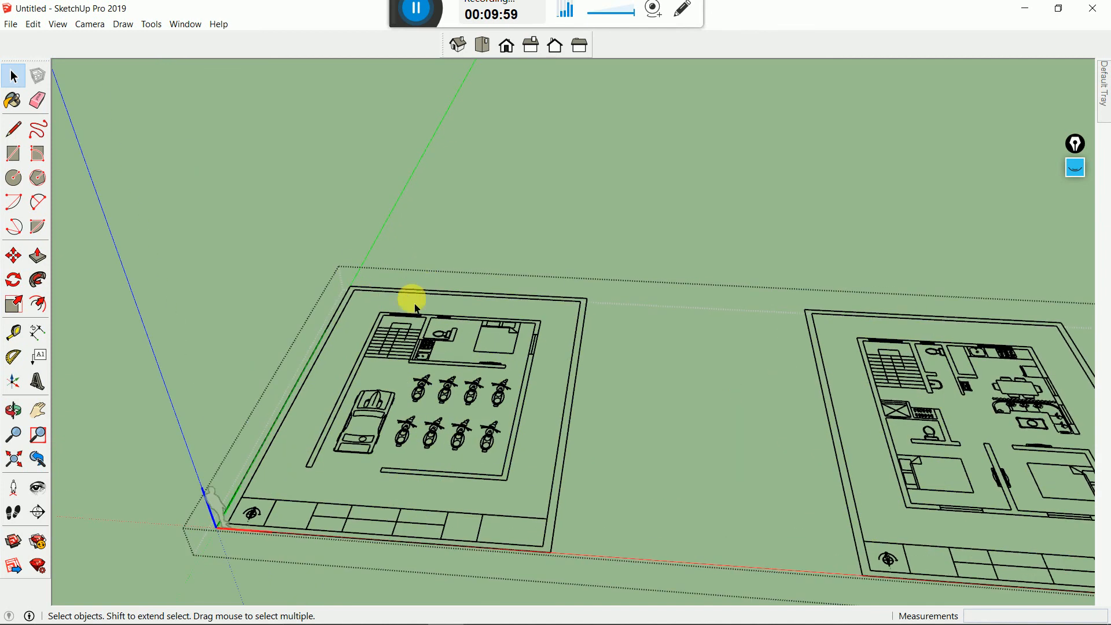
{"action": "left_click", "coordinate": [14, 153]}
{"action": "scroll", "coordinate": [319, 454], "scroll_direction": "up", "scroll_amount": 1}
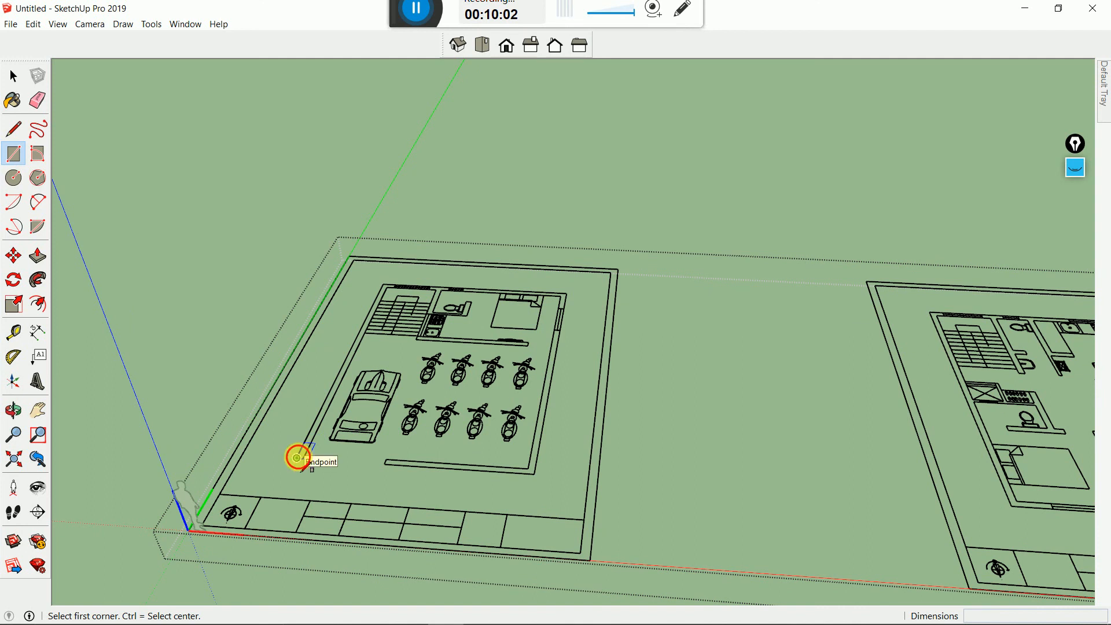
{"action": "left_click", "coordinate": [296, 458]}
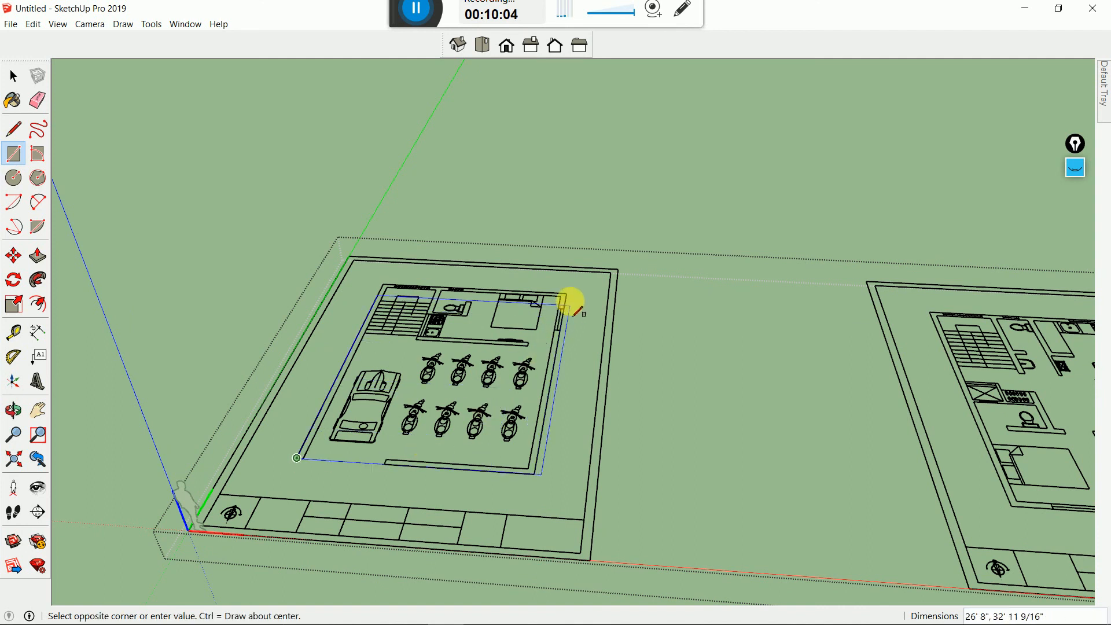
{"action": "left_click", "coordinate": [567, 293]}
Draw a 26' by 35' rectangle over the middle floor plan between diagonally opposite outer wall corners
{"action": "scroll", "coordinate": [255, 474], "scroll_direction": "down", "scroll_amount": 3}
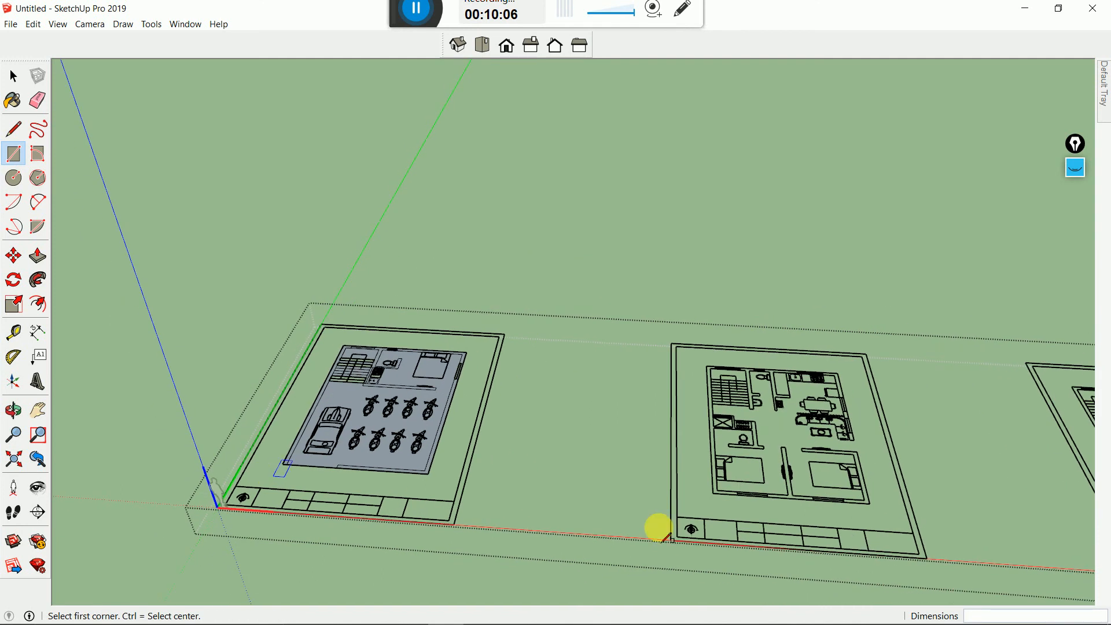
{"action": "scroll", "coordinate": [792, 541], "scroll_direction": "up", "scroll_amount": 2}
{"action": "scroll", "coordinate": [723, 514], "scroll_direction": "up", "scroll_amount": 2}
{"action": "left_click", "coordinate": [638, 456]}
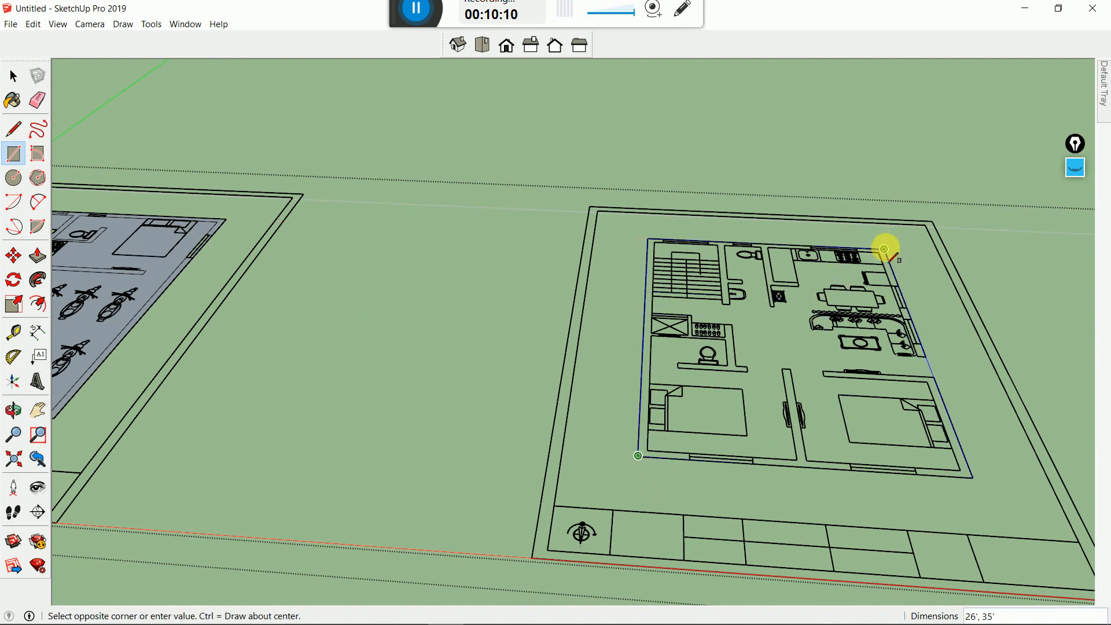
{"action": "left_click", "coordinate": [884, 249]}
{"action": "scroll", "coordinate": [173, 340], "scroll_direction": "down", "scroll_amount": 3}
{"action": "scroll", "coordinate": [422, 156], "scroll_direction": "down", "scroll_amount": 3}
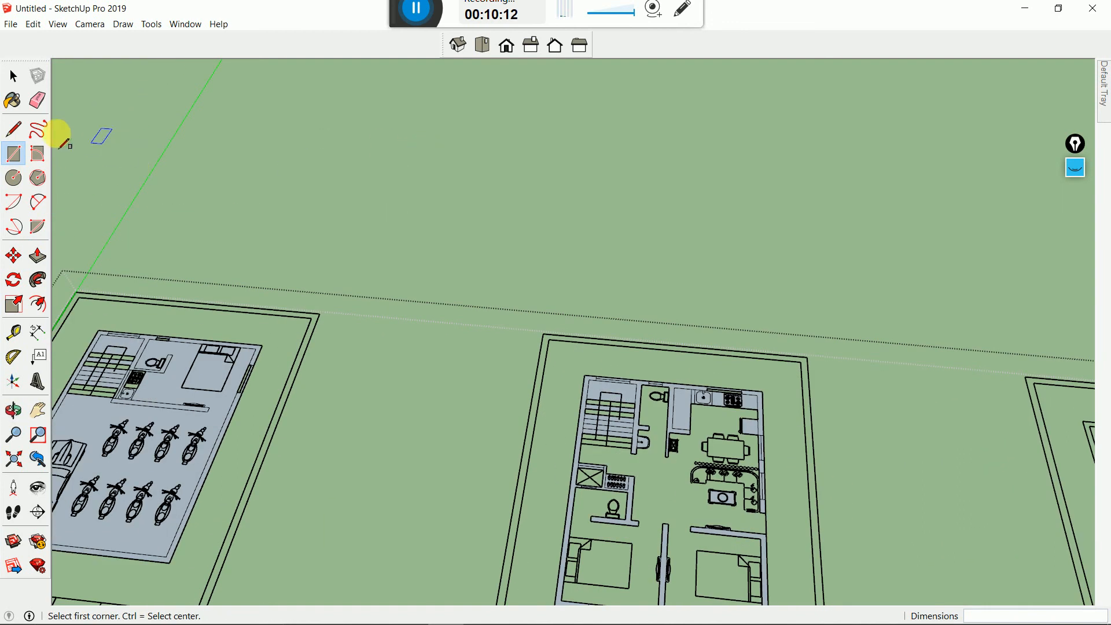
Delete the large floor face inside the ground-floor plan, keeping the wall faces
{"action": "left_click", "coordinate": [15, 129]}
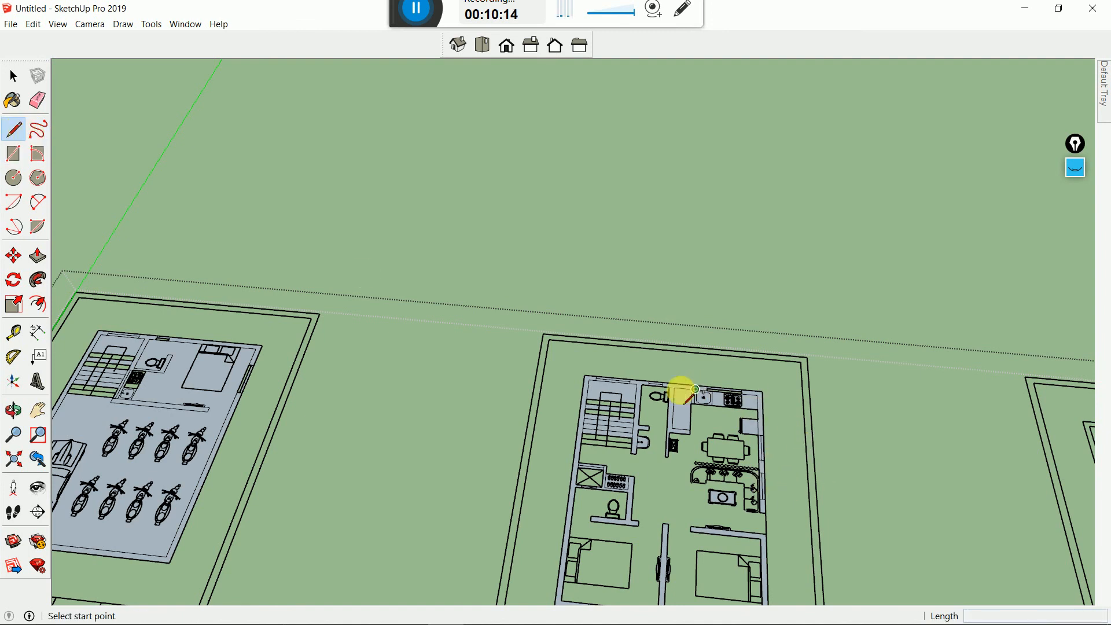
{"action": "scroll", "coordinate": [458, 235], "scroll_direction": "down", "scroll_amount": 3}
{"action": "left_click", "coordinate": [14, 76]}
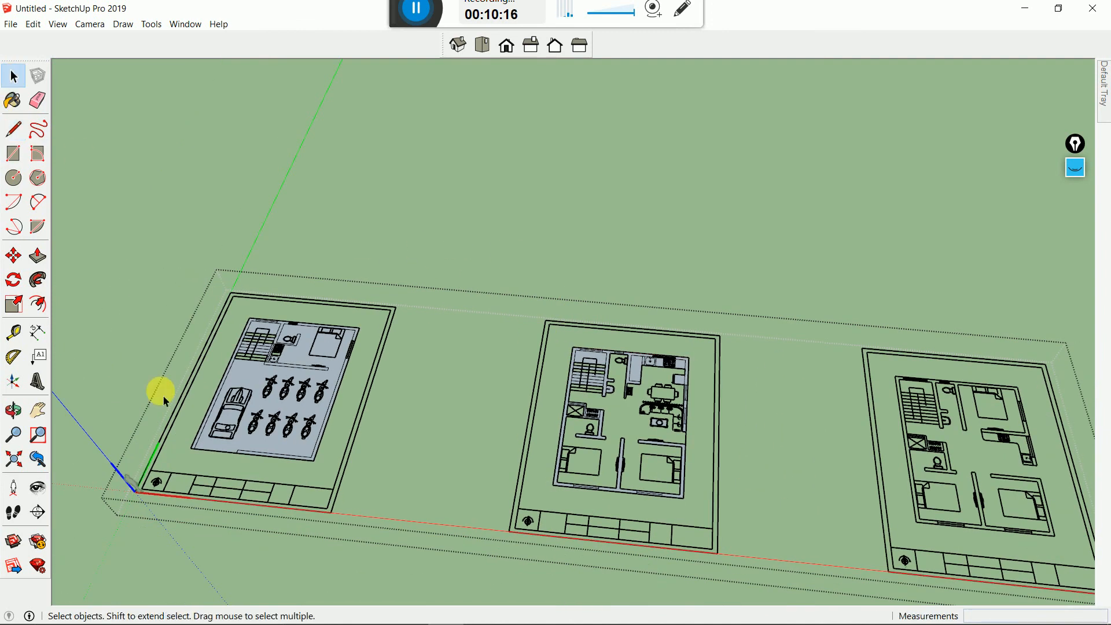
{"action": "scroll", "coordinate": [214, 428], "scroll_direction": "up", "scroll_amount": 3}
{"action": "scroll", "coordinate": [237, 452], "scroll_direction": "up", "scroll_amount": 2}
{"action": "scroll", "coordinate": [217, 307], "scroll_direction": "up", "scroll_amount": 1}
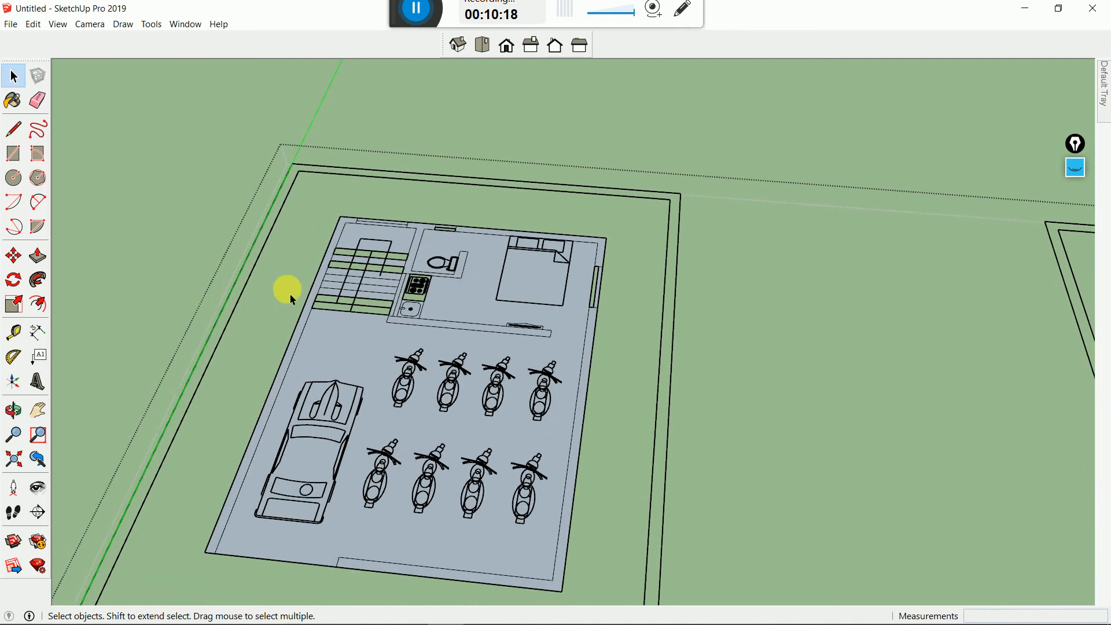
{"action": "scroll", "coordinate": [320, 286], "scroll_direction": "up", "scroll_amount": 2}
{"action": "scroll", "coordinate": [644, 300], "scroll_direction": "down", "scroll_amount": 4}
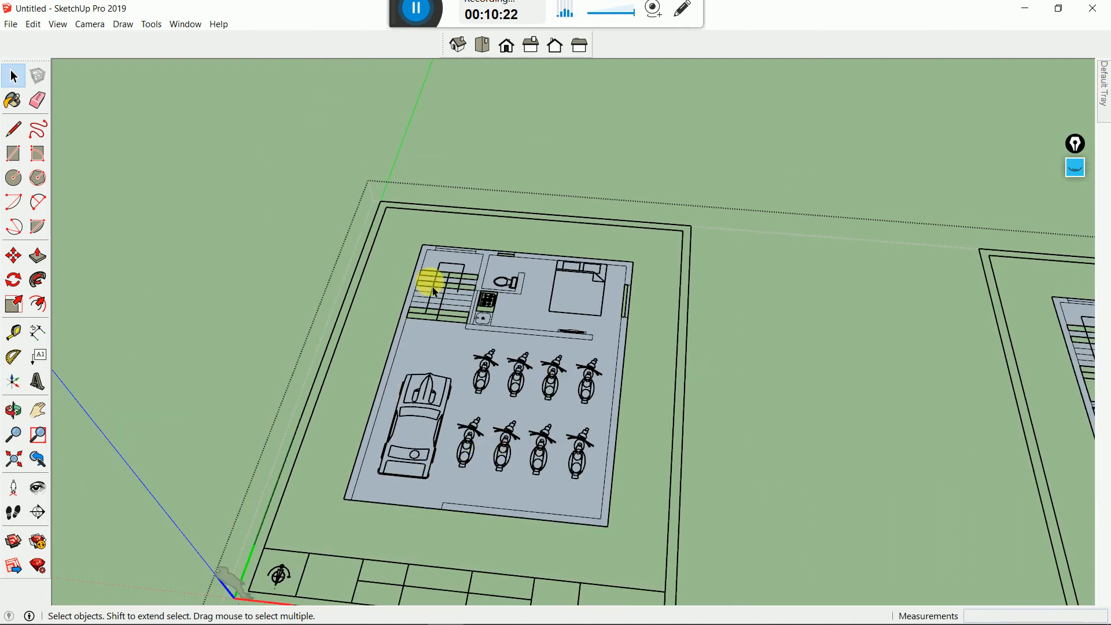
{"action": "left_click", "coordinate": [484, 469]}
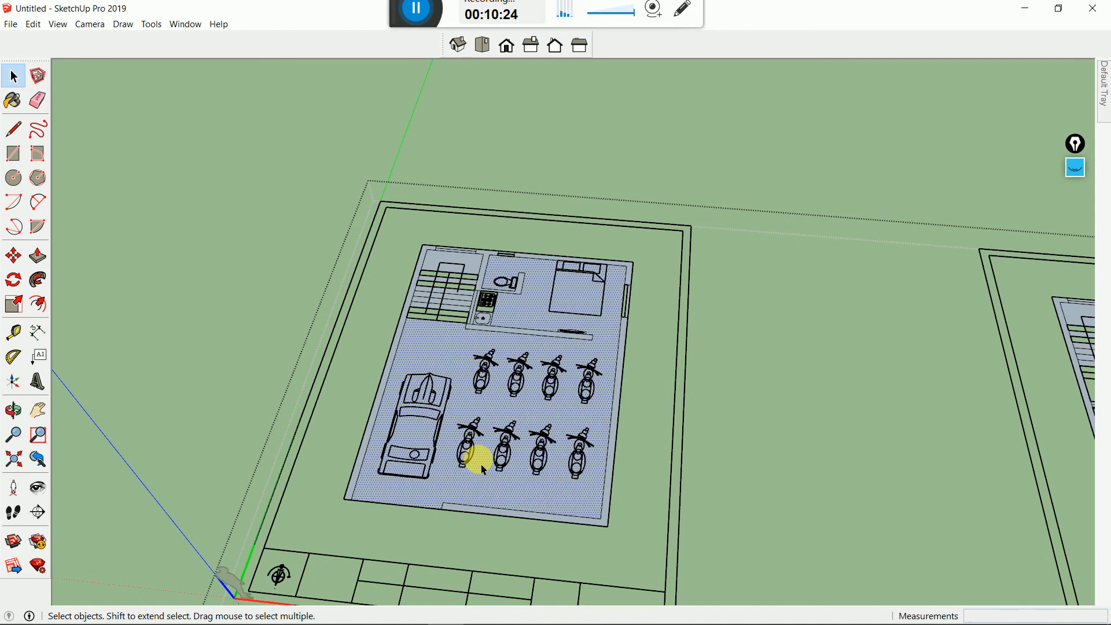
{"action": "key", "text": "Delete"}
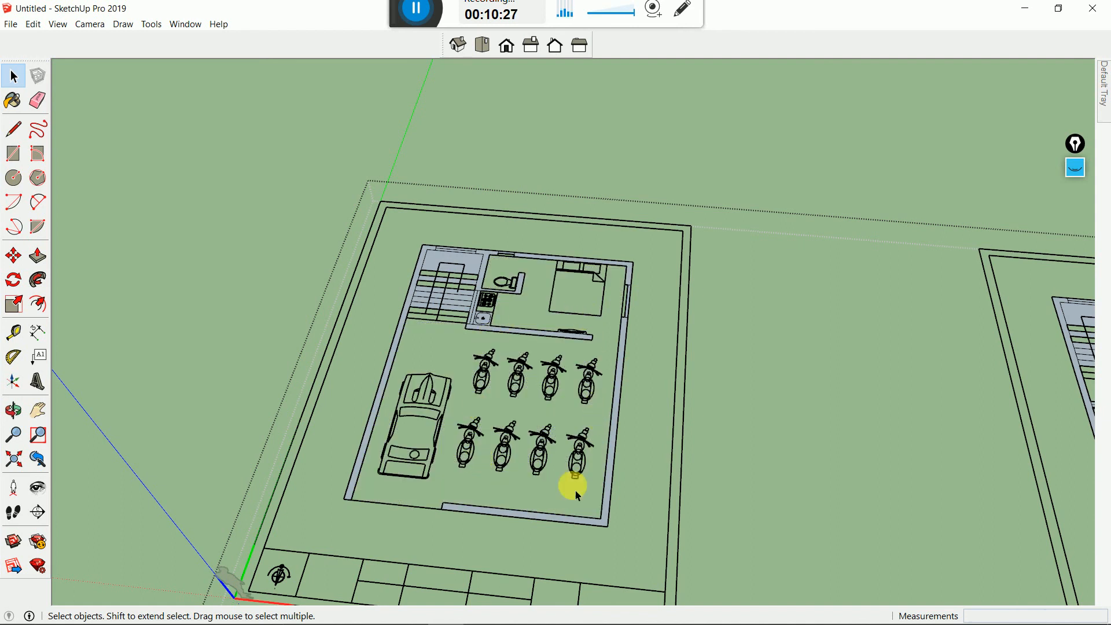
Examine the wall faces and remaining infill around the staircase, toilet, kitchen and bedroom of the ground-floor plan
{"action": "scroll", "coordinate": [615, 315], "scroll_direction": "up", "scroll_amount": 6}
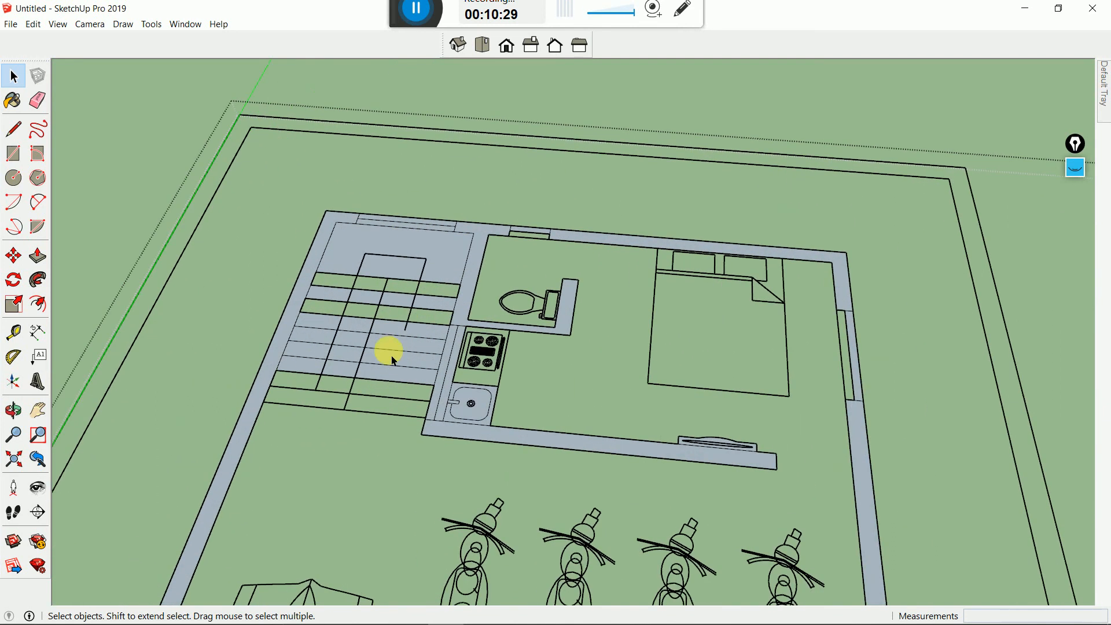
{"action": "scroll", "coordinate": [492, 413], "scroll_direction": "up", "scroll_amount": 2}
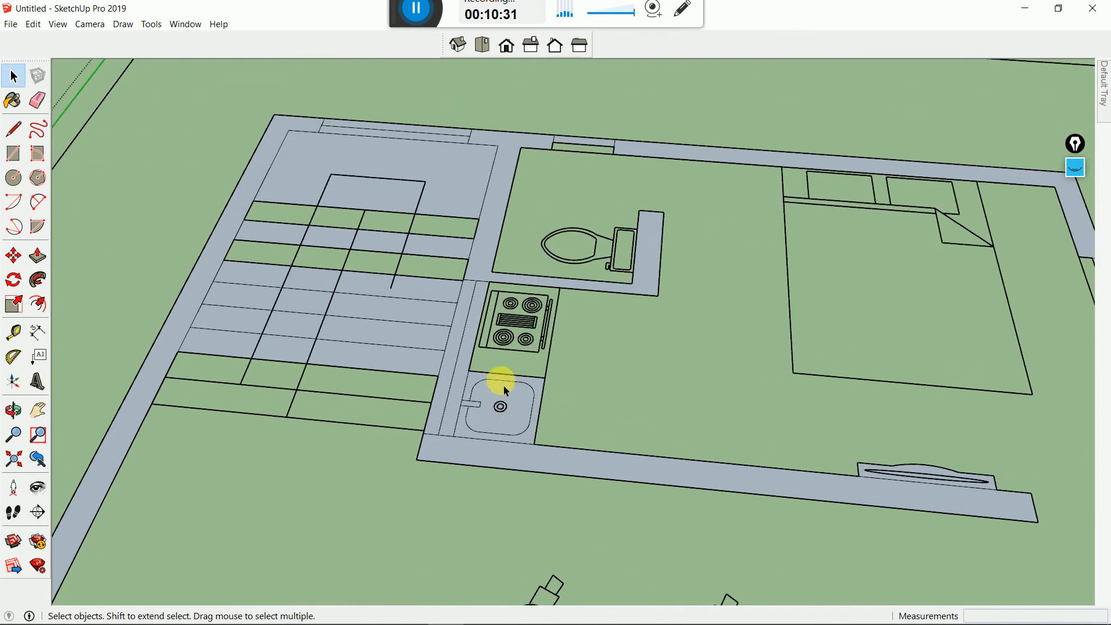
{"action": "scroll", "coordinate": [518, 419], "scroll_direction": "down", "scroll_amount": 3}
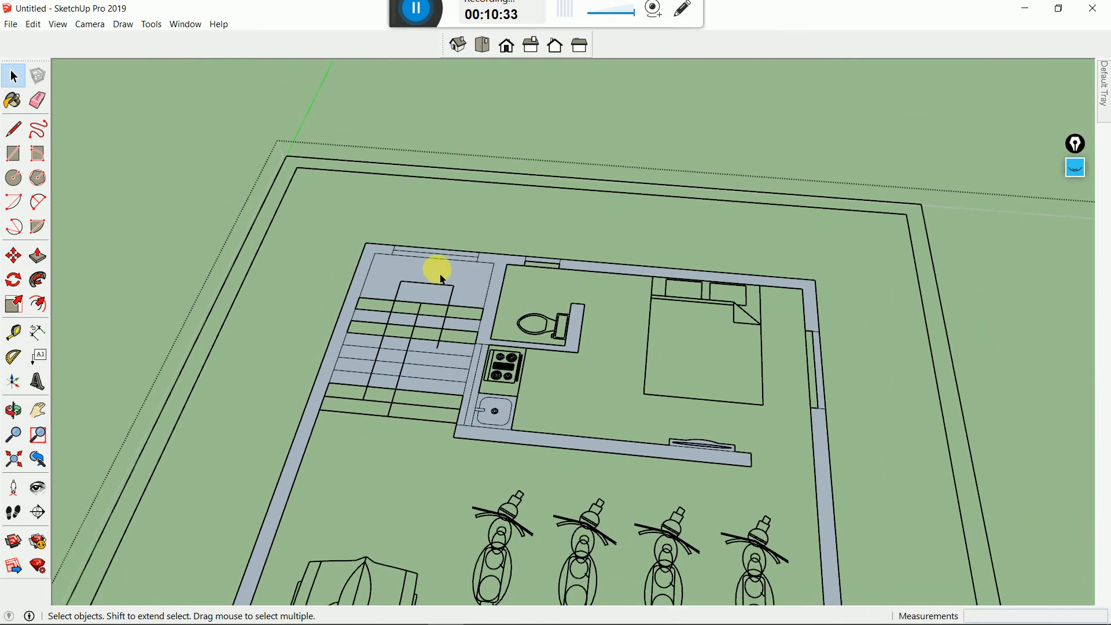
{"action": "scroll", "coordinate": [595, 367], "scroll_direction": "down", "scroll_amount": 2}
{"action": "scroll", "coordinate": [669, 359], "scroll_direction": "up", "scroll_amount": 5}
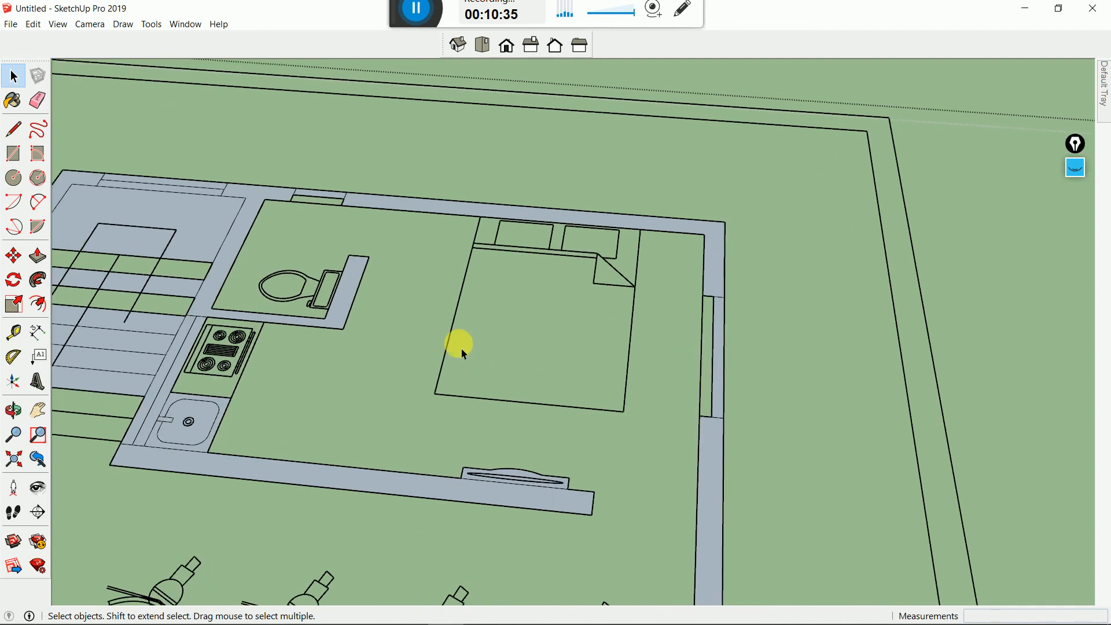
{"action": "scroll", "coordinate": [463, 353], "scroll_direction": "down", "scroll_amount": 10}
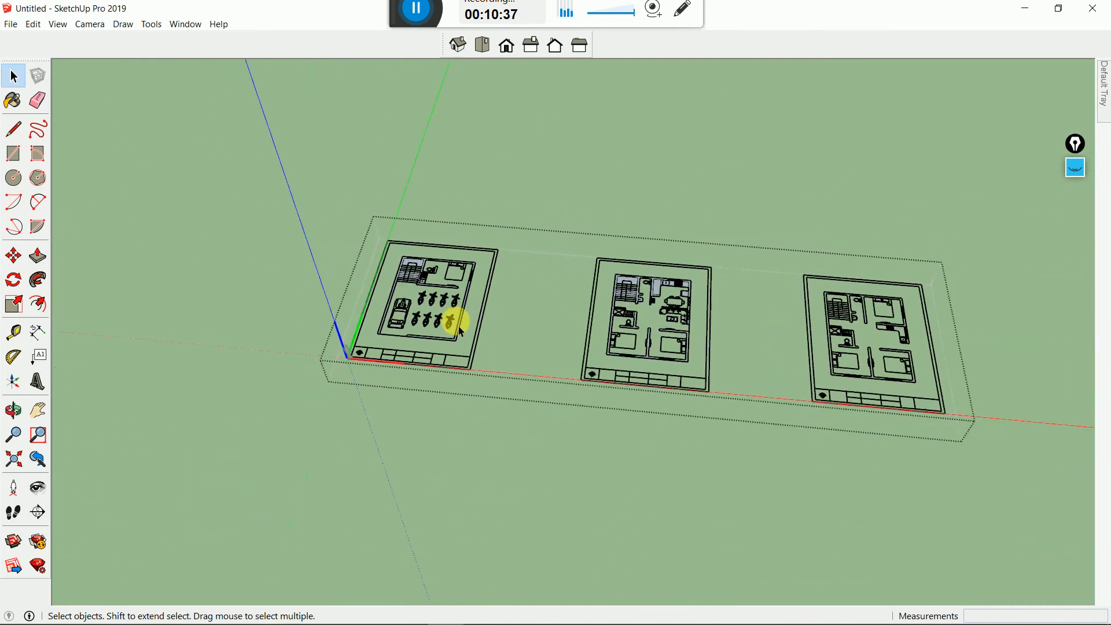
{"action": "scroll", "coordinate": [451, 277], "scroll_direction": "up", "scroll_amount": 5}
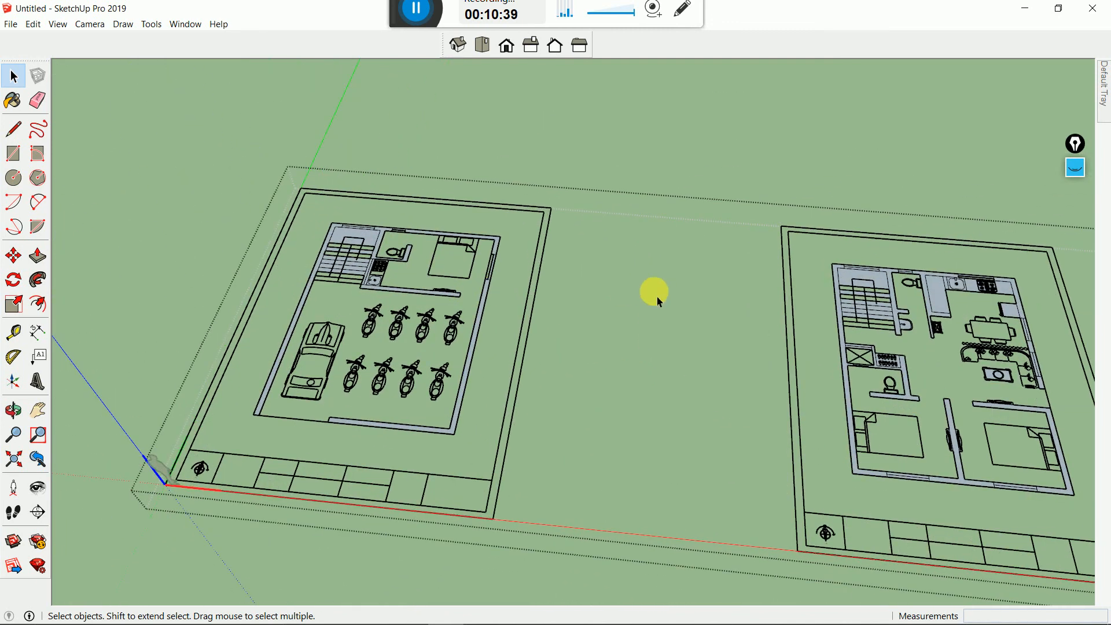
Draw a diagonal line about 5' long across the window opening in the bedroom's side wall to fill its missing face
{"action": "scroll", "coordinate": [509, 246], "scroll_direction": "up", "scroll_amount": 6}
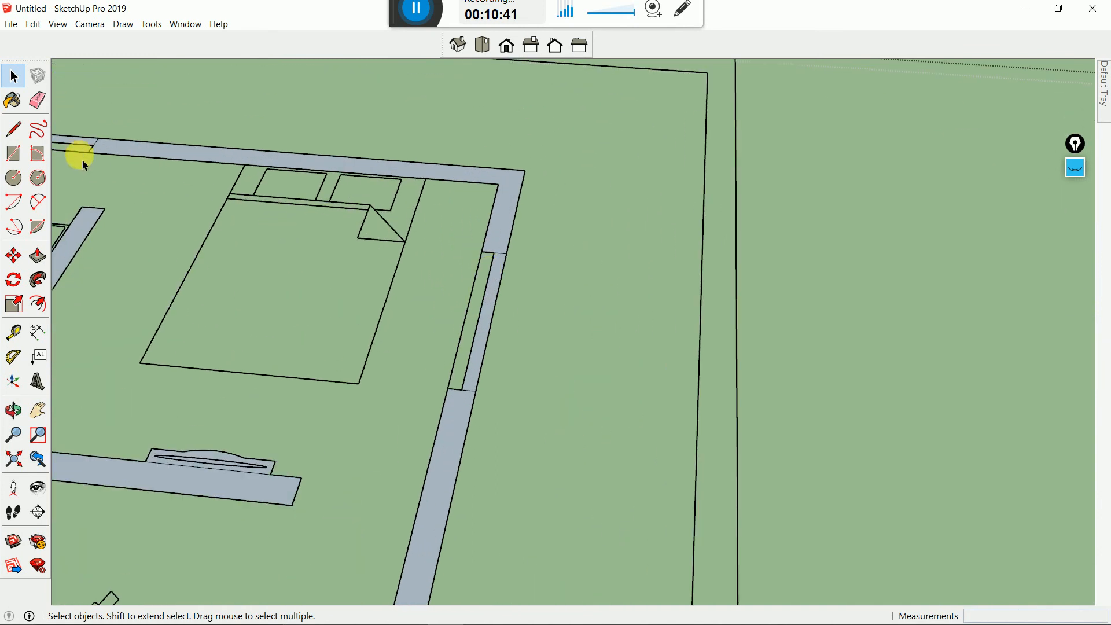
{"action": "left_click", "coordinate": [14, 129]}
{"action": "scroll", "coordinate": [493, 238], "scroll_direction": "up", "scroll_amount": 2}
{"action": "left_click", "coordinate": [479, 254]}
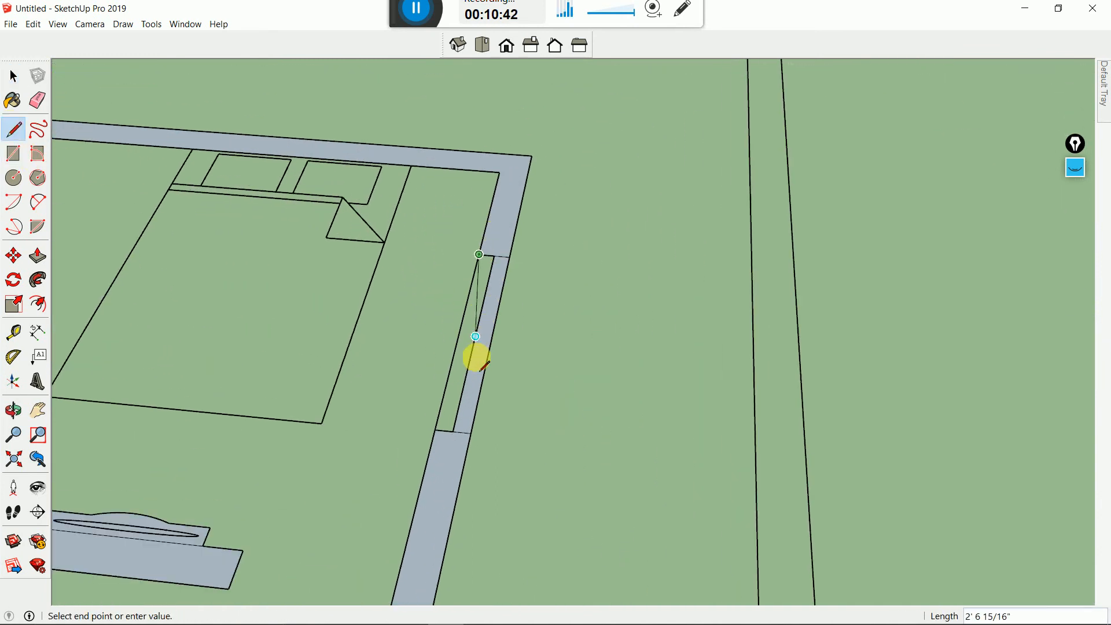
{"action": "left_click", "coordinate": [453, 431]}
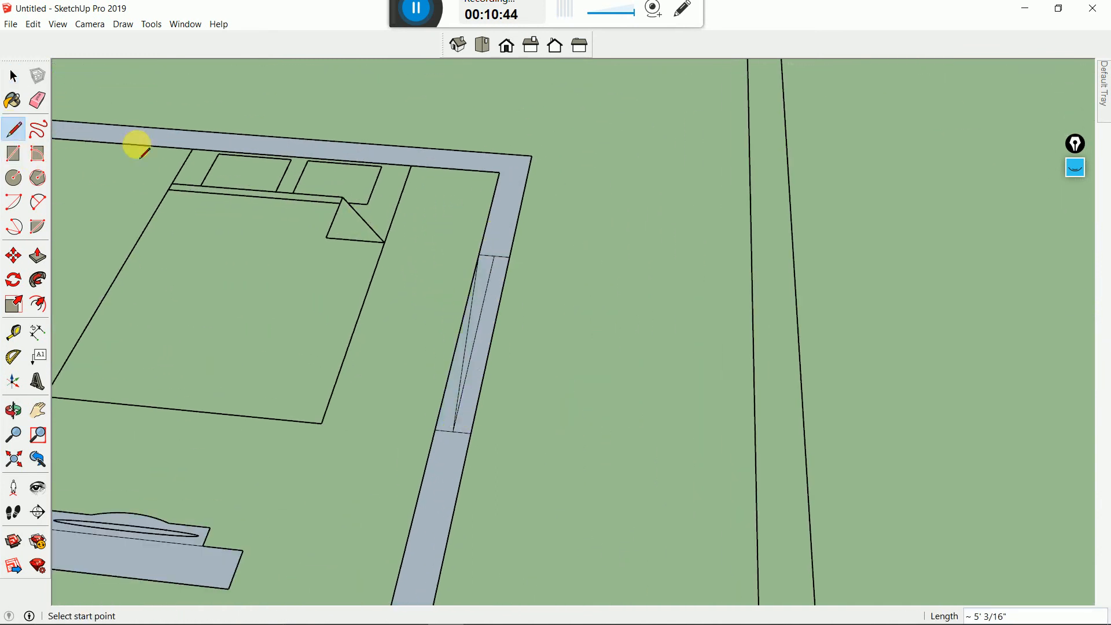
Erase the diagonal line and the window centre line inside the bedroom's side-wall opening
{"action": "left_click", "coordinate": [37, 100]}
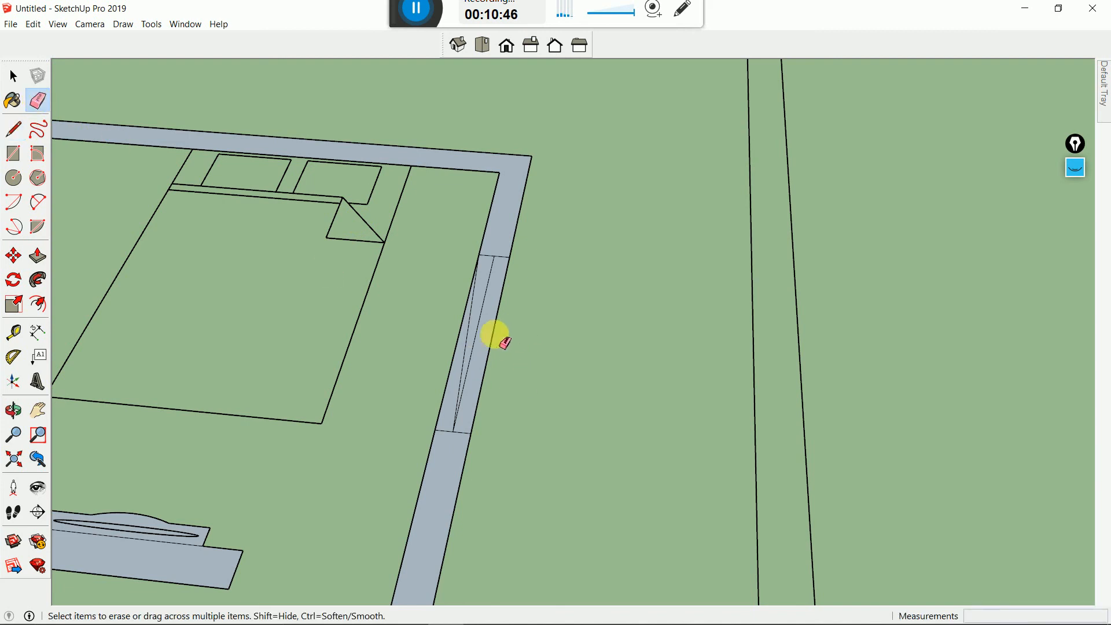
{"action": "mouse_move", "coordinate": [501, 341]}
{"action": "left_mouse_down"}
{"action": "mouse_move", "coordinate": [479, 354]}
{"action": "mouse_move", "coordinate": [468, 383]}
{"action": "left_mouse_up"}
{"action": "scroll", "coordinate": [558, 360], "scroll_direction": "down", "scroll_amount": 5}
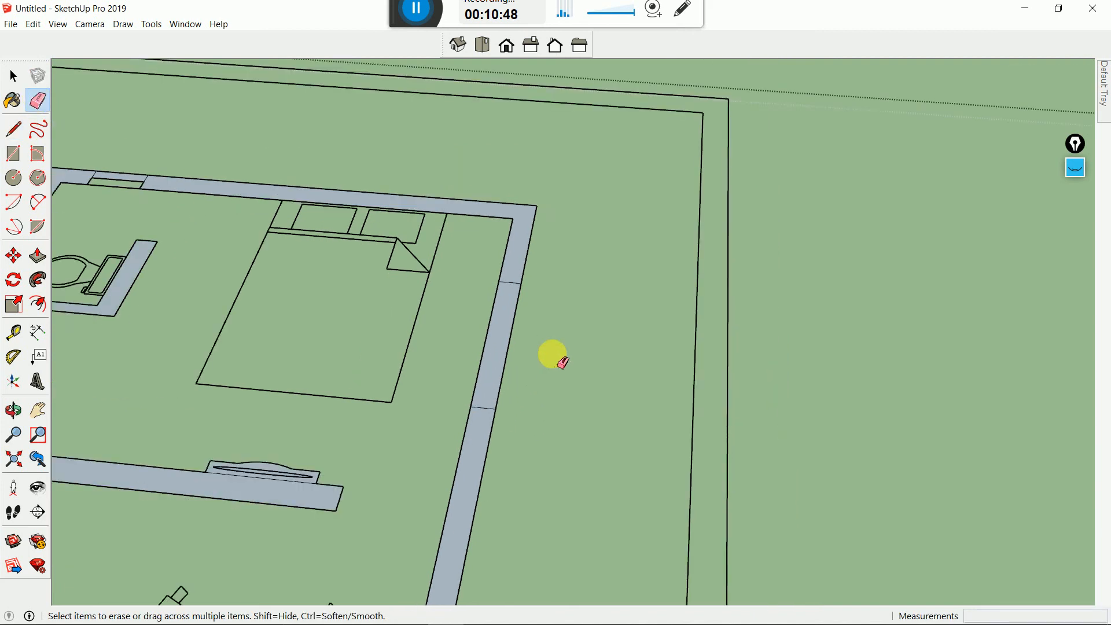
{"action": "scroll", "coordinate": [249, 359], "scroll_direction": "up", "scroll_amount": 4}
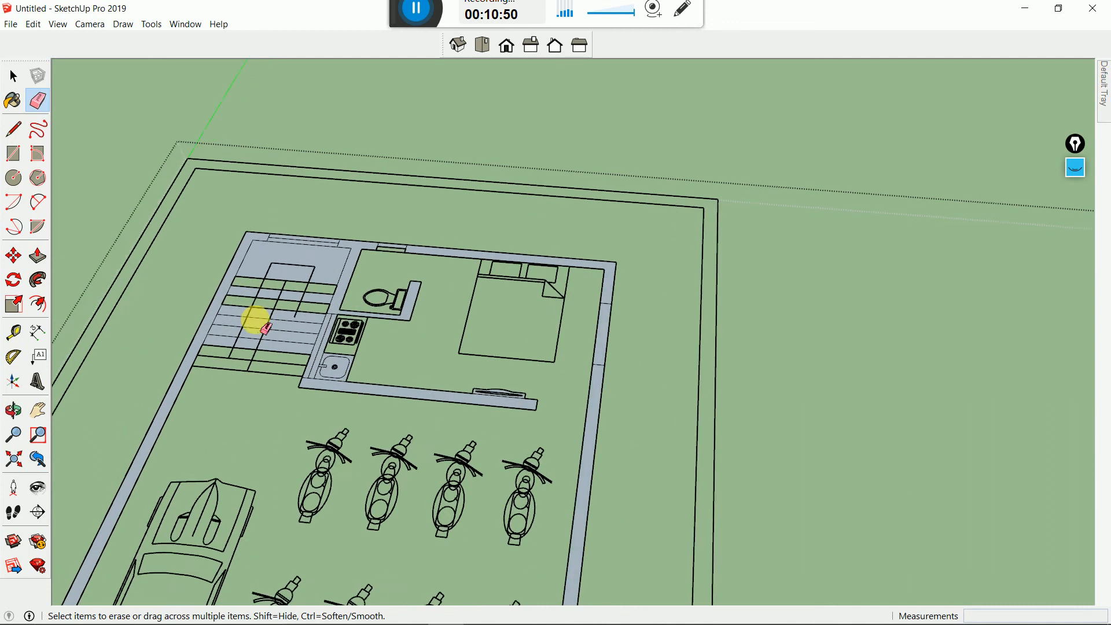
{"action": "left_click", "coordinate": [15, 129]}
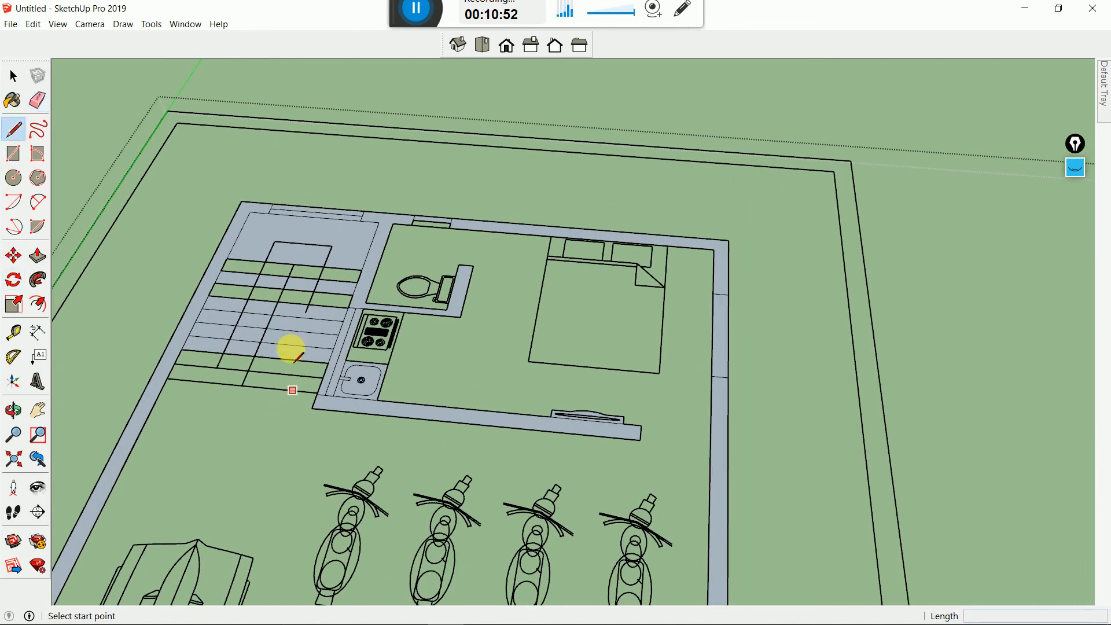
{"action": "left_click", "coordinate": [13, 76]}
{"action": "scroll", "coordinate": [303, 375], "scroll_direction": "up", "scroll_amount": 2}
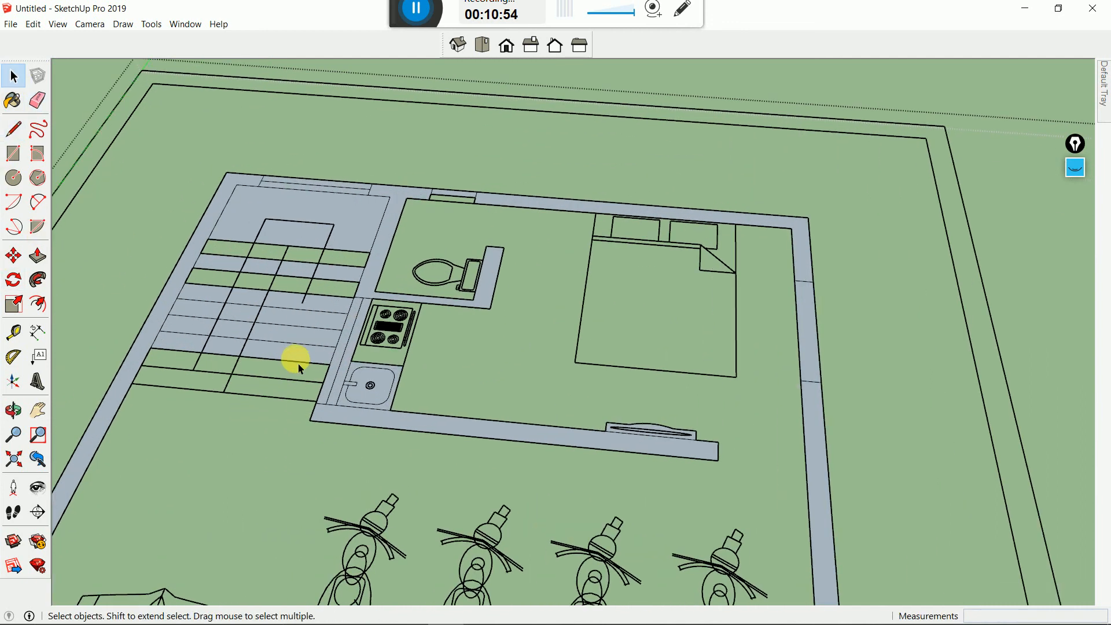
{"action": "left_click", "coordinate": [299, 366]}
Delete the whole set of imported floor plans from the model
{"action": "scroll", "coordinate": [536, 268], "scroll_direction": "down", "scroll_amount": 6}
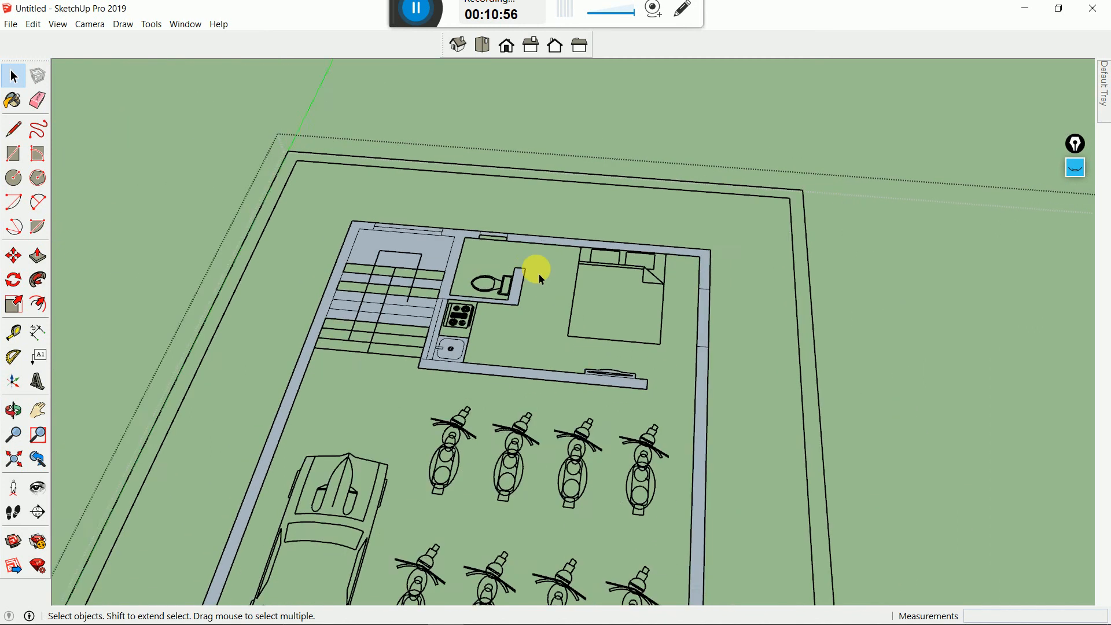
{"action": "scroll", "coordinate": [496, 453], "scroll_direction": "down", "scroll_amount": 3}
{"action": "scroll", "coordinate": [610, 391], "scroll_direction": "up", "scroll_amount": 2}
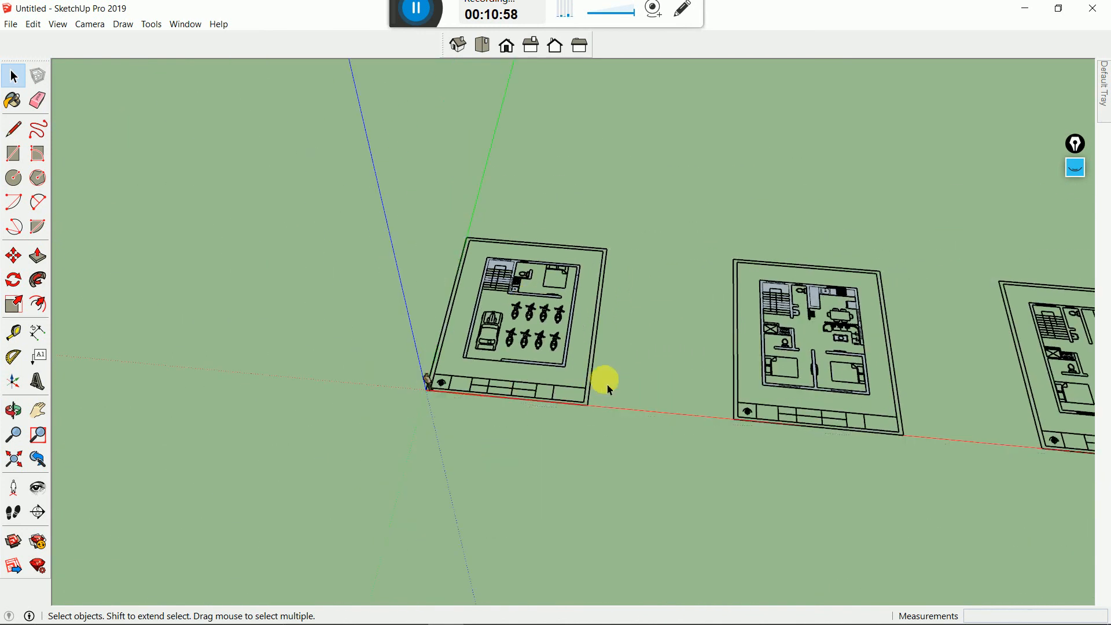
{"action": "left_click", "coordinate": [549, 424]}
{"action": "key", "text": "Delete"}
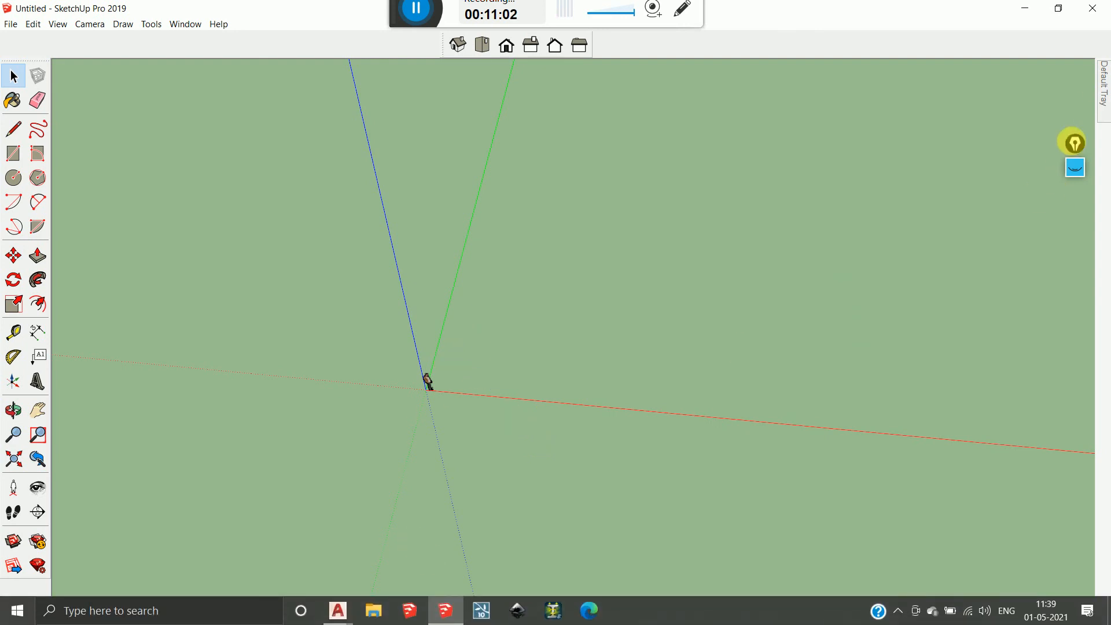
Switch to AutoCAD and examine the two simplified wall-only floor plans in drawing 1
{"action": "left_click", "coordinate": [1025, 13]}
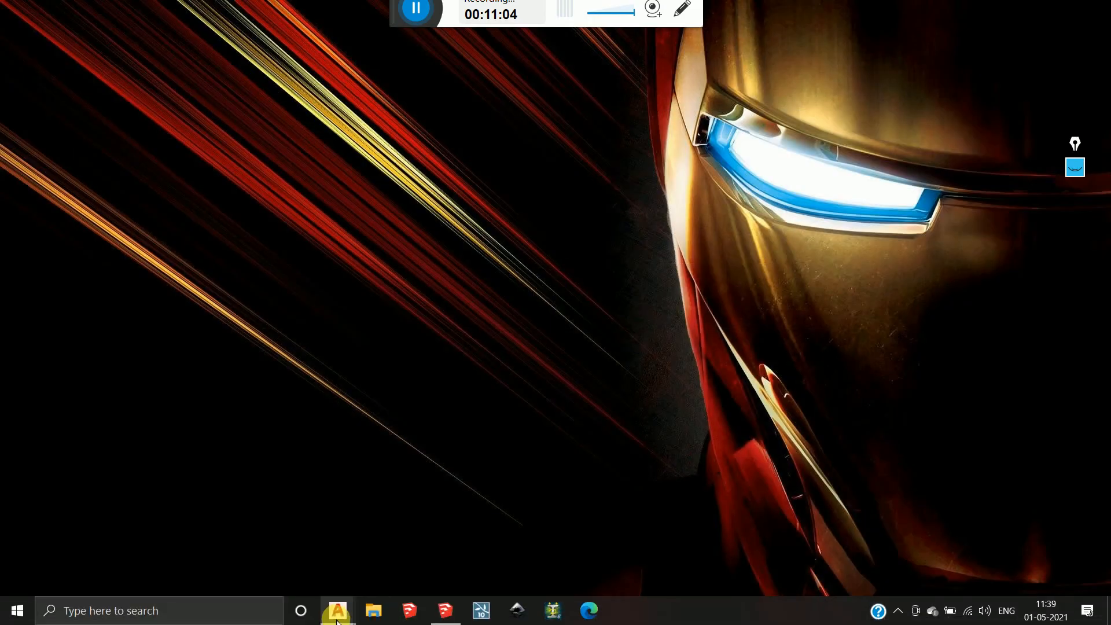
{"action": "mouse_move", "coordinate": [344, 615]}
{"action": "left_click", "coordinate": [278, 553]}
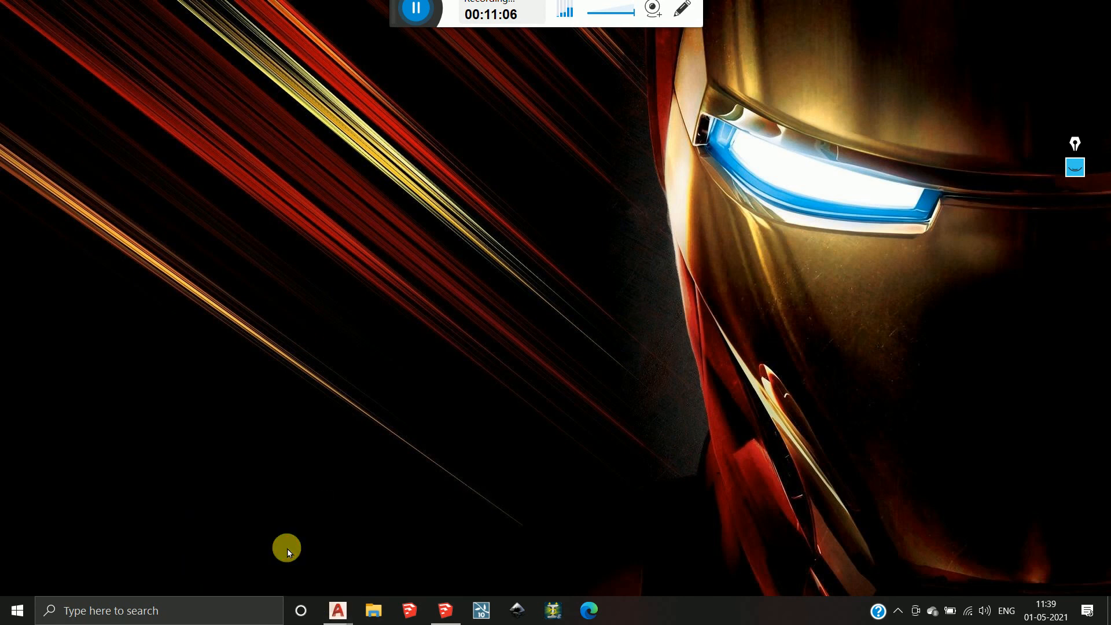
{"action": "scroll", "coordinate": [482, 404], "scroll_direction": "up", "scroll_amount": 6}
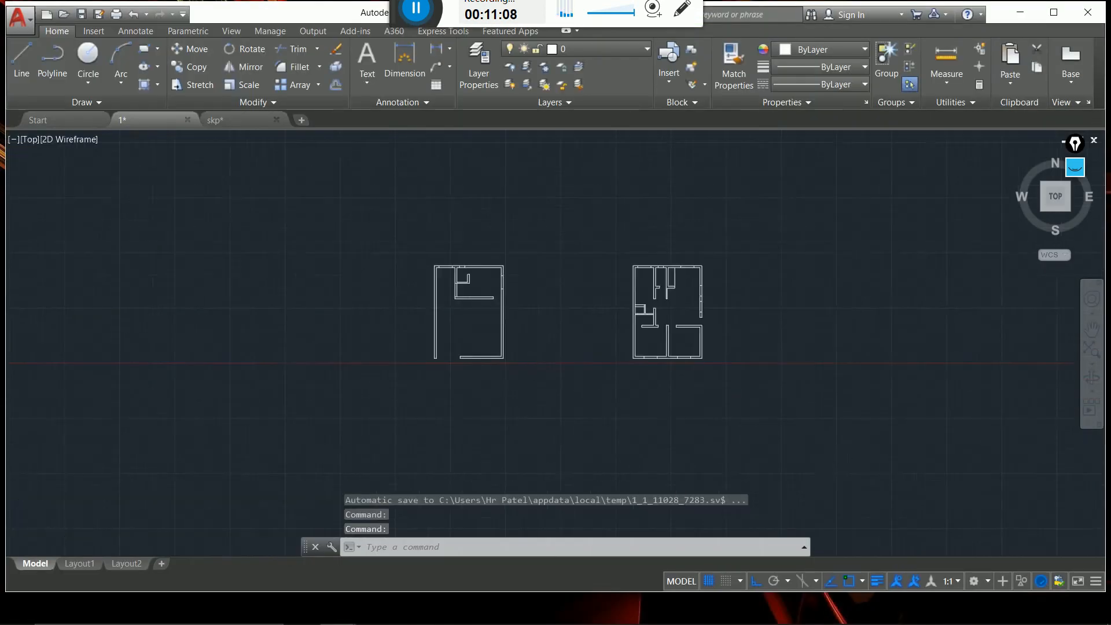
{"action": "middle_click_drag", "start_coordinate": [519, 251], "coordinate": [468, 324]}
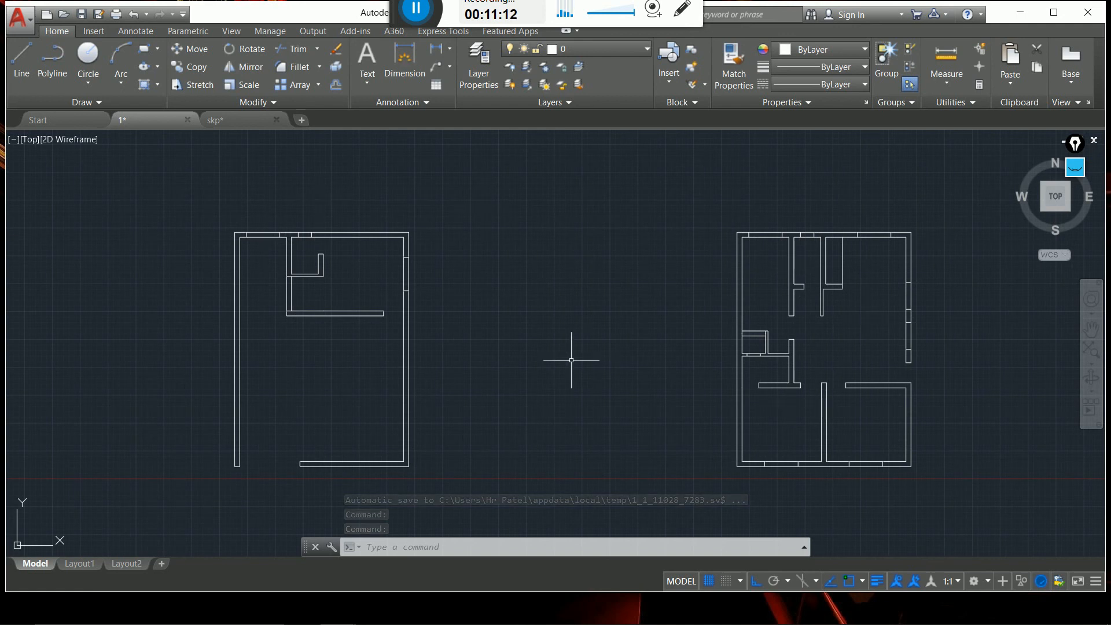
{"action": "middle_click_drag", "start_coordinate": [573, 351], "coordinate": [553, 319]}
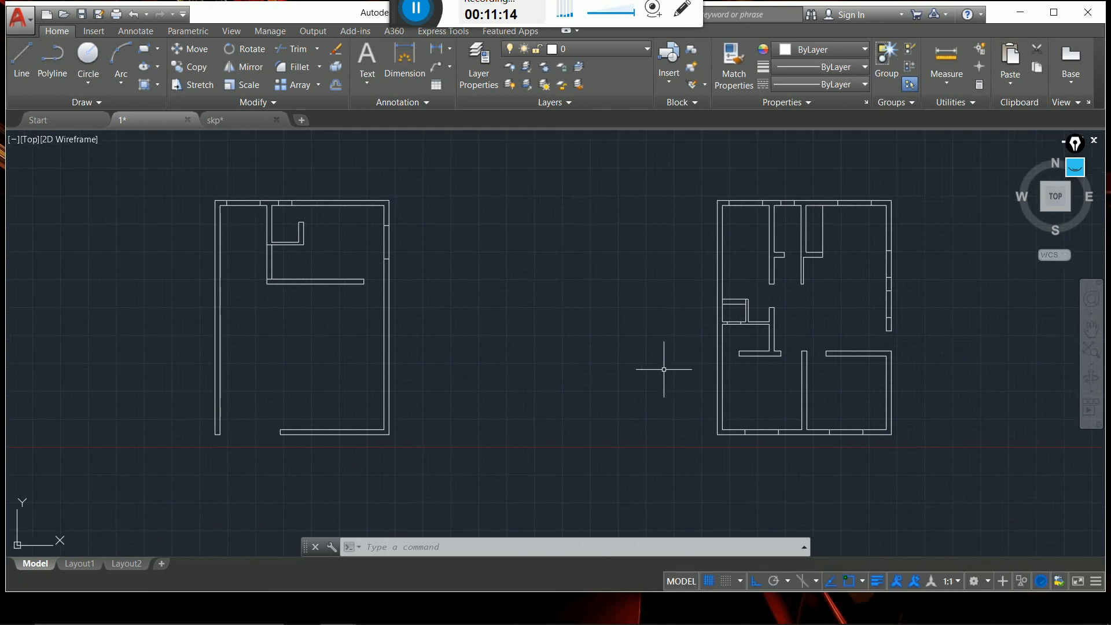
{"action": "left_click", "coordinate": [1020, 11]}
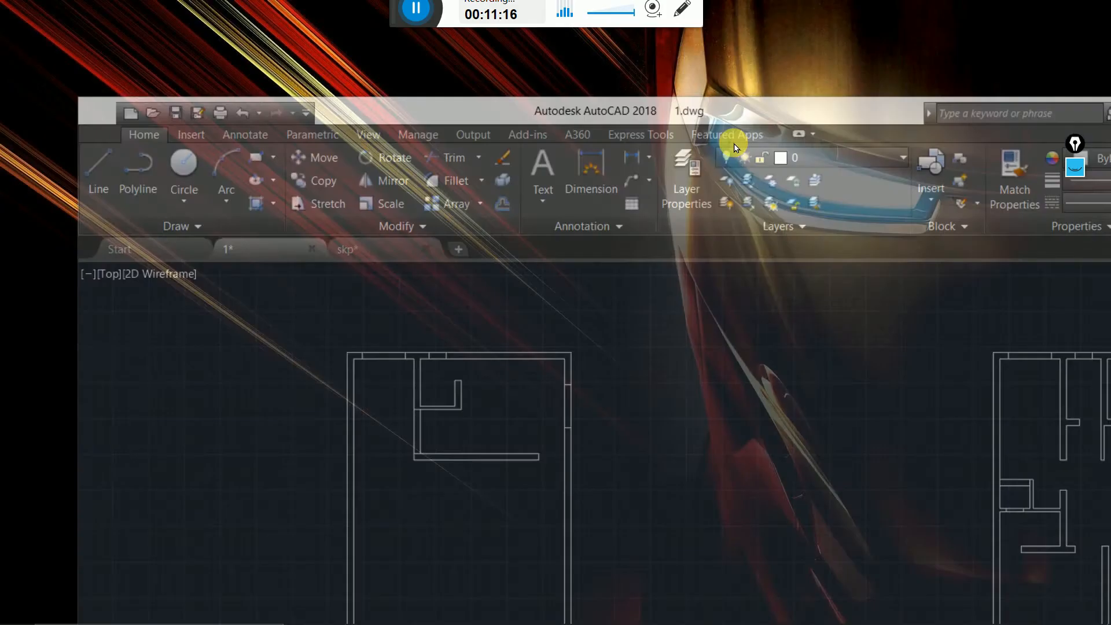
Switch back to SketchUp and import AutoCAD file 1 from the skp folder
{"action": "left_click", "coordinate": [443, 612]}
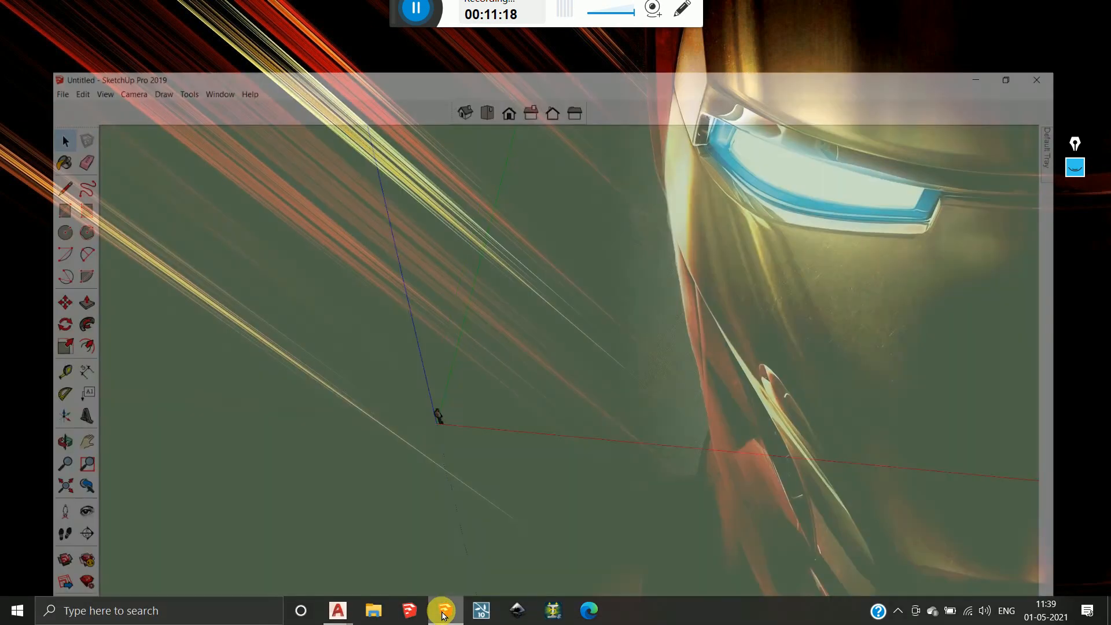
{"action": "left_click", "coordinate": [11, 24]}
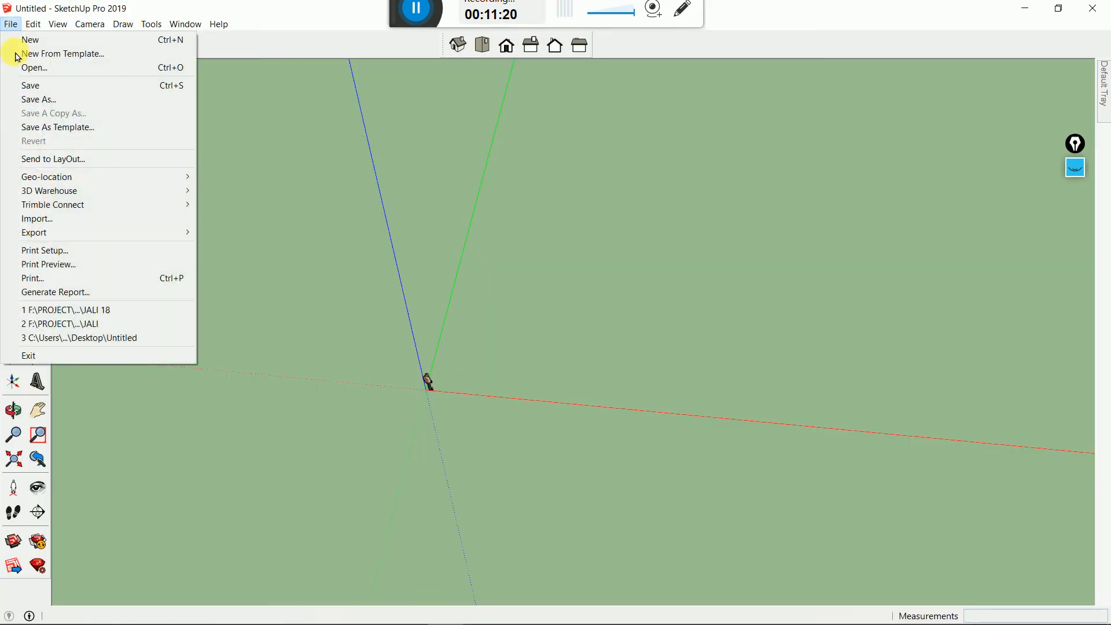
{"action": "left_click", "coordinate": [38, 219]}
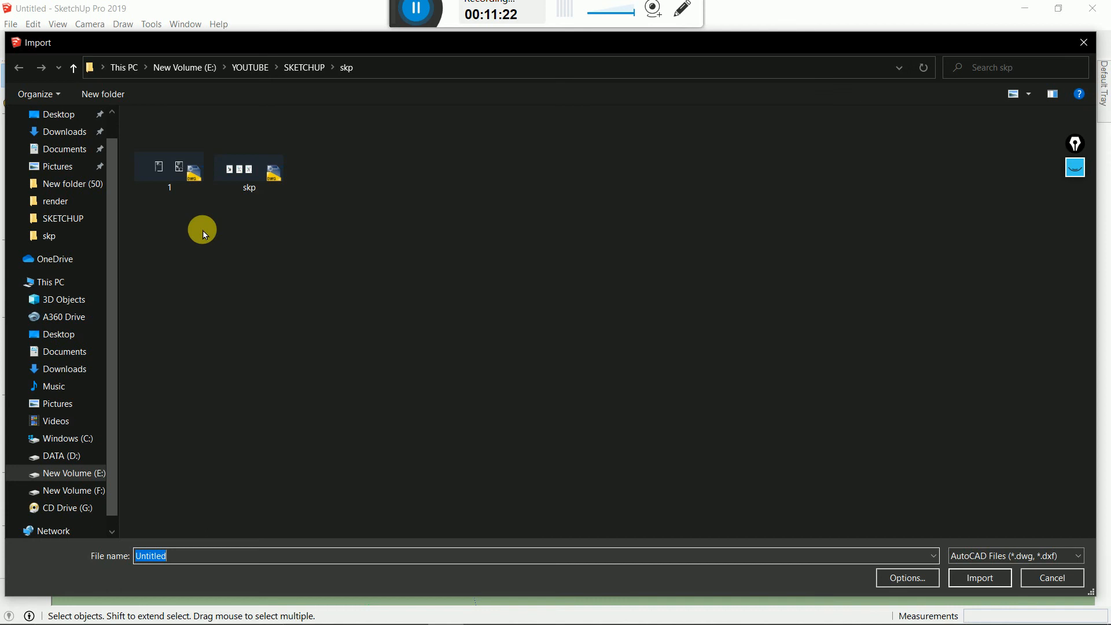
{"action": "left_click", "coordinate": [158, 156]}
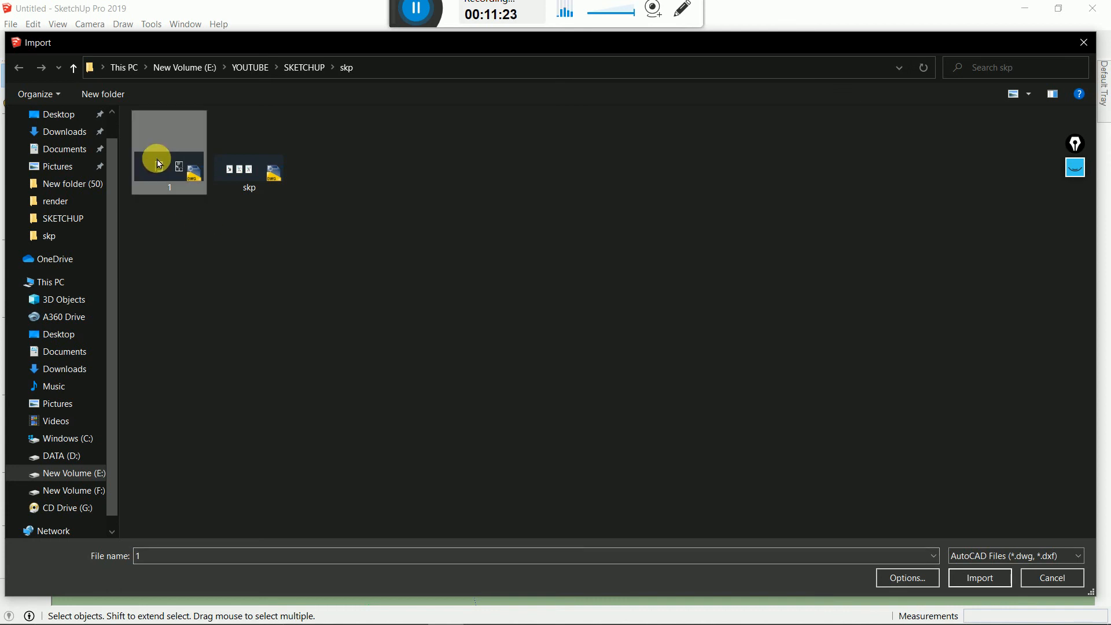
{"action": "left_click", "coordinate": [981, 581]}
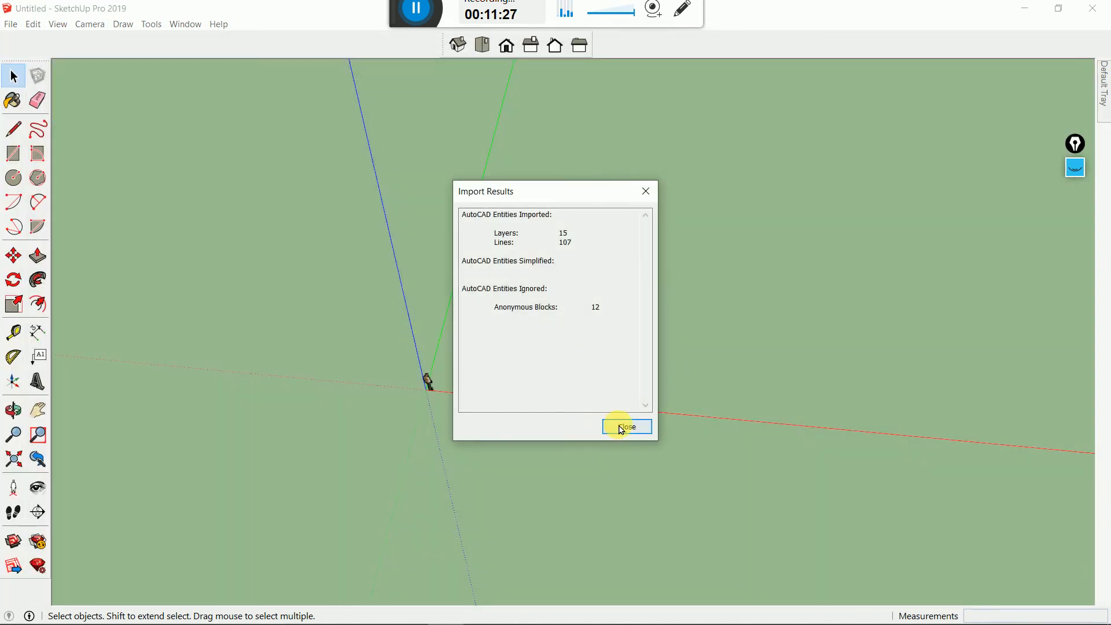
{"action": "left_click", "coordinate": [621, 429]}
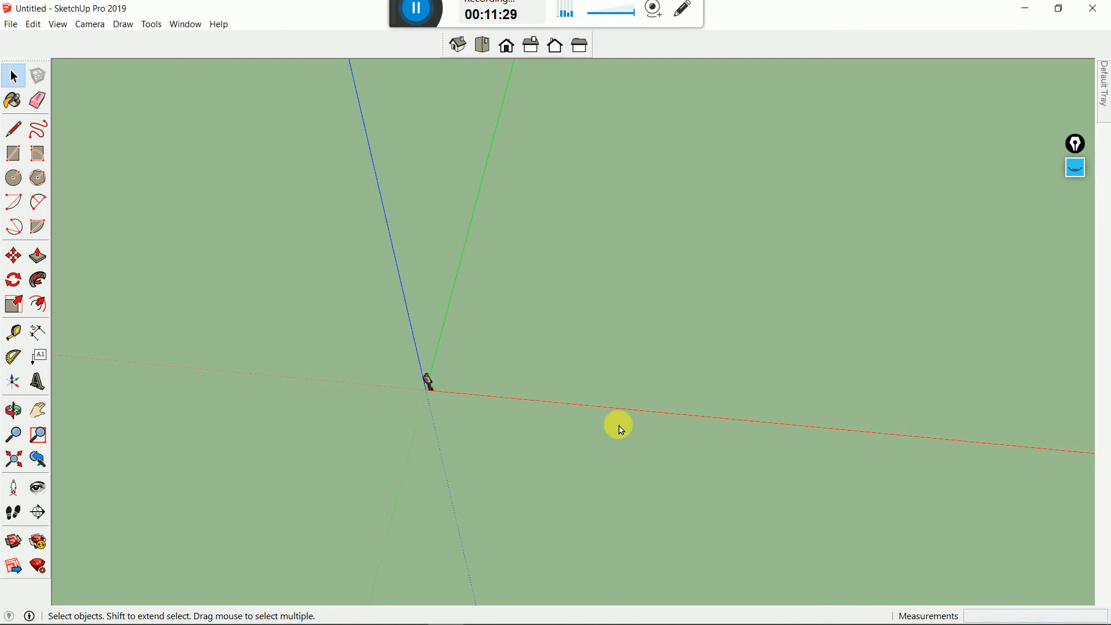
Open the imported plan group for editing and draw a 26' by 35' rectangle over the ground-floor plan, starting at the origin
{"action": "scroll", "coordinate": [409, 280], "scroll_direction": "up", "scroll_amount": 5}
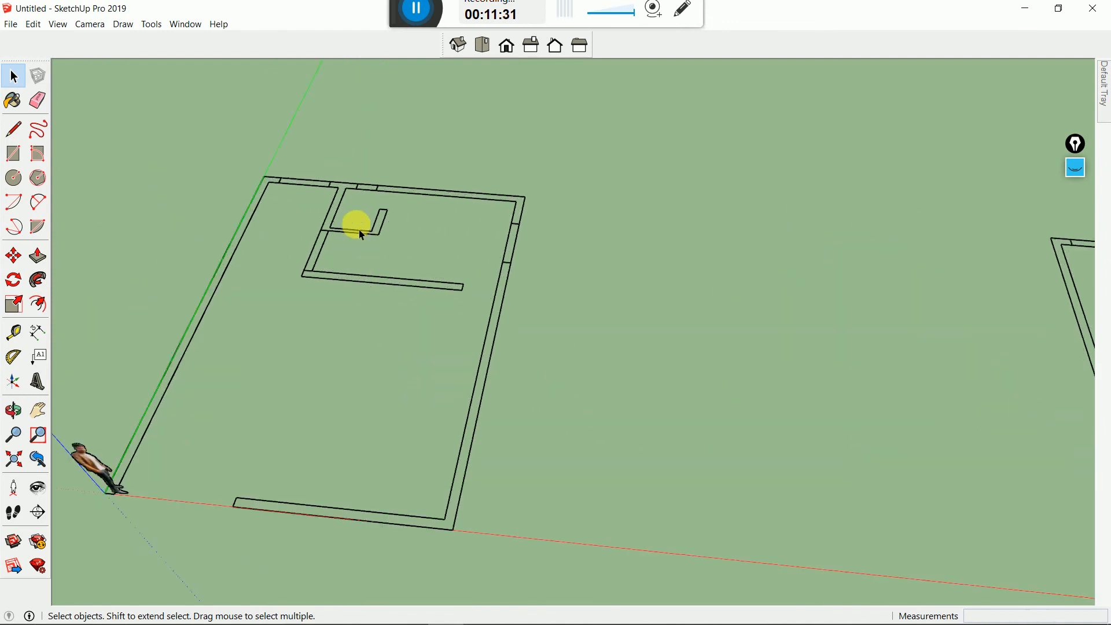
{"action": "scroll", "coordinate": [463, 221], "scroll_direction": "down", "scroll_amount": 4}
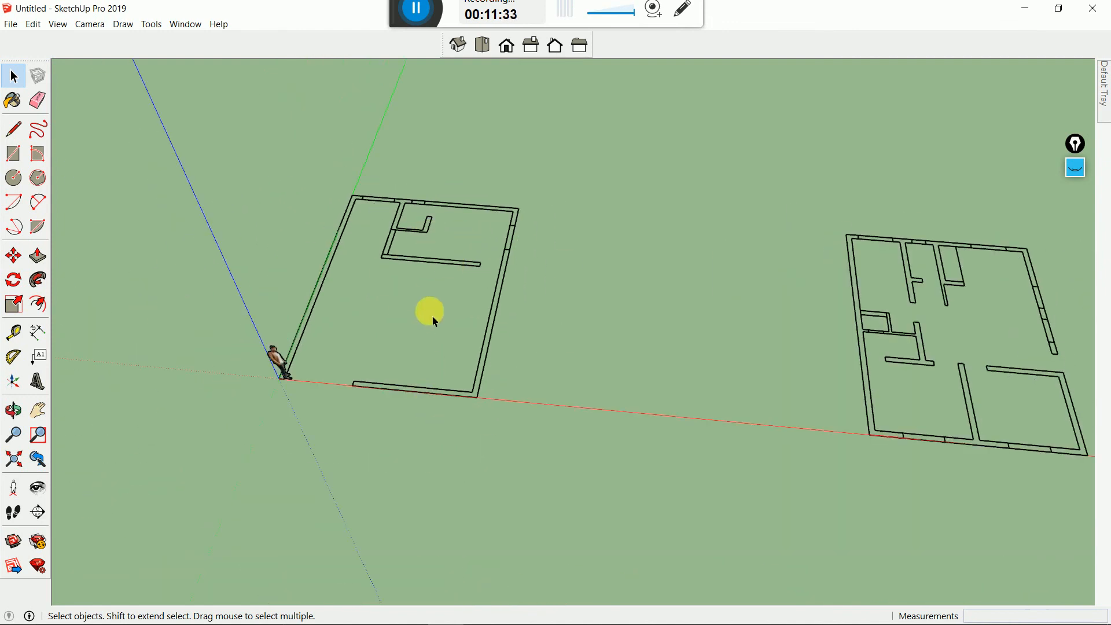
{"action": "left_click", "coordinate": [500, 339]}
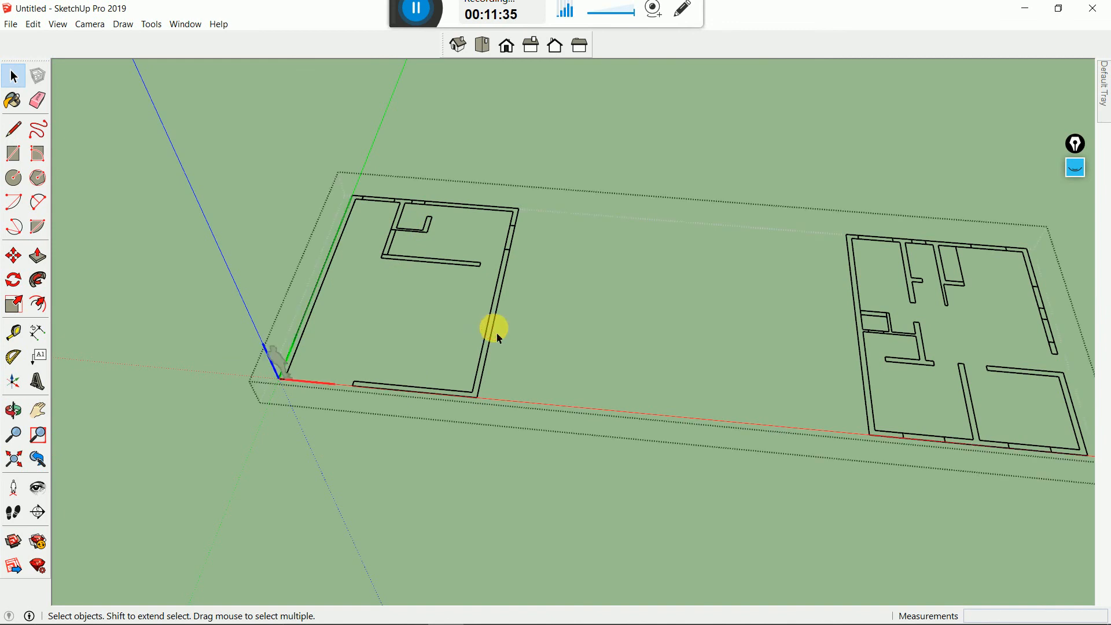
{"action": "left_click", "coordinate": [14, 154]}
{"action": "scroll", "coordinate": [323, 388], "scroll_direction": "up", "scroll_amount": 3}
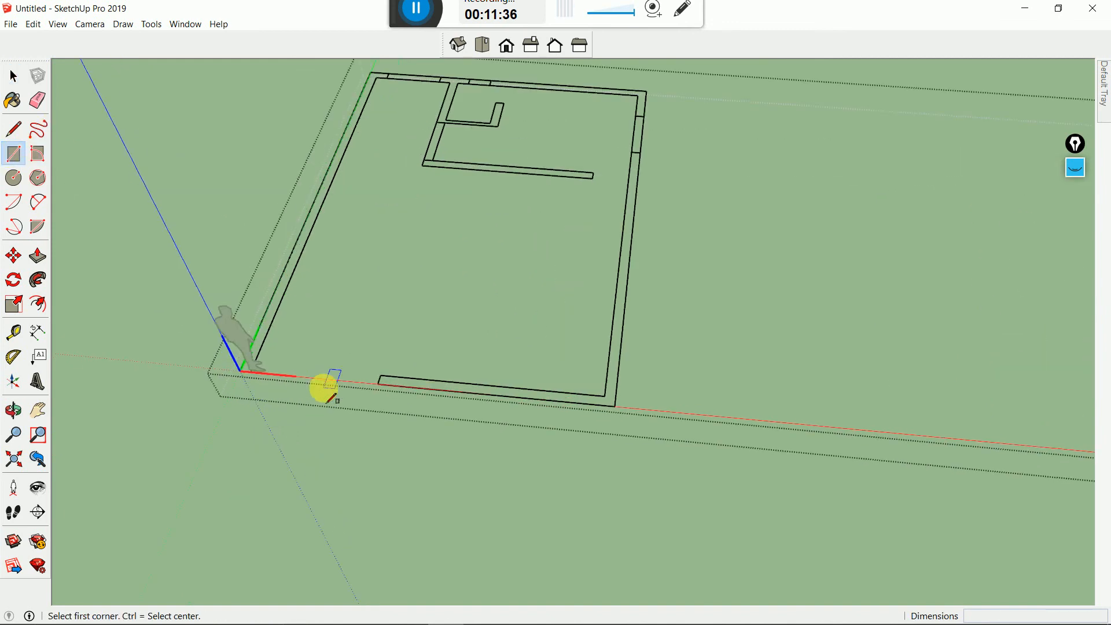
{"action": "left_click", "coordinate": [240, 371]}
{"action": "scroll", "coordinate": [240, 371], "scroll_direction": "down", "scroll_amount": 2}
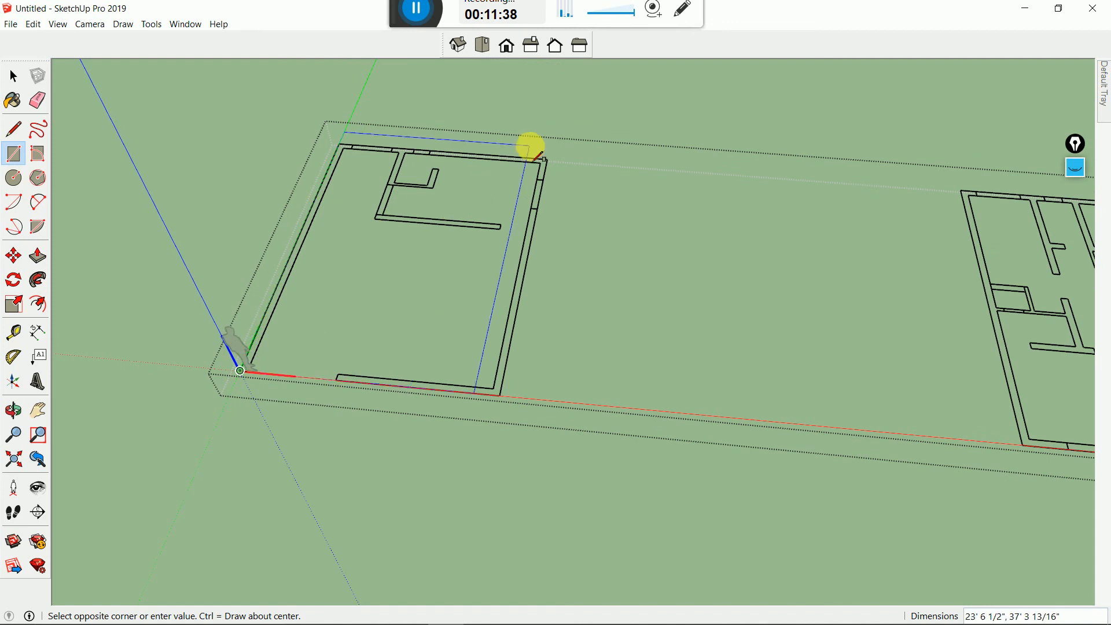
{"action": "left_click", "coordinate": [547, 162]}
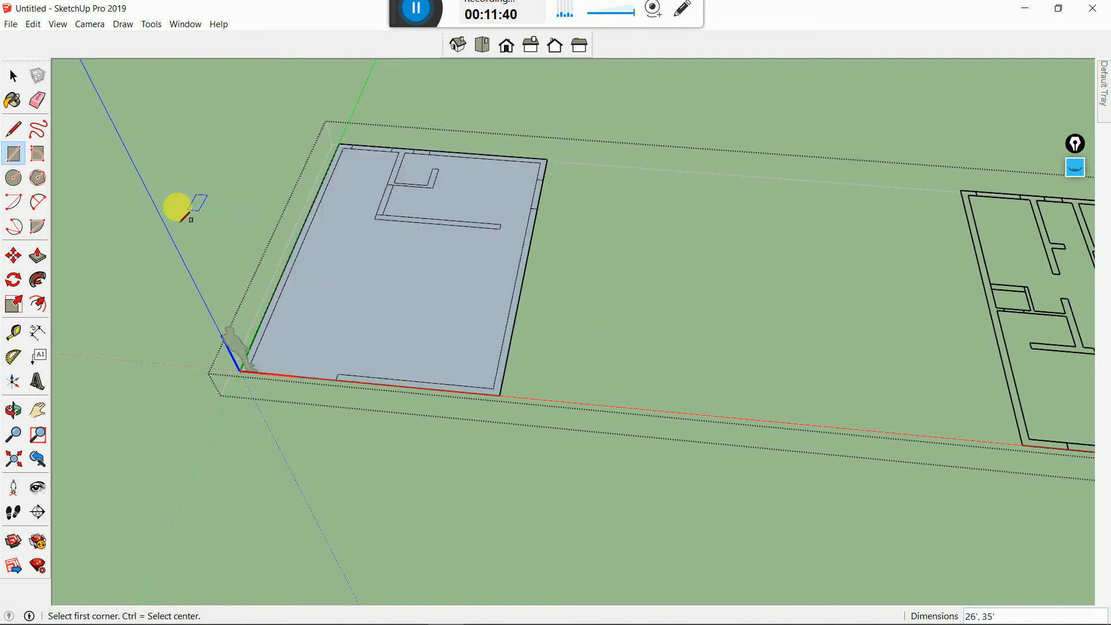
Delete the large floor face inside the wall-only ground-floor plan, keeping the wall faces
{"action": "left_click", "coordinate": [14, 76]}
{"action": "left_click", "coordinate": [363, 295]}
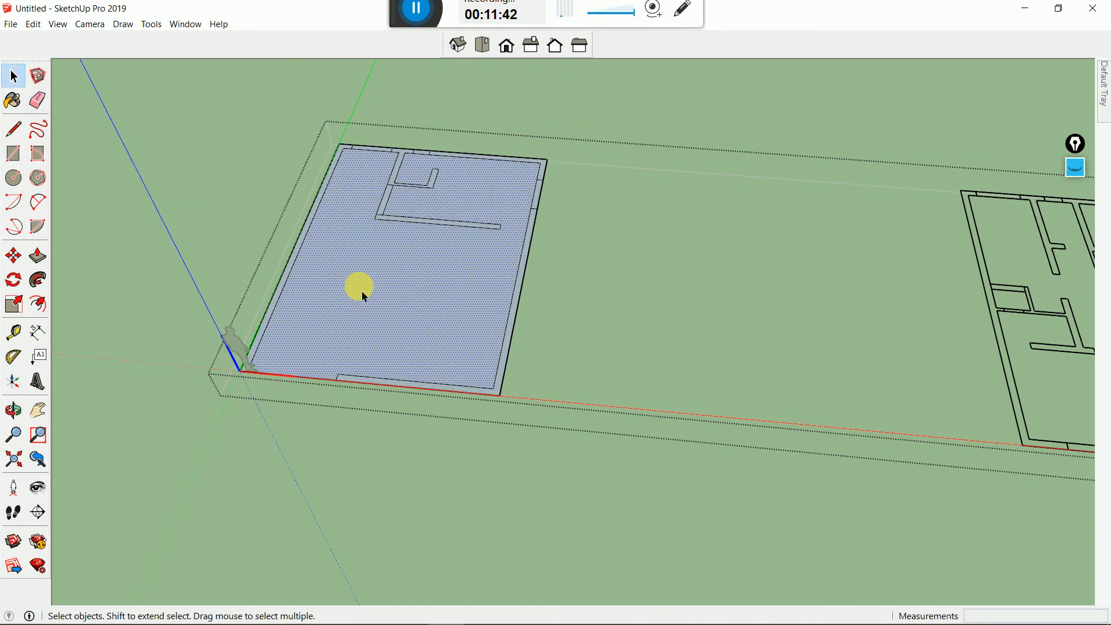
{"action": "key", "text": "Delete"}
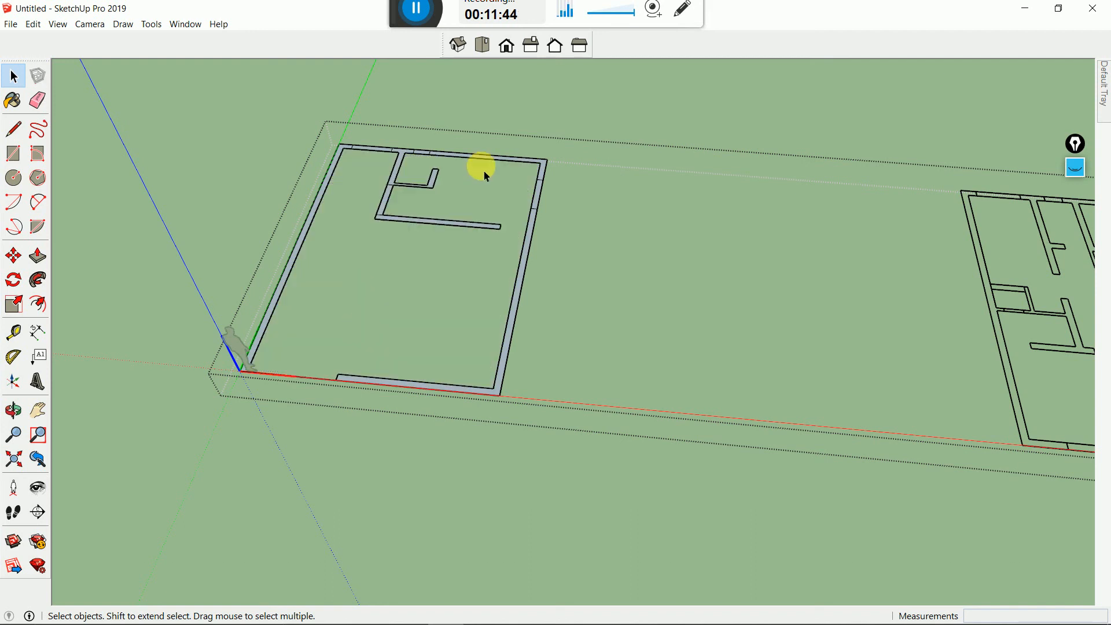
Draw a 26' by 35' rectangle over the second floor plan between its opposite outer corners
{"action": "scroll", "coordinate": [494, 137], "scroll_direction": "up", "scroll_amount": 3}
{"action": "scroll", "coordinate": [231, 263], "scroll_direction": "down", "scroll_amount": 2}
{"action": "scroll", "coordinate": [206, 260], "scroll_direction": "down", "scroll_amount": 4}
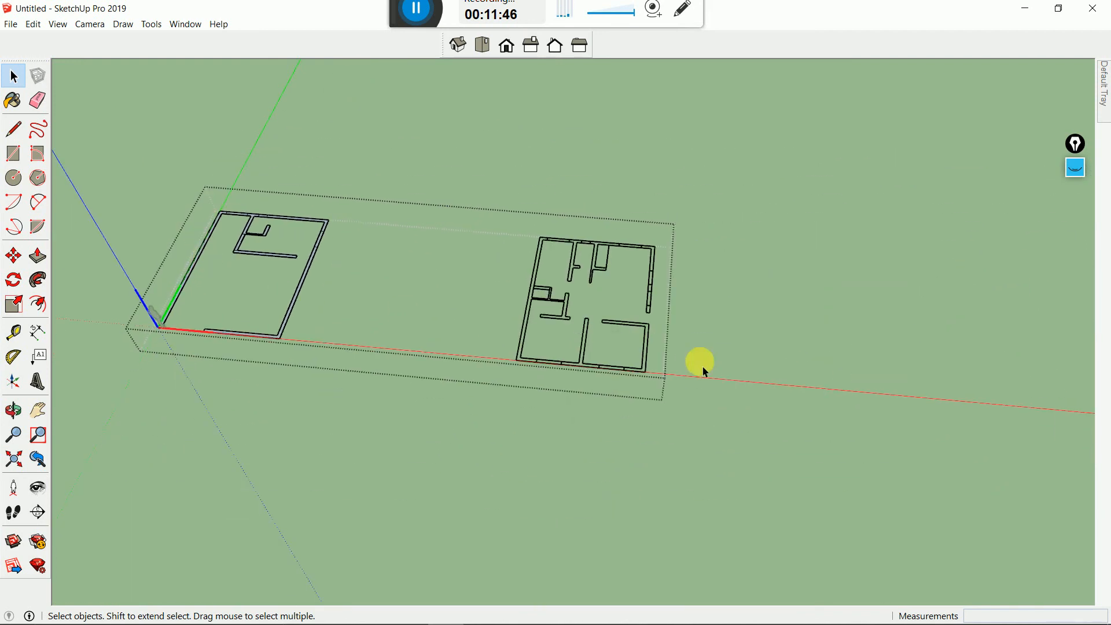
{"action": "scroll", "coordinate": [636, 359], "scroll_direction": "up", "scroll_amount": 4}
{"action": "left_click", "coordinate": [13, 154]}
{"action": "scroll", "coordinate": [385, 310], "scroll_direction": "up", "scroll_amount": 2}
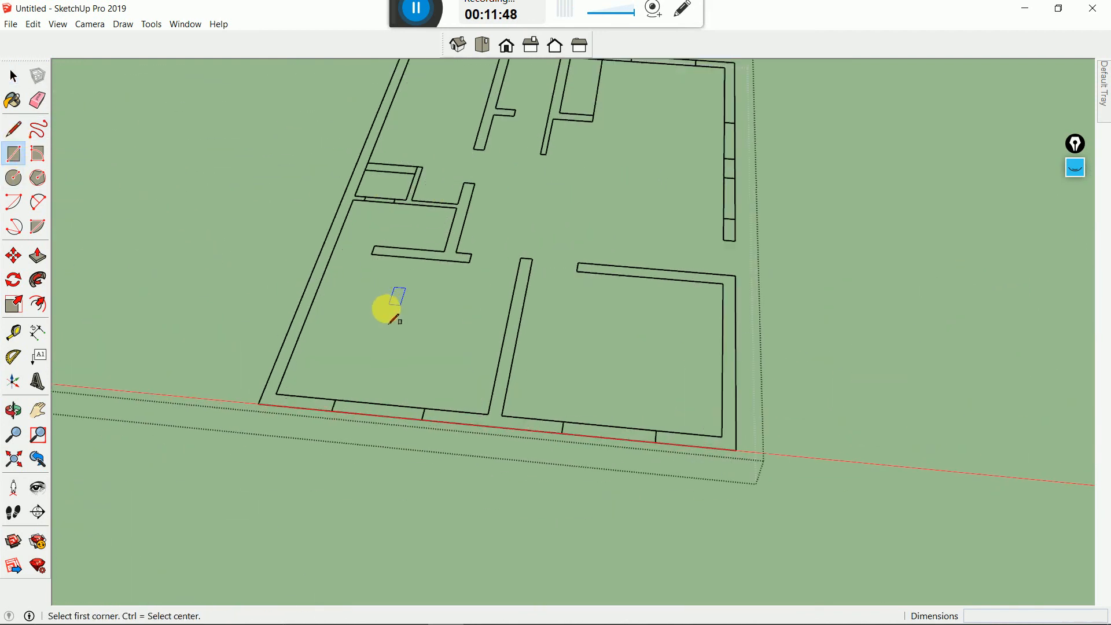
{"action": "left_click", "coordinate": [260, 403]}
{"action": "scroll", "coordinate": [260, 402], "scroll_direction": "down", "scroll_amount": 3}
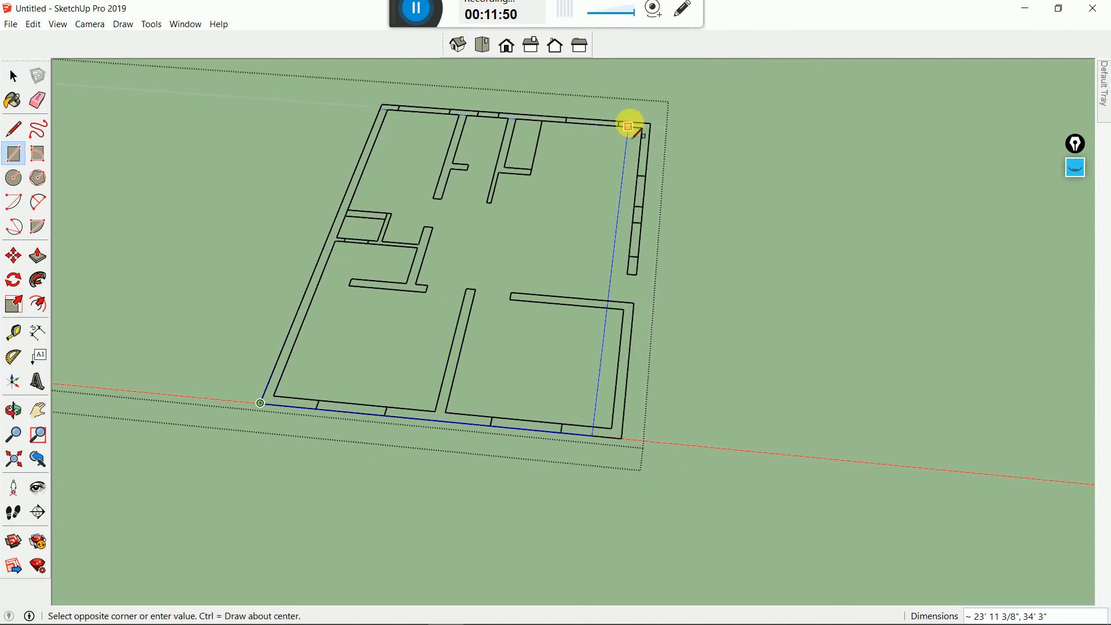
{"action": "left_click", "coordinate": [651, 122]}
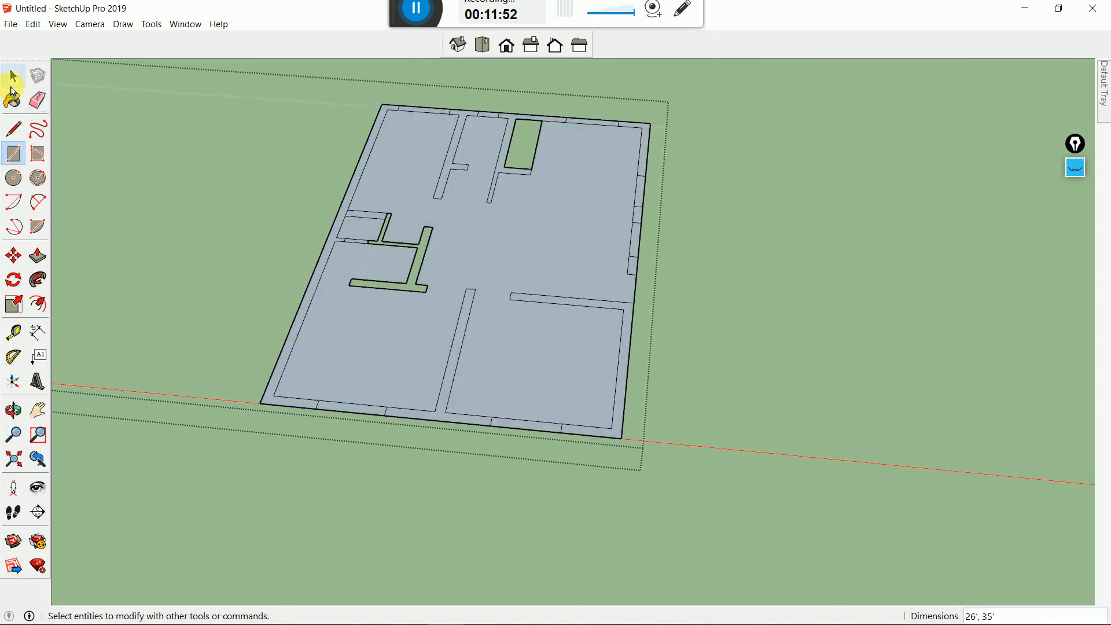
Delete the large floor face between the walls of the second plan
{"action": "left_click", "coordinate": [13, 76]}
{"action": "left_click", "coordinate": [576, 252]}
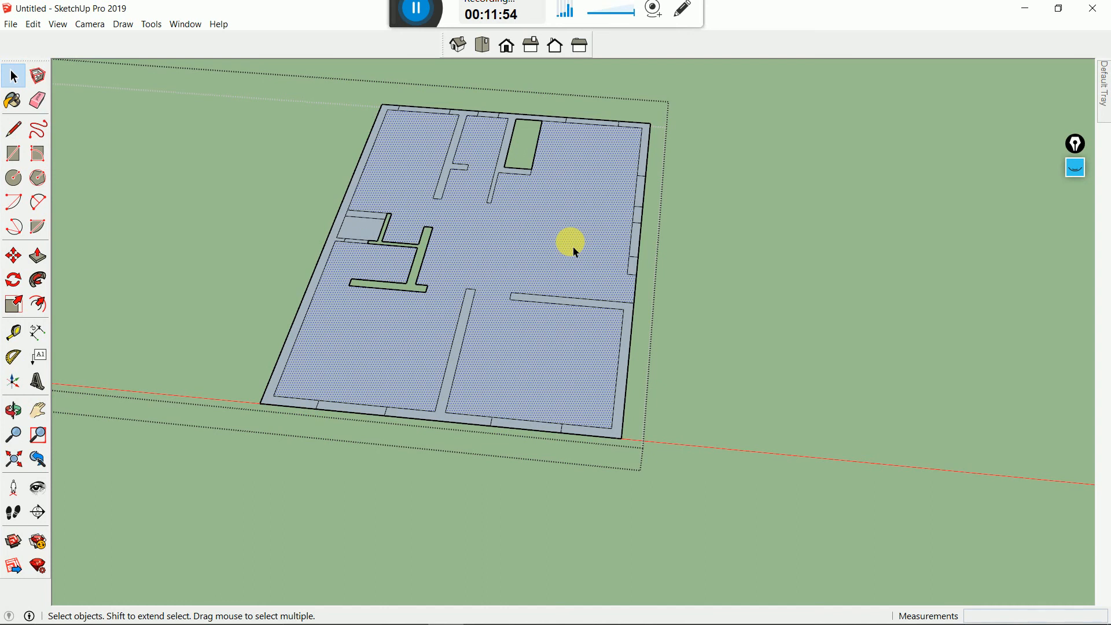
{"action": "key", "text": "Delete"}
Trace a line across the open end of the second plan's T-shaped inner wall to fill its missing face
{"action": "scroll", "coordinate": [429, 213], "scroll_direction": "up", "scroll_amount": 4}
{"action": "left_click", "coordinate": [13, 101]}
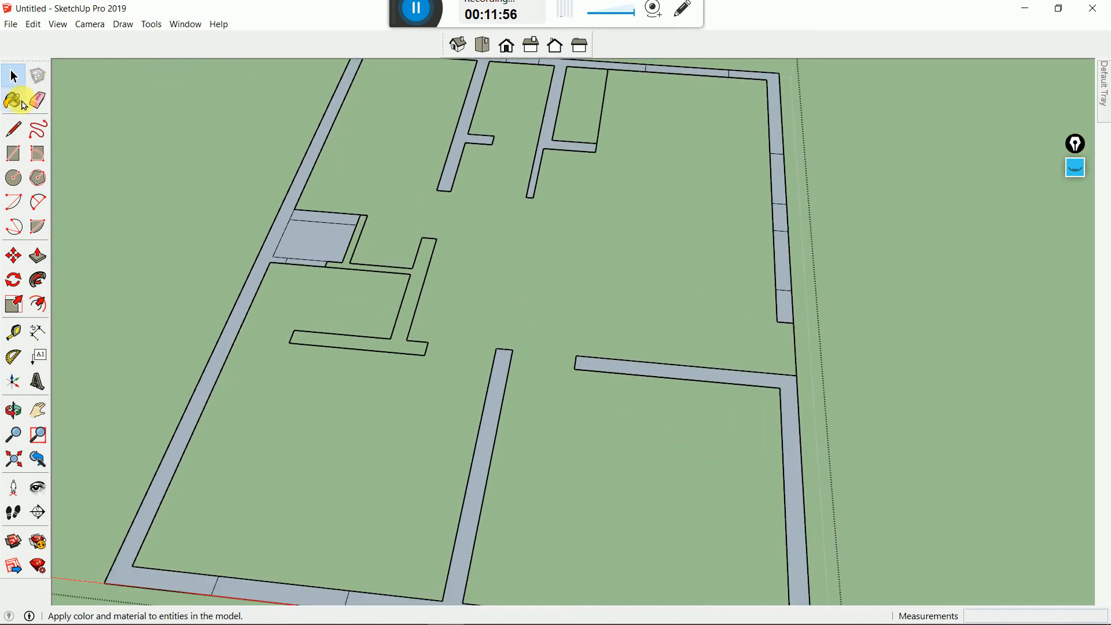
{"action": "left_click", "coordinate": [13, 128]}
{"action": "scroll", "coordinate": [480, 231], "scroll_direction": "up", "scroll_amount": 2}
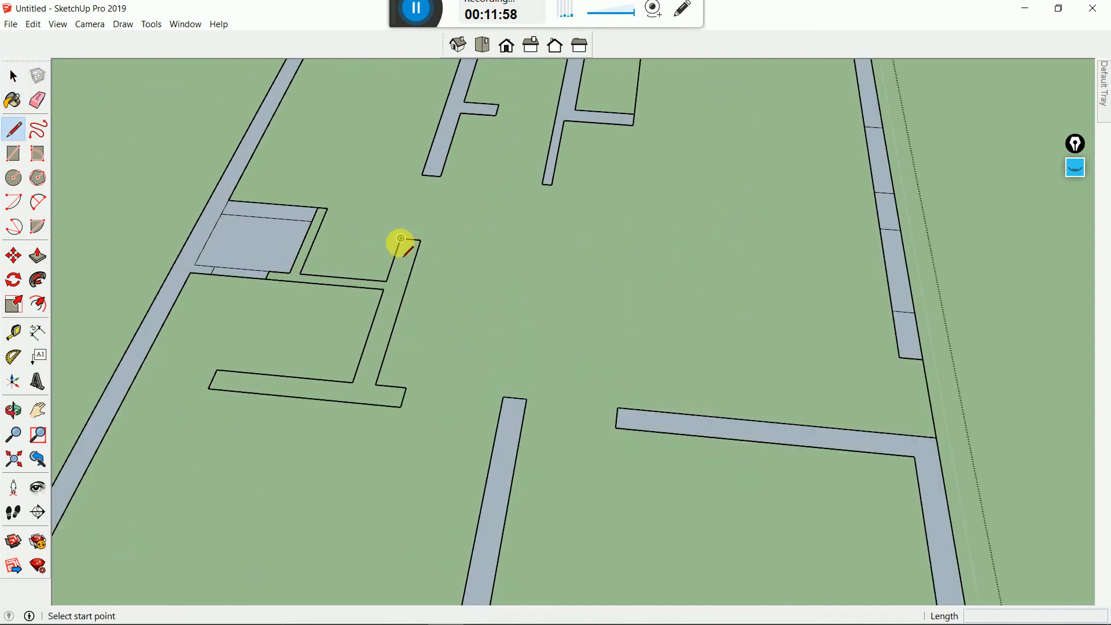
{"action": "left_click", "coordinate": [400, 239]}
{"action": "left_click", "coordinate": [420, 241]}
{"action": "scroll", "coordinate": [446, 307], "scroll_direction": "down", "scroll_amount": 1}
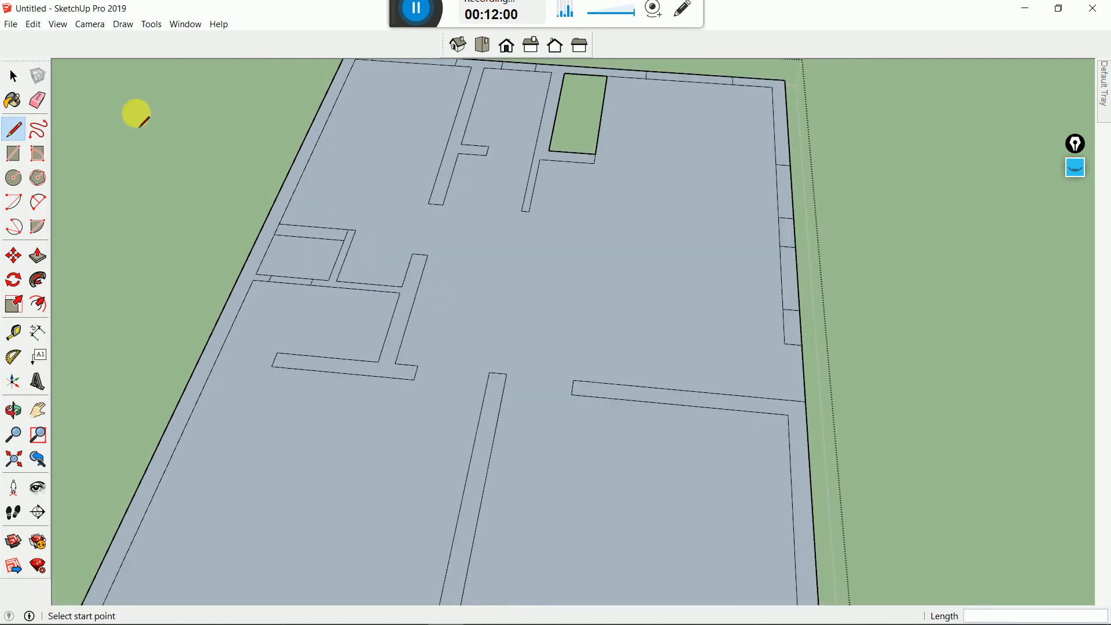
Delete the large floor face and the small enclosed room's floor face from the second plan, keeping the wall faces
{"action": "left_click", "coordinate": [13, 75]}
{"action": "left_click", "coordinate": [495, 261]}
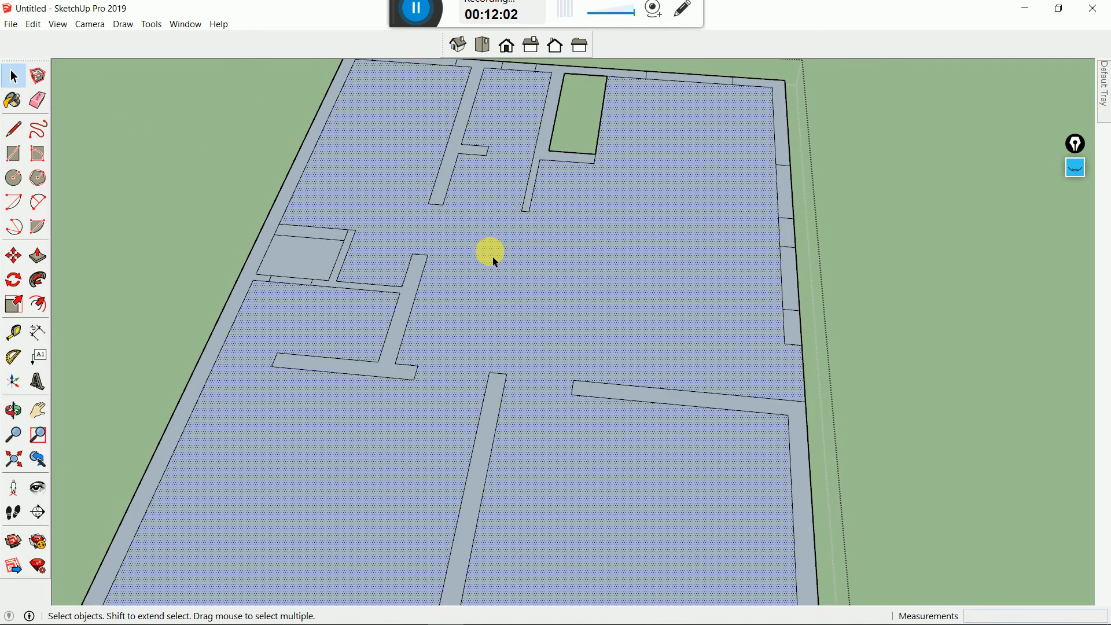
{"action": "key", "text": "Delete"}
{"action": "scroll", "coordinate": [584, 367], "scroll_direction": "down", "scroll_amount": 2}
{"action": "scroll", "coordinate": [334, 255], "scroll_direction": "up", "scroll_amount": 2}
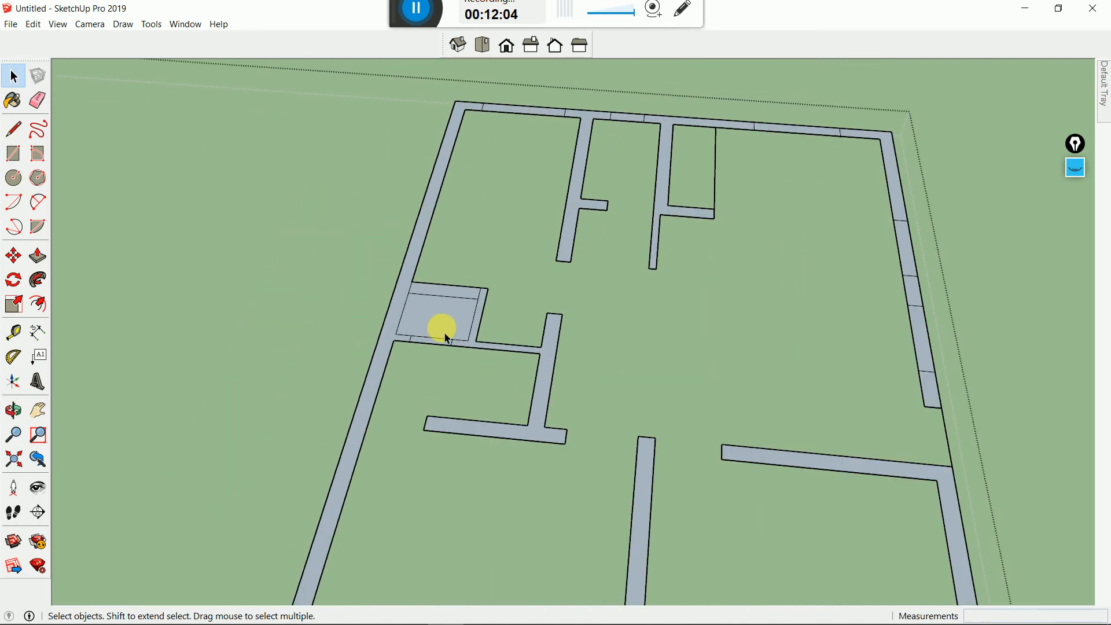
{"action": "left_click", "coordinate": [449, 332]}
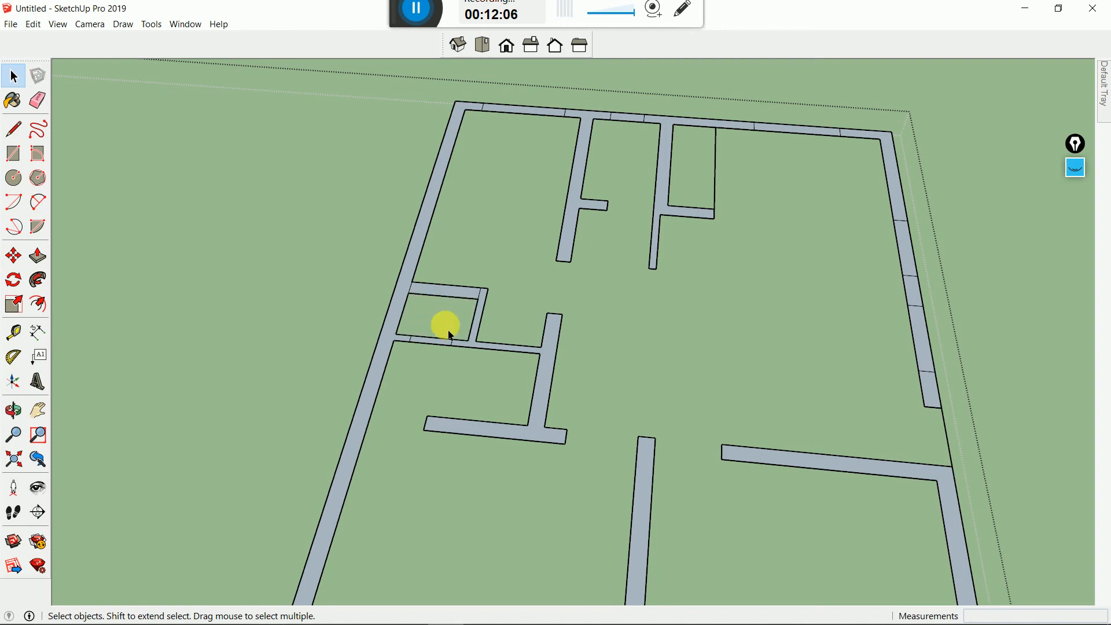
{"action": "scroll", "coordinate": [539, 324], "scroll_direction": "down", "scroll_amount": 1}
{"action": "scroll", "coordinate": [714, 230], "scroll_direction": "down", "scroll_amount": 5}
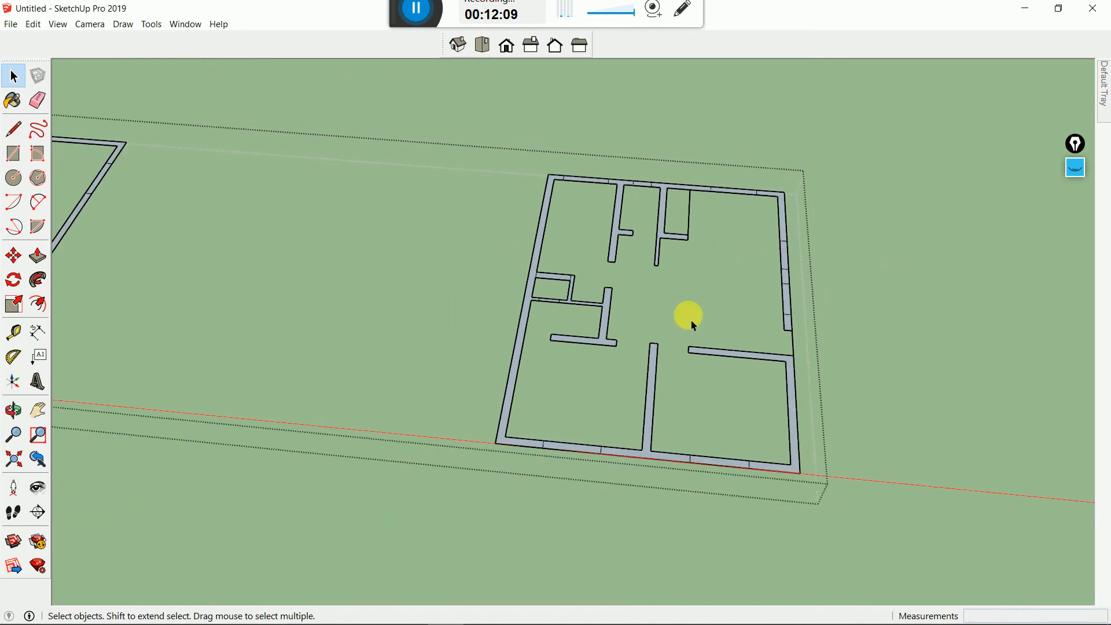
Extrude the L-shaped front and side wall face of the ground-floor plan upward by 10'
{"action": "scroll", "coordinate": [229, 253], "scroll_direction": "up", "scroll_amount": 3}
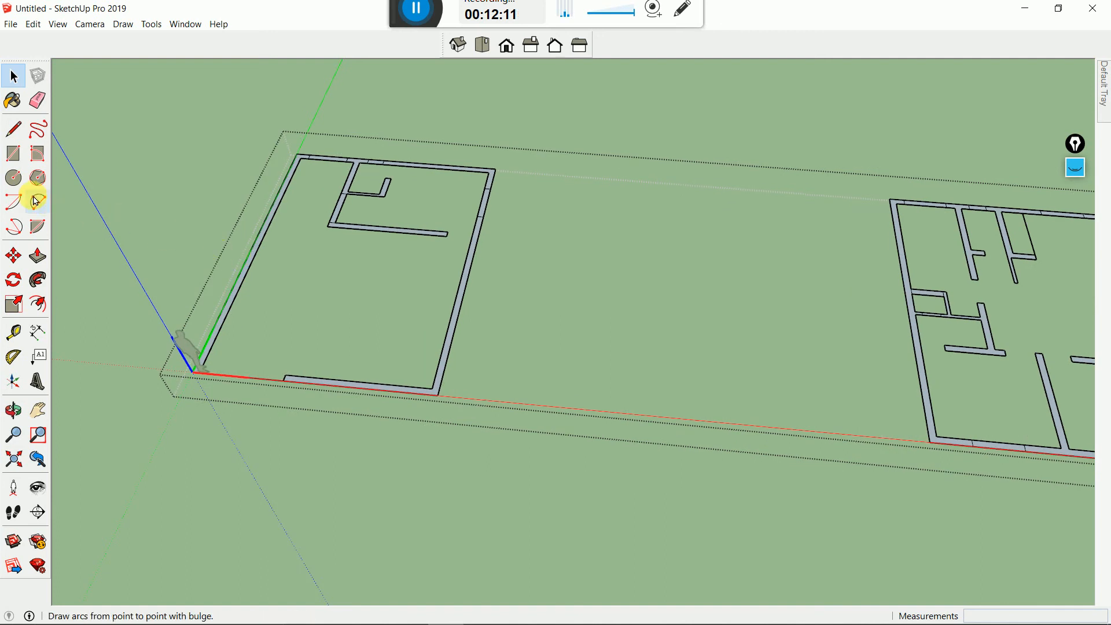
{"action": "left_click", "coordinate": [38, 255]}
{"action": "scroll", "coordinate": [459, 219], "scroll_direction": "up", "scroll_amount": 3}
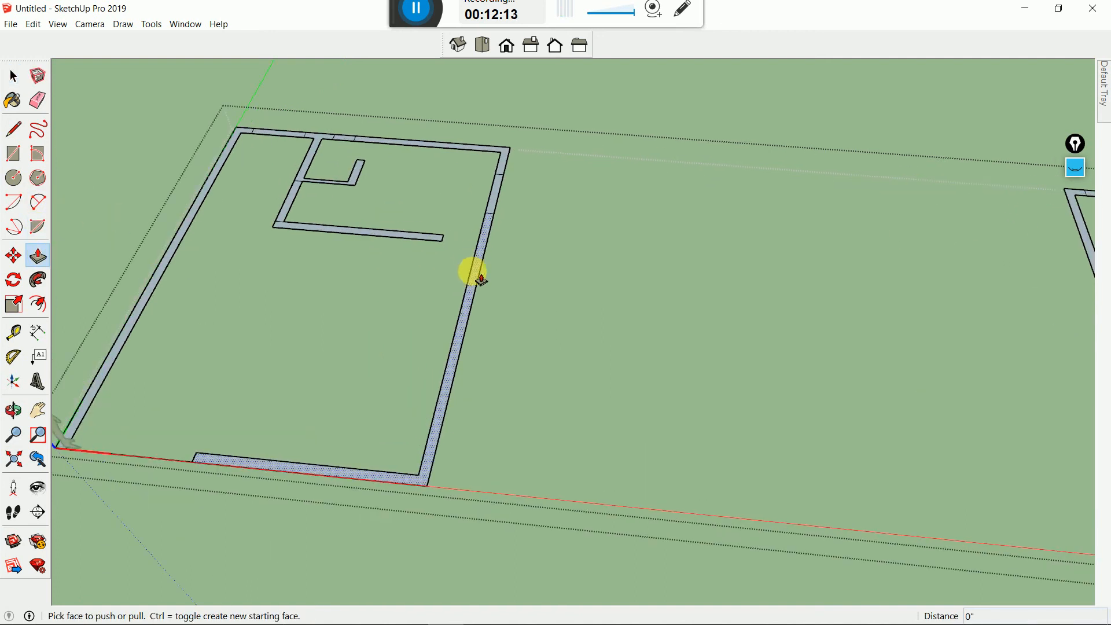
{"action": "left_click_drag", "start_coordinate": [471, 268], "coordinate": [470, 234]}
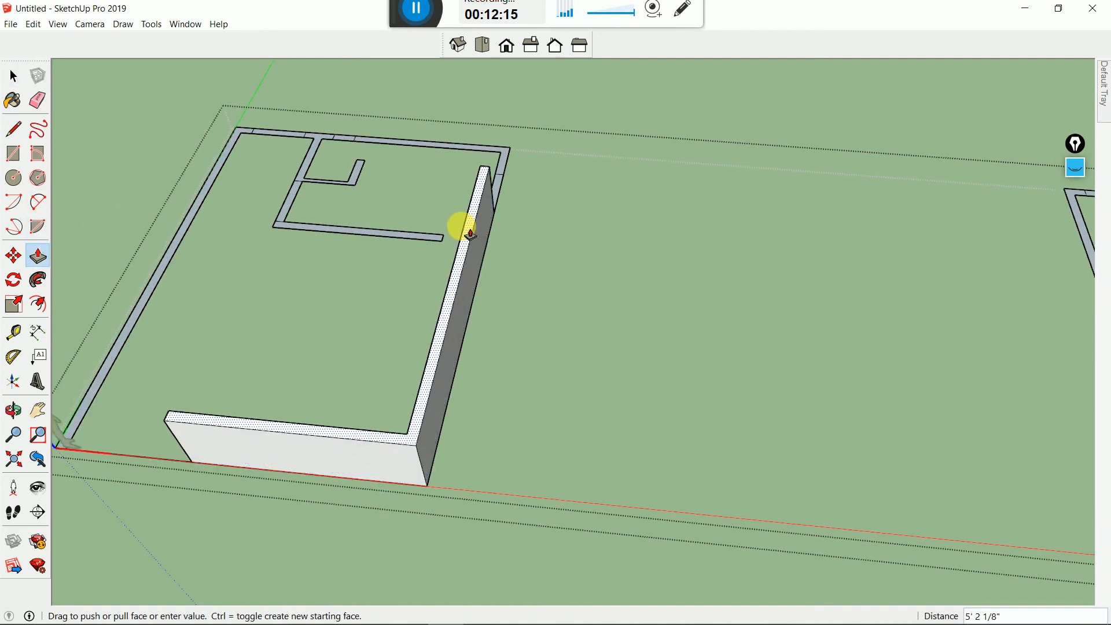
{"action": "key", "text": "Return"}
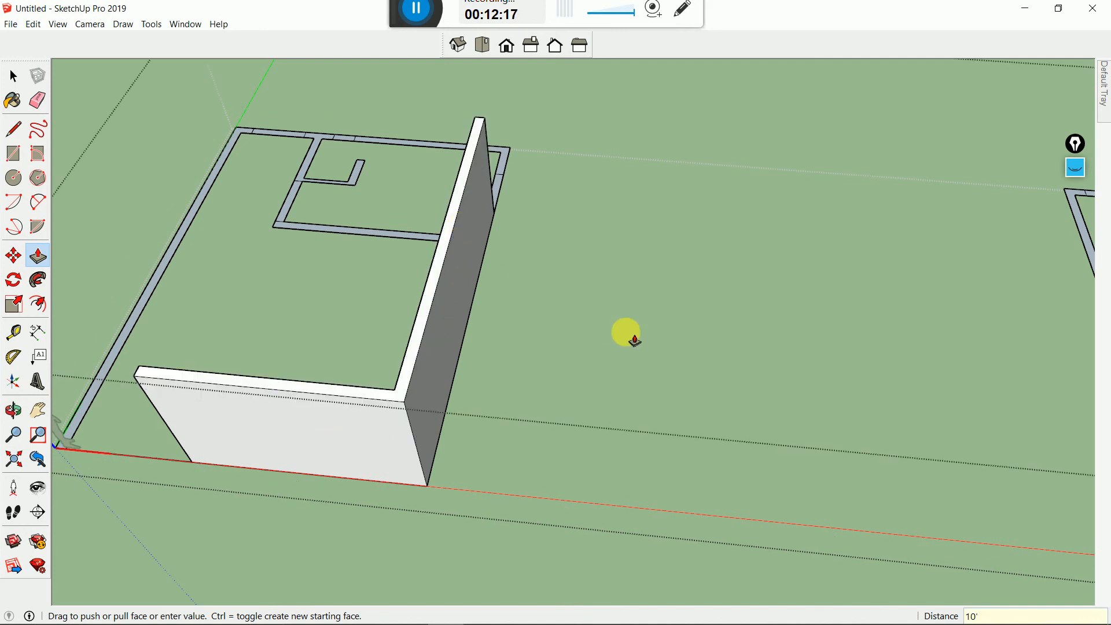
Extrude the adjoining side wall segment and the rear corner wall by the same 10'
{"action": "middle_click_drag", "start_coordinate": [625, 330], "coordinate": [319, 450]}
{"action": "scroll", "coordinate": [515, 329], "scroll_direction": "up", "scroll_amount": 5}
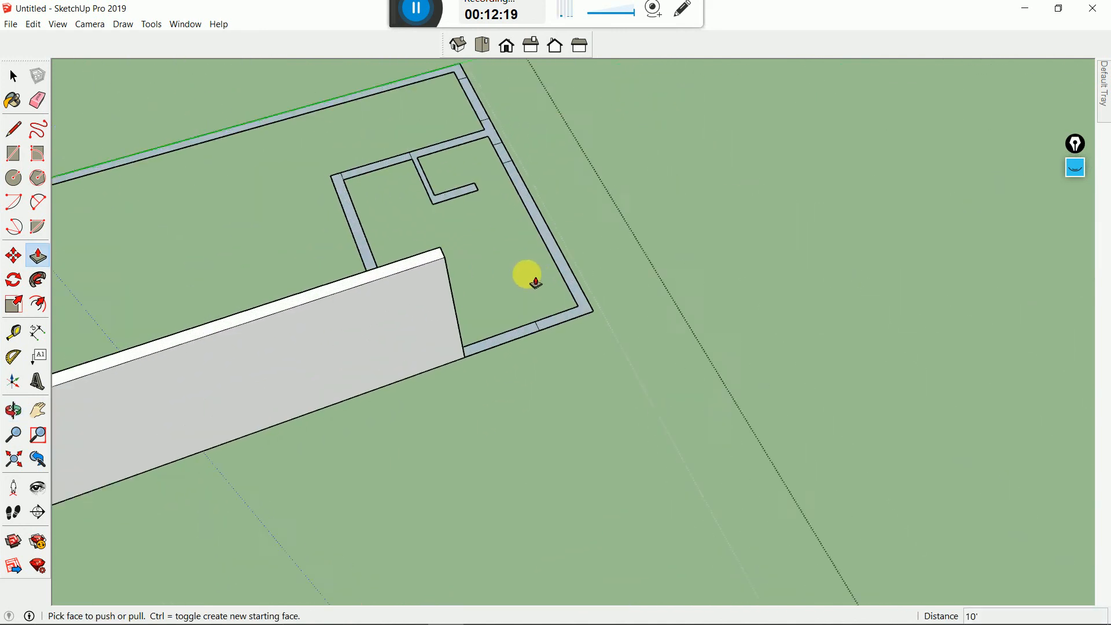
{"action": "left_click", "coordinate": [529, 343]}
{"action": "left_click", "coordinate": [529, 343]}
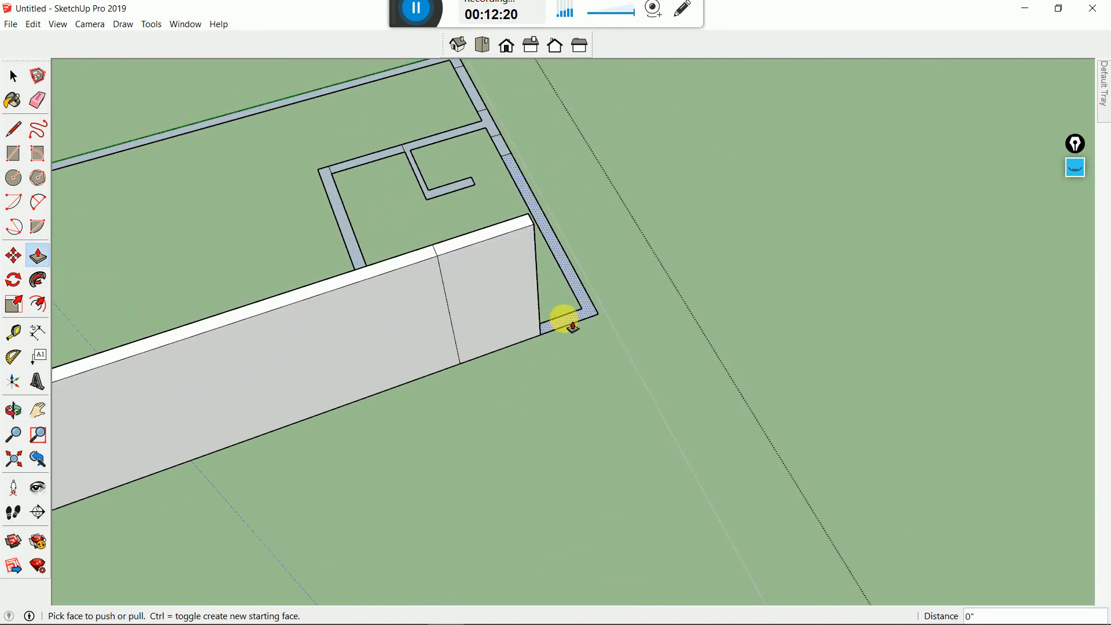
{"action": "double_click", "coordinate": [573, 327]}
{"action": "middle_click_drag", "start_coordinate": [571, 355], "coordinate": [385, 243]}
{"action": "double_click", "coordinate": [393, 246]}
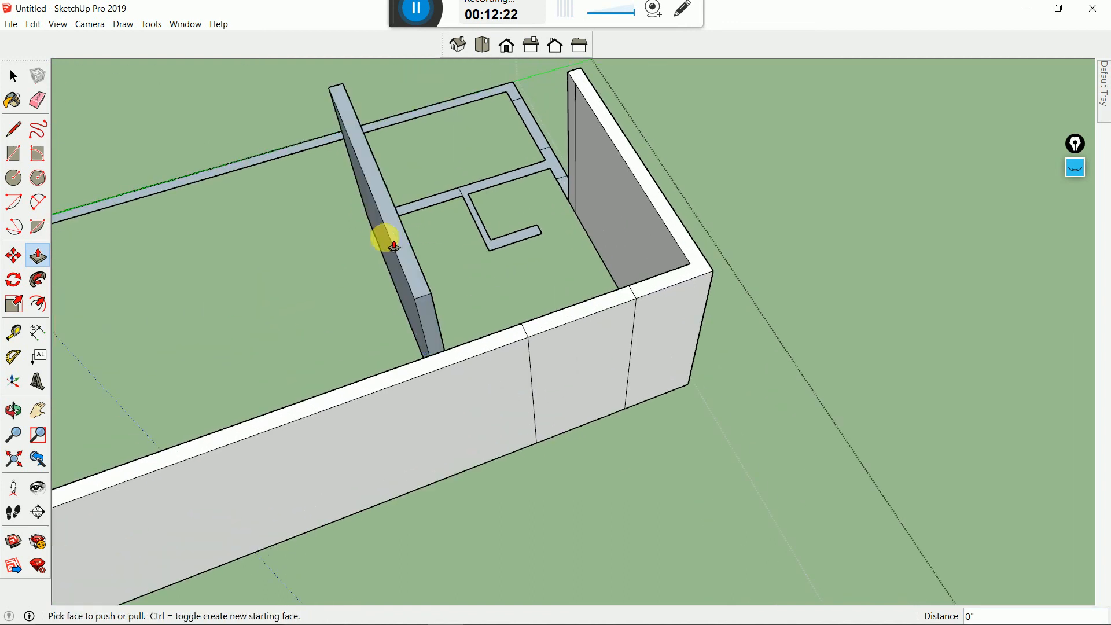
{"action": "scroll", "coordinate": [427, 206], "scroll_direction": "up", "scroll_amount": 2}
{"action": "double_click", "coordinate": [422, 199]}
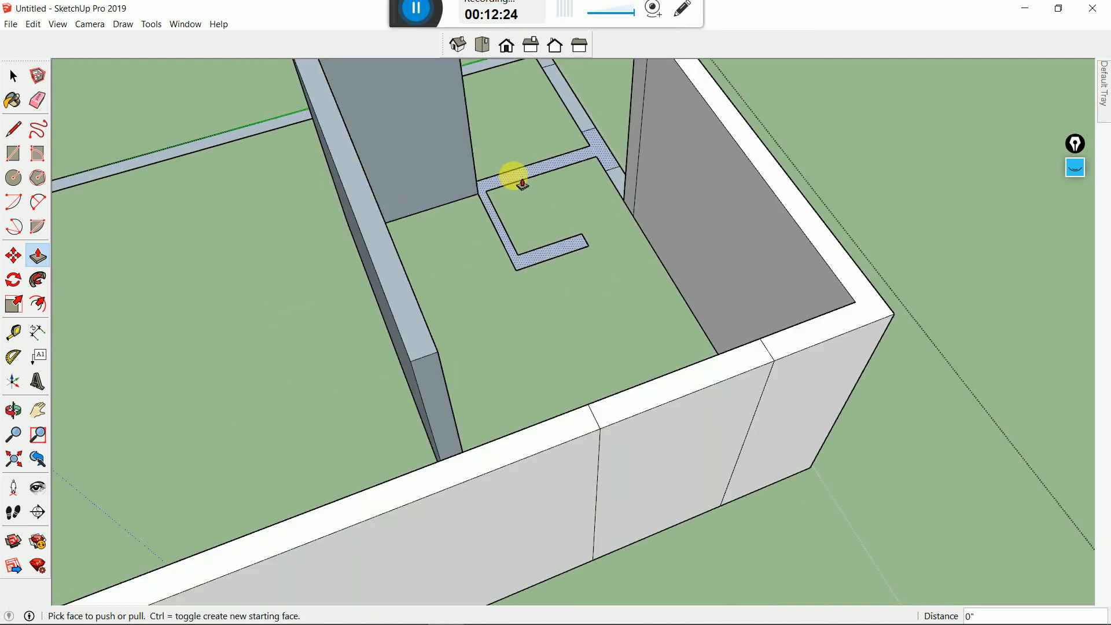
{"action": "key", "text": "ctrl+z"}
{"action": "key", "text": "ctrl+z"}
Reverse the inner cross wall's face beside the raised side wall and extrude it upward by 10'
{"action": "middle_click_drag", "start_coordinate": [518, 236], "coordinate": [499, 270]}
{"action": "left_click", "coordinate": [16, 76]}
{"action": "scroll", "coordinate": [523, 280], "scroll_direction": "down", "scroll_amount": 2}
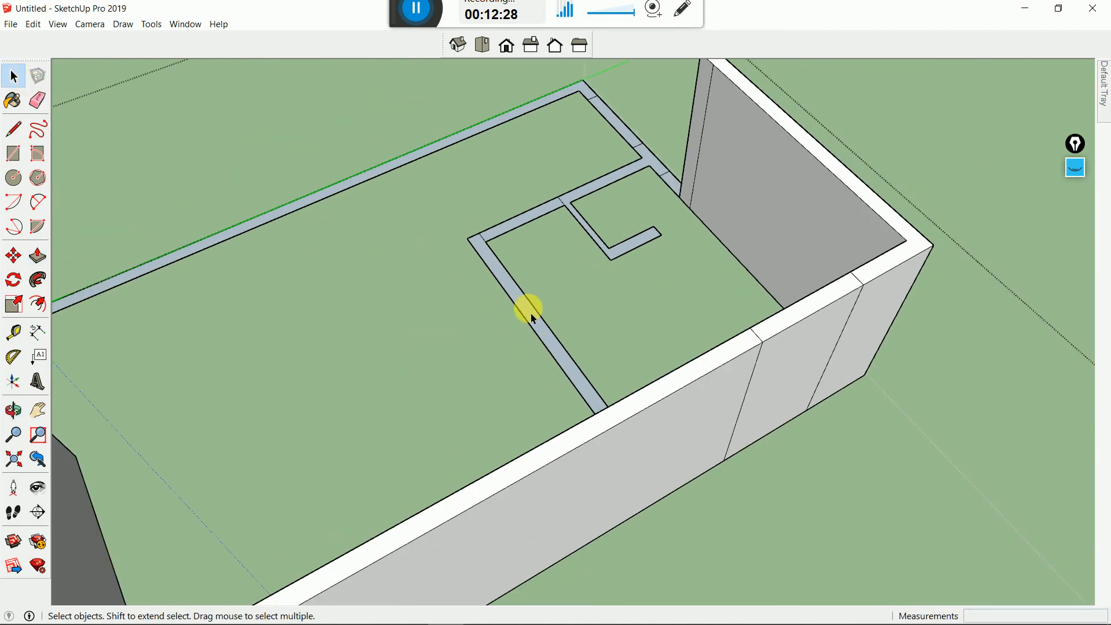
{"action": "right_click", "coordinate": [532, 316]}
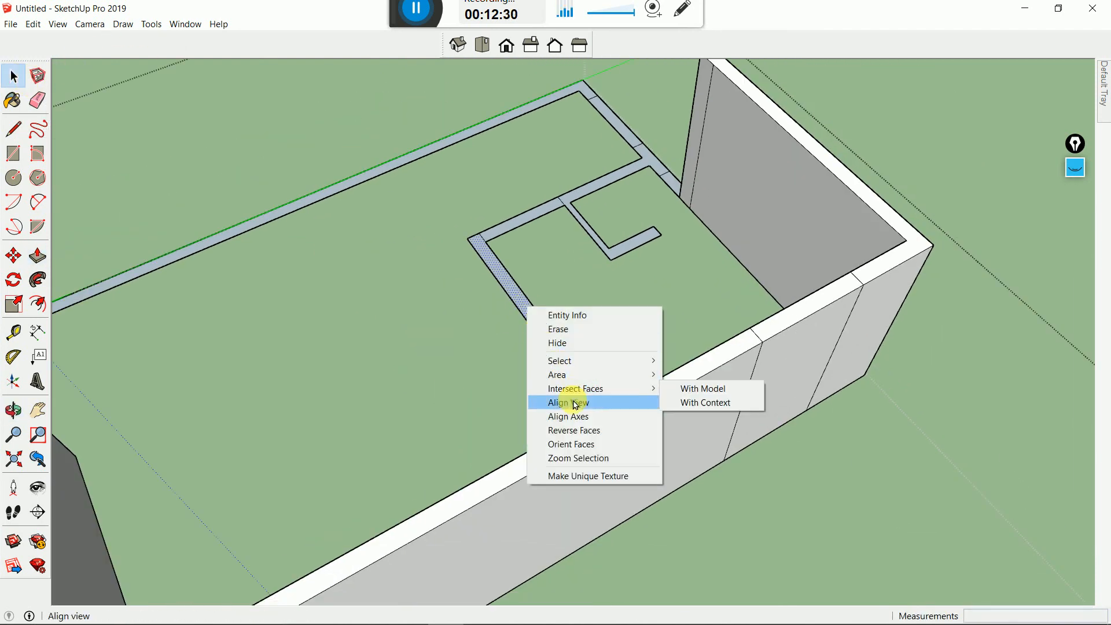
{"action": "left_click", "coordinate": [563, 433]}
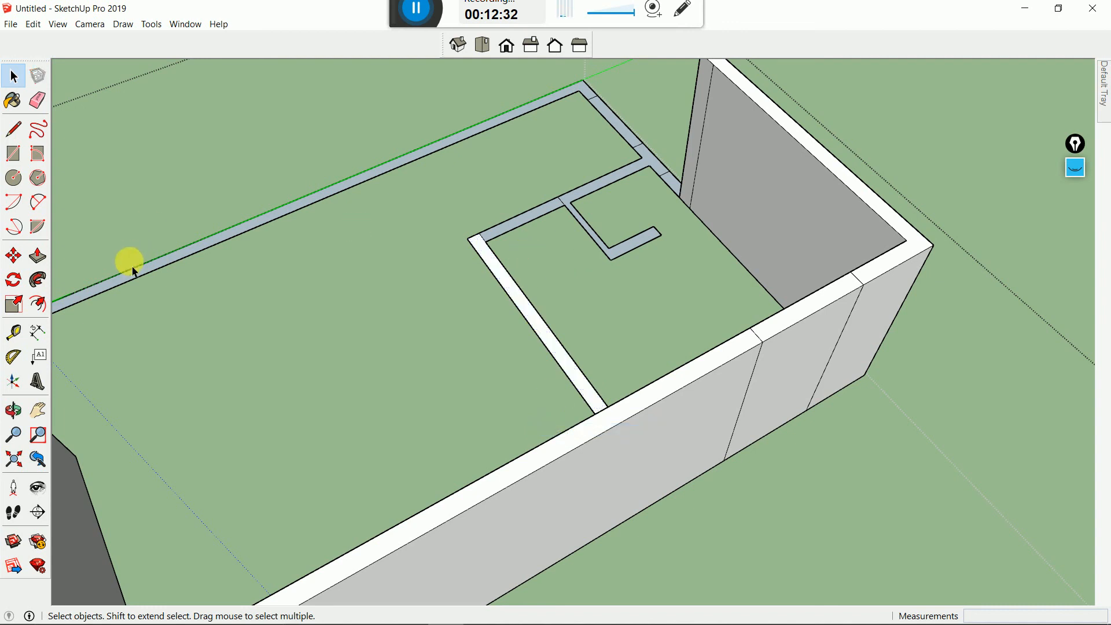
{"action": "left_click", "coordinate": [38, 256]}
{"action": "left_click", "coordinate": [566, 349]}
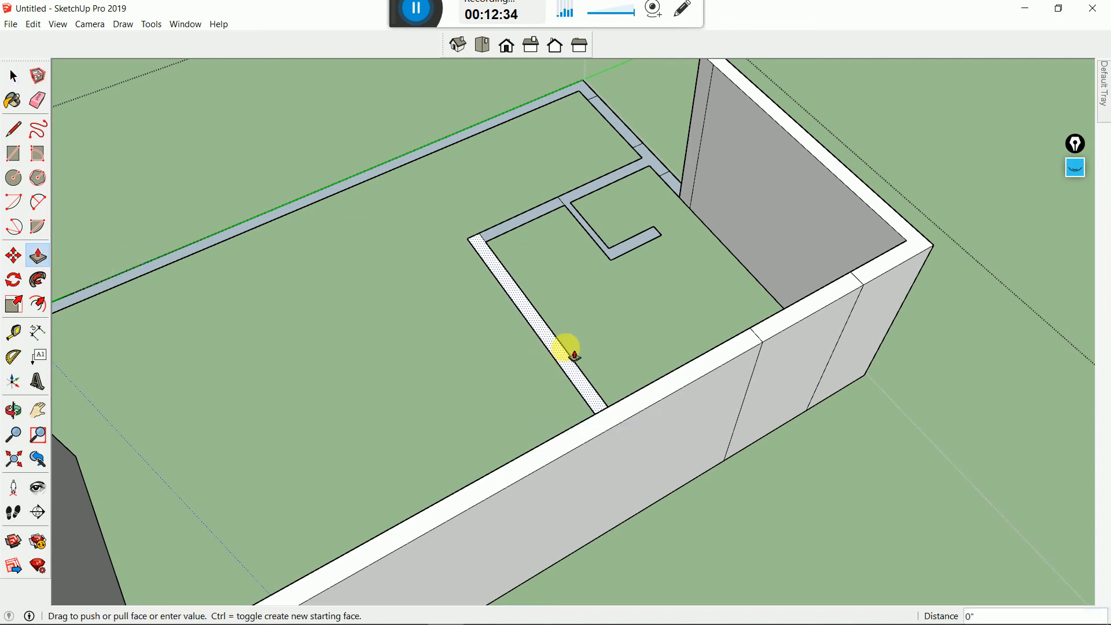
{"action": "left_click", "coordinate": [582, 438]}
{"action": "middle_click_drag", "start_coordinate": [510, 387], "coordinate": [926, 405]}
{"action": "scroll", "coordinate": [529, 433], "scroll_direction": "down", "scroll_amount": 4}
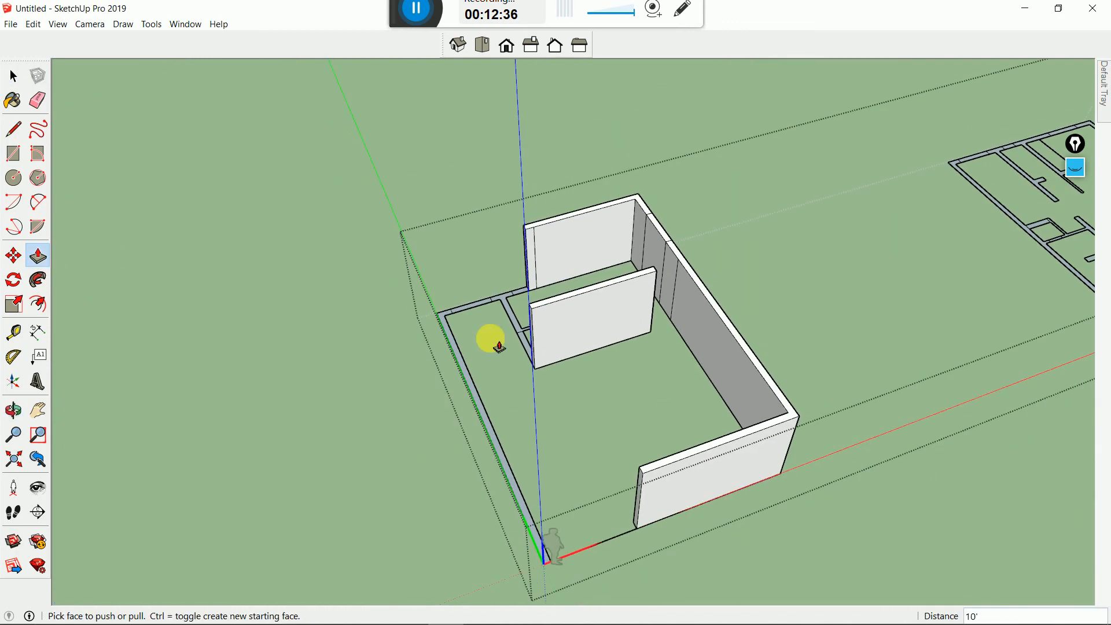
{"action": "middle_click_drag", "start_coordinate": [498, 347], "coordinate": [510, 385]}
{"action": "scroll", "coordinate": [510, 383], "scroll_direction": "up", "scroll_amount": 5}
{"action": "double_click", "coordinate": [518, 370]}
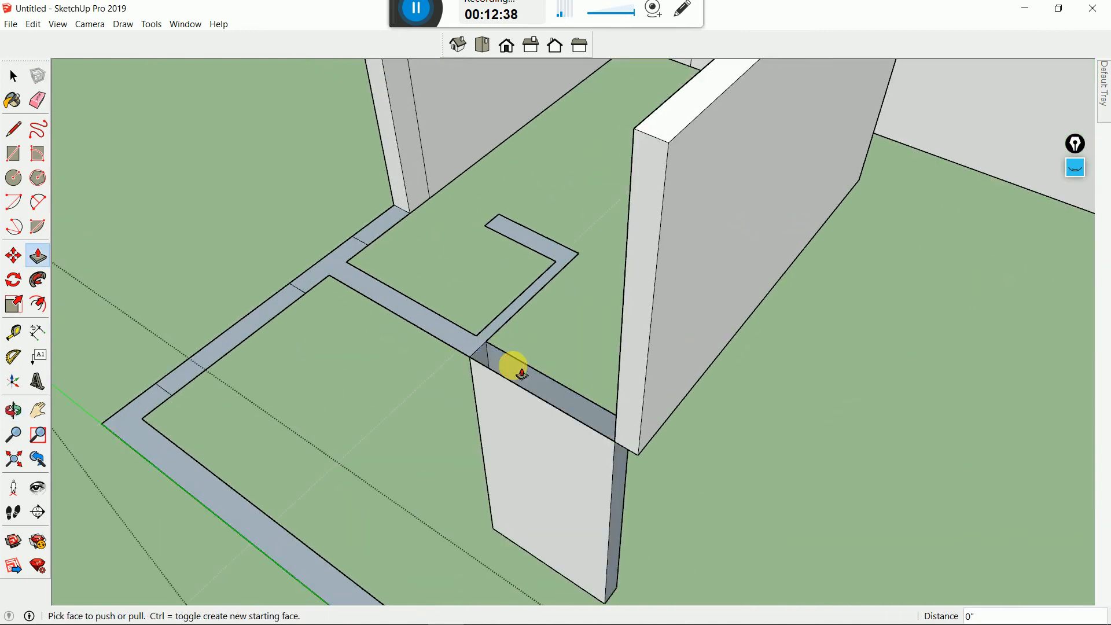
{"action": "key", "text": "ctrl+z"}
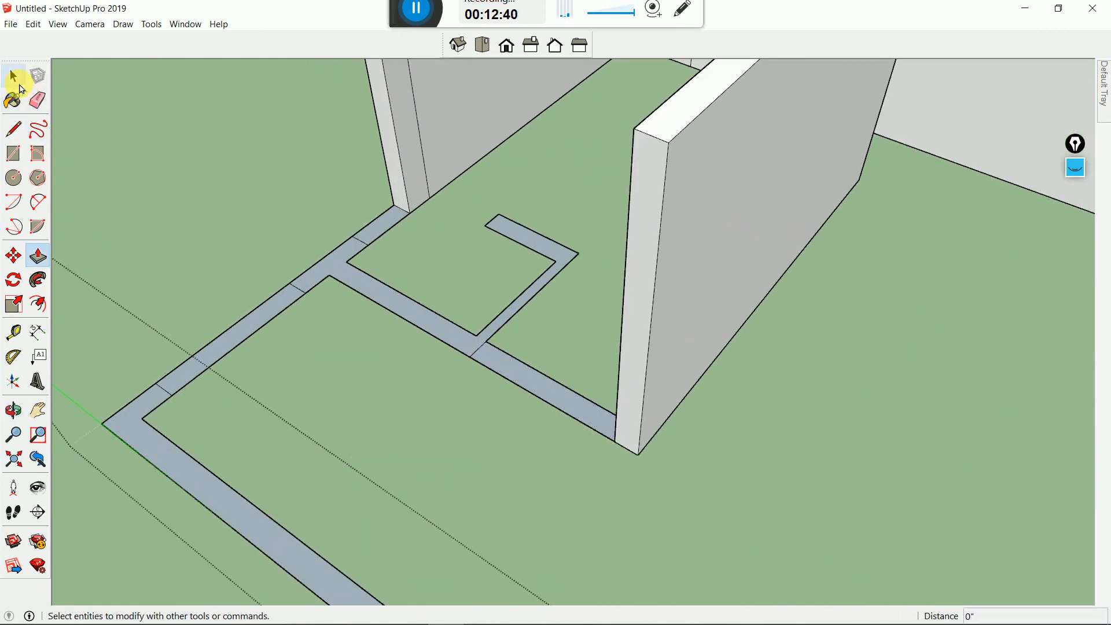
Reverse the faces of the remaining inner wall segment, the small-room wall, and the rear wall segment beside the raised corner
{"action": "left_click", "coordinate": [13, 75]}
{"action": "scroll", "coordinate": [509, 324], "scroll_direction": "down", "scroll_amount": 3}
{"action": "right_click", "coordinate": [521, 347]}
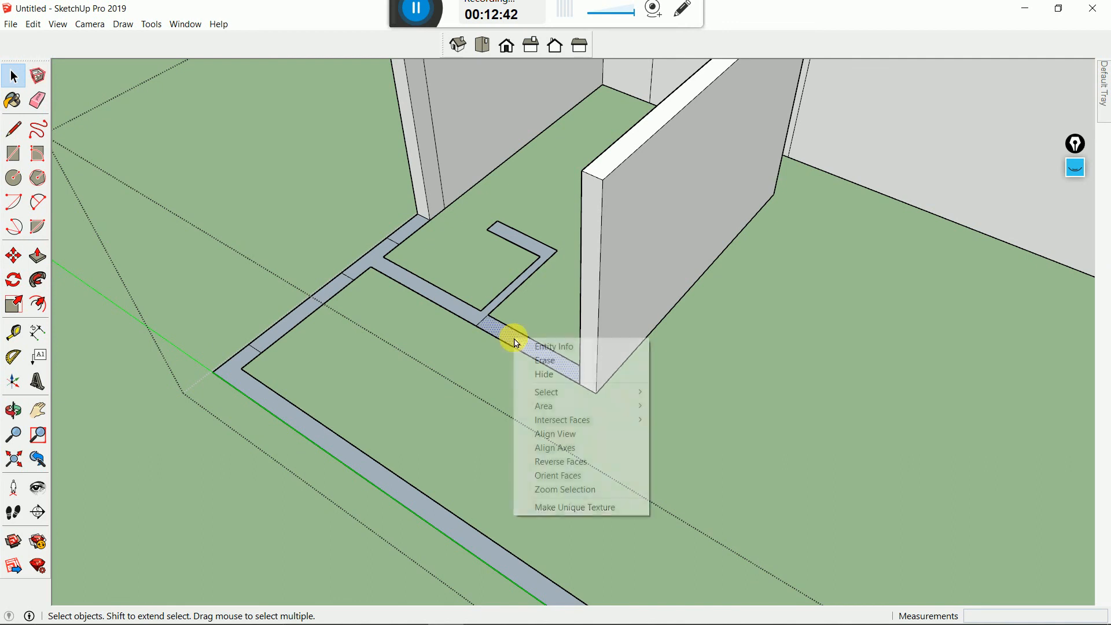
{"action": "left_click", "coordinate": [557, 462]}
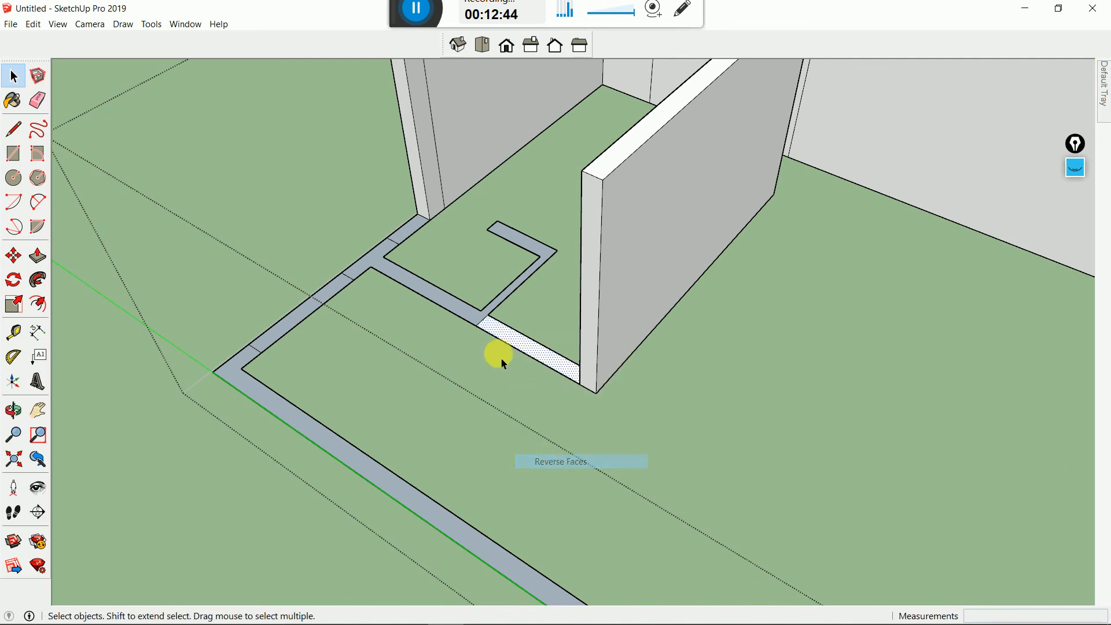
{"action": "scroll", "coordinate": [491, 355], "scroll_direction": "up", "scroll_amount": 2}
{"action": "left_click", "coordinate": [442, 303]}
{"action": "right_click", "coordinate": [445, 301]}
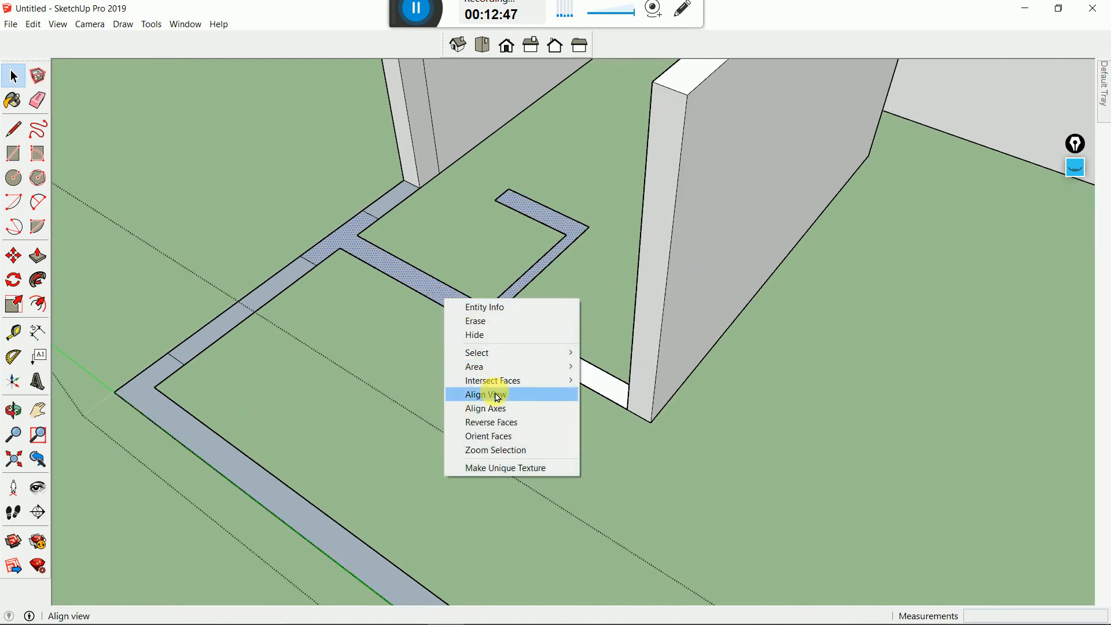
{"action": "left_click", "coordinate": [487, 424]}
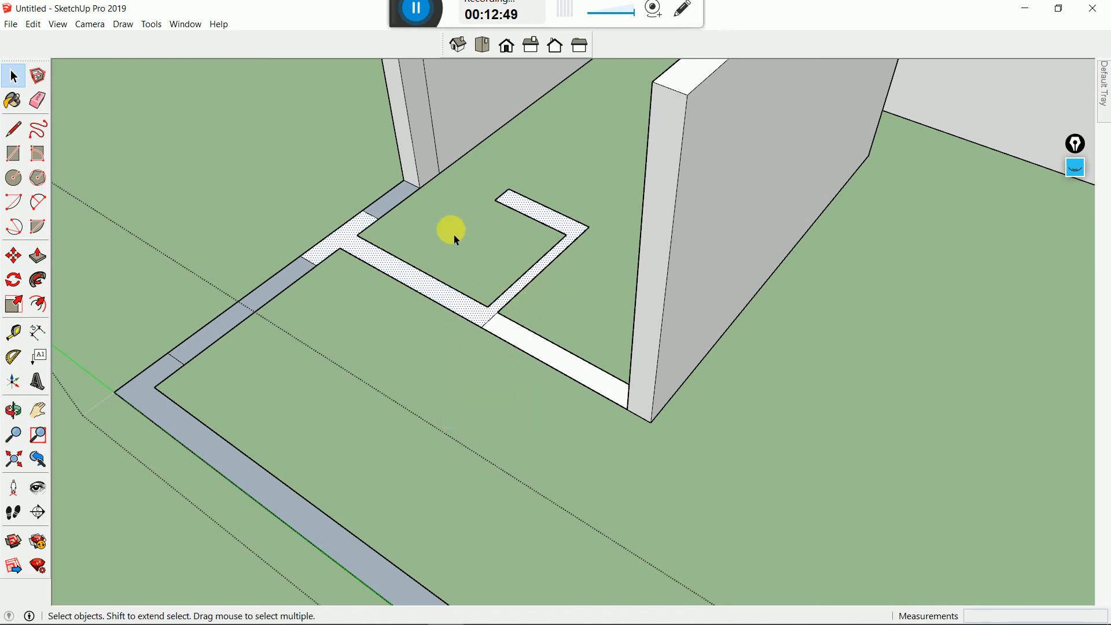
{"action": "right_click", "coordinate": [395, 201]}
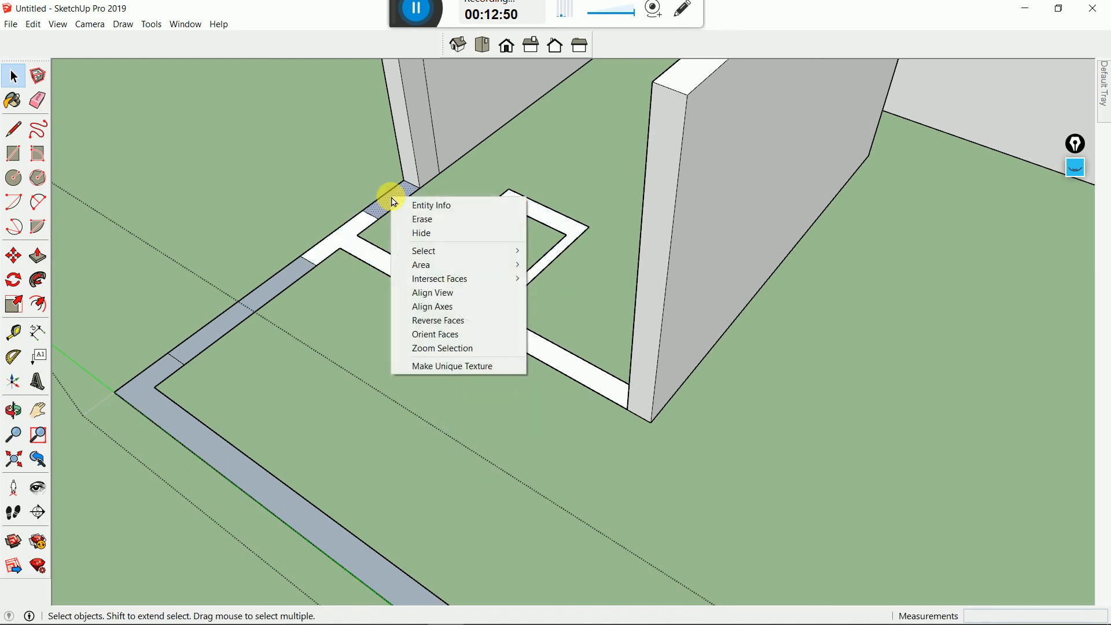
{"action": "left_click", "coordinate": [451, 320]}
Extrude the reversed inner and rear wall faces up to the top of the raised inner wall
{"action": "left_click", "coordinate": [37, 255]}
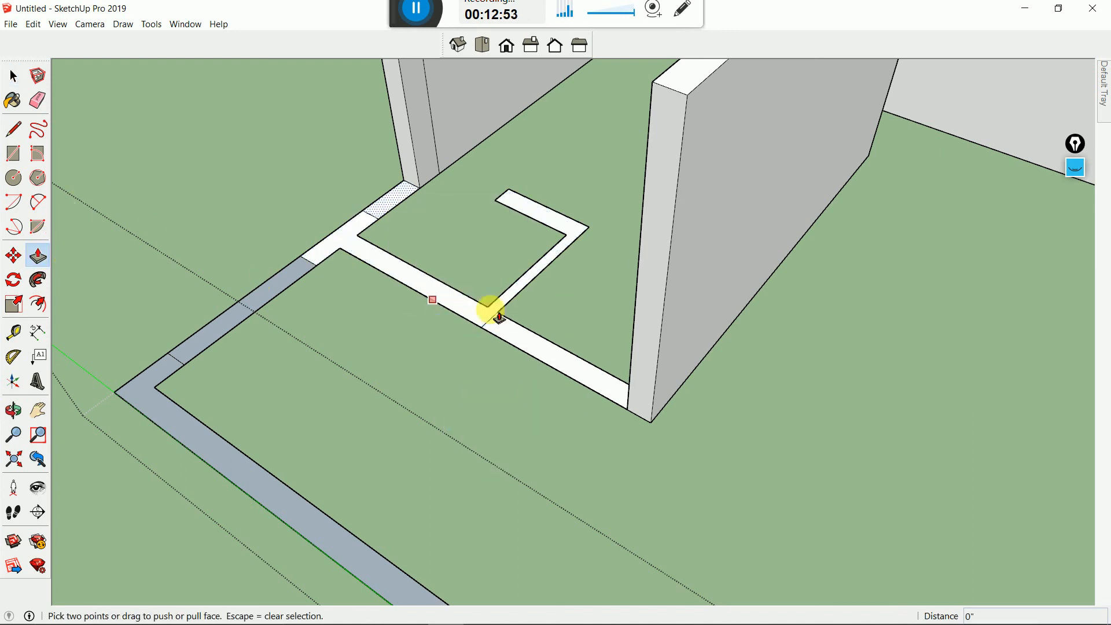
{"action": "left_click", "coordinate": [517, 334]}
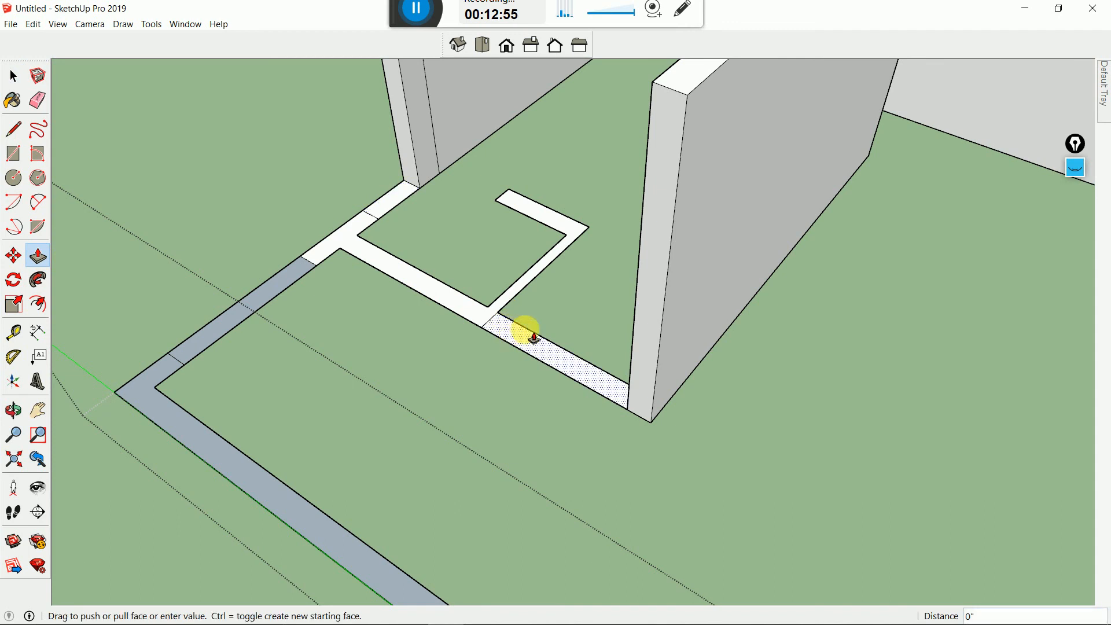
{"action": "left_click", "coordinate": [688, 92]}
{"action": "middle_click_drag", "start_coordinate": [688, 93], "coordinate": [427, 369]}
{"action": "scroll", "coordinate": [422, 389], "scroll_direction": "down", "scroll_amount": 6}
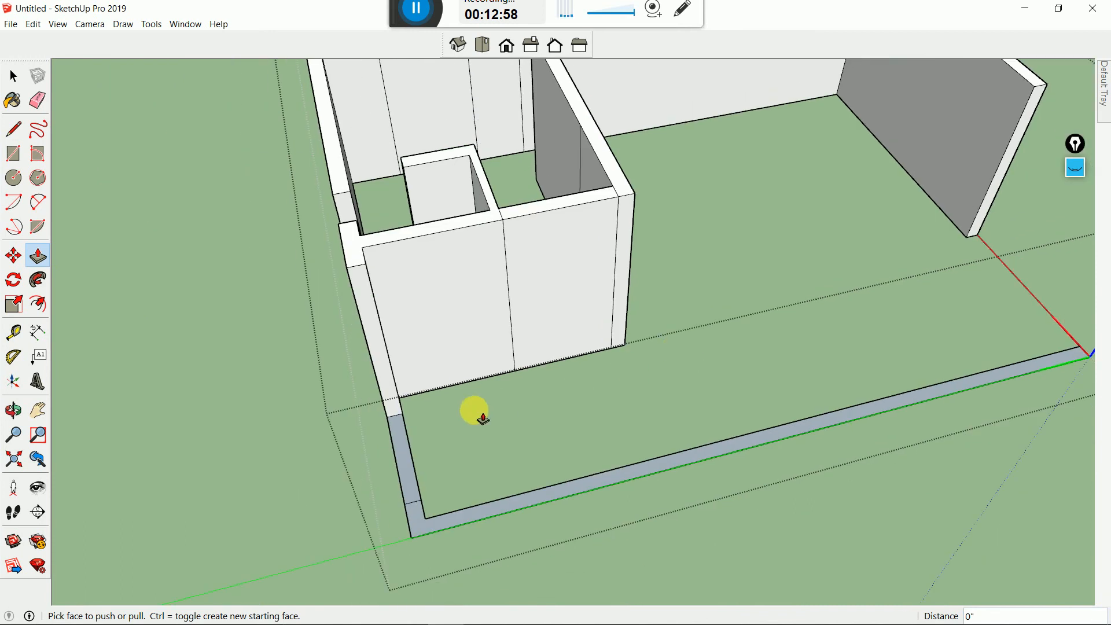
{"action": "middle_click_drag", "start_coordinate": [474, 411], "coordinate": [449, 482]}
{"action": "scroll", "coordinate": [448, 482], "scroll_direction": "up", "scroll_amount": 3}
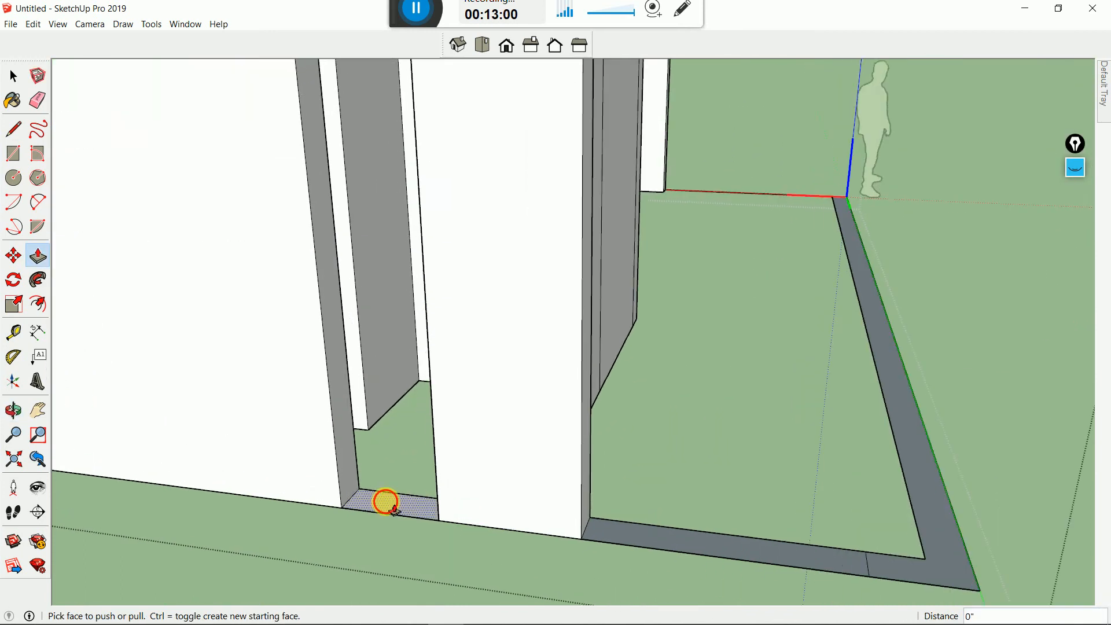
Examine the raised ground-floor walls from several sides
{"action": "scroll", "coordinate": [655, 340], "scroll_direction": "down", "scroll_amount": 6}
{"action": "middle_click_drag", "start_coordinate": [657, 339], "coordinate": [597, 347]}
{"action": "scroll", "coordinate": [466, 403], "scroll_direction": "up", "scroll_amount": 2}
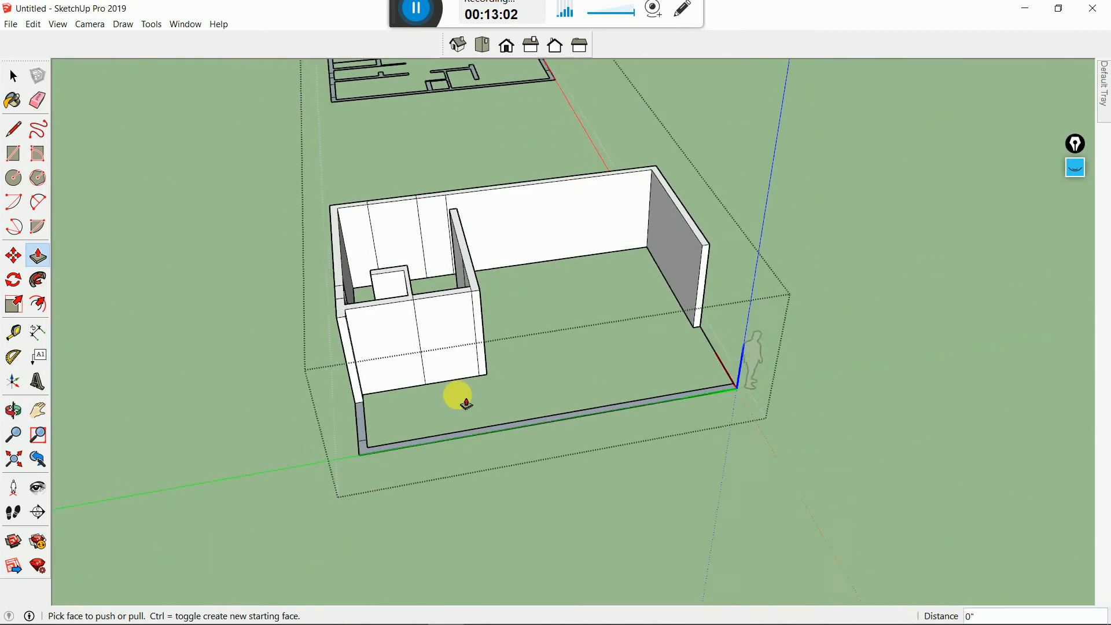
{"action": "scroll", "coordinate": [784, 315], "scroll_direction": "down", "scroll_amount": 5}
{"action": "middle_click_drag", "start_coordinate": [783, 315], "coordinate": [727, 186]}
{"action": "scroll", "coordinate": [508, 226], "scroll_direction": "up", "scroll_amount": 4}
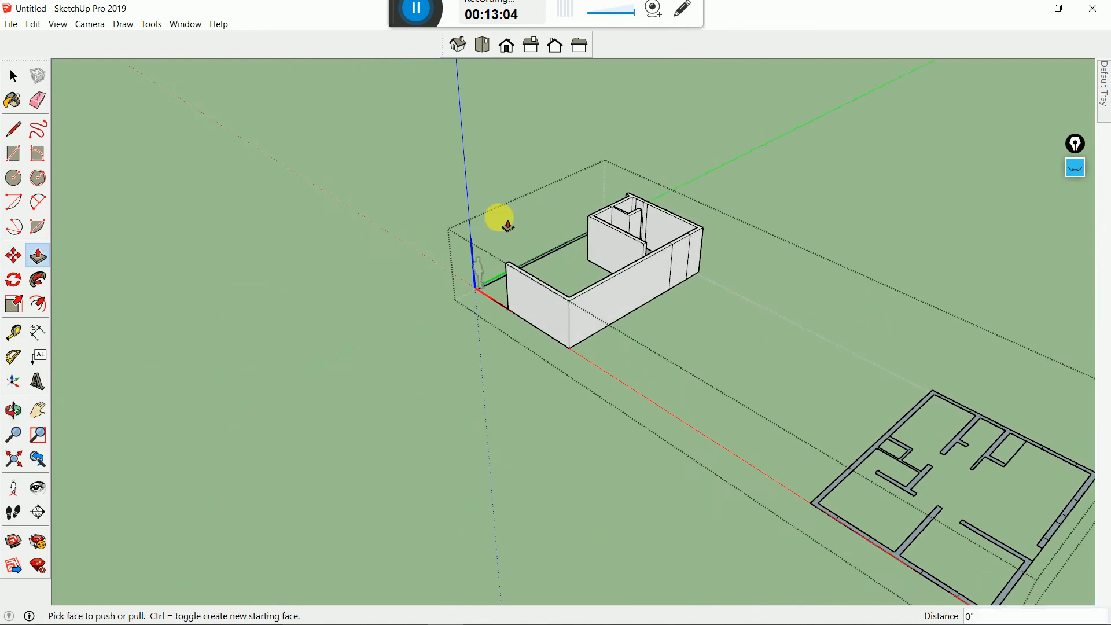
{"action": "scroll", "coordinate": [637, 208], "scroll_direction": "up", "scroll_amount": 5}
{"action": "left_click", "coordinate": [12, 76]}
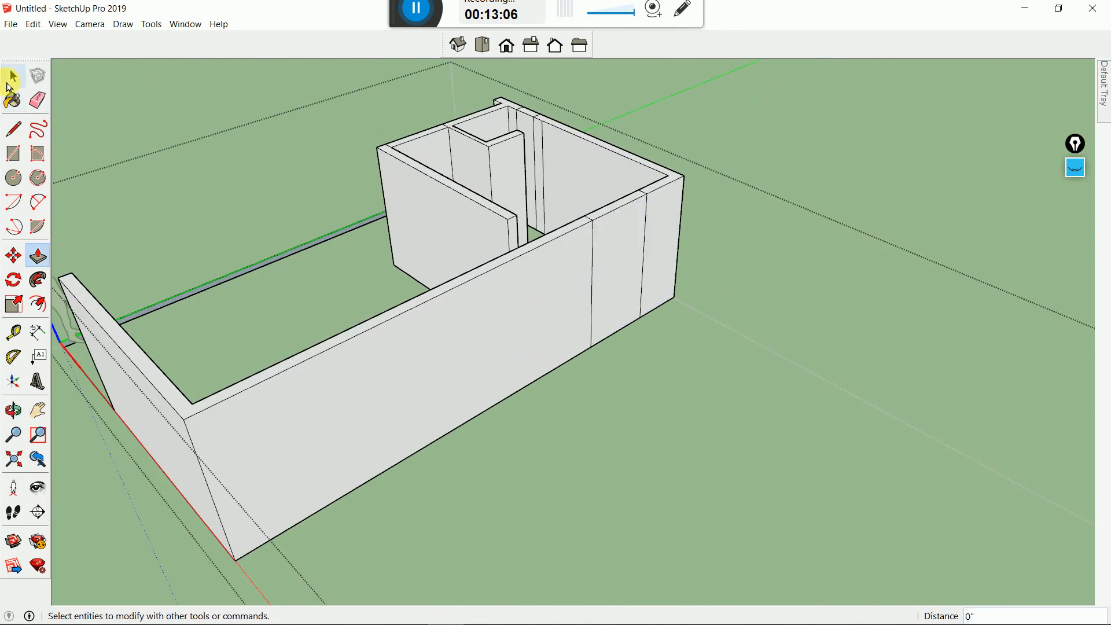
{"action": "scroll", "coordinate": [413, 356], "scroll_direction": "down", "scroll_amount": 6}
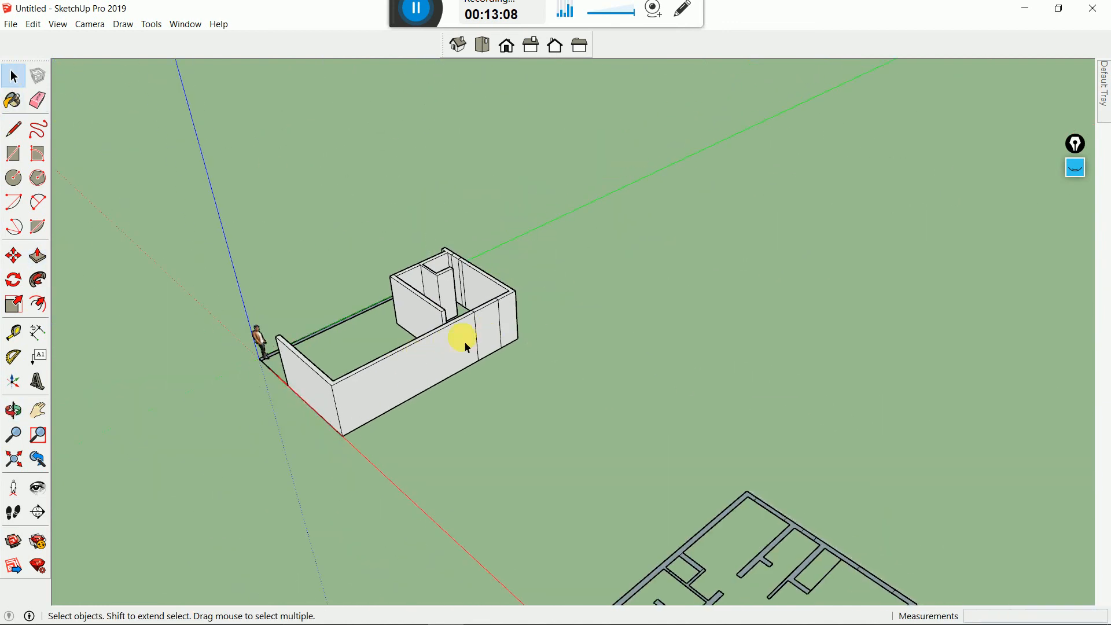
{"action": "scroll", "coordinate": [450, 351], "scroll_direction": "down", "scroll_amount": 2}
{"action": "scroll", "coordinate": [489, 310], "scroll_direction": "up", "scroll_amount": 5}
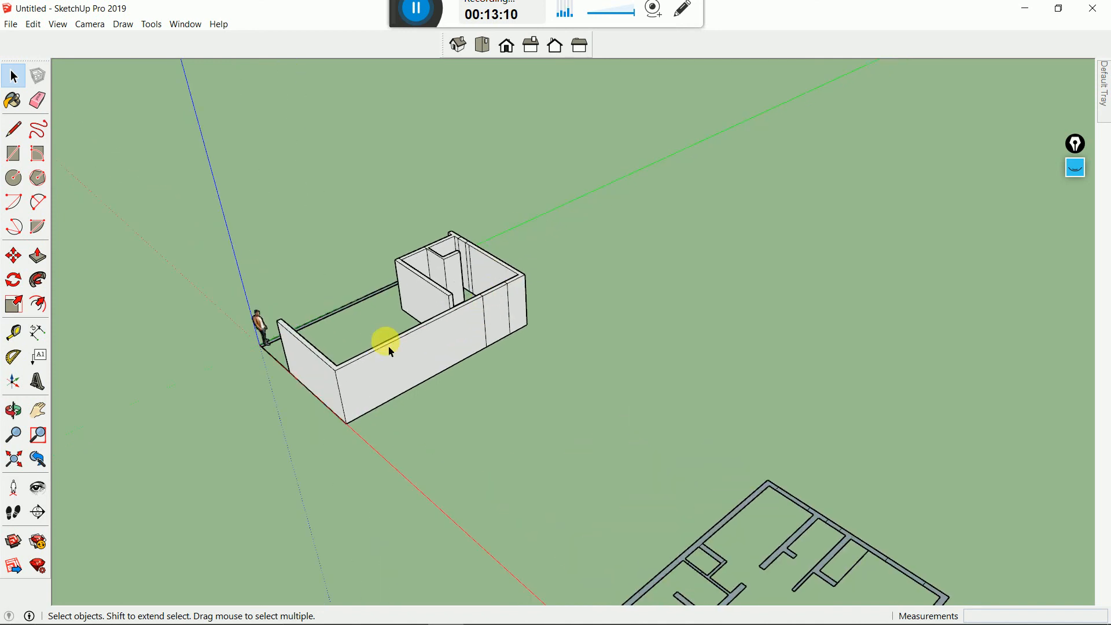
{"action": "scroll", "coordinate": [463, 295], "scroll_direction": "up", "scroll_amount": 2}
{"action": "middle_click_drag", "start_coordinate": [520, 319], "coordinate": [544, 300]}
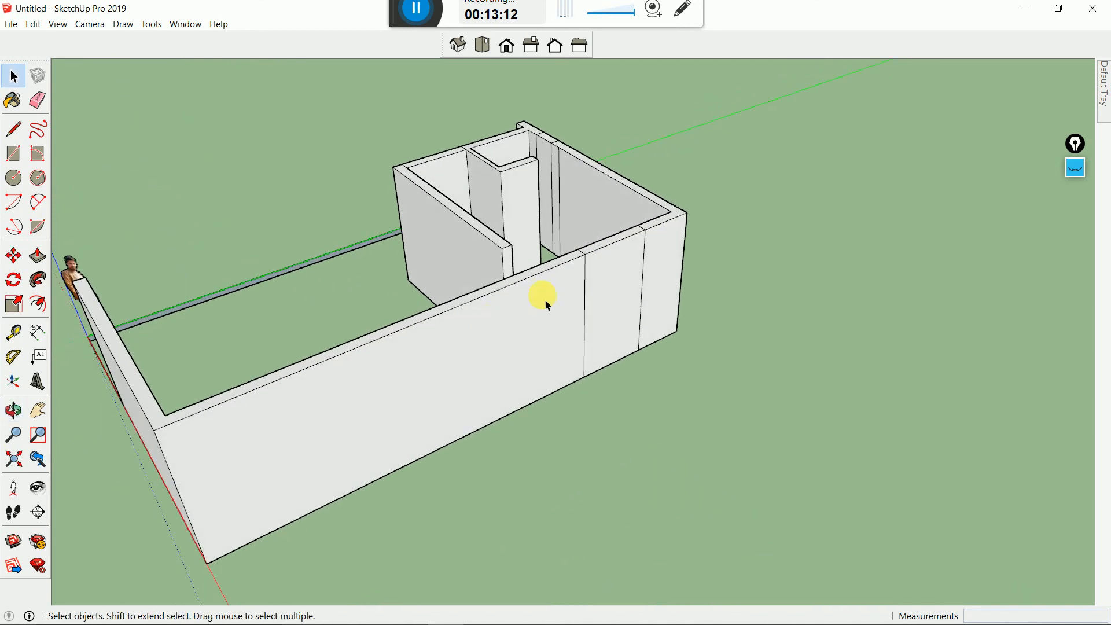
Inside the ground-floor group, place a horizontal guide line 3' above the base edge of the long outer side wall
{"action": "double_click", "coordinate": [542, 285]}
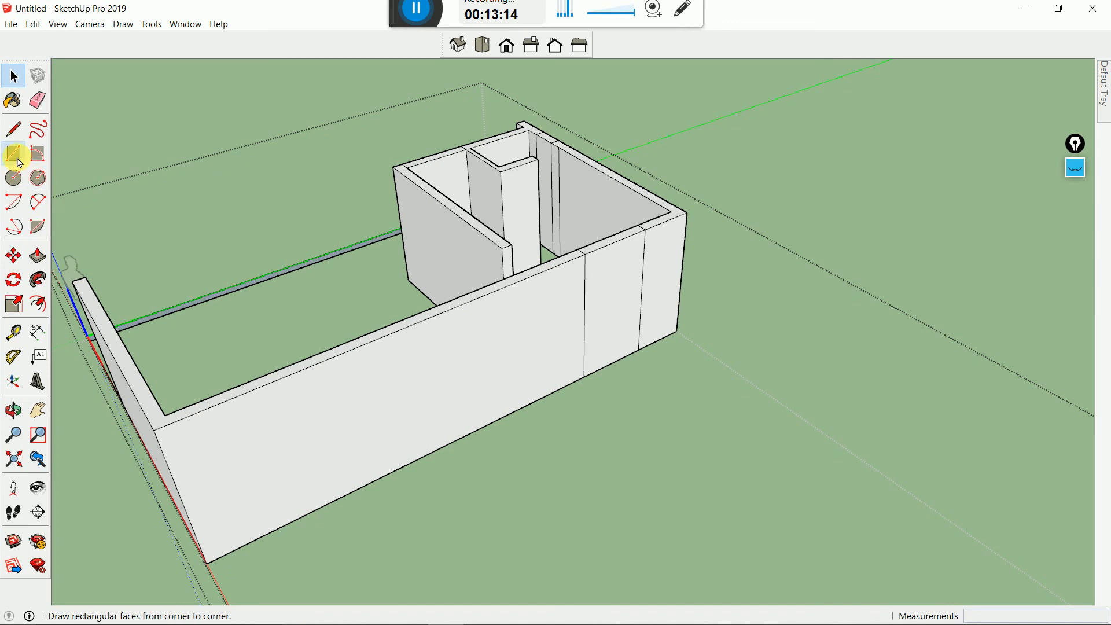
{"action": "left_click", "coordinate": [14, 331]}
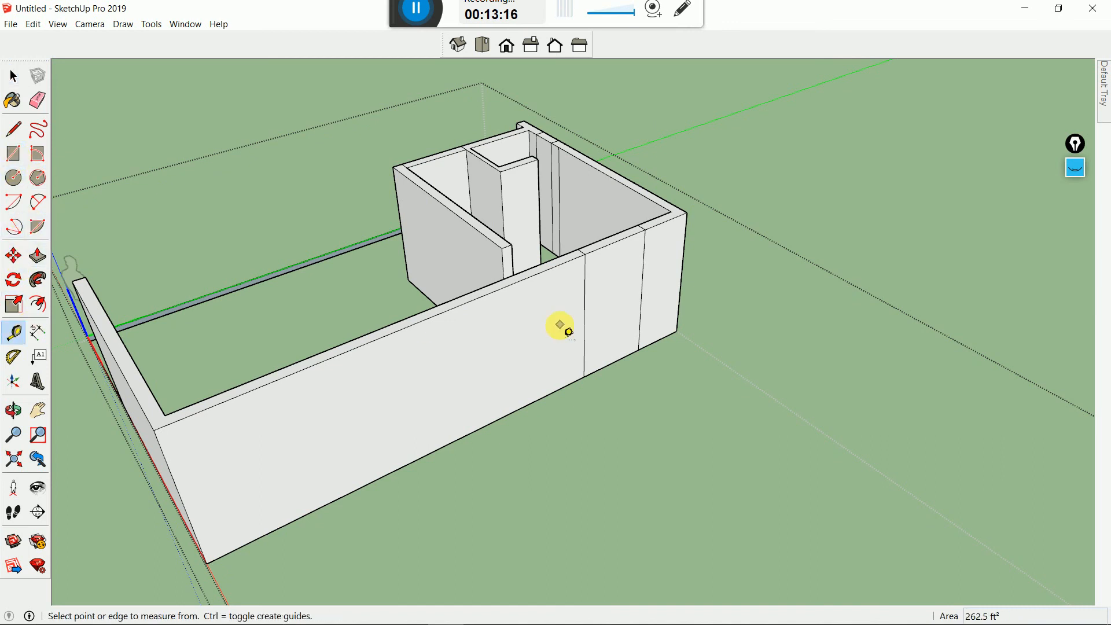
{"action": "scroll", "coordinate": [642, 370], "scroll_direction": "up", "scroll_amount": 3}
{"action": "left_click", "coordinate": [611, 397]}
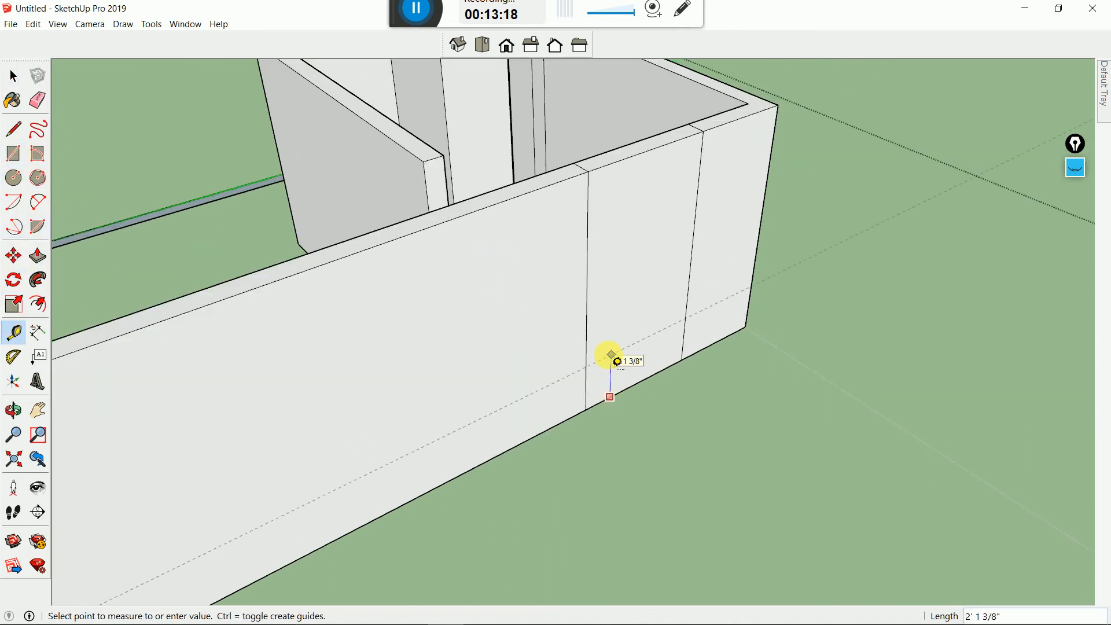
{"action": "type", "text": "3'"}
{"action": "key", "text": "Return"}
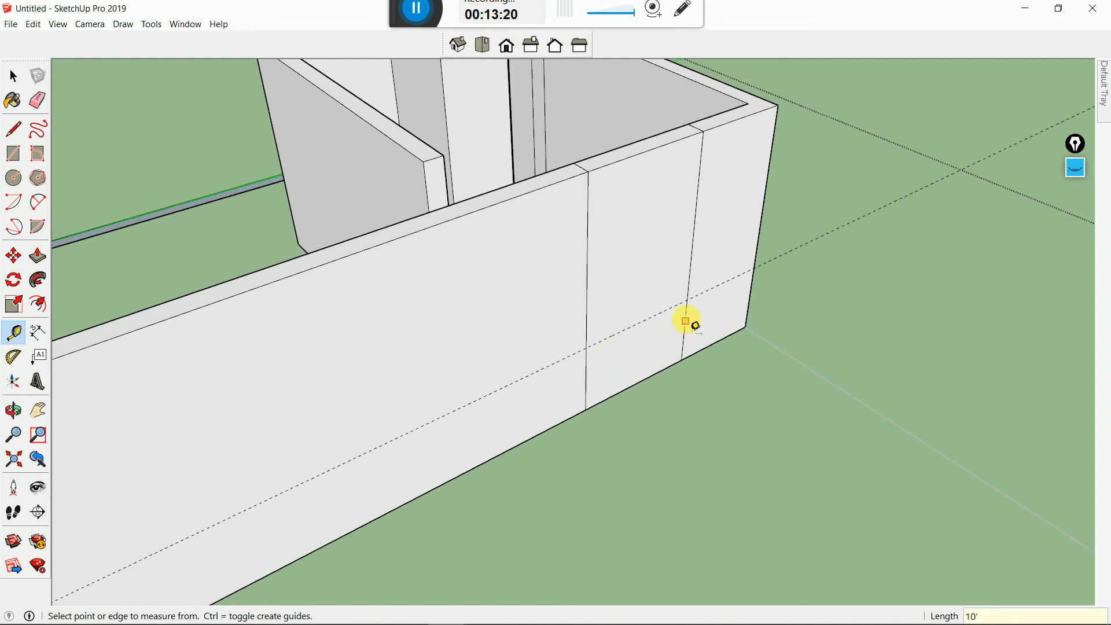
Add a second horizontal guide line 4' above the first guide on the side wall
{"action": "left_click", "coordinate": [677, 305]}
{"action": "type", "text": "4"}
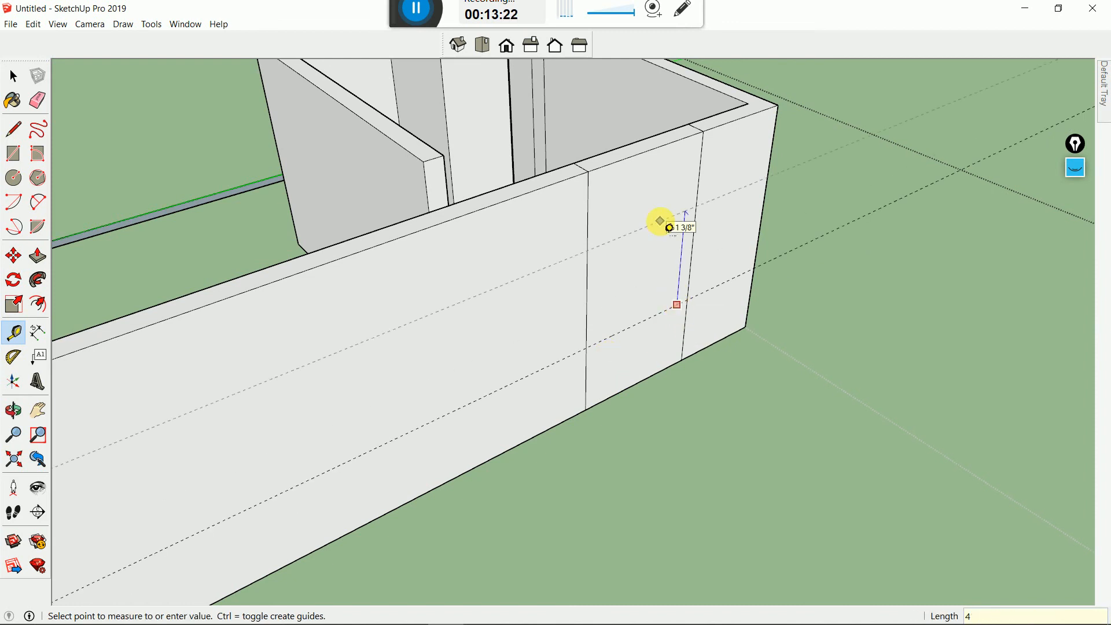
{"action": "type", "text": "'"}
{"action": "key", "text": "Return"}
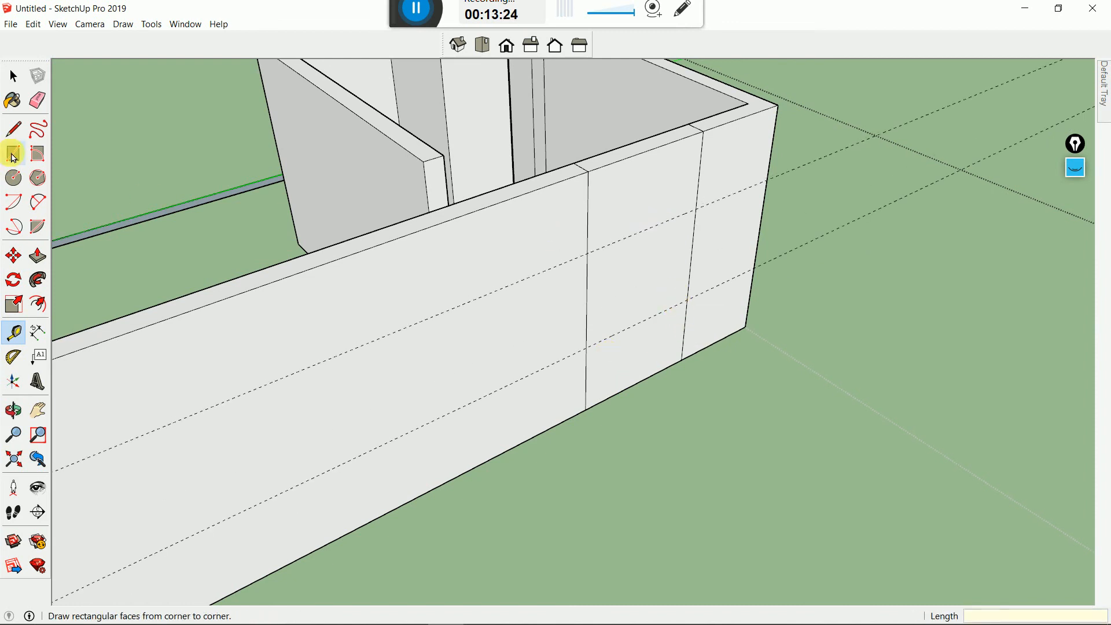
Draw a 4' by 5' window rectangle between the two guides, spanning the two vertical edges of the side wall
{"action": "left_click", "coordinate": [13, 154]}
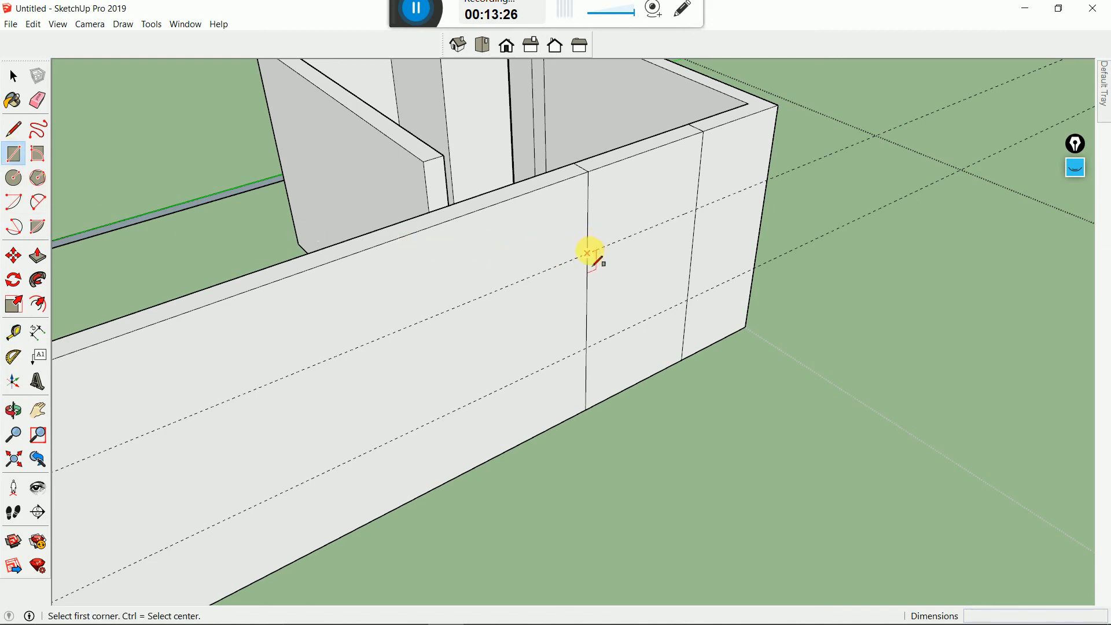
{"action": "left_click", "coordinate": [587, 253]}
{"action": "left_click", "coordinate": [691, 300]}
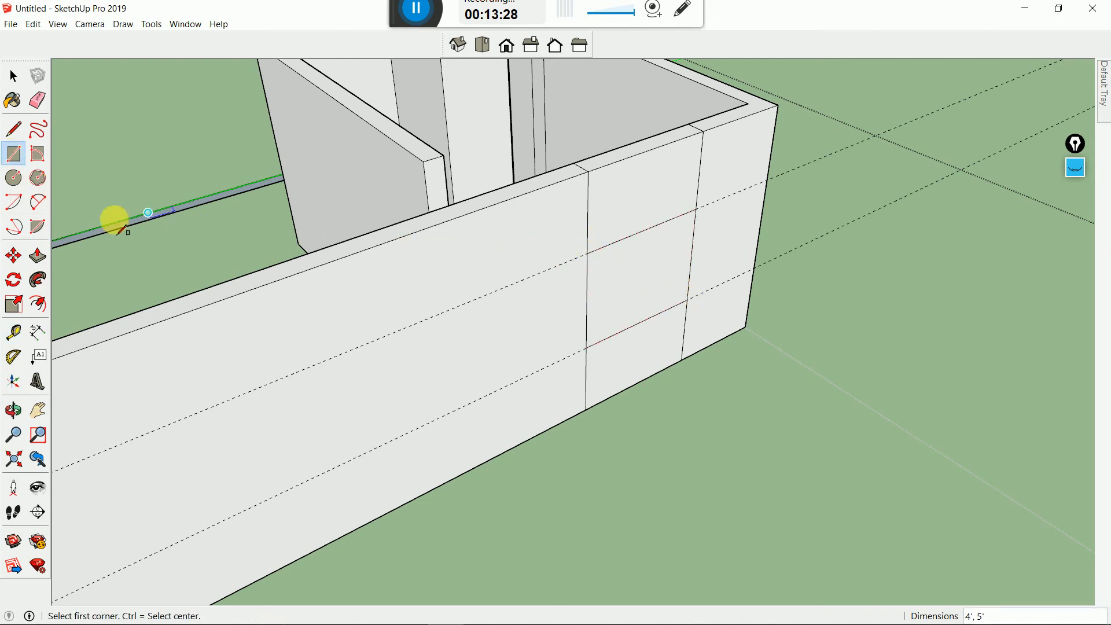
Try to push the window rectangle 9" through the wall thickness, check it from inside, and undo the push
{"action": "left_click", "coordinate": [618, 274]}
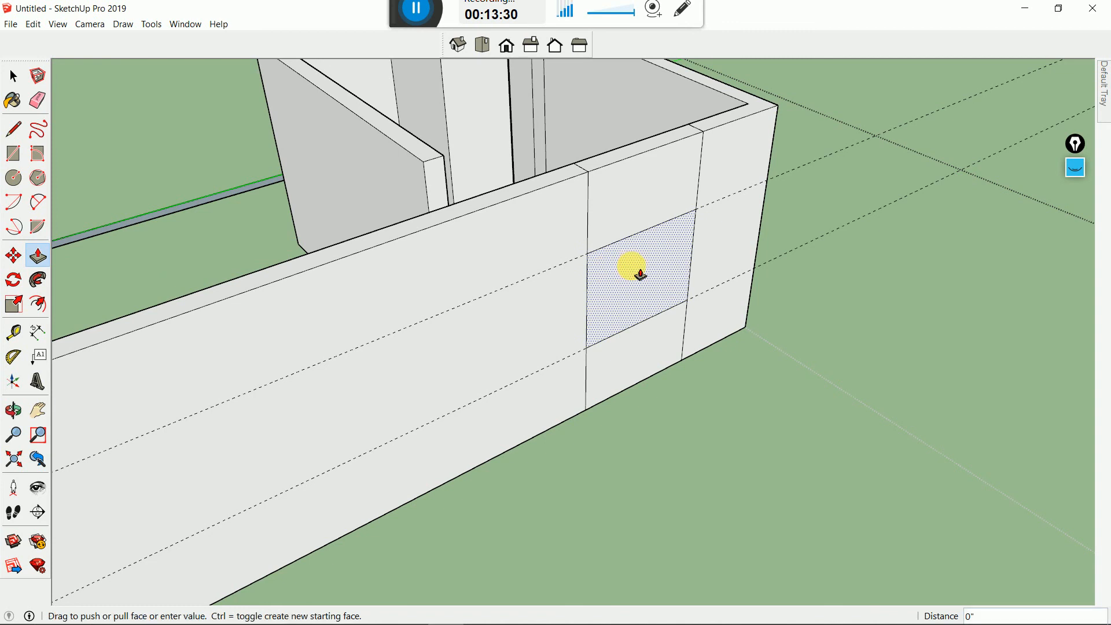
{"action": "left_click", "coordinate": [620, 181]}
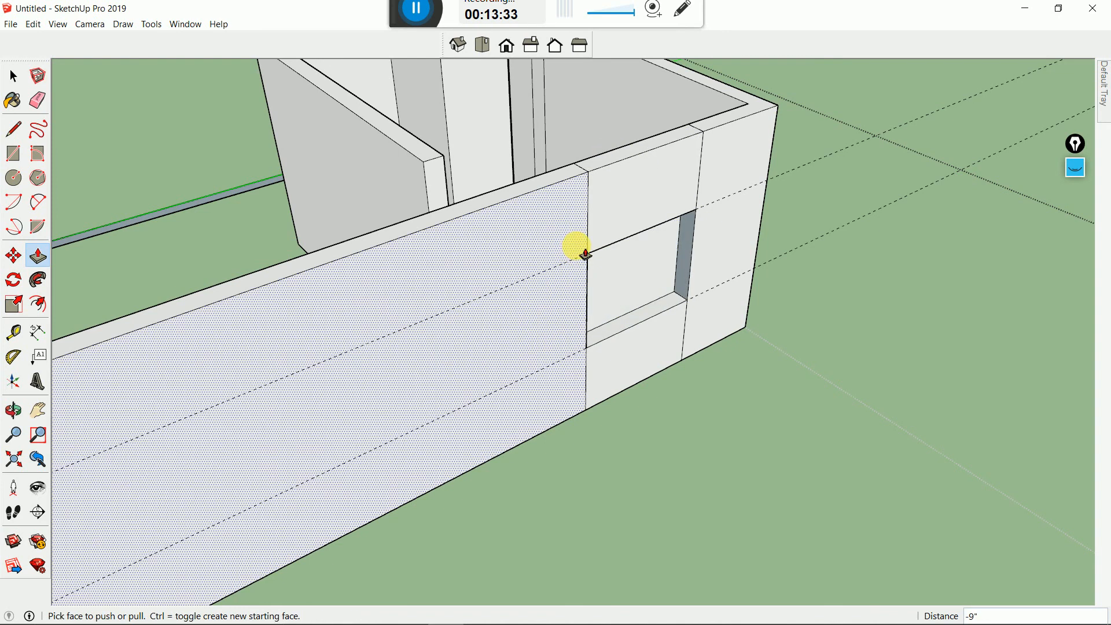
{"action": "middle_click_drag", "start_coordinate": [577, 248], "coordinate": [859, 347]}
{"action": "scroll", "coordinate": [461, 342], "scroll_direction": "down", "scroll_amount": 2}
{"action": "scroll", "coordinate": [774, 339], "scroll_direction": "up", "scroll_amount": 3}
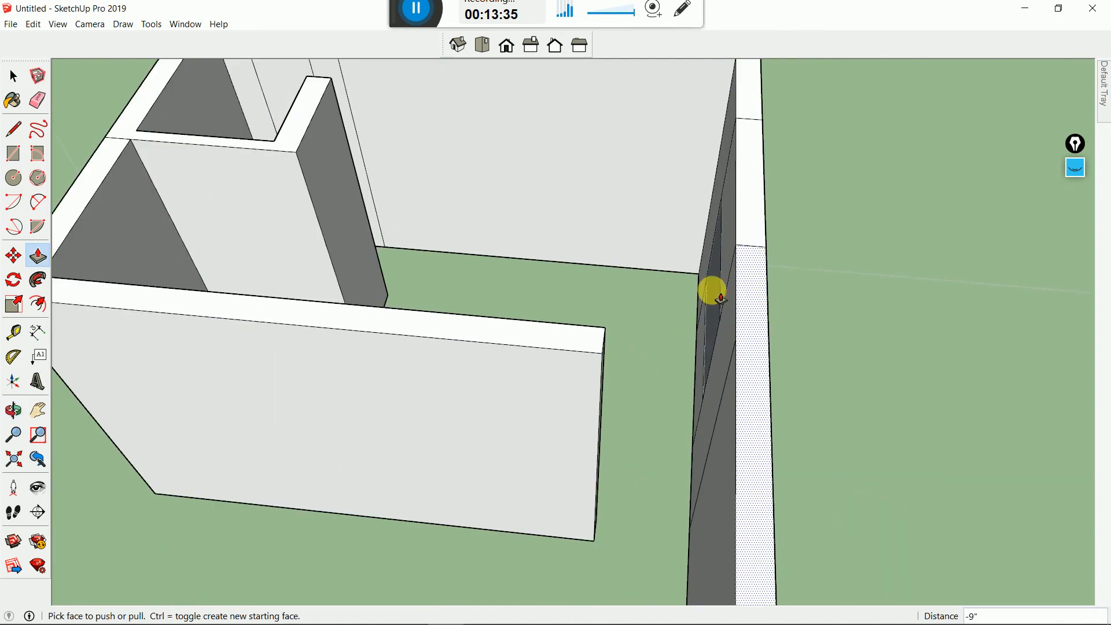
{"action": "middle_click_drag", "start_coordinate": [712, 292], "coordinate": [833, 185]}
{"action": "scroll", "coordinate": [469, 341], "scroll_direction": "down", "scroll_amount": 2}
{"action": "scroll", "coordinate": [436, 340], "scroll_direction": "down", "scroll_amount": 2}
{"action": "middle_click_drag", "start_coordinate": [524, 257], "coordinate": [570, 308]}
{"action": "key", "text": "ctrl"}
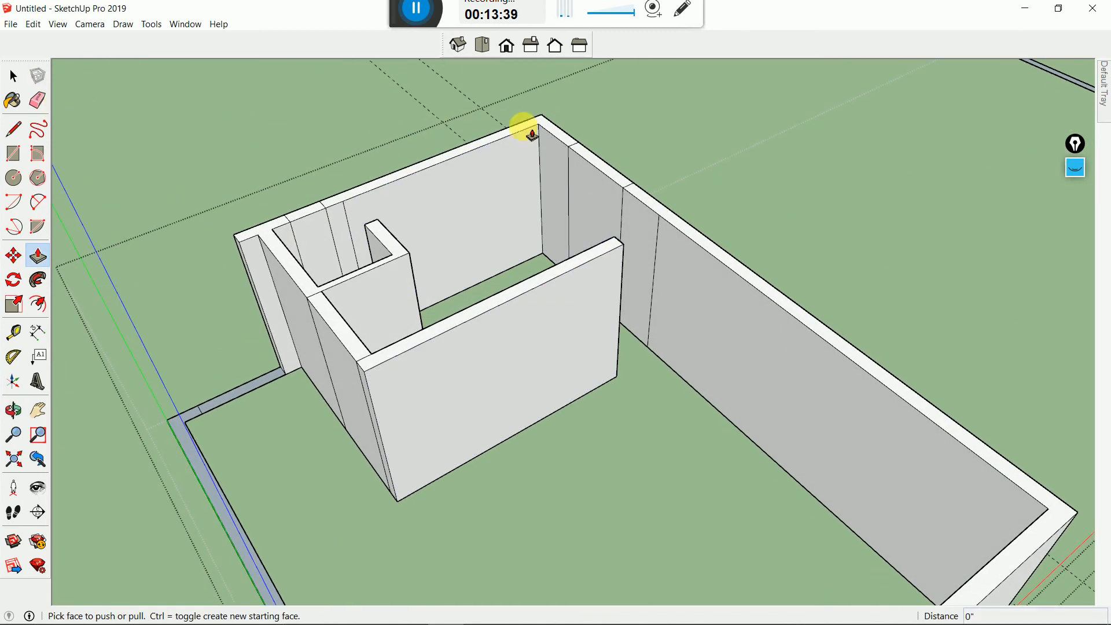
Erase the vertical dividing edge behind the window rectangle on the side wall's inner face
{"action": "left_click", "coordinate": [37, 100]}
{"action": "scroll", "coordinate": [549, 173], "scroll_direction": "up", "scroll_amount": 2}
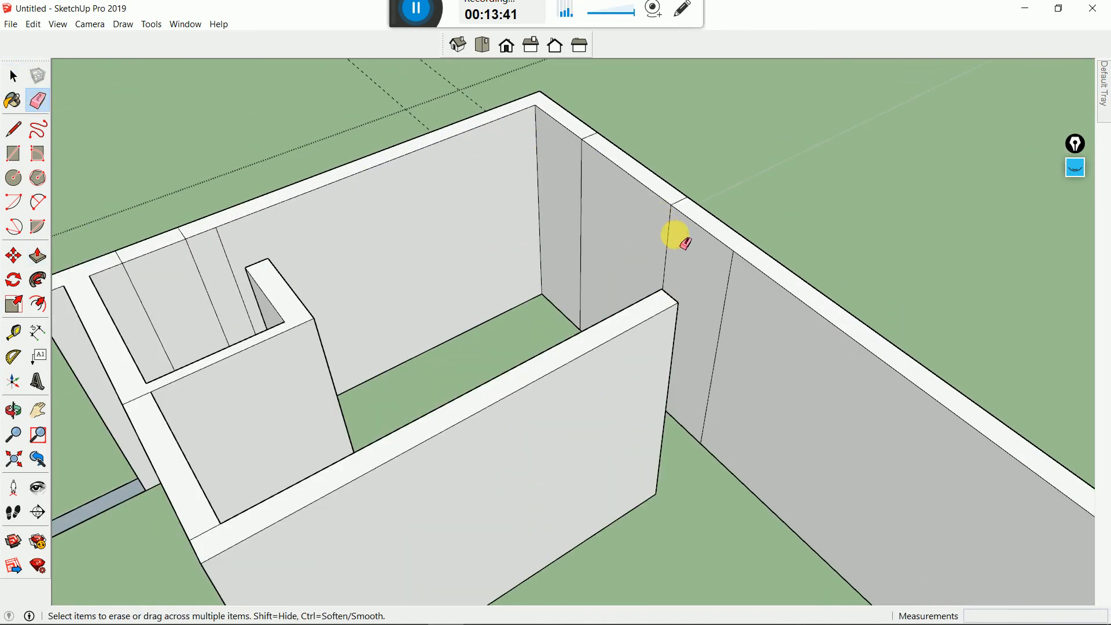
{"action": "mouse_move", "coordinate": [673, 235]}
{"action": "left_mouse_down"}
{"action": "mouse_move", "coordinate": [575, 194]}
{"action": "mouse_move", "coordinate": [649, 173]}
{"action": "left_mouse_up"}
{"action": "mouse_move", "coordinate": [649, 174]}
{"action": "middle_mouse_down"}
{"action": "mouse_move", "coordinate": [70, 99]}
{"action": "mouse_move", "coordinate": [781, 471]}
{"action": "middle_mouse_up"}
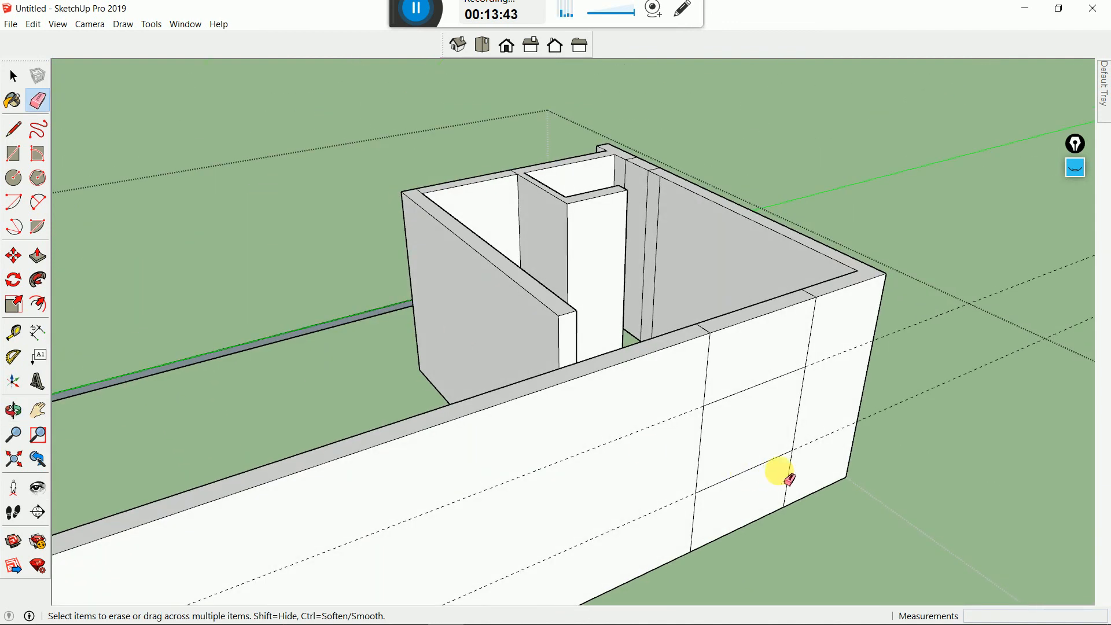
{"action": "middle_click_drag", "start_coordinate": [664, 262], "coordinate": [99, 203]}
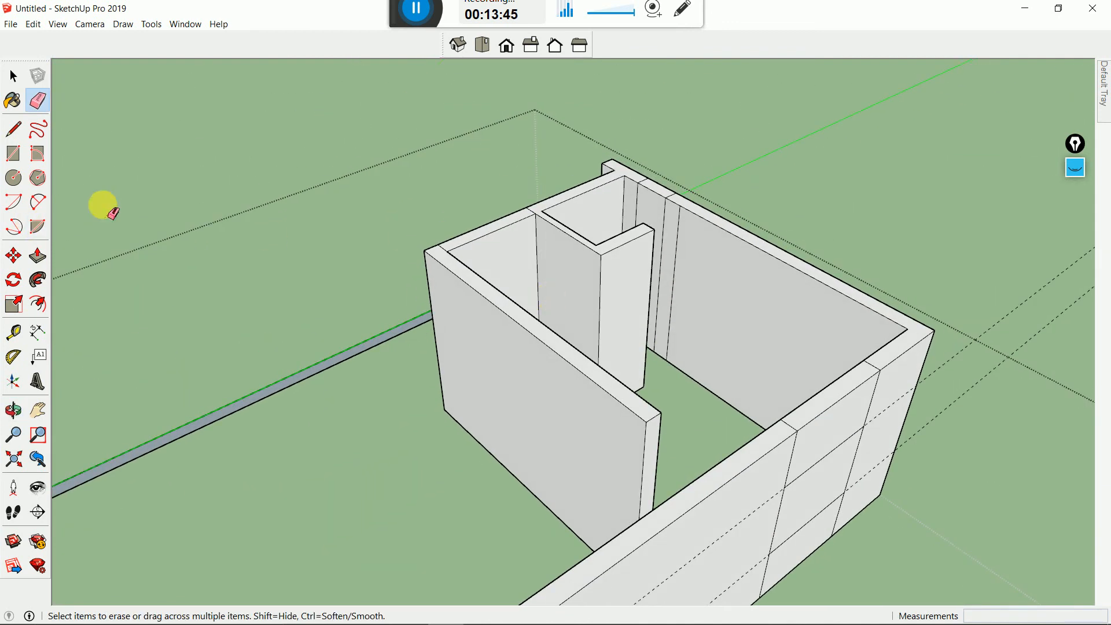
Try pushing the window rectangle in 9" again, up to the wall's inner top edge, and undo it
{"action": "left_click", "coordinate": [38, 256]}
{"action": "left_click", "coordinate": [805, 493]}
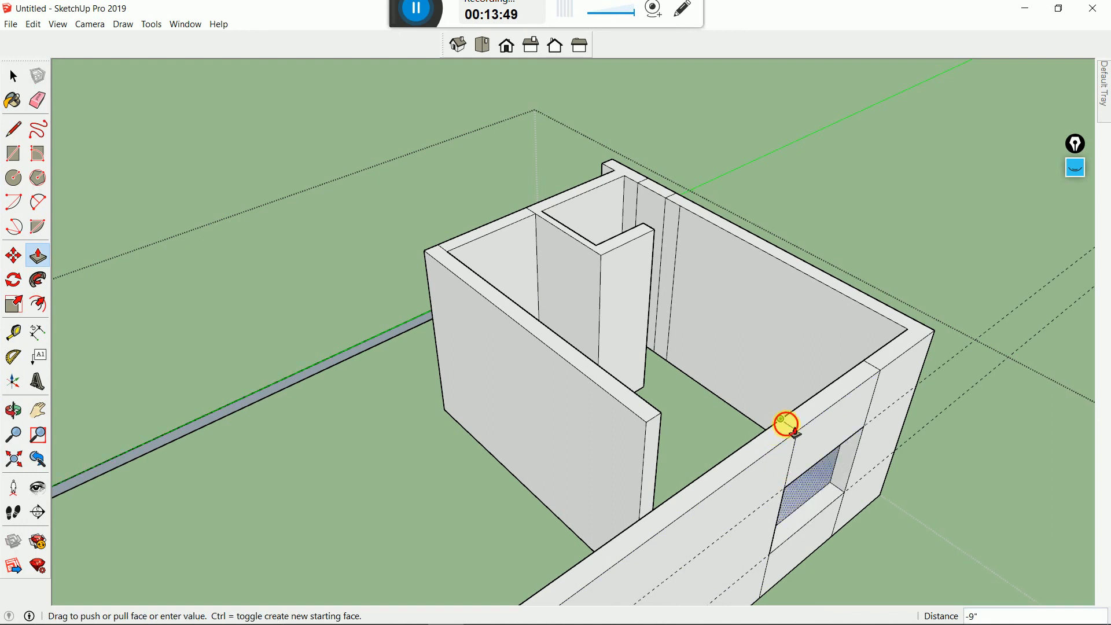
{"action": "left_click", "coordinate": [788, 428]}
{"action": "key", "text": "ctrl+z"}
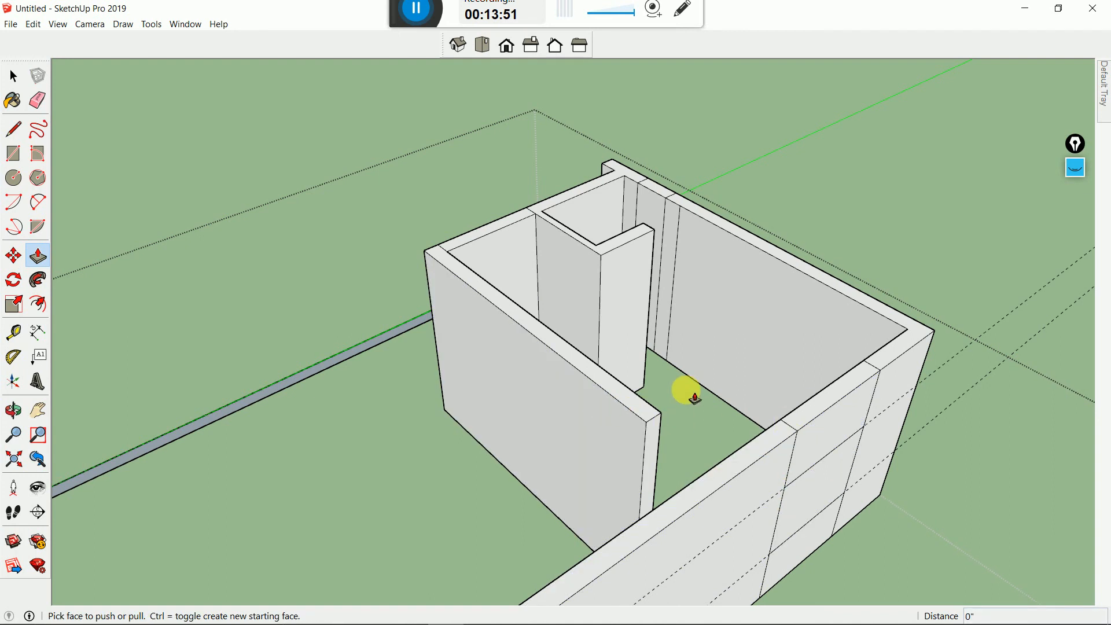
Push the window rectangle 9" to the wall's inner edge and delete the leftover face to open the window
{"action": "middle_click_drag", "start_coordinate": [705, 398], "coordinate": [686, 307]}
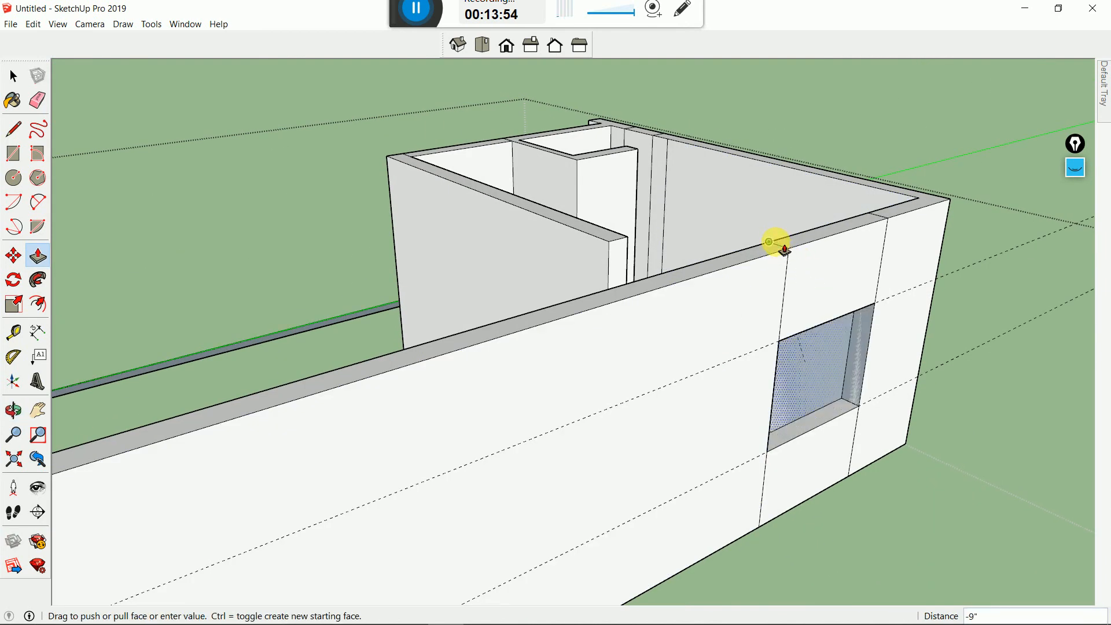
{"action": "left_click", "coordinate": [776, 244]}
{"action": "left_click", "coordinate": [13, 76]}
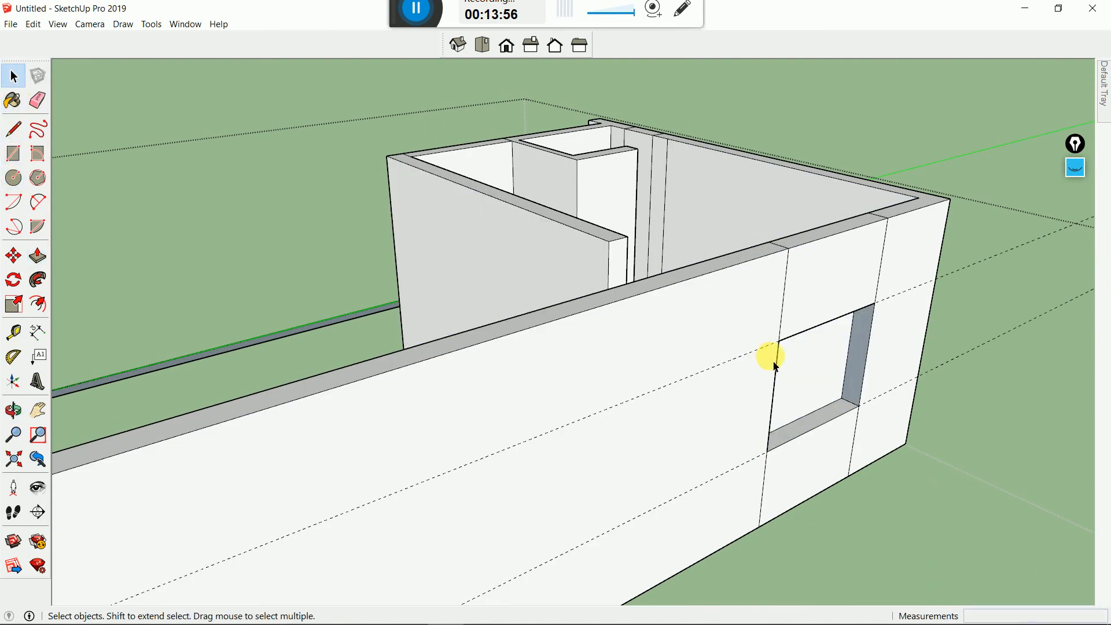
{"action": "left_click", "coordinate": [803, 371]}
{"action": "key", "text": "Delete"}
Examine the raised ground floor with its window opening and the flat floor plan beside it from several angles
{"action": "middle_click_drag", "start_coordinate": [711, 357], "coordinate": [409, 303]}
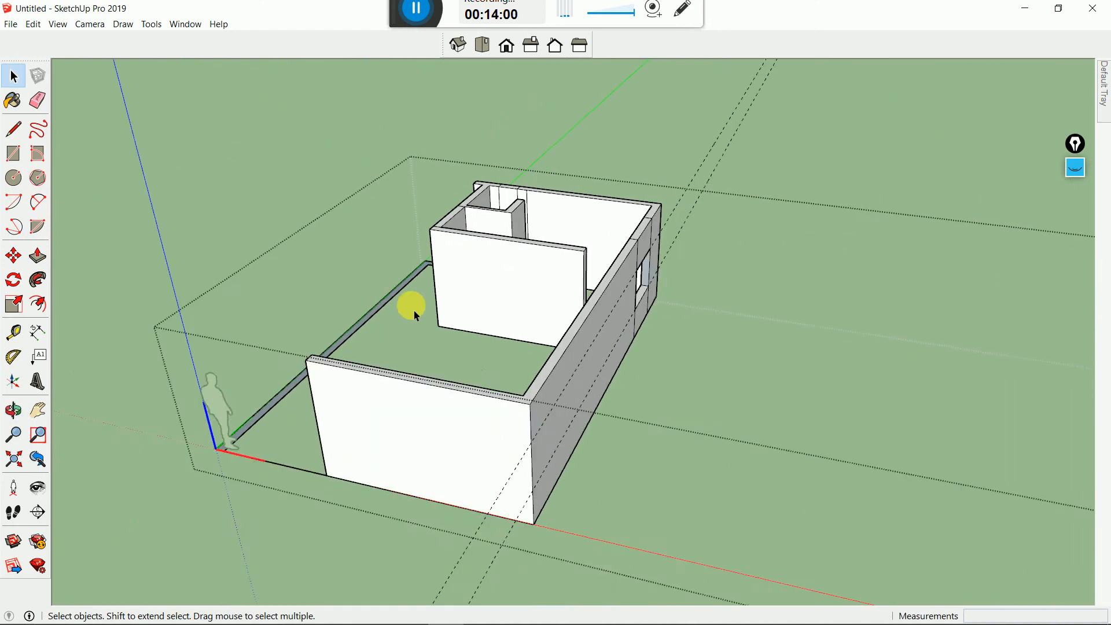
{"action": "scroll", "coordinate": [377, 322], "scroll_direction": "down", "scroll_amount": 5}
{"action": "scroll", "coordinate": [702, 428], "scroll_direction": "up", "scroll_amount": 4}
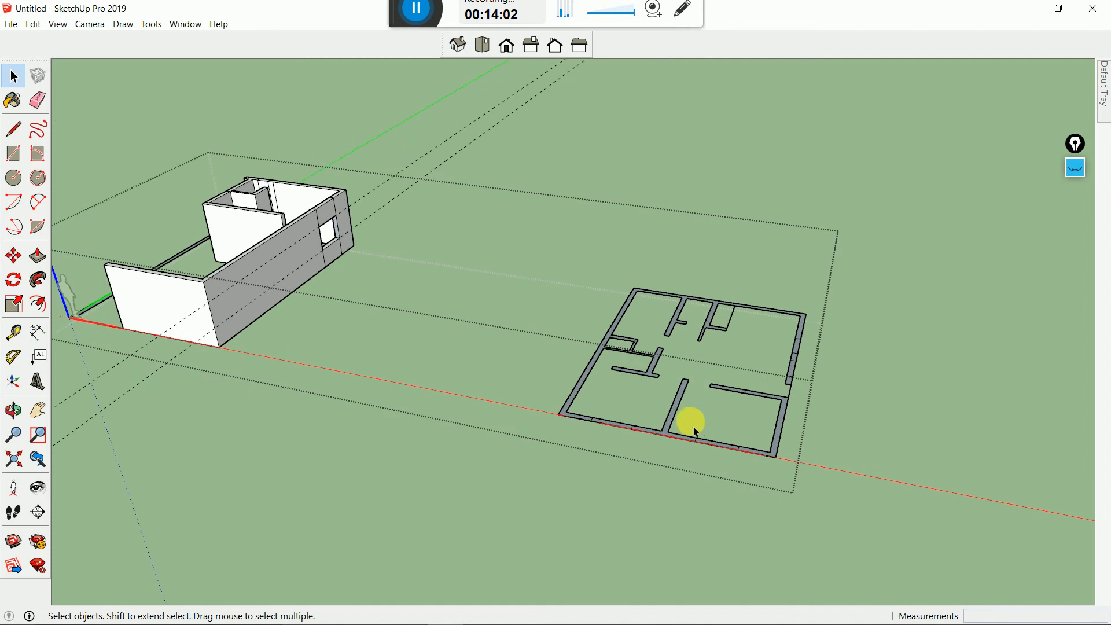
{"action": "middle_click_drag", "start_coordinate": [704, 405], "coordinate": [365, 315]}
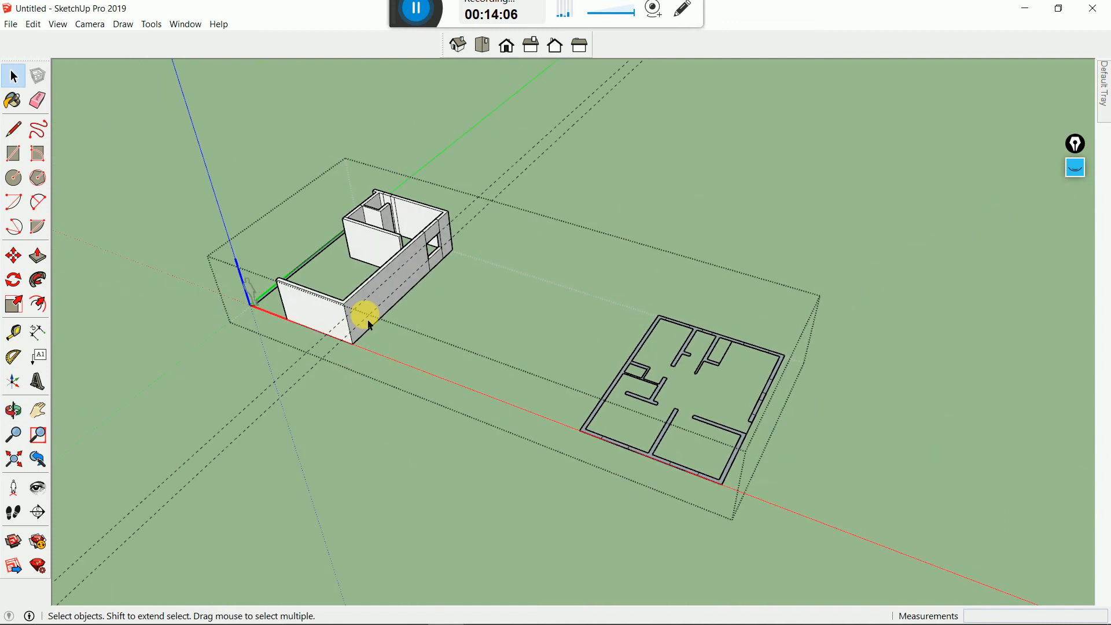
{"action": "scroll", "coordinate": [327, 377], "scroll_direction": "down", "scroll_amount": 3}
{"action": "middle_click_drag", "start_coordinate": [327, 377], "coordinate": [361, 379]}
{"action": "scroll", "coordinate": [361, 380], "scroll_direction": "up", "scroll_amount": 2}
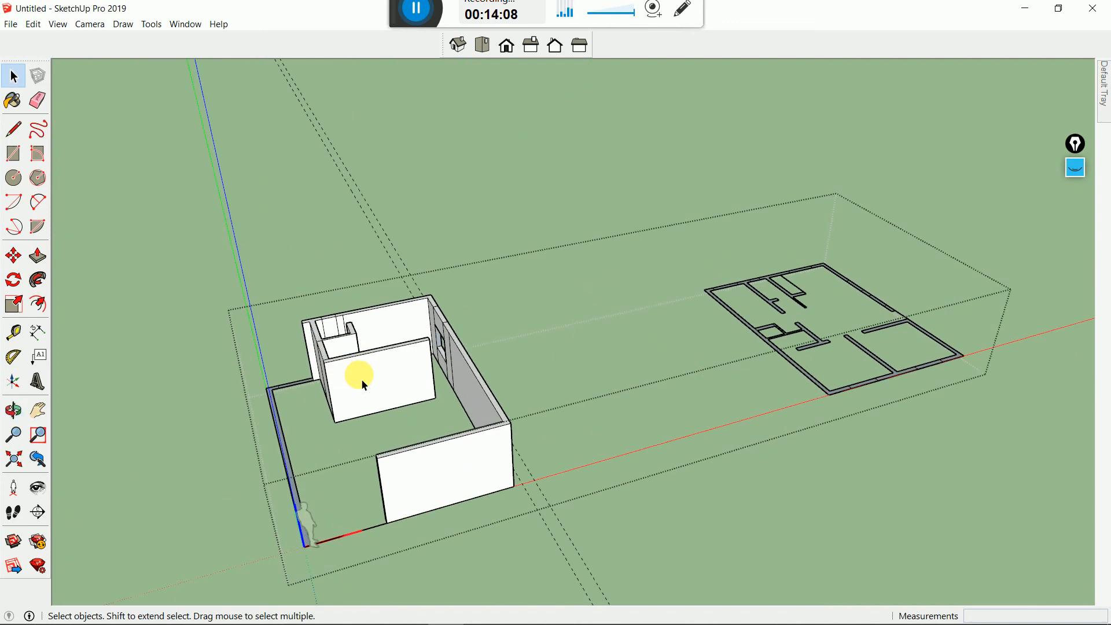
{"action": "scroll", "coordinate": [312, 371], "scroll_direction": "up", "scroll_amount": 4}
{"action": "scroll", "coordinate": [434, 330], "scroll_direction": "down", "scroll_amount": 4}
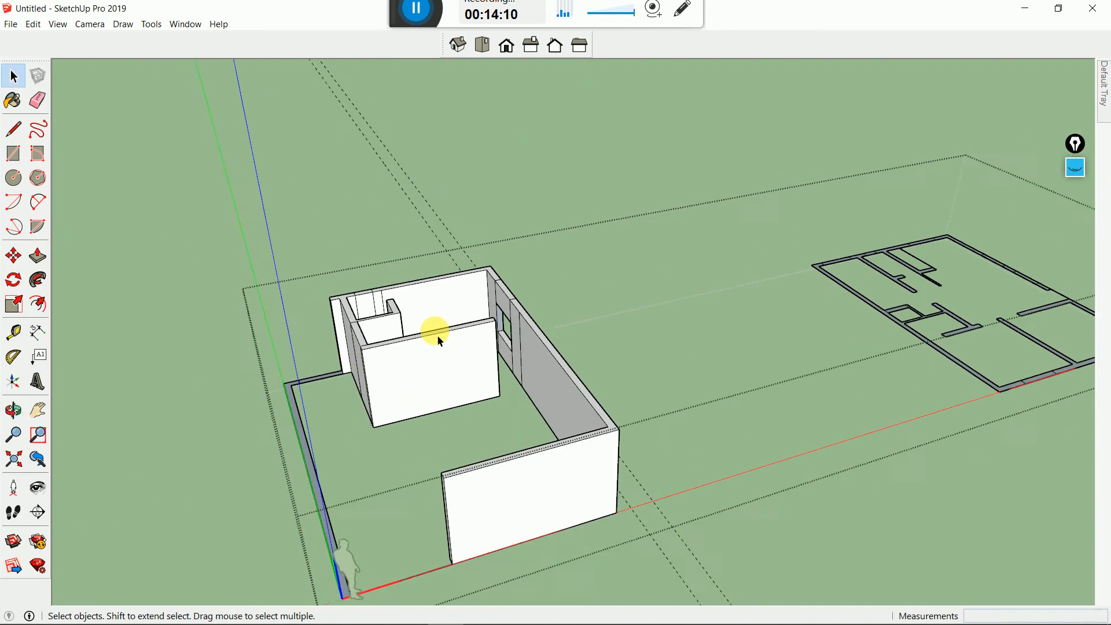
{"action": "middle_click_drag", "start_coordinate": [436, 335], "coordinate": [578, 376]}
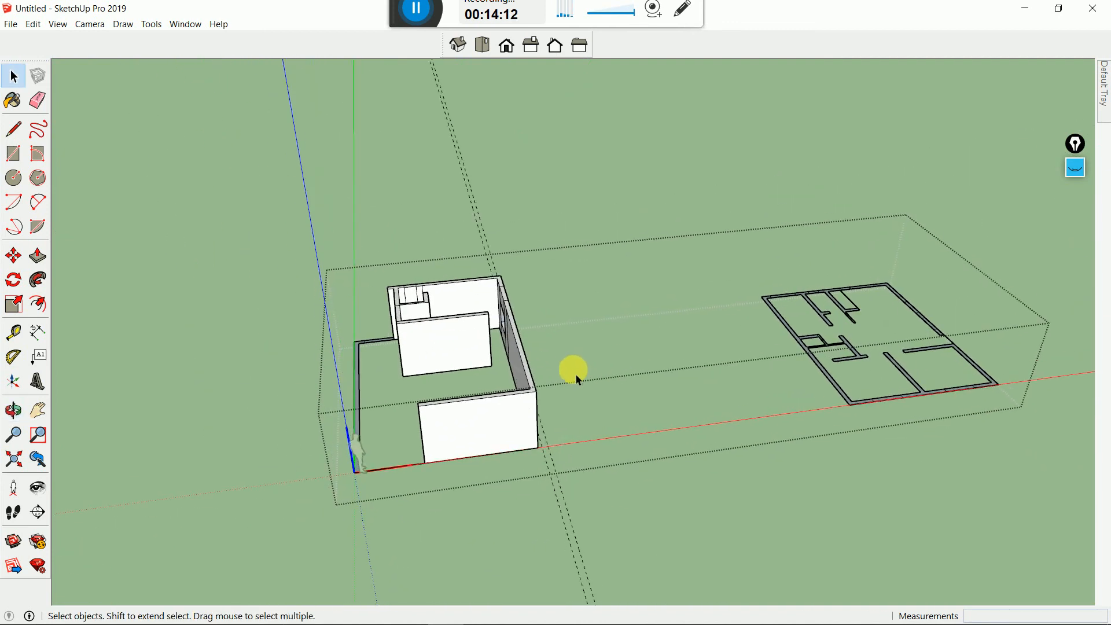